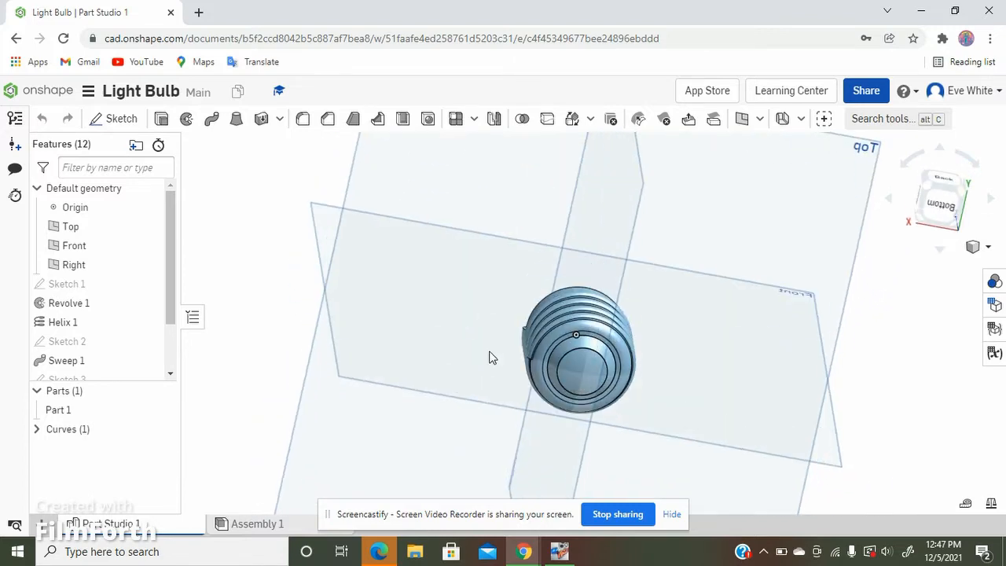
{"action": "left_click", "coordinate": [942, 207]}
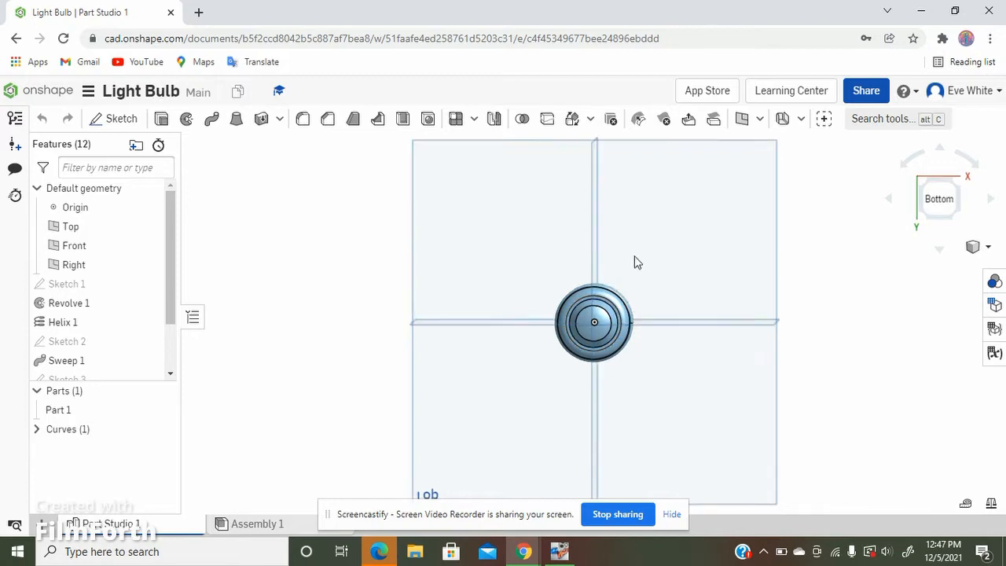
{"action": "right_click_drag", "start_coordinate": [637, 262], "coordinate": [562, 351]}
{"action": "scroll", "coordinate": [566, 338], "scroll_direction": "up", "scroll_amount": 5}
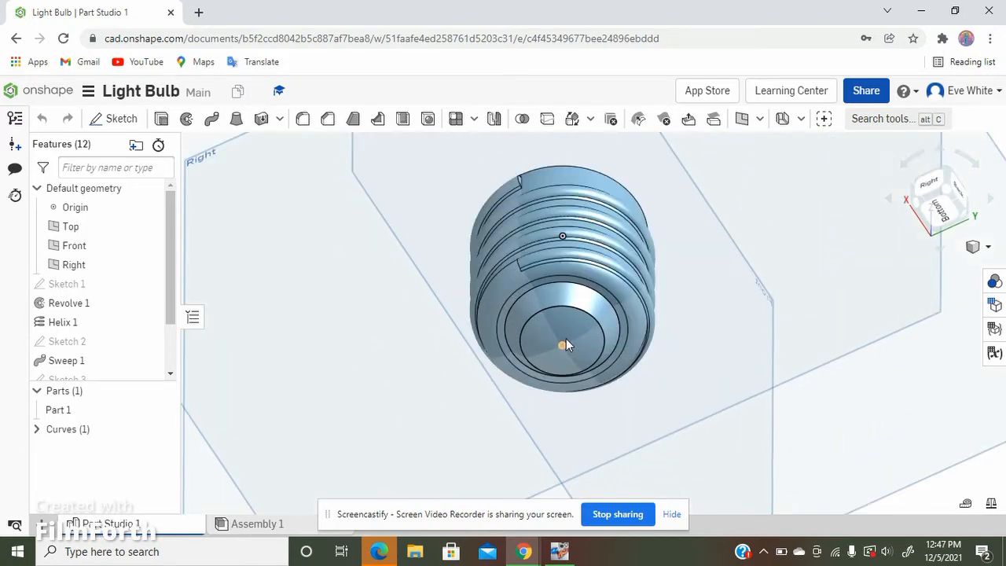
{"action": "right_click_drag", "start_coordinate": [644, 276], "coordinate": [649, 329]}
{"action": "scroll", "coordinate": [650, 329], "scroll_direction": "down", "scroll_amount": 5}
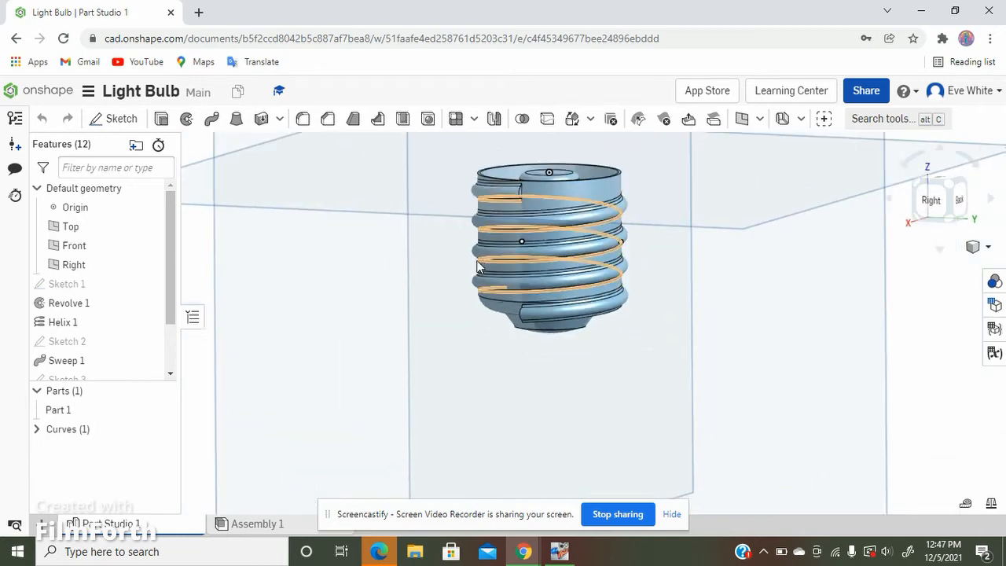
{"action": "right_click_drag", "start_coordinate": [694, 283], "coordinate": [701, 258]}
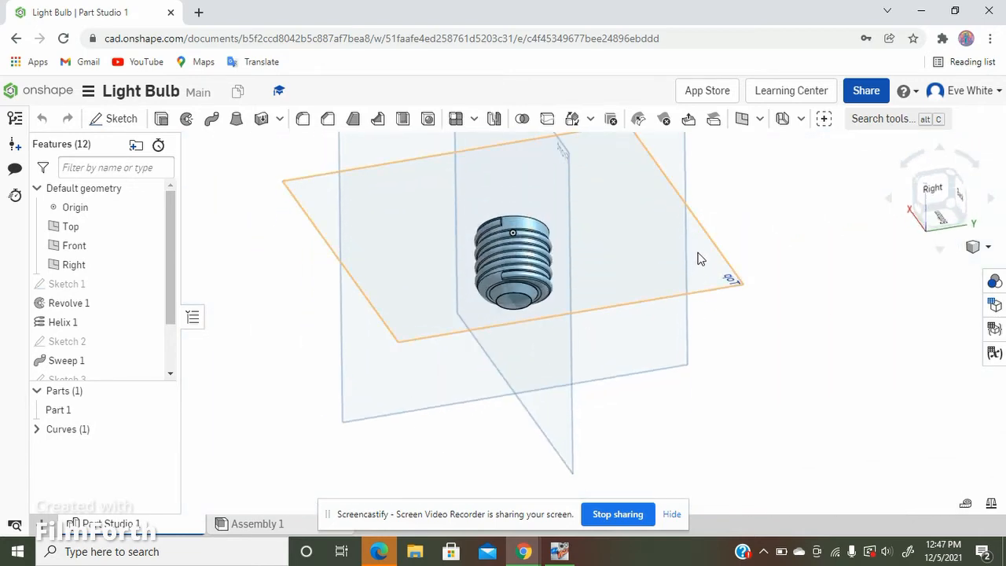
Create a plane parallel to the Top plane, offset 1.52 in downward so it lies just beneath the bulb's screw base.
{"action": "left_click", "coordinate": [709, 264]}
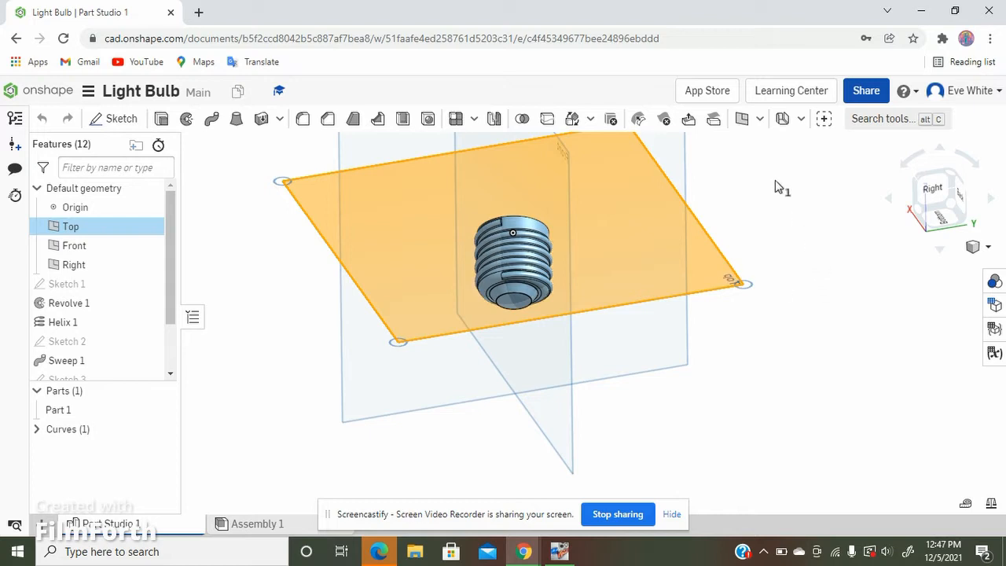
{"action": "left_click", "coordinate": [740, 120]}
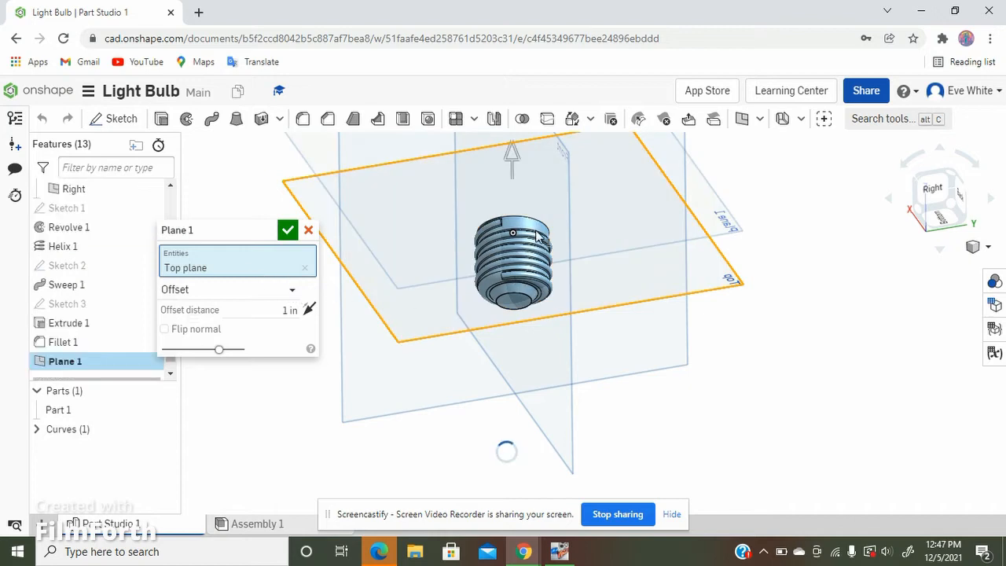
{"action": "right_click_drag", "start_coordinate": [544, 244], "coordinate": [543, 255]}
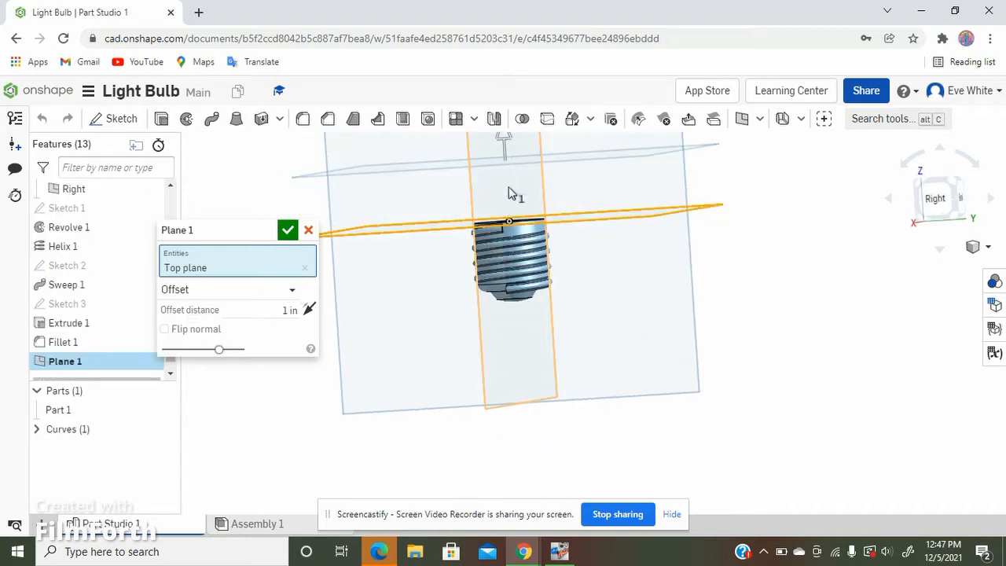
{"action": "scroll", "coordinate": [612, 328], "scroll_direction": "down", "scroll_amount": 4}
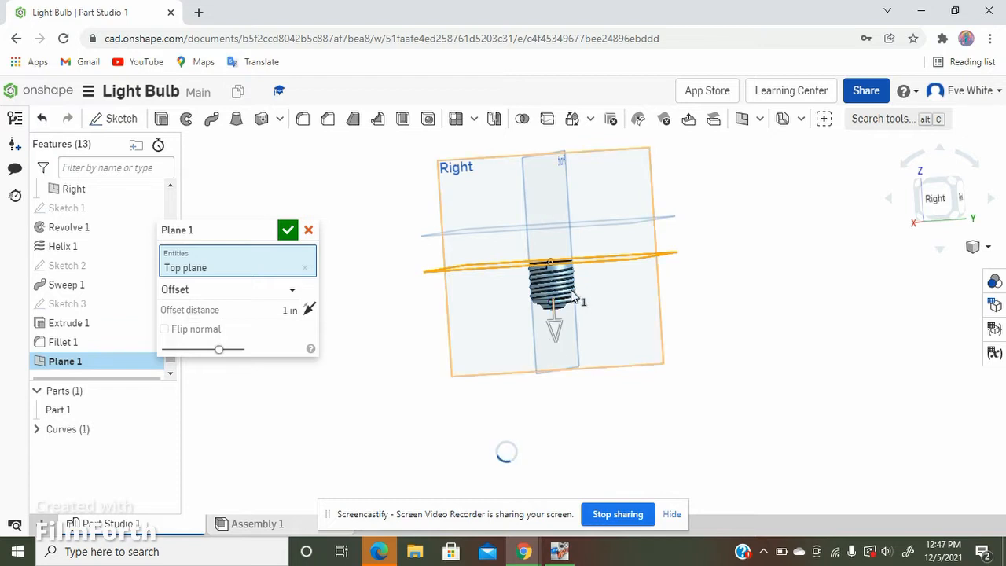
{"action": "scroll", "coordinate": [574, 294], "scroll_direction": "up", "scroll_amount": 5}
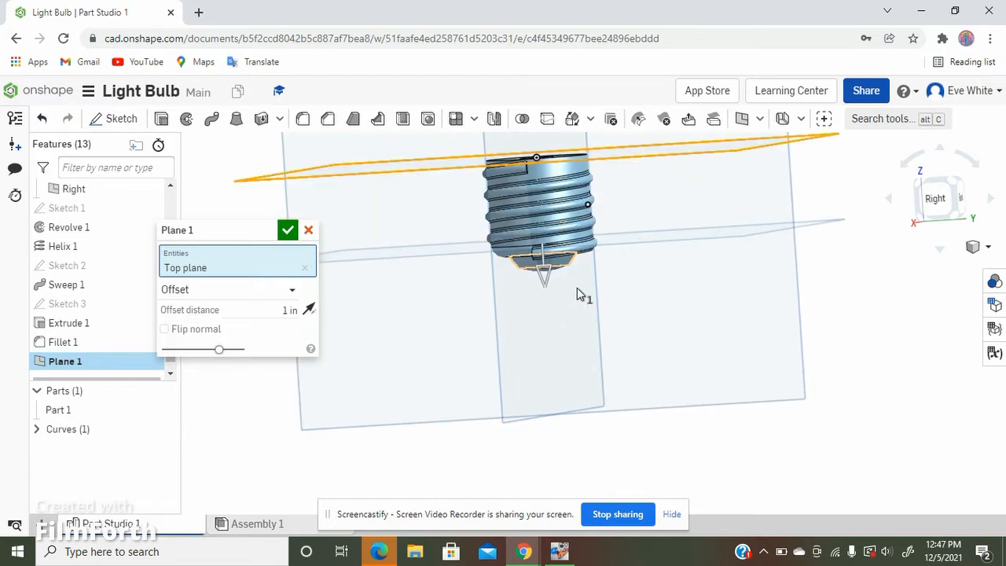
{"action": "right_click_drag", "start_coordinate": [577, 284], "coordinate": [576, 285]}
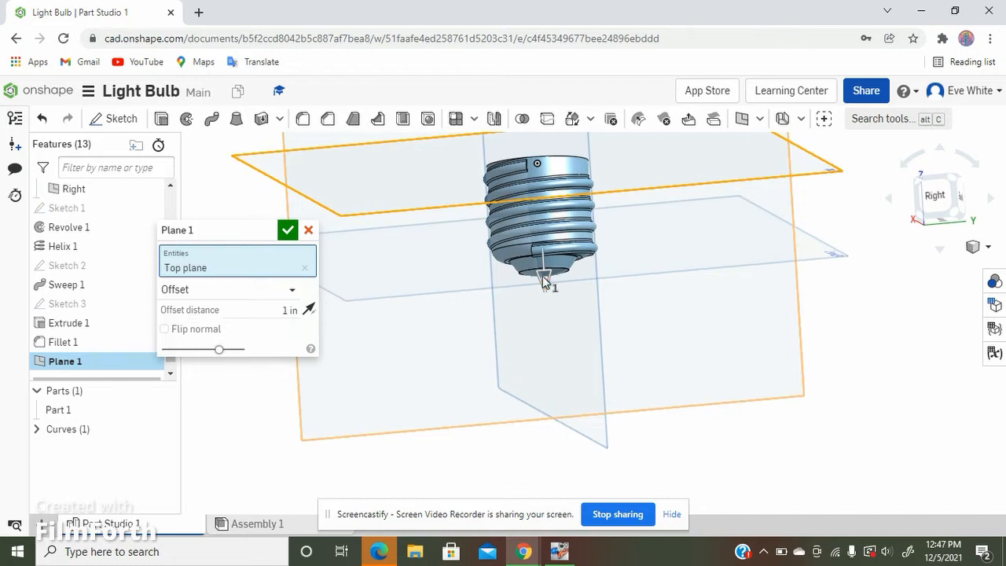
{"action": "left_click_drag", "start_coordinate": [543, 276], "coordinate": [548, 317]}
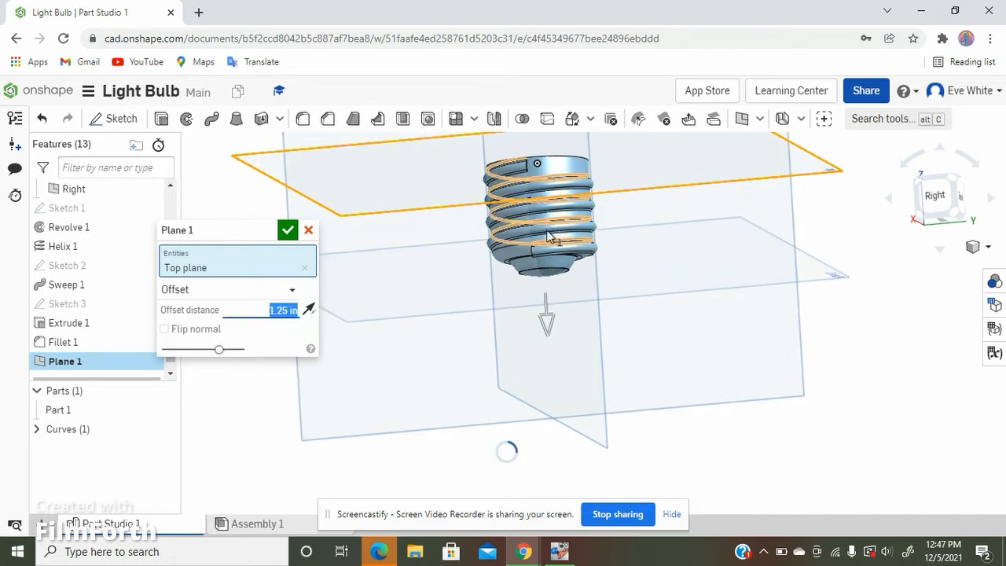
{"action": "mouse_move", "coordinate": [549, 233]}
{"action": "right_mouse_down"}
{"action": "mouse_move", "coordinate": [558, 247]}
{"action": "mouse_move", "coordinate": [561, 236]}
{"action": "right_mouse_up"}
{"action": "left_click", "coordinate": [934, 203]}
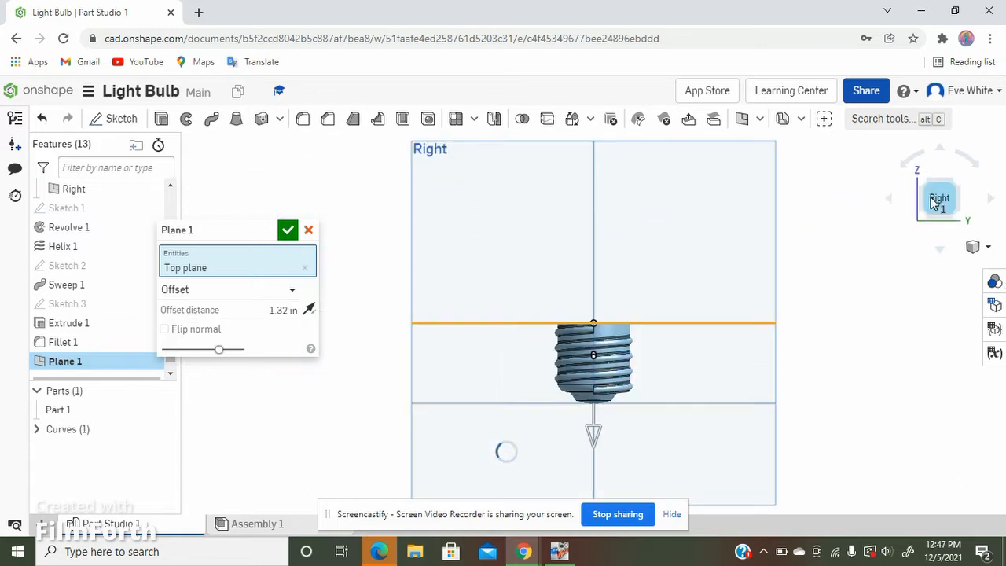
{"action": "scroll", "coordinate": [610, 415], "scroll_direction": "up", "scroll_amount": 5}
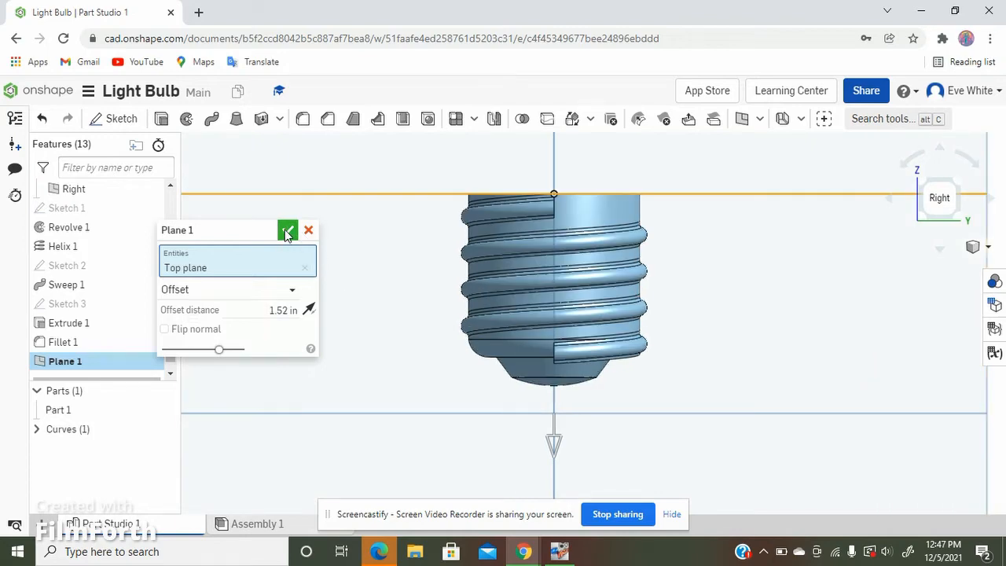
Start a new sketch on the offset plane beneath the screw base.
{"action": "right_click_drag", "start_coordinate": [694, 404], "coordinate": [700, 363]}
{"action": "scroll", "coordinate": [498, 355], "scroll_direction": "down", "scroll_amount": 6}
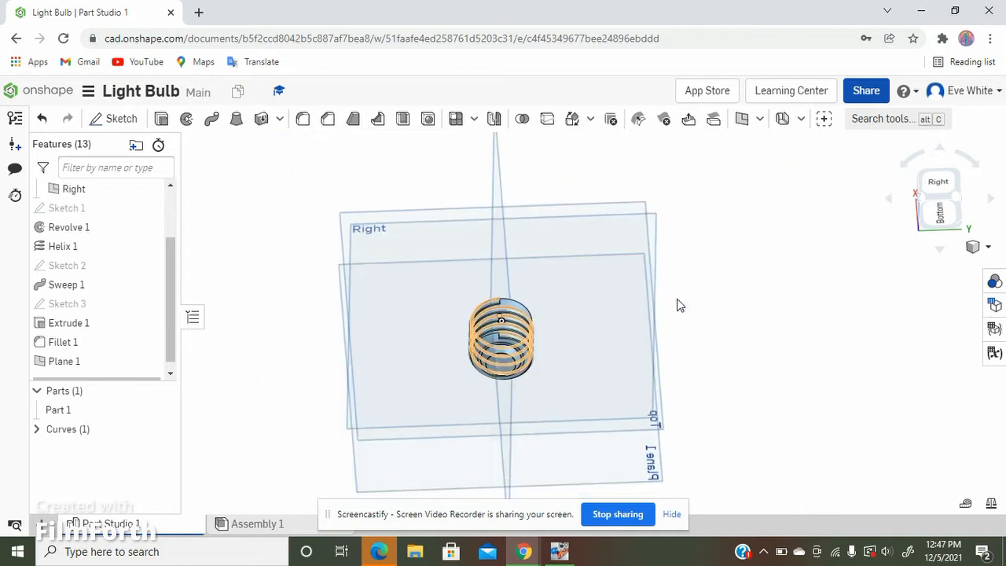
{"action": "mouse_move", "coordinate": [684, 330]}
{"action": "right_mouse_down"}
{"action": "mouse_move", "coordinate": [653, 317]}
{"action": "mouse_move", "coordinate": [680, 316]}
{"action": "right_mouse_up"}
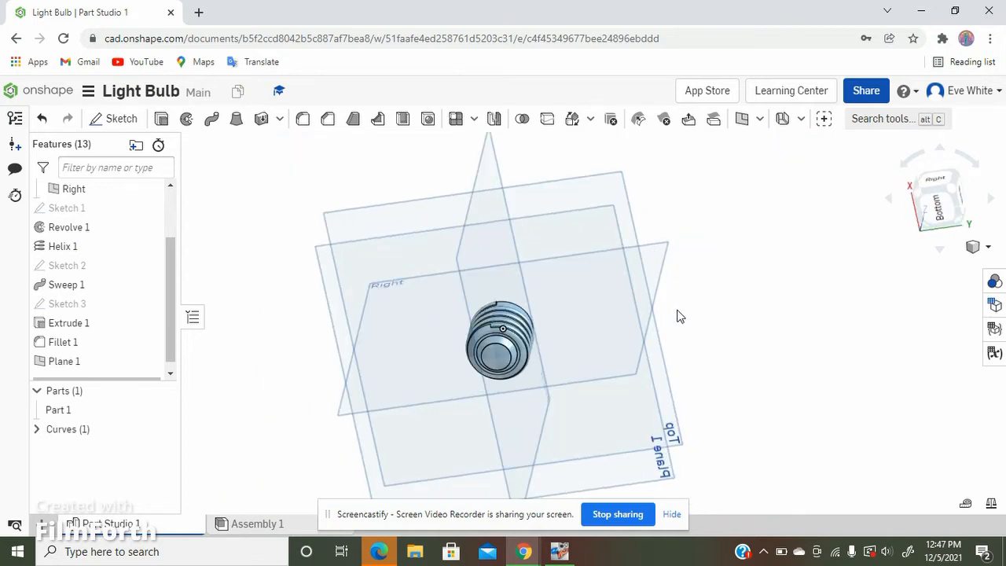
{"action": "left_click", "coordinate": [329, 270]}
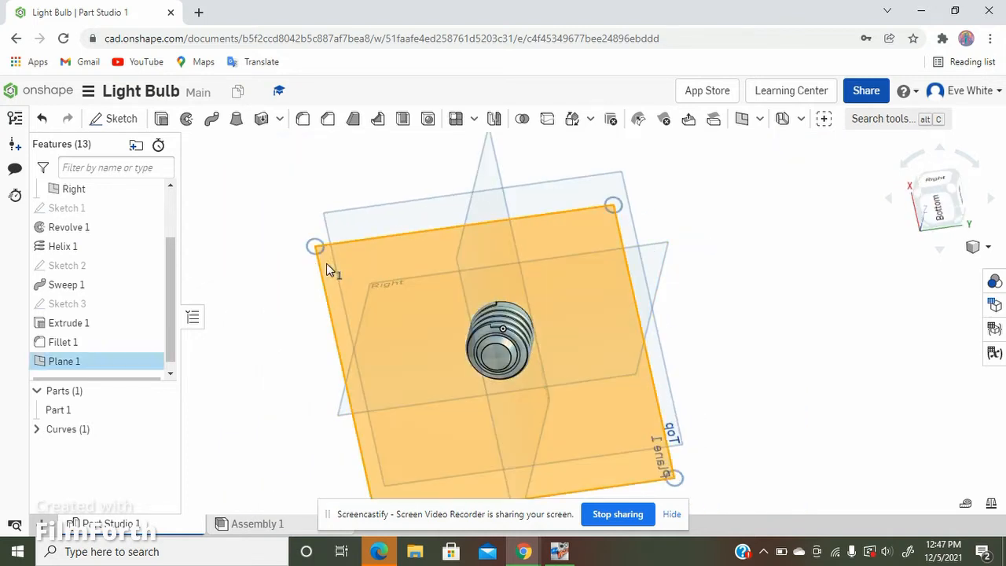
{"action": "left_click", "coordinate": [118, 118]}
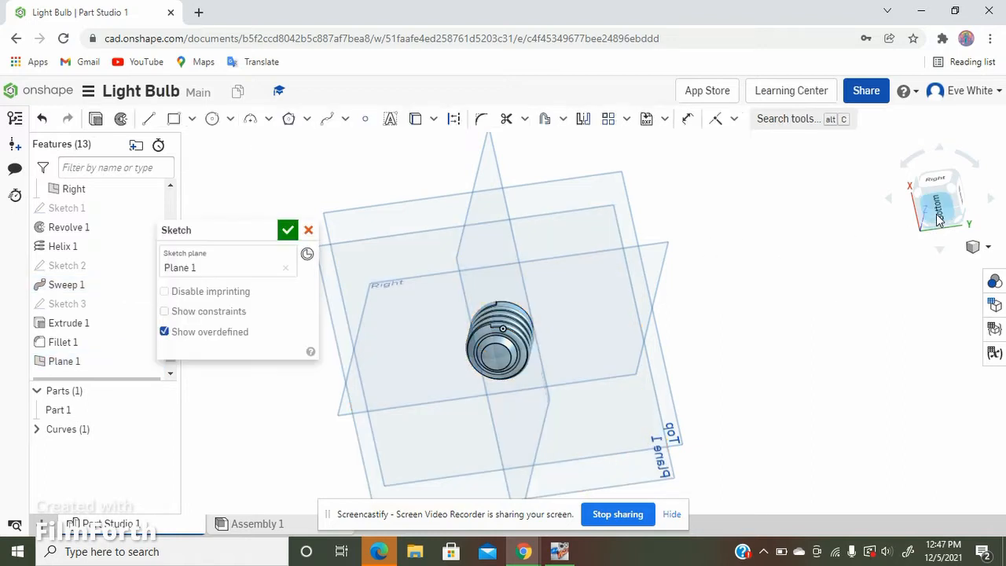
{"action": "scroll", "coordinate": [553, 294], "scroll_direction": "up", "scroll_amount": 1}
{"action": "scroll", "coordinate": [465, 340], "scroll_direction": "up", "scroll_amount": 3}
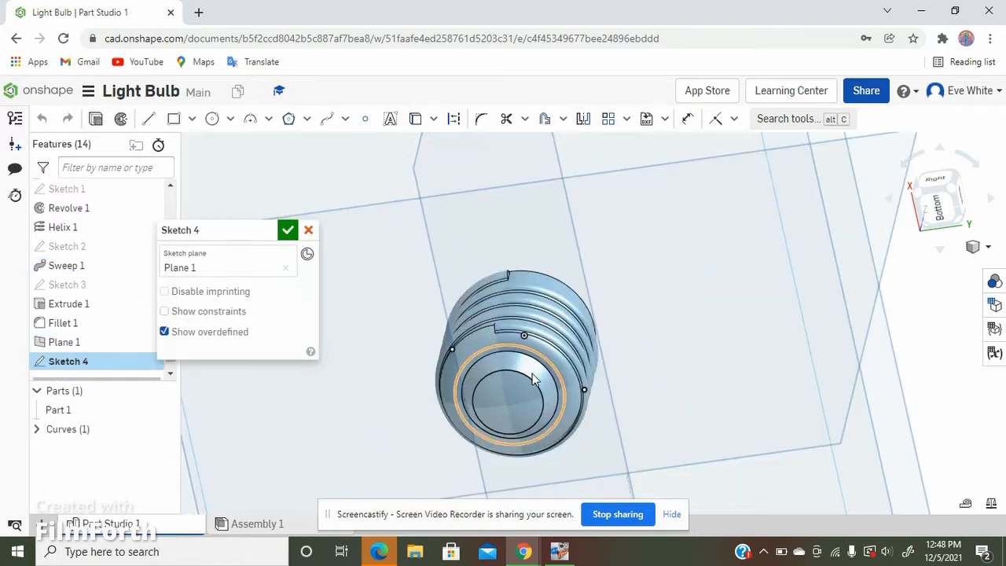
{"action": "right_click_drag", "start_coordinate": [557, 368], "coordinate": [507, 362]}
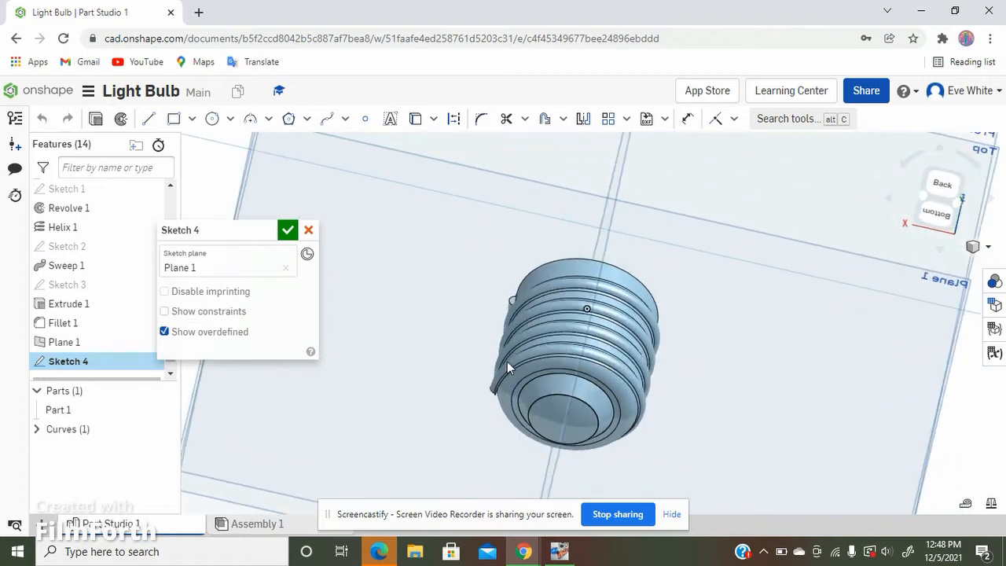
Project the lowest thread edge of the screw base onto the sketch plane with the Use tool.
{"action": "left_click", "coordinate": [417, 118]}
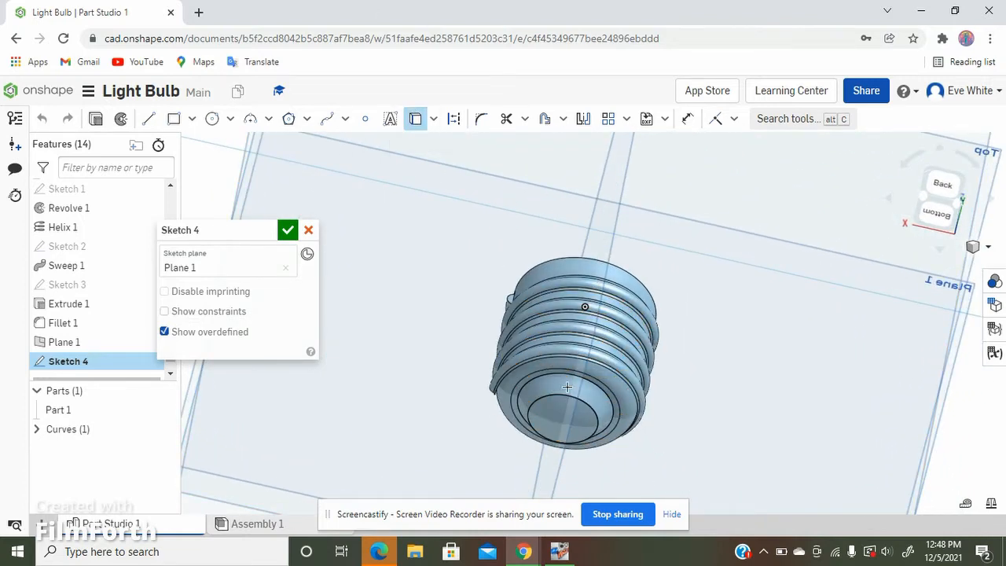
{"action": "scroll", "coordinate": [562, 385], "scroll_direction": "up", "scroll_amount": 5}
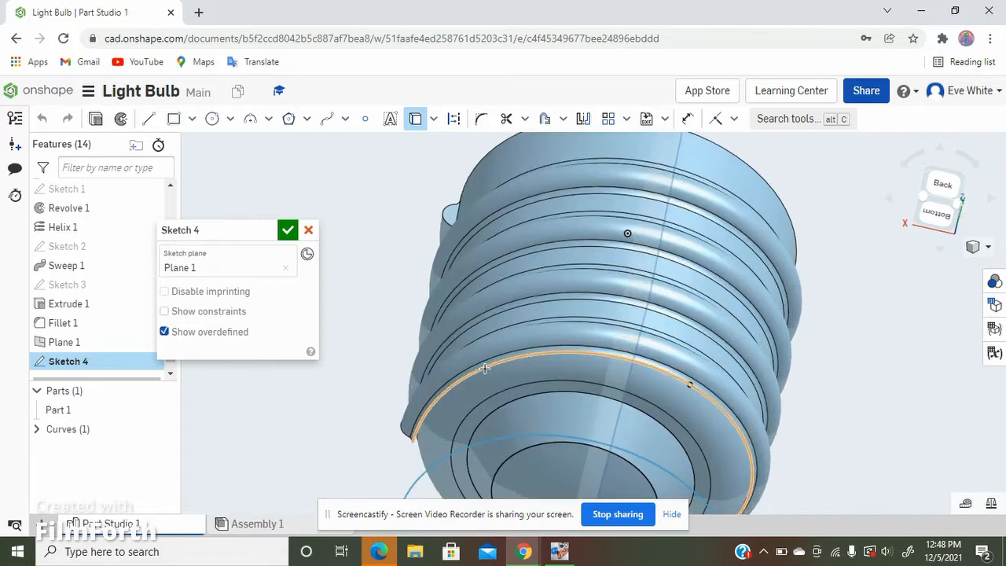
{"action": "left_click", "coordinate": [485, 368]}
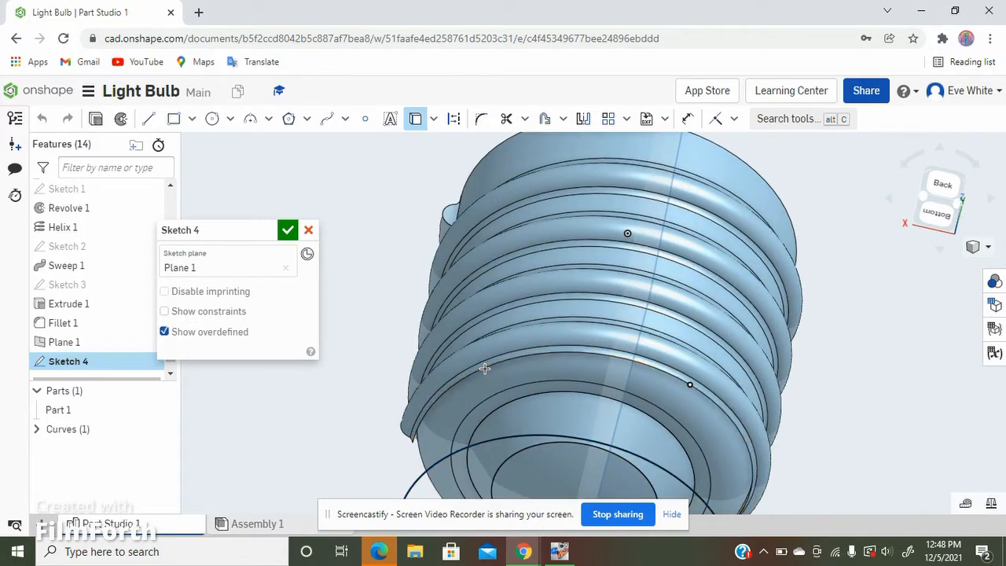
{"action": "mouse_move", "coordinate": [510, 382]}
{"action": "right_mouse_down"}
{"action": "mouse_move", "coordinate": [514, 373]}
{"action": "mouse_move", "coordinate": [503, 383]}
{"action": "mouse_move", "coordinate": [802, 463]}
{"action": "mouse_move", "coordinate": [782, 436]}
{"action": "right_mouse_up"}
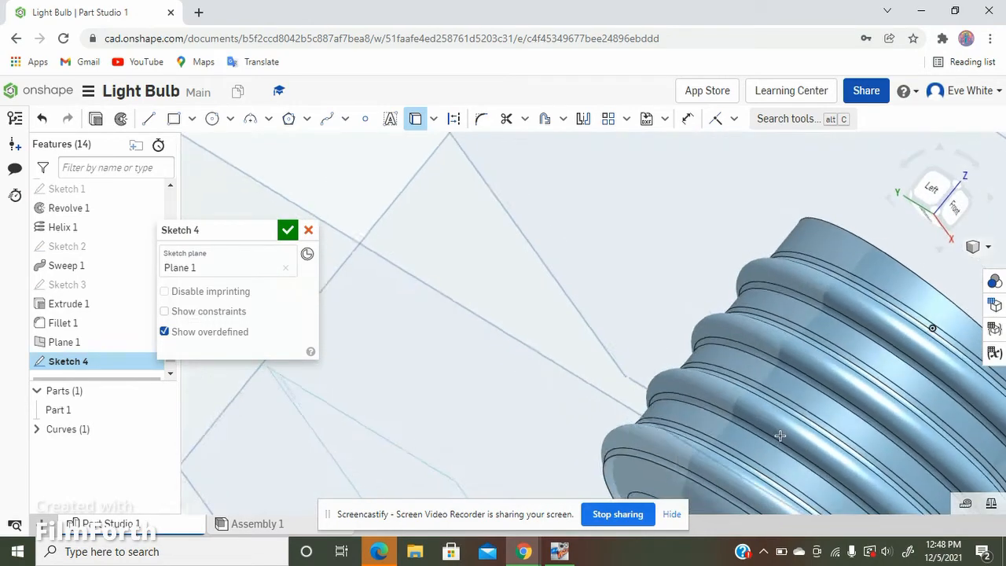
{"action": "scroll", "coordinate": [405, 362], "scroll_direction": "down", "scroll_amount": 4}
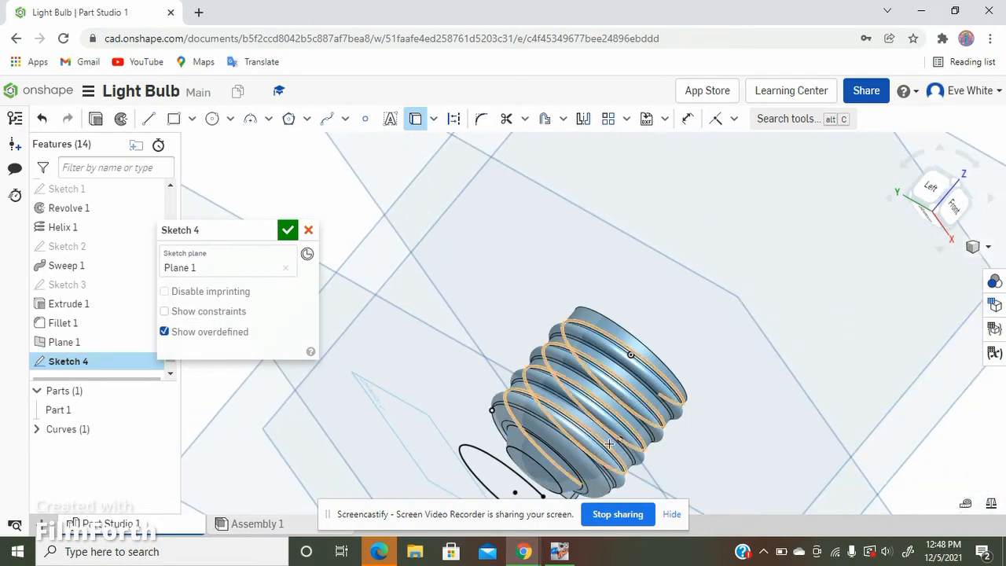
{"action": "scroll", "coordinate": [598, 417], "scroll_direction": "up", "scroll_amount": 5}
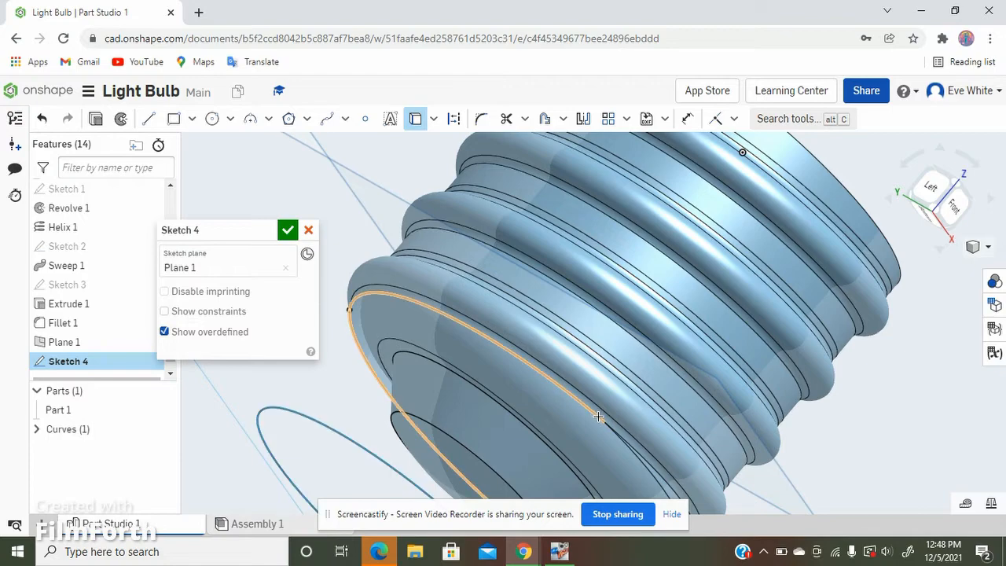
{"action": "scroll", "coordinate": [605, 423], "scroll_direction": "up", "scroll_amount": 5}
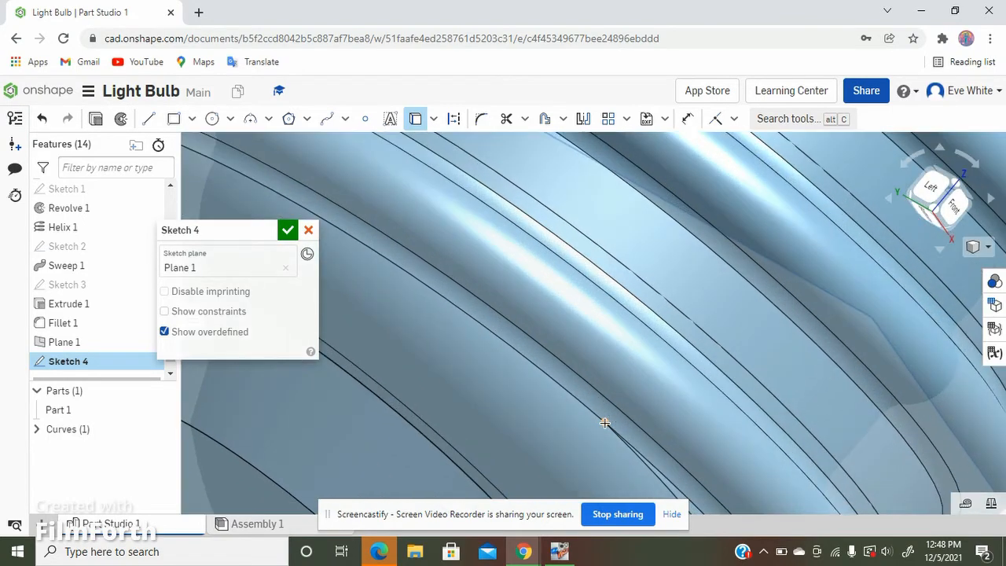
{"action": "scroll", "coordinate": [555, 336], "scroll_direction": "down", "scroll_amount": 8}
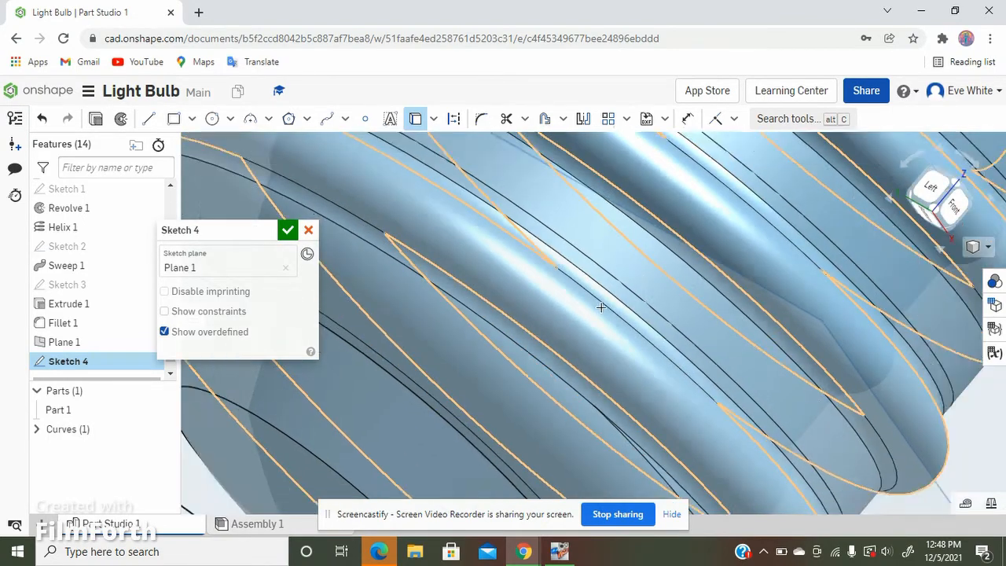
{"action": "right_click_drag", "start_coordinate": [526, 385], "coordinate": [574, 322]}
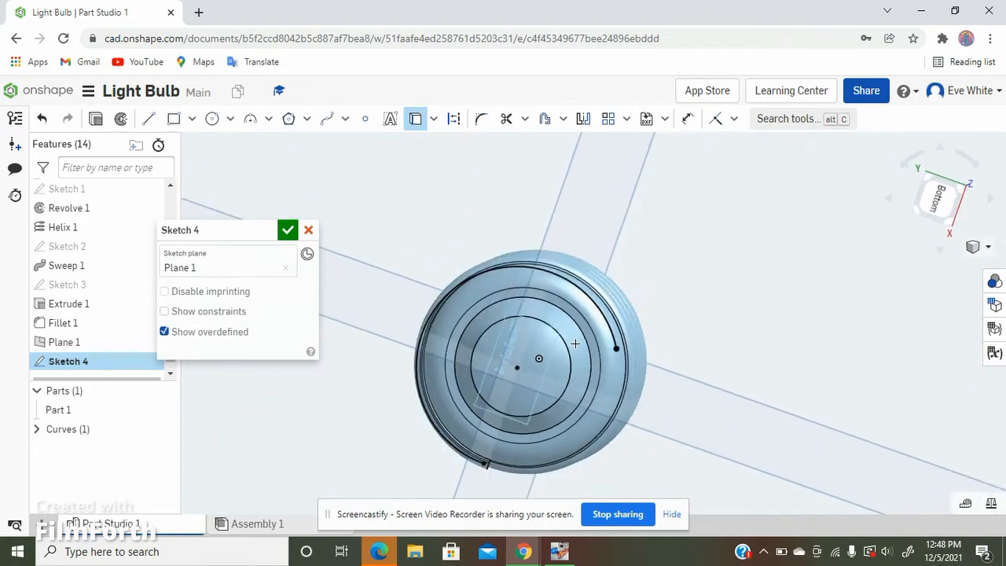
{"action": "scroll", "coordinate": [500, 236], "scroll_direction": "up", "scroll_amount": 5}
{"action": "right_click_drag", "start_coordinate": [520, 271], "coordinate": [447, 328]}
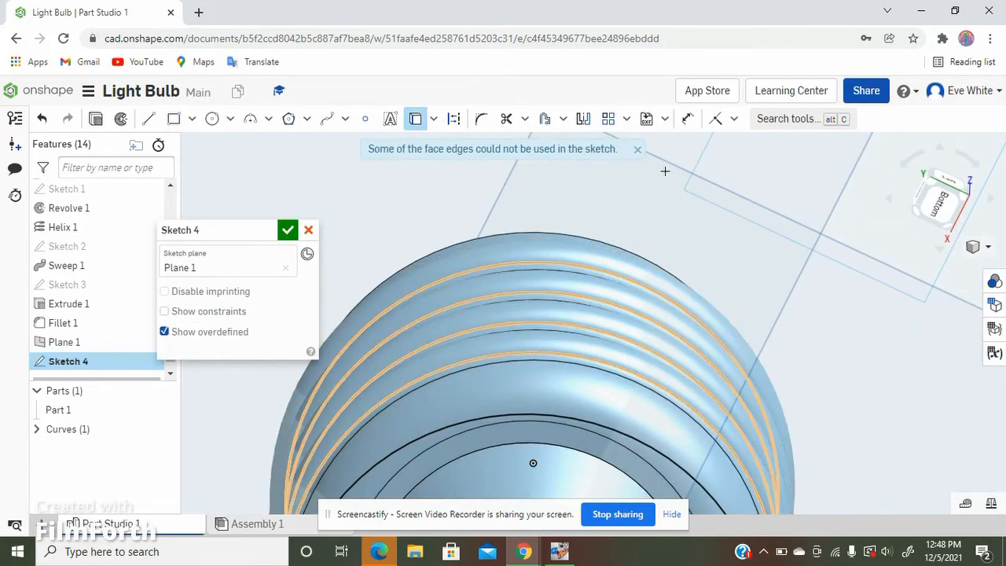
{"action": "left_click", "coordinate": [638, 150]}
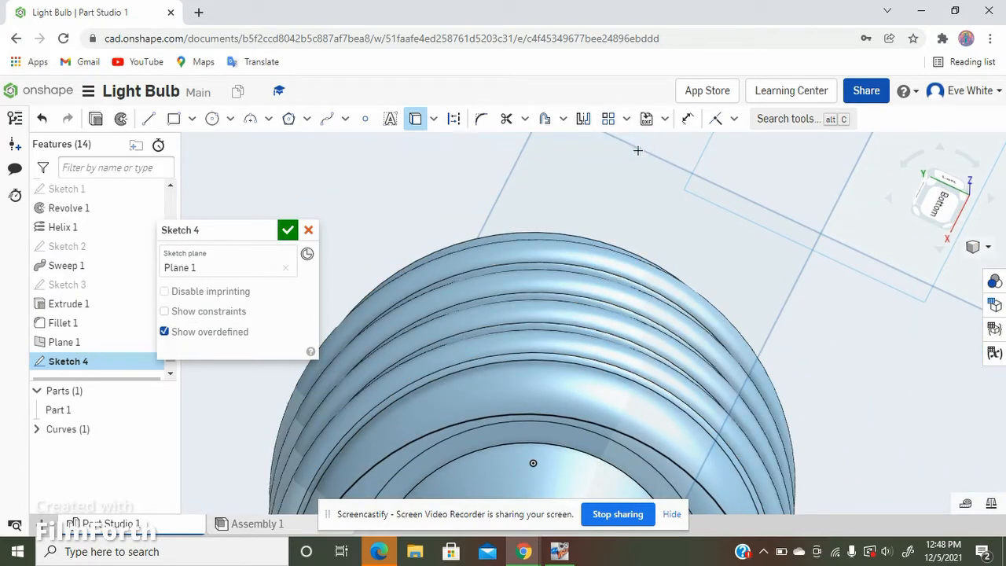
Draw a line about 0.069 in long outward from the open upper-left end of the projected thread arc.
{"action": "left_click", "coordinate": [940, 209]}
{"action": "scroll", "coordinate": [605, 296], "scroll_direction": "up", "scroll_amount": 5}
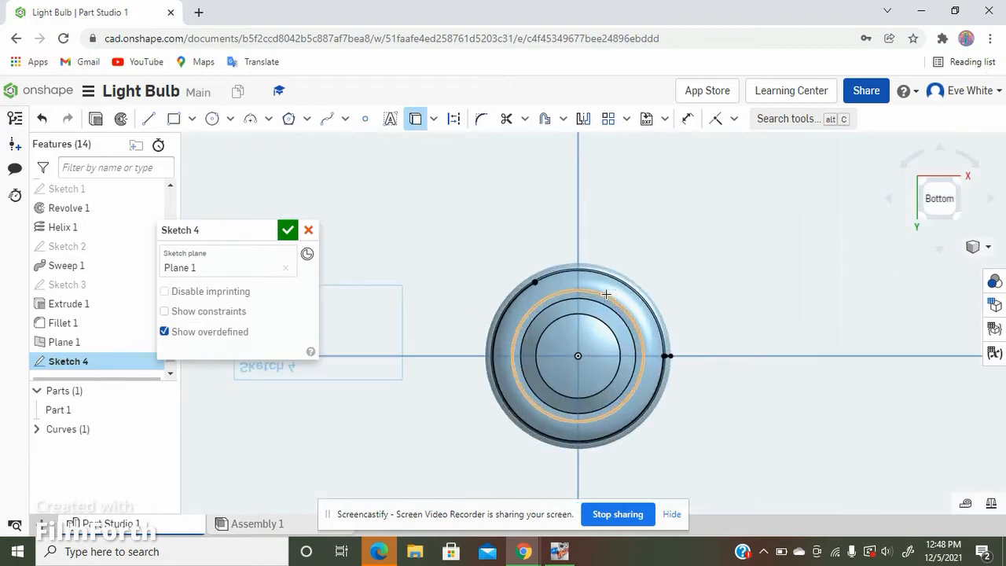
{"action": "left_click", "coordinate": [152, 122]}
{"action": "mouse_move", "coordinate": [581, 254]}
{"action": "right_mouse_down"}
{"action": "mouse_move", "coordinate": [589, 281]}
{"action": "mouse_move", "coordinate": [596, 247]}
{"action": "right_mouse_up"}
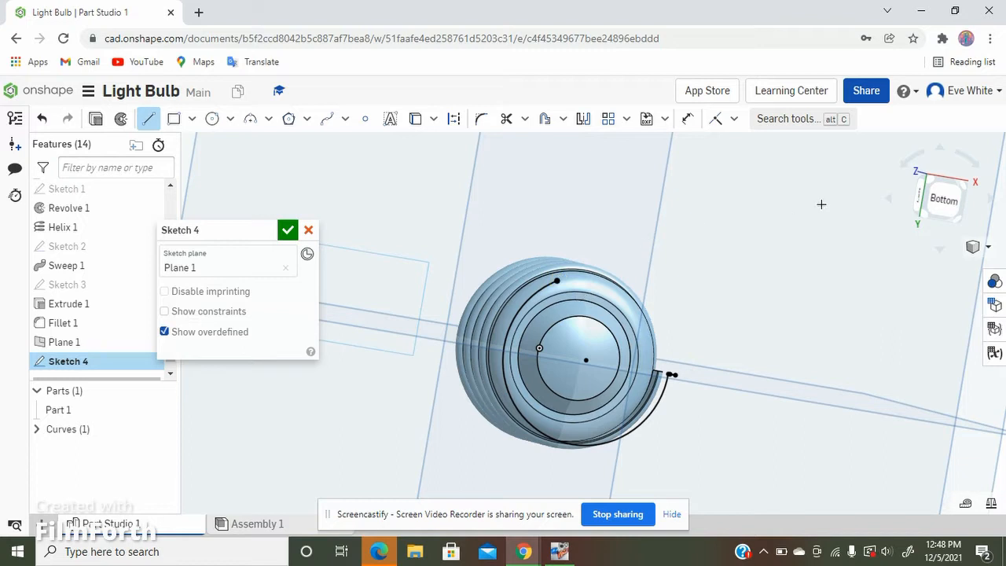
{"action": "left_click", "coordinate": [941, 202]}
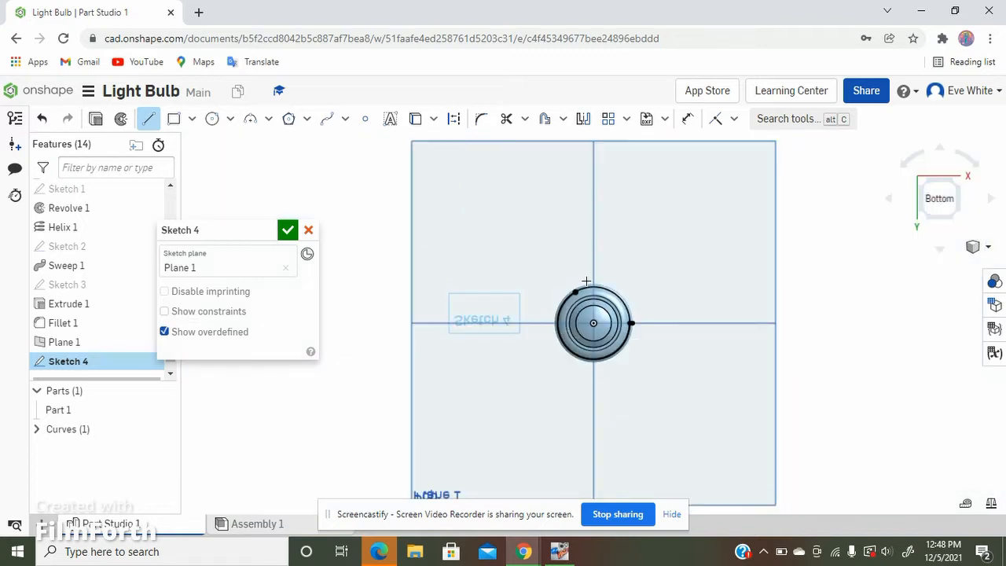
{"action": "scroll", "coordinate": [561, 309], "scroll_direction": "up", "scroll_amount": 10}
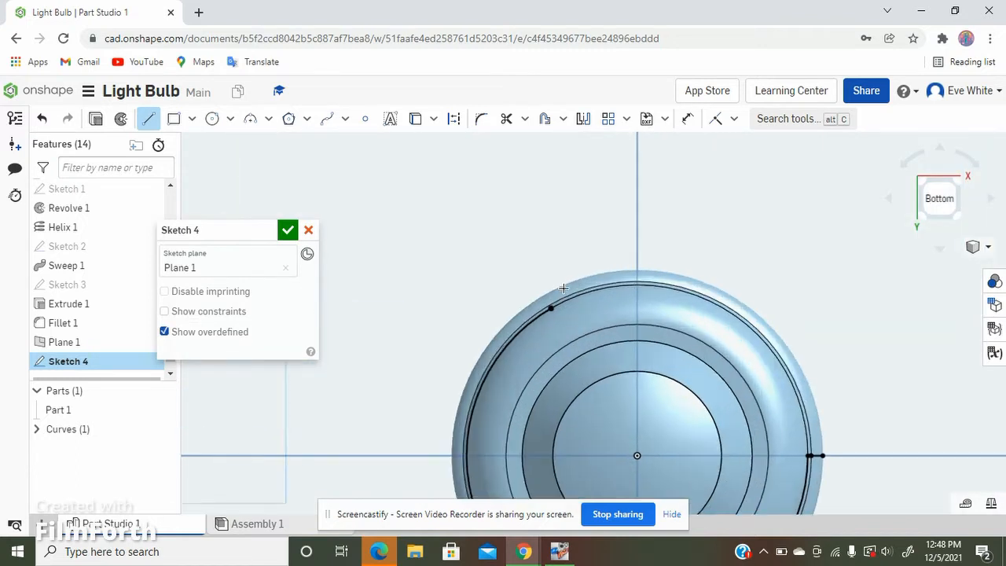
{"action": "scroll", "coordinate": [543, 307], "scroll_direction": "up", "scroll_amount": 2}
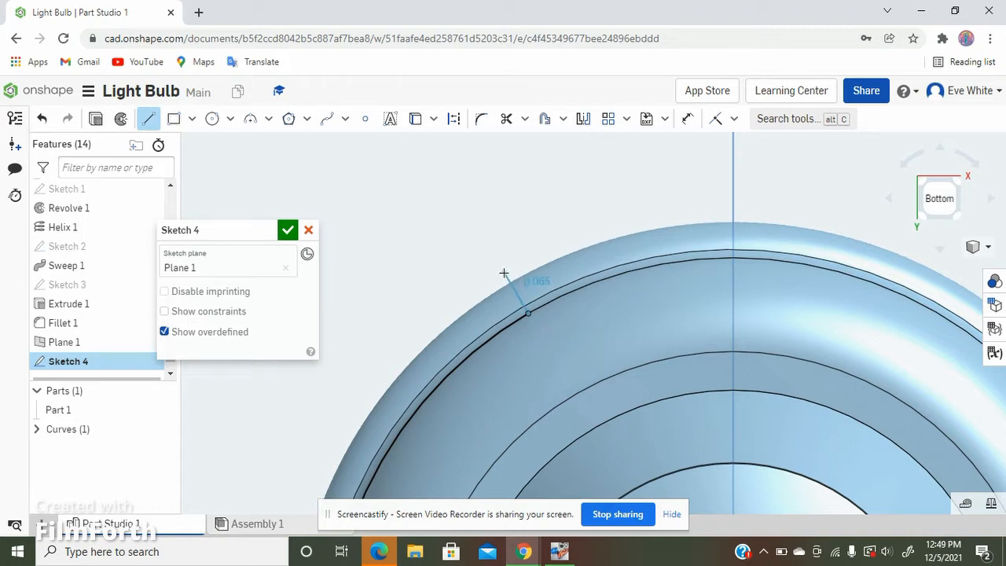
Examine how the short line and the projected arc sit relative to the lowest thread of the screw base.
{"action": "right_click_drag", "start_coordinate": [544, 254], "coordinate": [502, 299]}
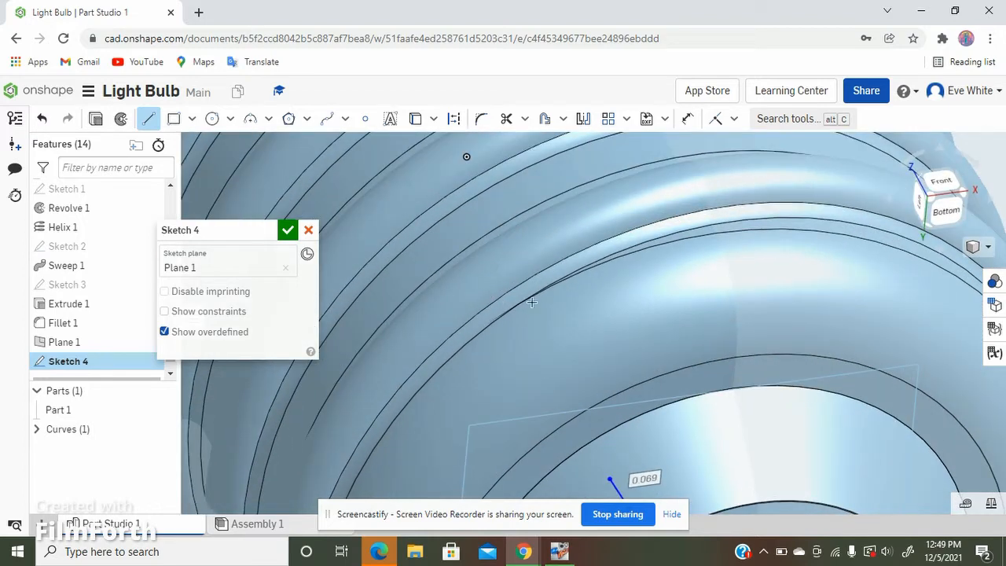
{"action": "scroll", "coordinate": [505, 298], "scroll_direction": "up", "scroll_amount": 4}
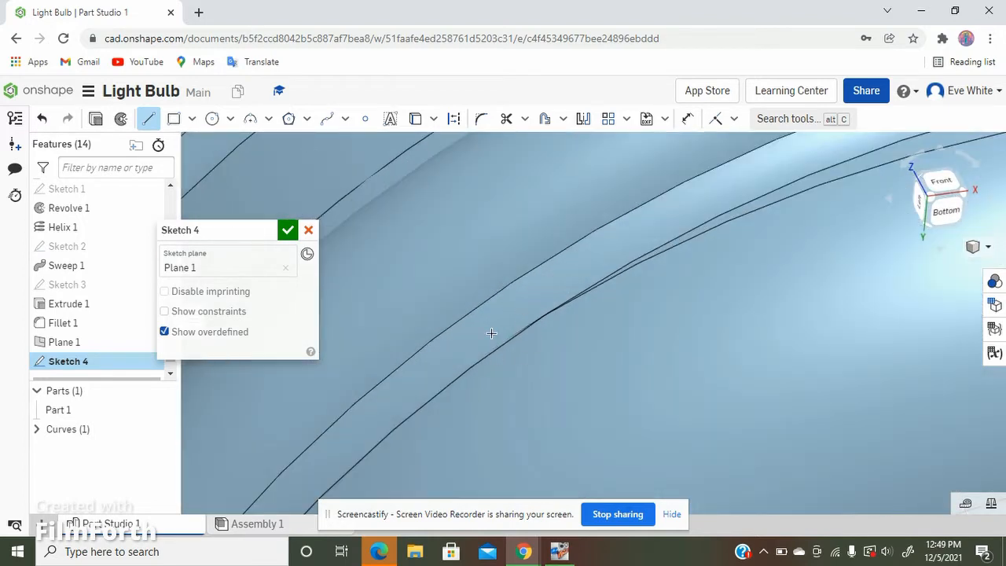
{"action": "scroll", "coordinate": [397, 259], "scroll_direction": "down", "scroll_amount": 3}
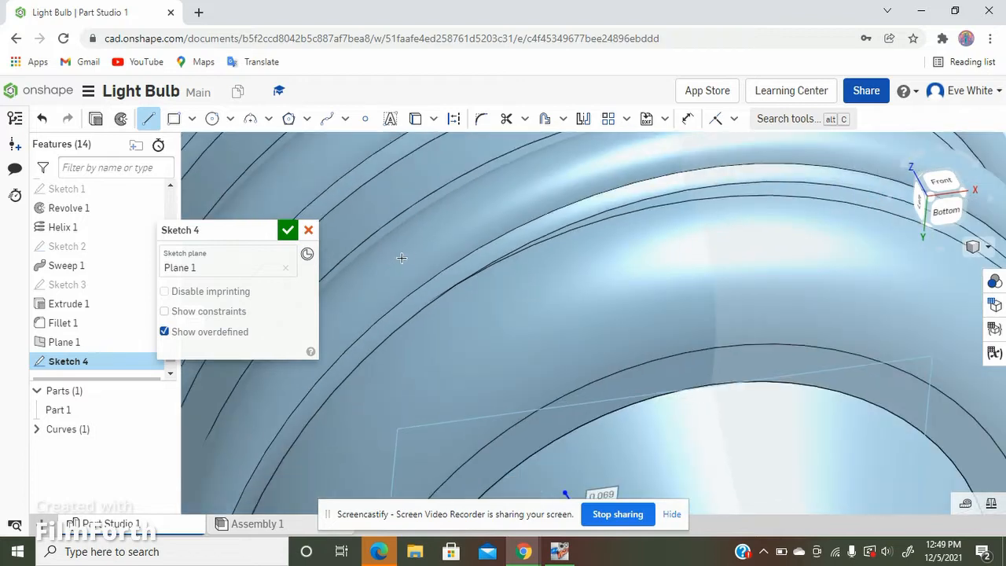
{"action": "scroll", "coordinate": [411, 255], "scroll_direction": "down", "scroll_amount": 4}
{"action": "scroll", "coordinate": [505, 287], "scroll_direction": "down", "scroll_amount": 3}
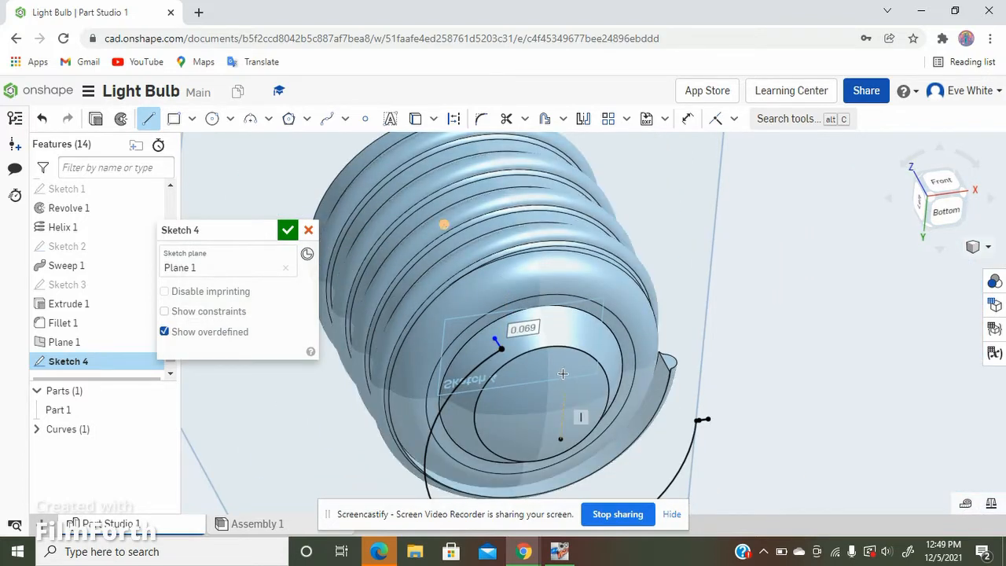
{"action": "key", "text": "n"}
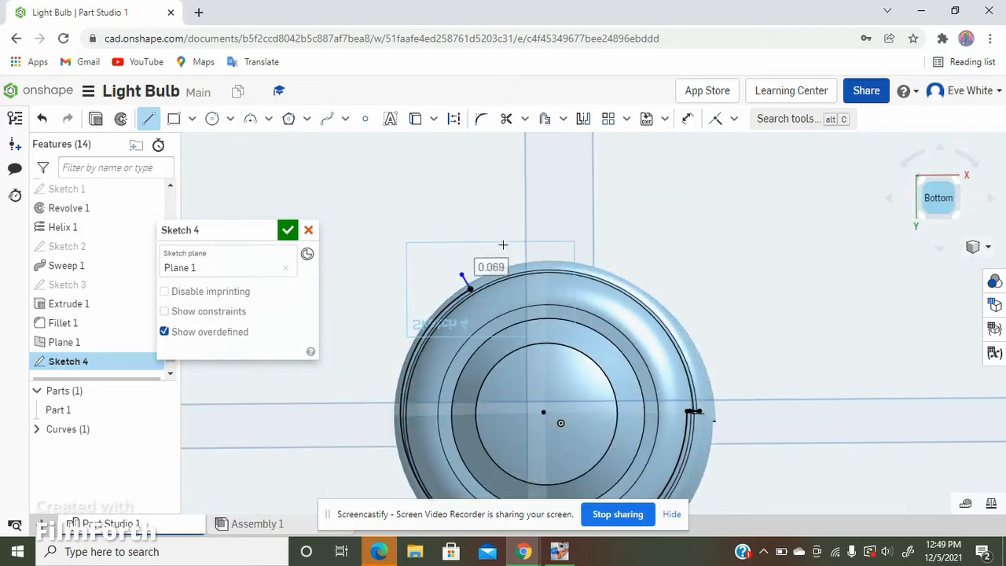
{"action": "key", "text": "f"}
{"action": "scroll", "coordinate": [603, 307], "scroll_direction": "up", "scroll_amount": 3}
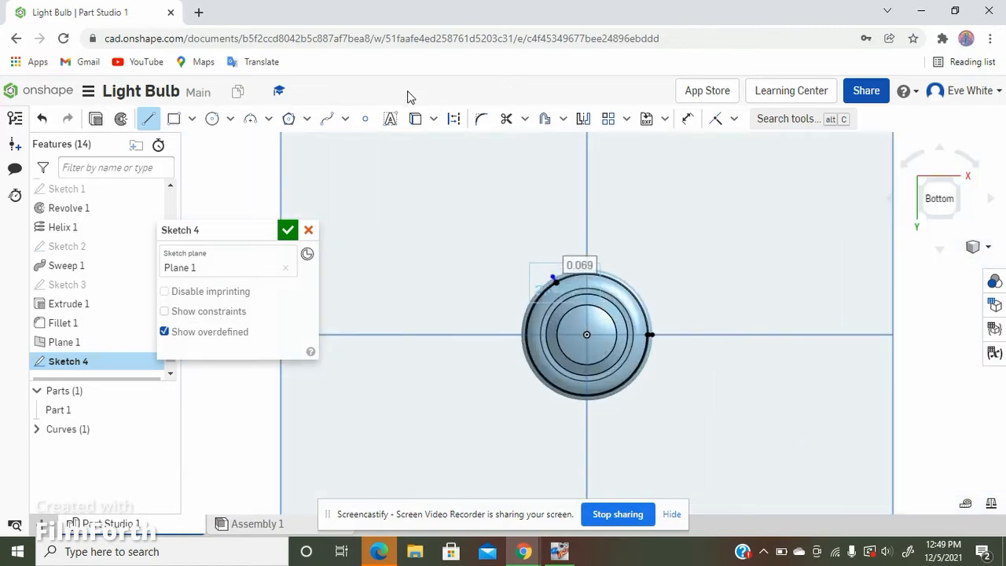
Draw a short horizontal line from the projected arc's other end out to the thread's outer edge.
{"action": "scroll", "coordinate": [670, 355], "scroll_direction": "up", "scroll_amount": 8}
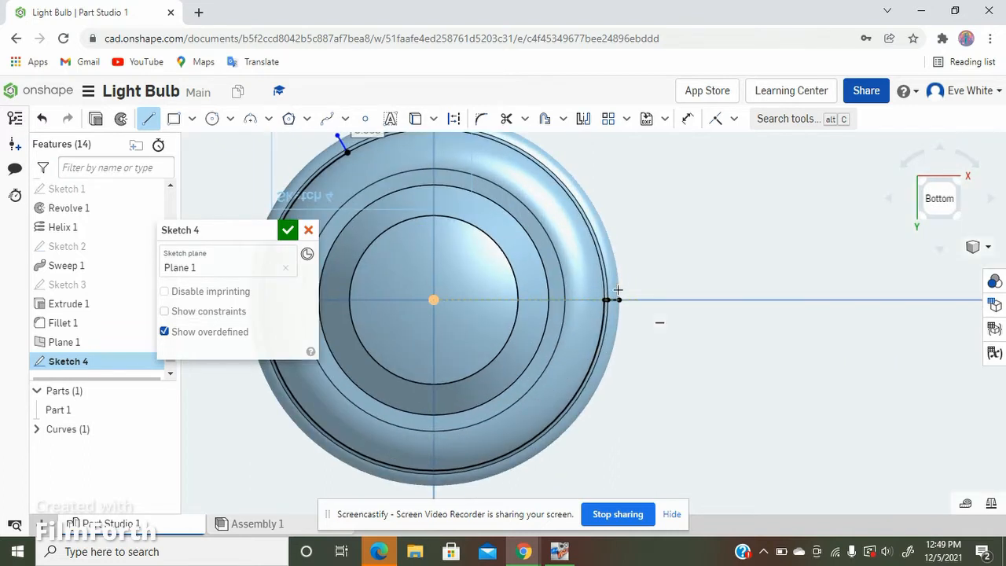
{"action": "scroll", "coordinate": [602, 322], "scroll_direction": "up", "scroll_amount": 5}
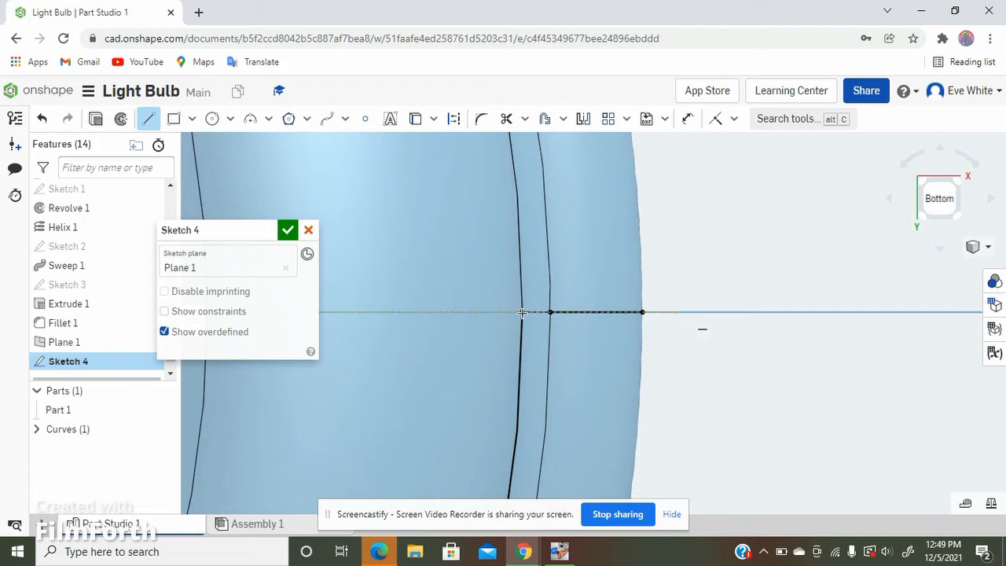
{"action": "left_click", "coordinate": [629, 314]}
{"action": "scroll", "coordinate": [720, 257], "scroll_direction": "down", "scroll_amount": 6}
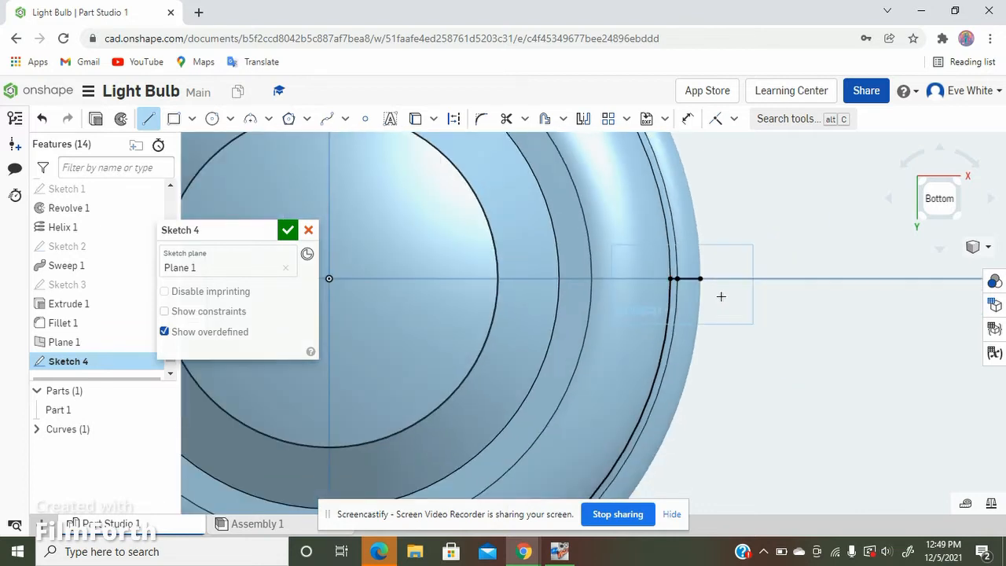
{"action": "scroll", "coordinate": [882, 292], "scroll_direction": "down", "scroll_amount": 3}
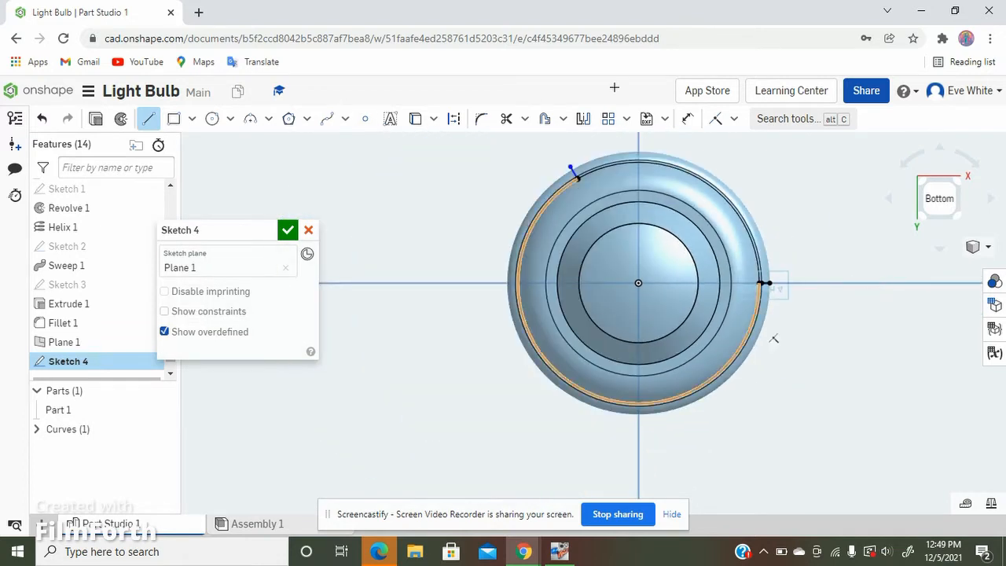
Close the profile with a three-point arc of about 0.684 in radius joining the outer ends of the two short lines.
{"action": "left_click", "coordinate": [251, 122]}
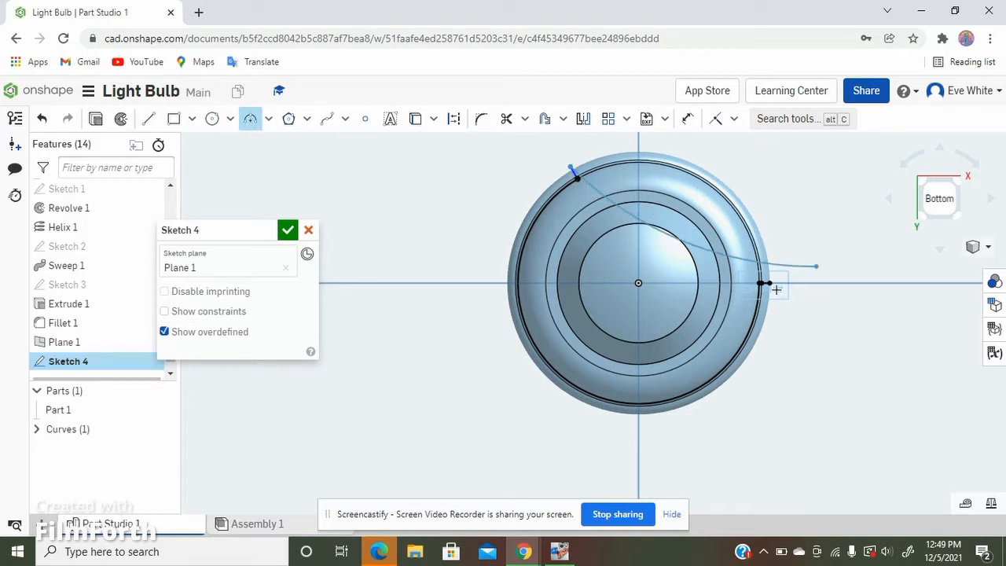
{"action": "left_click", "coordinate": [769, 283]}
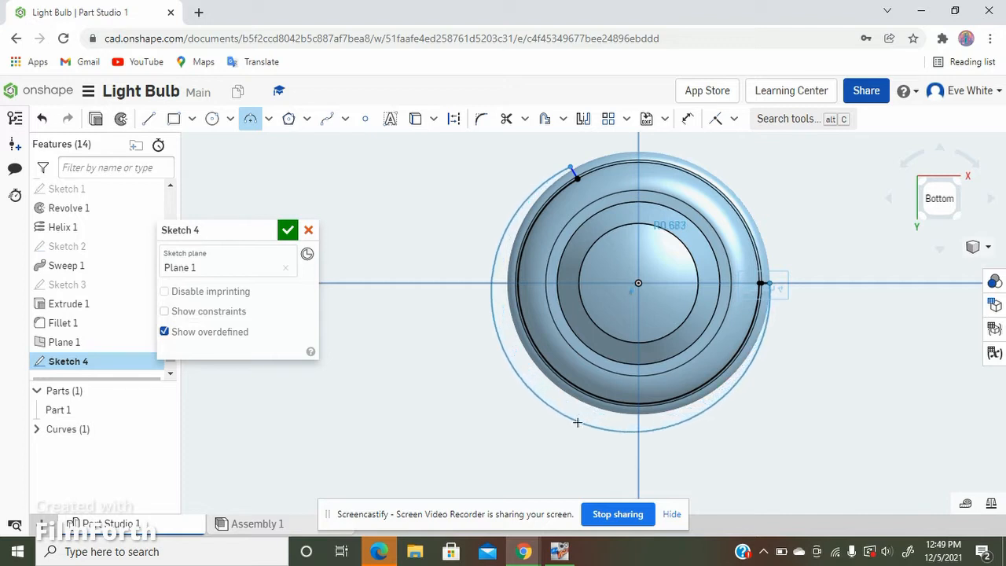
{"action": "left_click", "coordinate": [577, 423]}
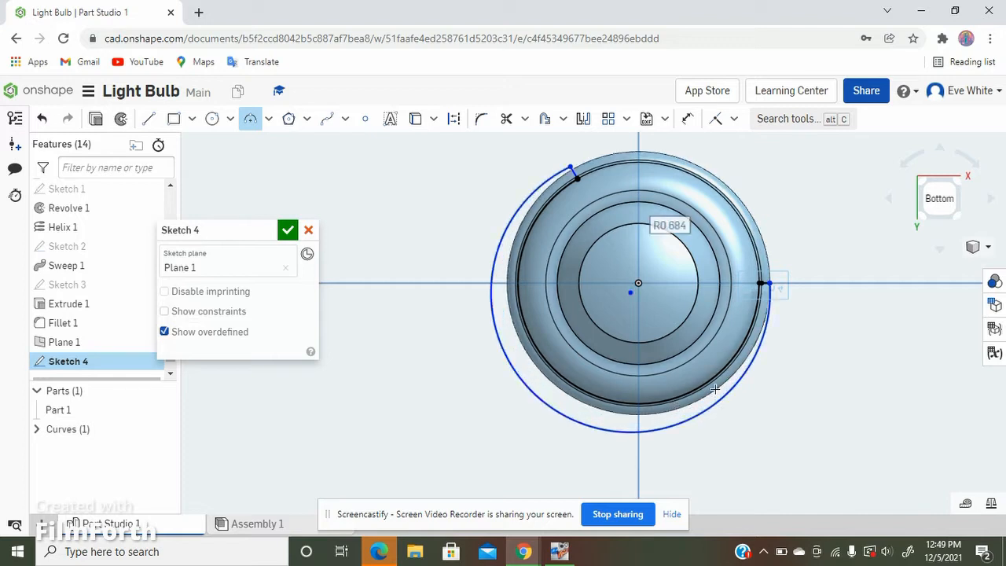
{"action": "scroll", "coordinate": [797, 283], "scroll_direction": "up", "scroll_amount": 5}
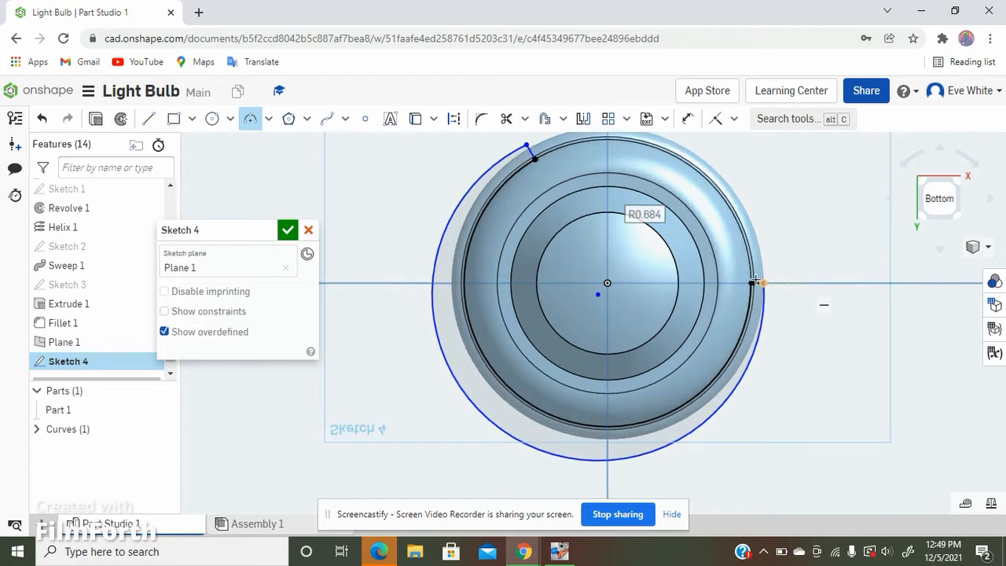
{"action": "scroll", "coordinate": [735, 281], "scroll_direction": "down", "scroll_amount": 5}
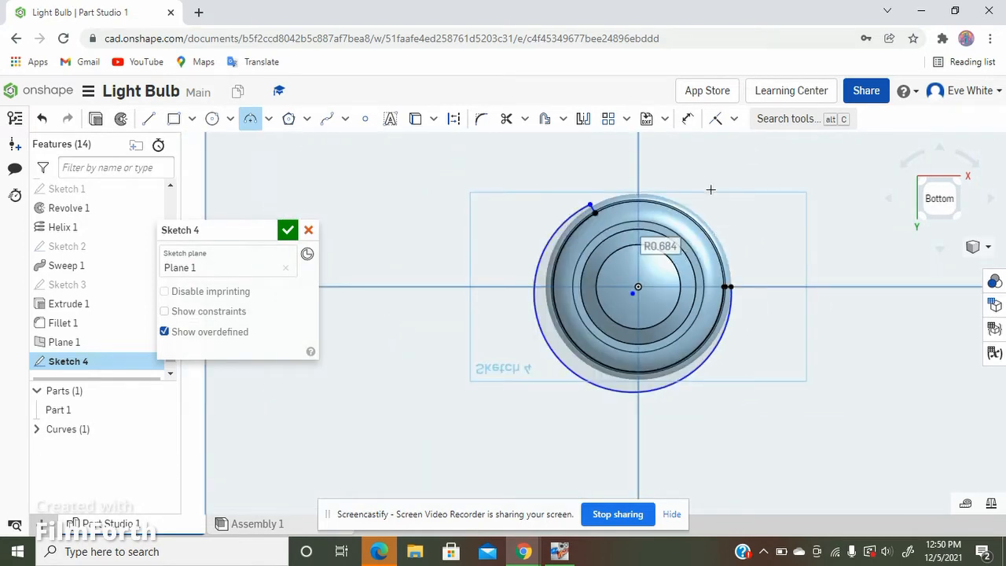
Inspect the closed crescent profile against the screw base and finish the sketch.
{"action": "mouse_move", "coordinate": [710, 190]}
{"action": "right_mouse_down"}
{"action": "mouse_move", "coordinate": [655, 228]}
{"action": "mouse_move", "coordinate": [722, 186]}
{"action": "right_mouse_up"}
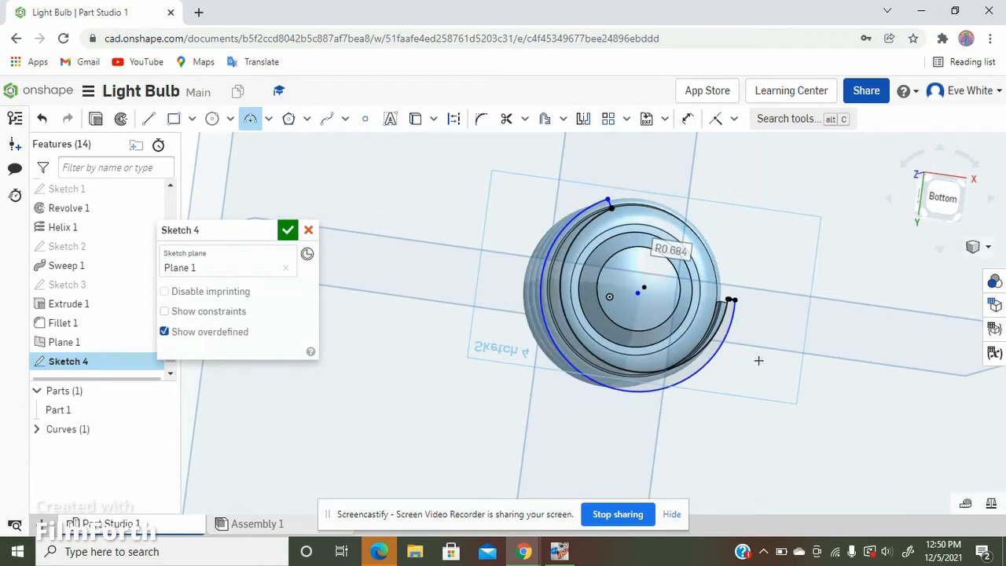
{"action": "right_click_drag", "start_coordinate": [784, 353], "coordinate": [775, 287]}
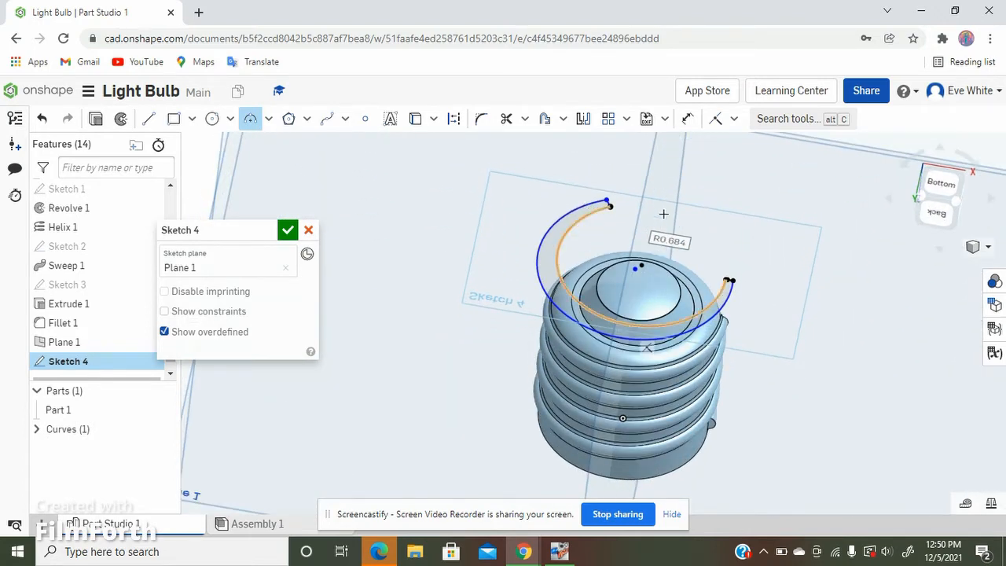
{"action": "scroll", "coordinate": [774, 285], "scroll_direction": "up", "scroll_amount": 5}
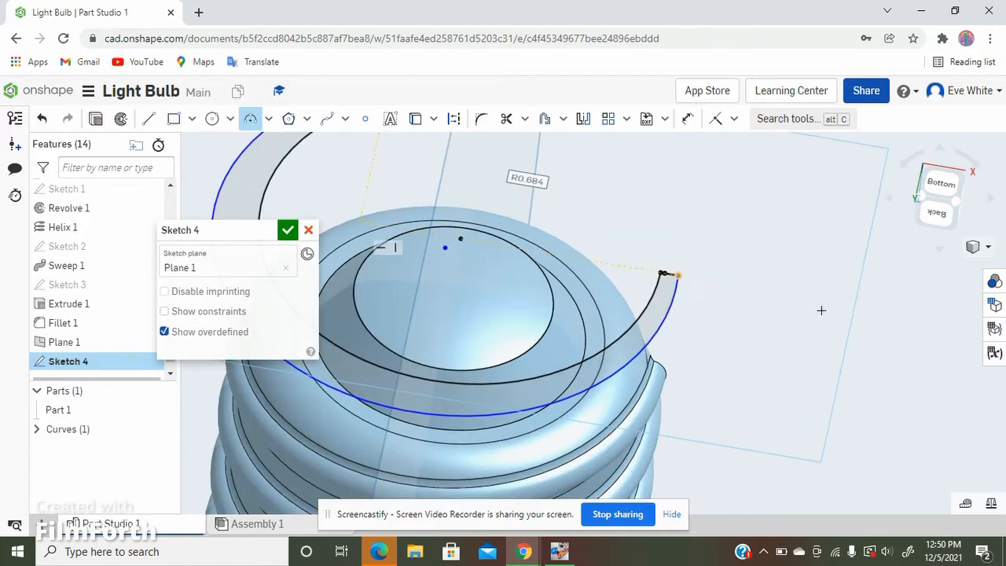
{"action": "scroll", "coordinate": [820, 314], "scroll_direction": "down", "scroll_amount": 3}
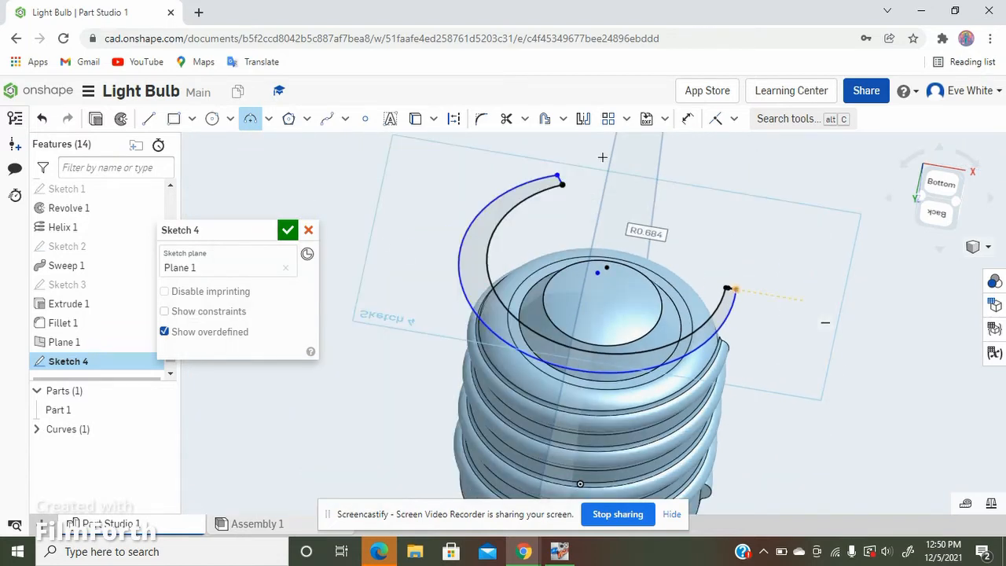
{"action": "left_click", "coordinate": [940, 188]}
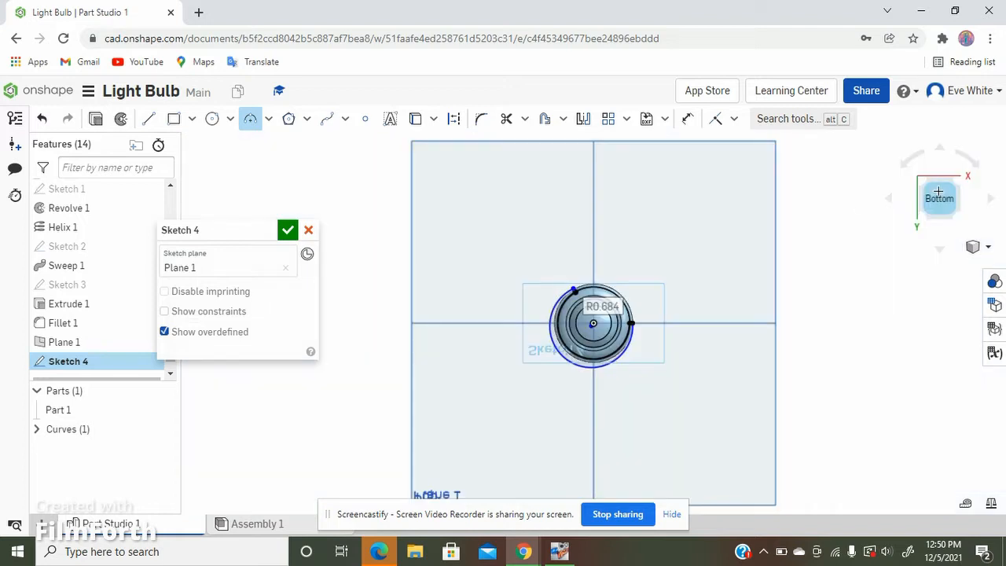
{"action": "left_click", "coordinate": [286, 231]}
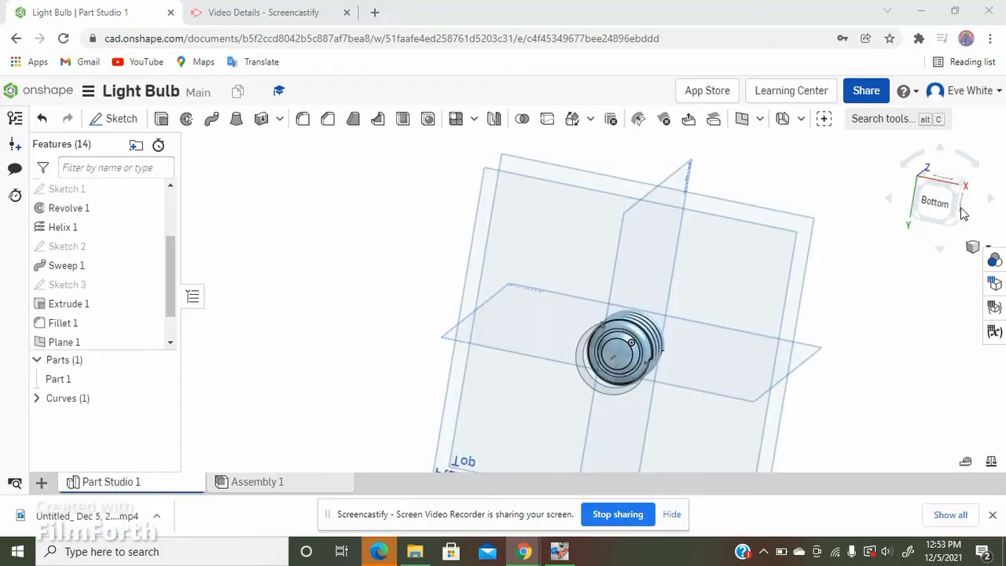
Set up a blind 1 in extrude of the crescent region below the screw base.
{"action": "left_click", "coordinate": [938, 199]}
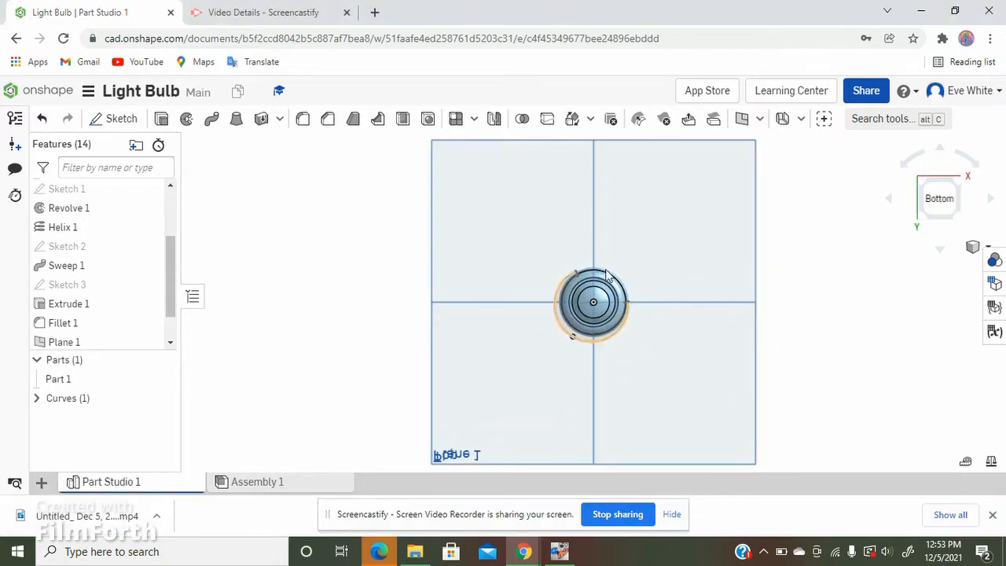
{"action": "scroll", "coordinate": [609, 279], "scroll_direction": "up", "scroll_amount": 3}
{"action": "right_click_drag", "start_coordinate": [660, 238], "coordinate": [665, 263]}
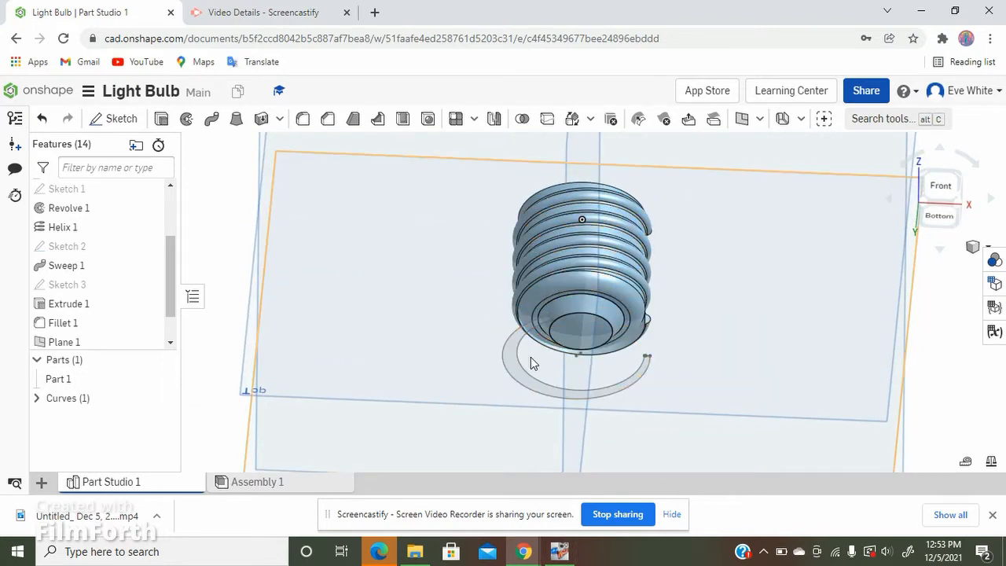
{"action": "left_click", "coordinate": [508, 364]}
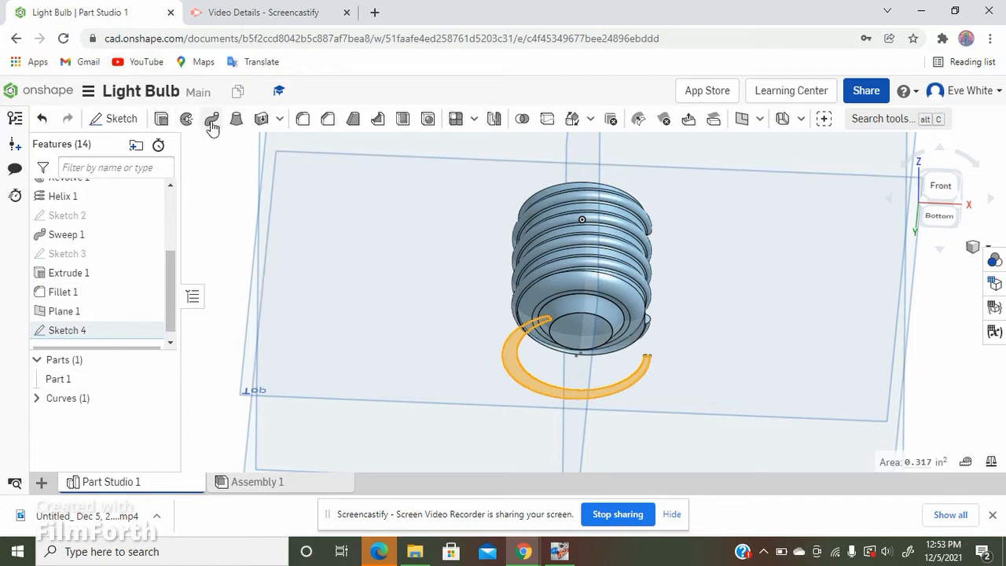
{"action": "key", "text": "shift+e"}
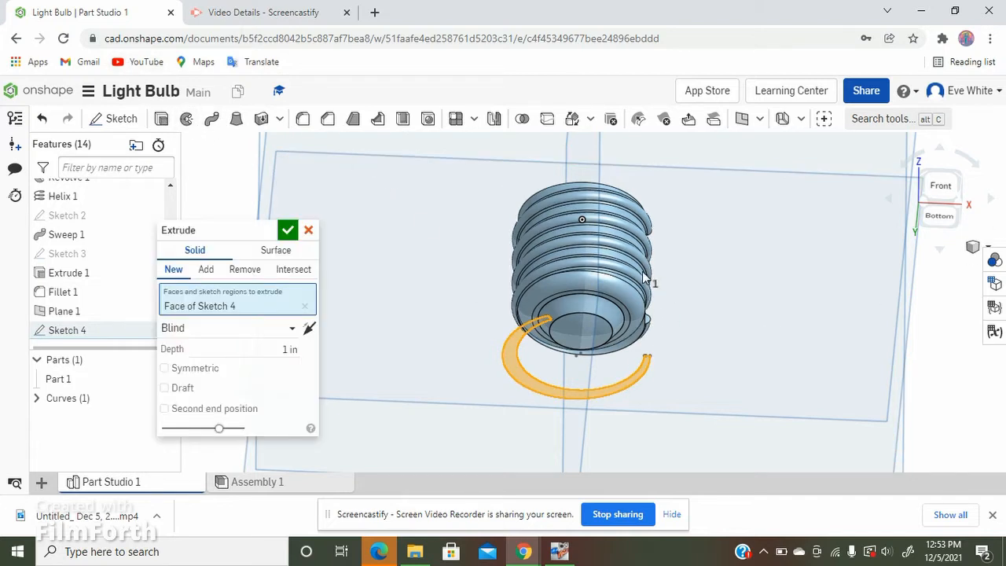
{"action": "mouse_move", "coordinate": [656, 277]}
{"action": "right_mouse_down"}
{"action": "mouse_move", "coordinate": [716, 264]}
{"action": "mouse_move", "coordinate": [741, 237]}
{"action": "right_mouse_up"}
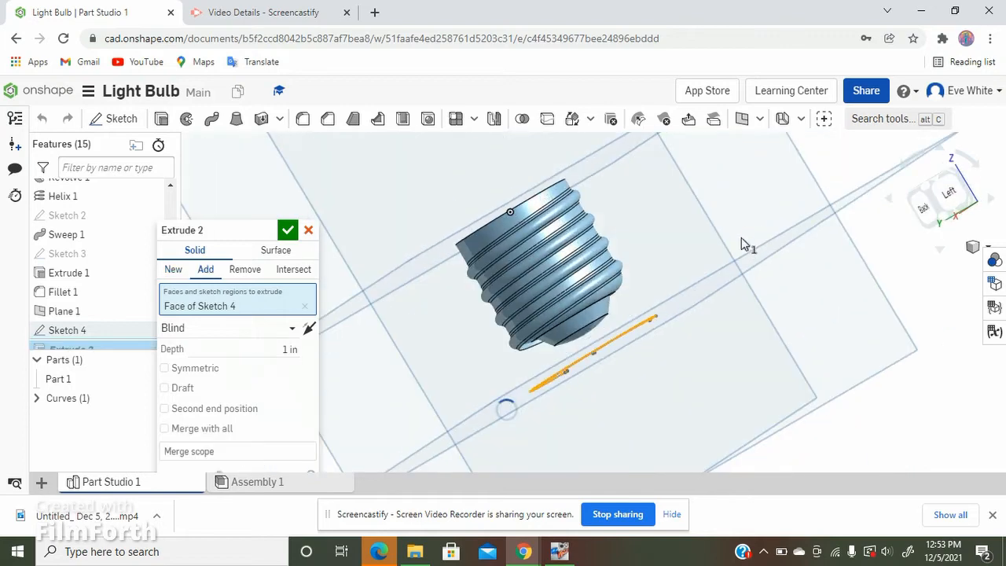
{"action": "right_click_drag", "start_coordinate": [621, 346], "coordinate": [642, 297]}
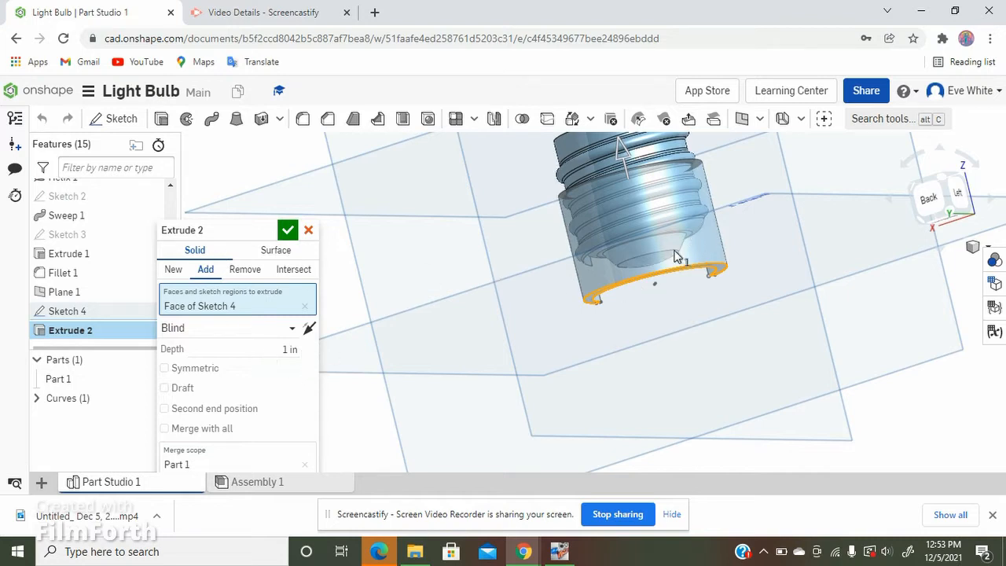
Change the crescent extrude to Remove, reverse it up into the screw base and reduce its depth to 0.69 in.
{"action": "left_click", "coordinate": [246, 270]}
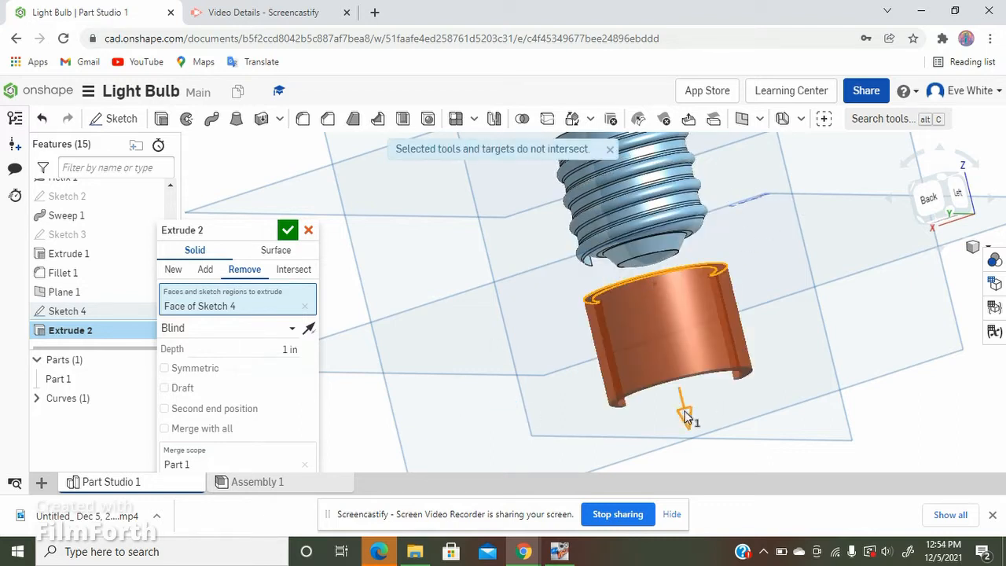
{"action": "left_click_drag", "start_coordinate": [685, 412], "coordinate": [641, 213]}
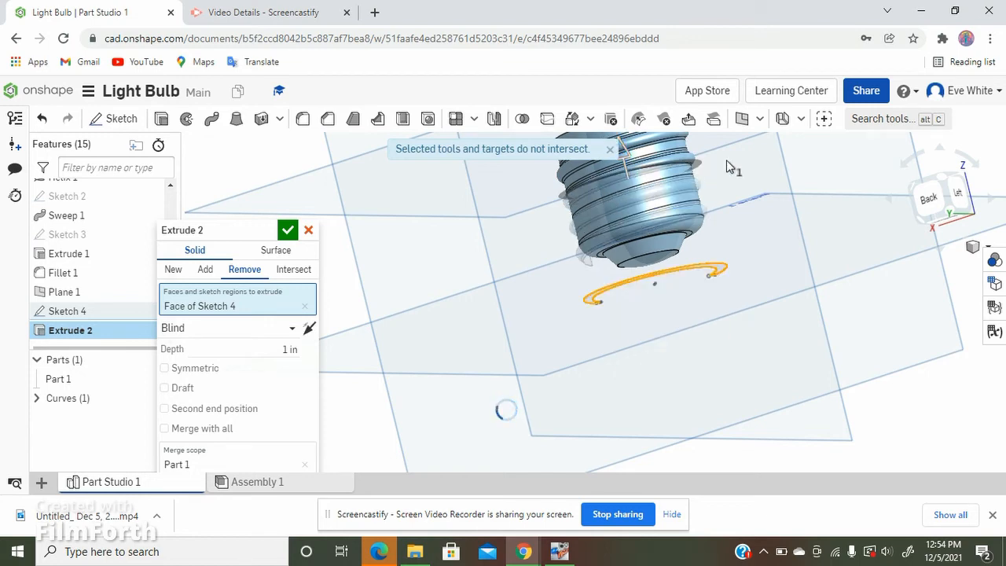
{"action": "scroll", "coordinate": [740, 169], "scroll_direction": "up", "scroll_amount": 4}
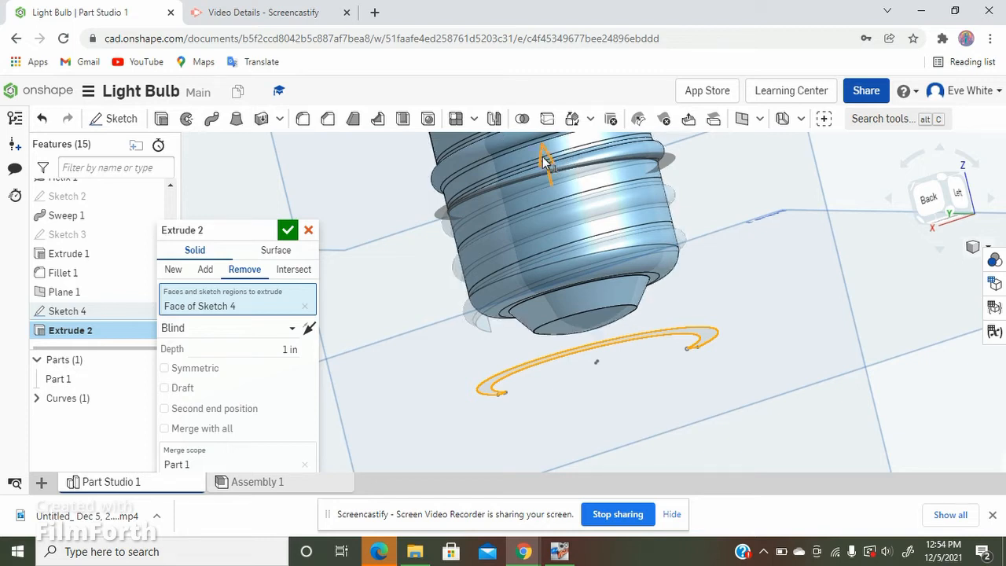
{"action": "left_click_drag", "start_coordinate": [545, 162], "coordinate": [564, 212]}
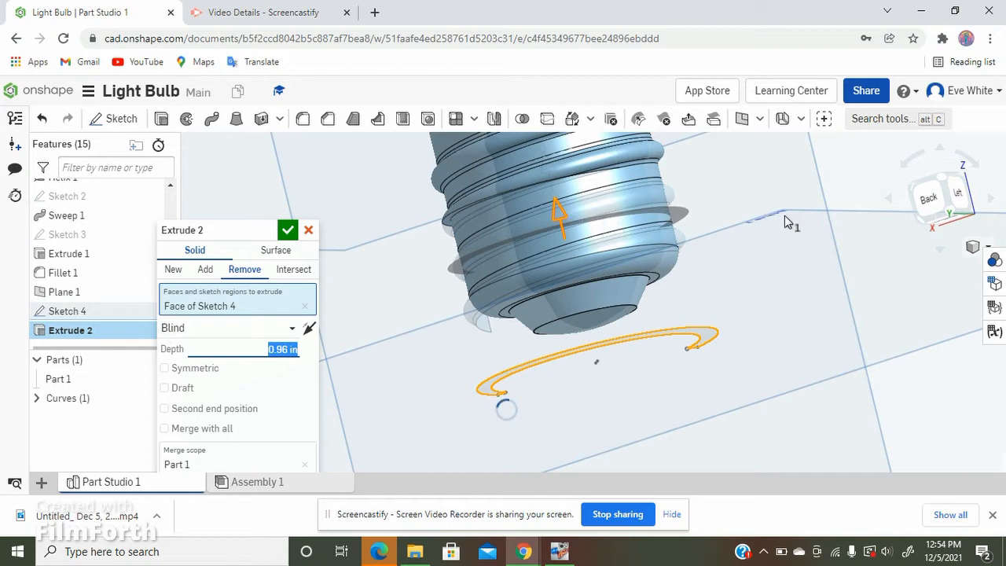
{"action": "right_click_drag", "start_coordinate": [764, 226], "coordinate": [685, 237]}
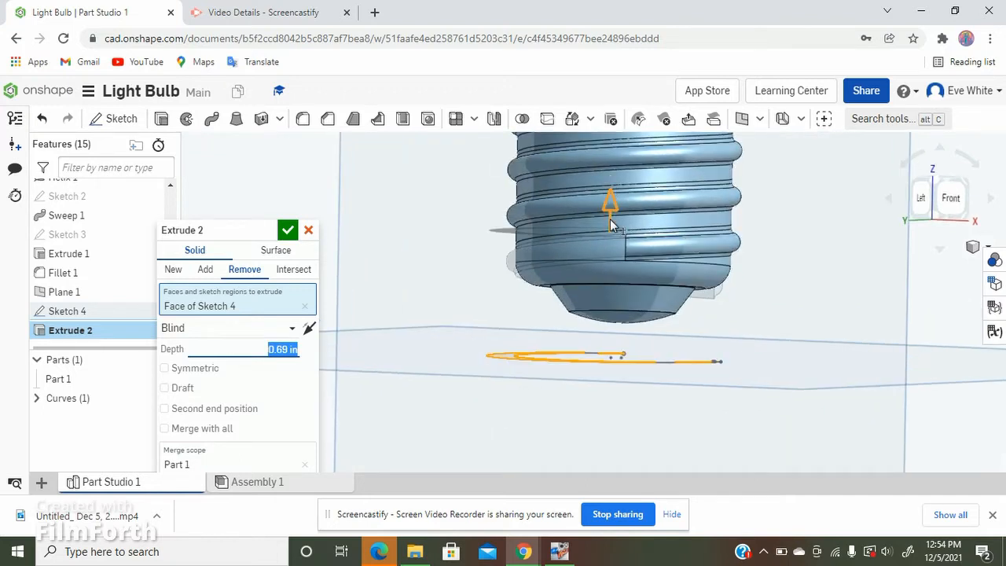
Shorten the crescent cut to a depth of 0.603 in so it stays on the lowest thread turn.
{"action": "scroll", "coordinate": [614, 226], "scroll_direction": "up", "scroll_amount": 2}
{"action": "scroll", "coordinate": [616, 230], "scroll_direction": "up", "scroll_amount": 2}
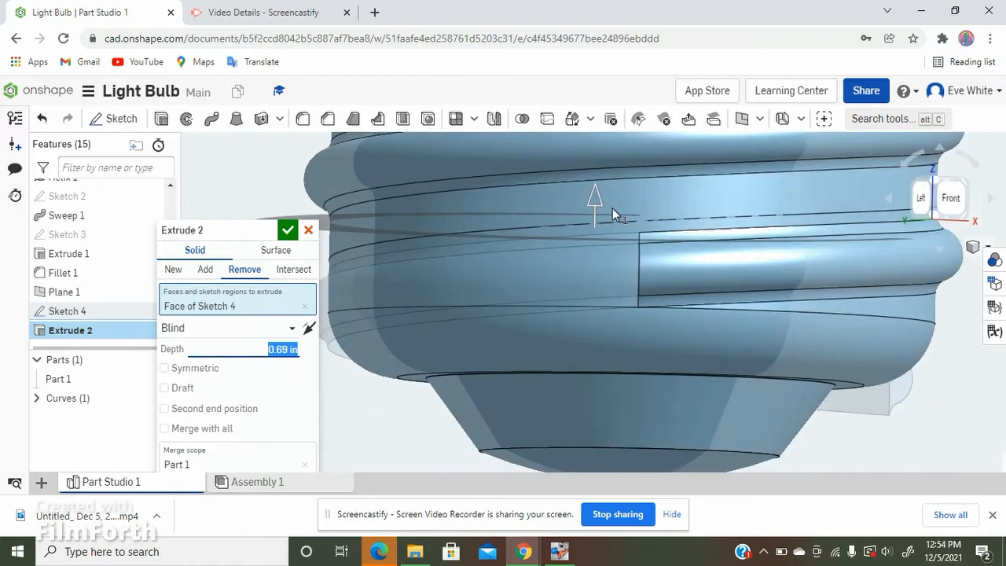
{"action": "scroll", "coordinate": [677, 209], "scroll_direction": "up", "scroll_amount": 1}
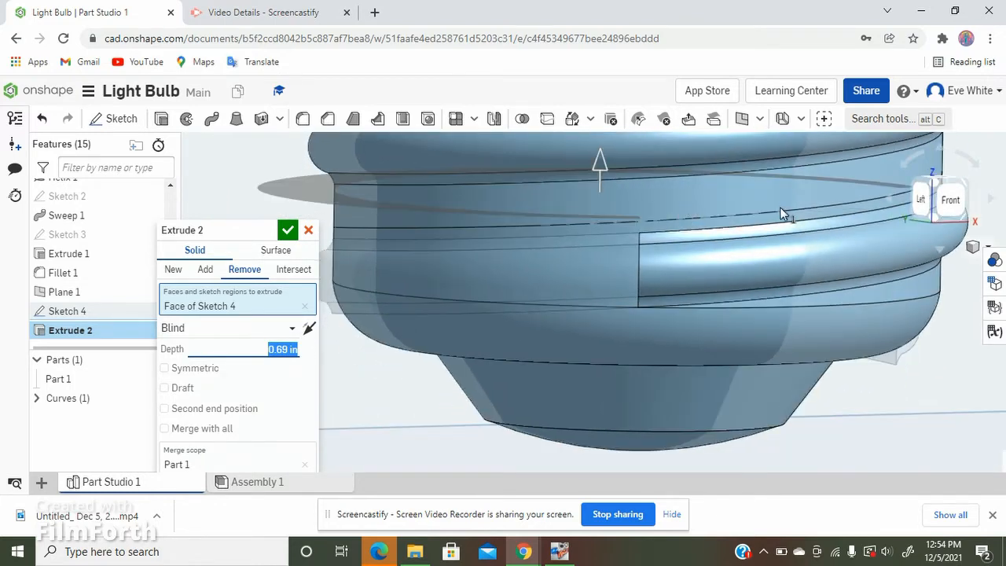
{"action": "right_click_drag", "start_coordinate": [488, 220], "coordinate": [806, 251]}
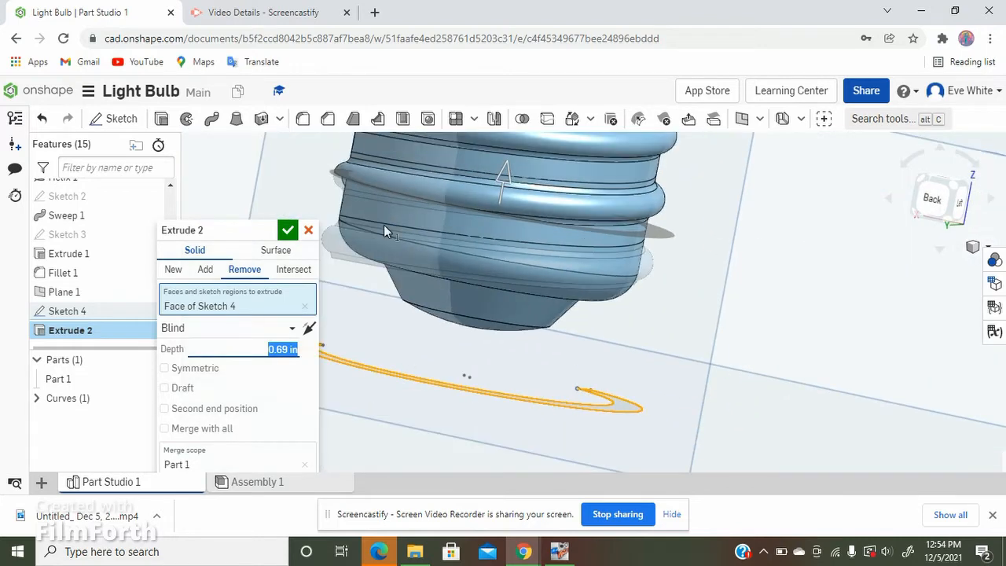
{"action": "right_click_drag", "start_coordinate": [369, 225], "coordinate": [426, 233]}
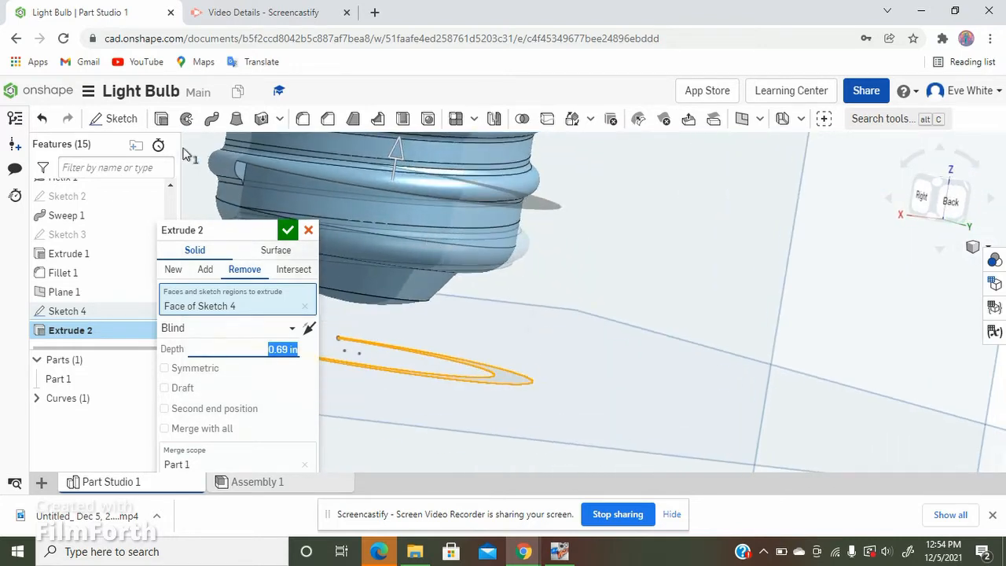
{"action": "scroll", "coordinate": [228, 164], "scroll_direction": "up", "scroll_amount": 3}
{"action": "middle_click_drag", "start_coordinate": [293, 165], "coordinate": [440, 196]}
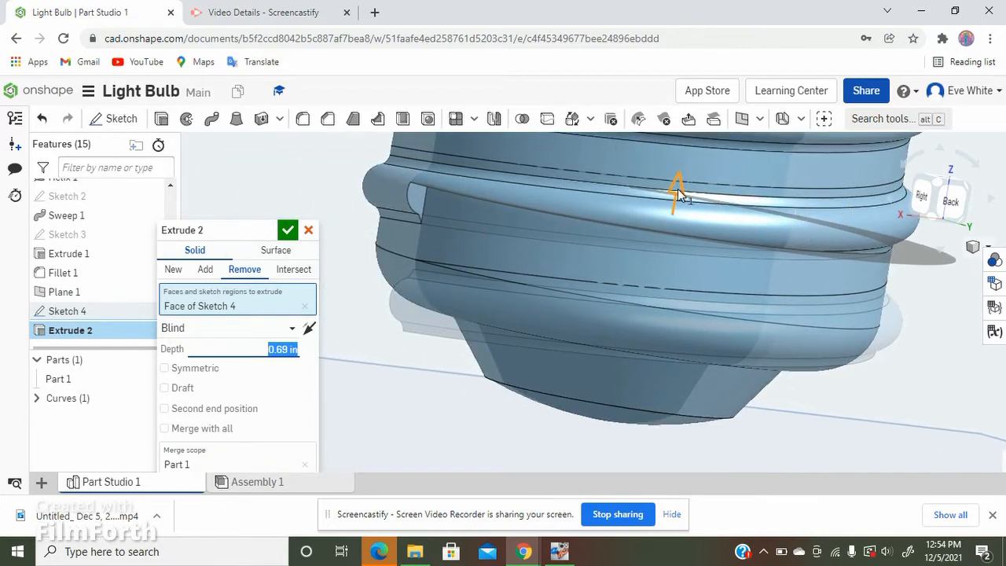
{"action": "right_click", "coordinate": [676, 208]}
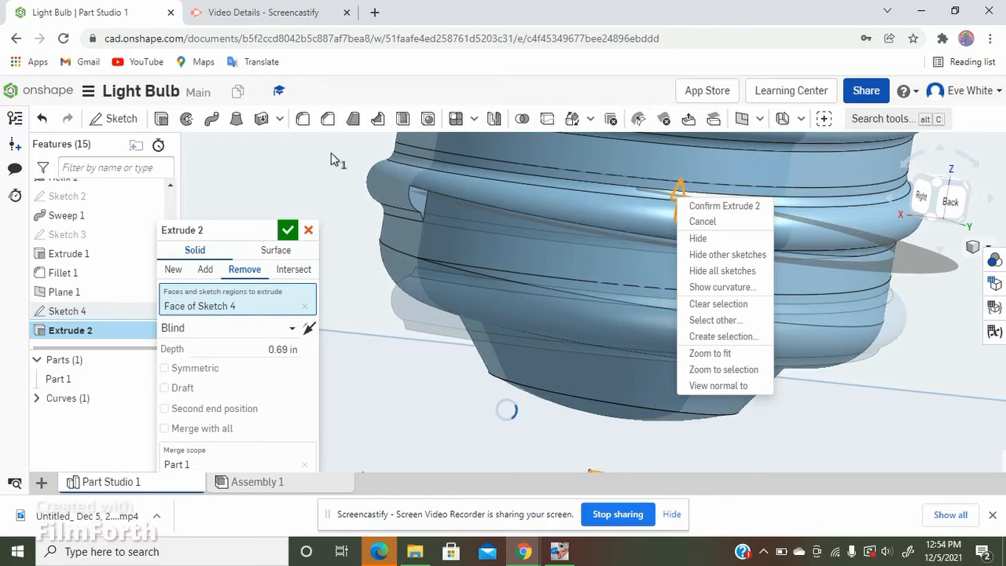
{"action": "left_click", "coordinate": [942, 363]}
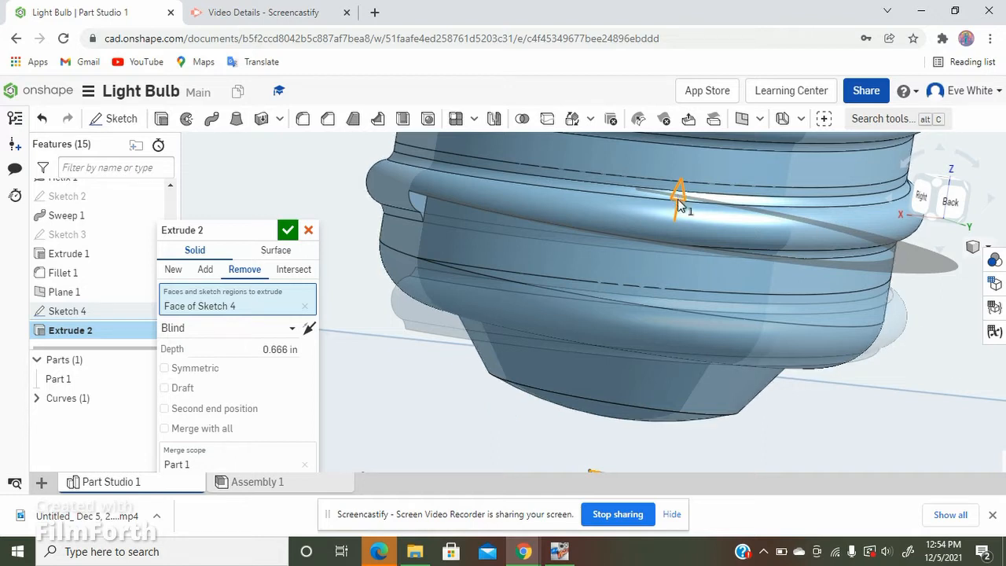
{"action": "left_click_drag", "start_coordinate": [680, 200], "coordinate": [678, 226]}
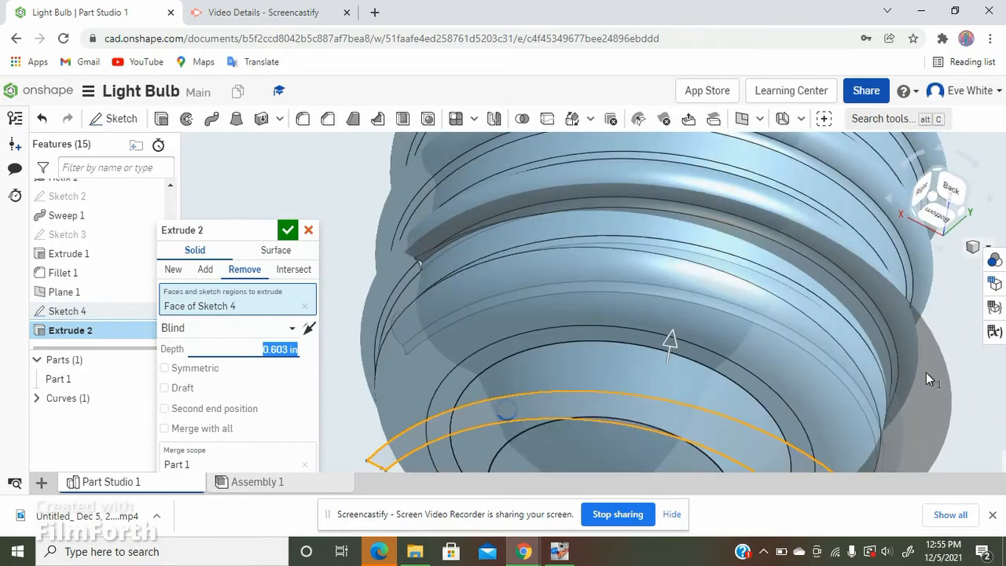
Inspect the crescent cut around the lowest thread end from several sides and accept the Remove extrude.
{"action": "right_click_drag", "start_coordinate": [927, 390], "coordinate": [675, 320]}
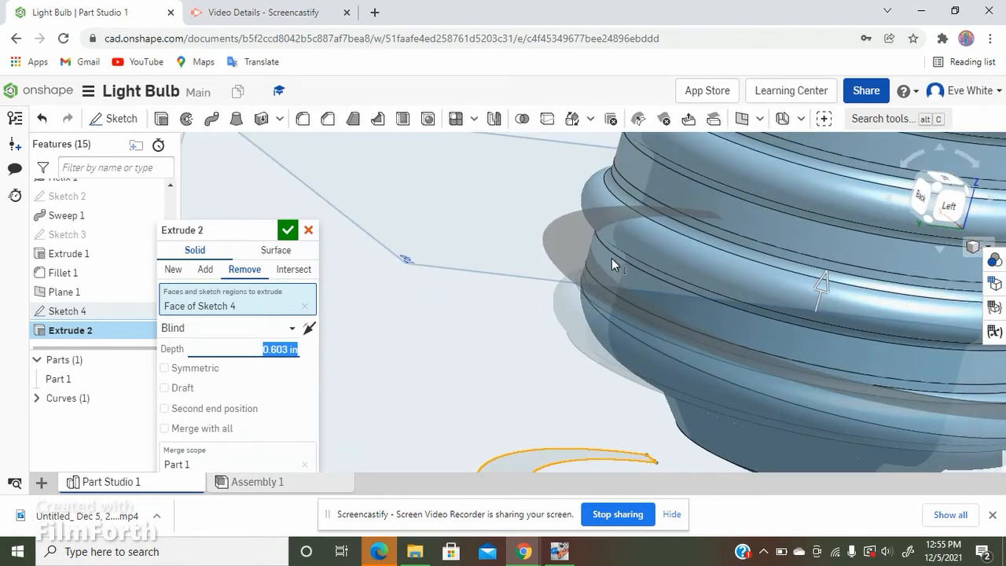
{"action": "scroll", "coordinate": [503, 297], "scroll_direction": "down", "scroll_amount": 5}
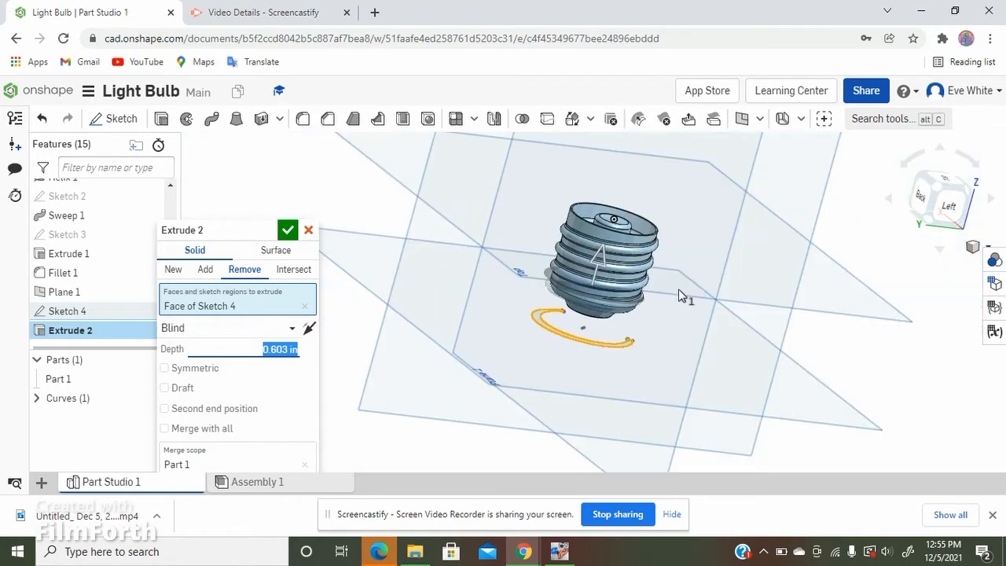
{"action": "right_click_drag", "start_coordinate": [681, 294], "coordinate": [652, 315]}
{"action": "scroll", "coordinate": [649, 309], "scroll_direction": "up", "scroll_amount": 4}
{"action": "scroll", "coordinate": [650, 309], "scroll_direction": "up", "scroll_amount": 6}
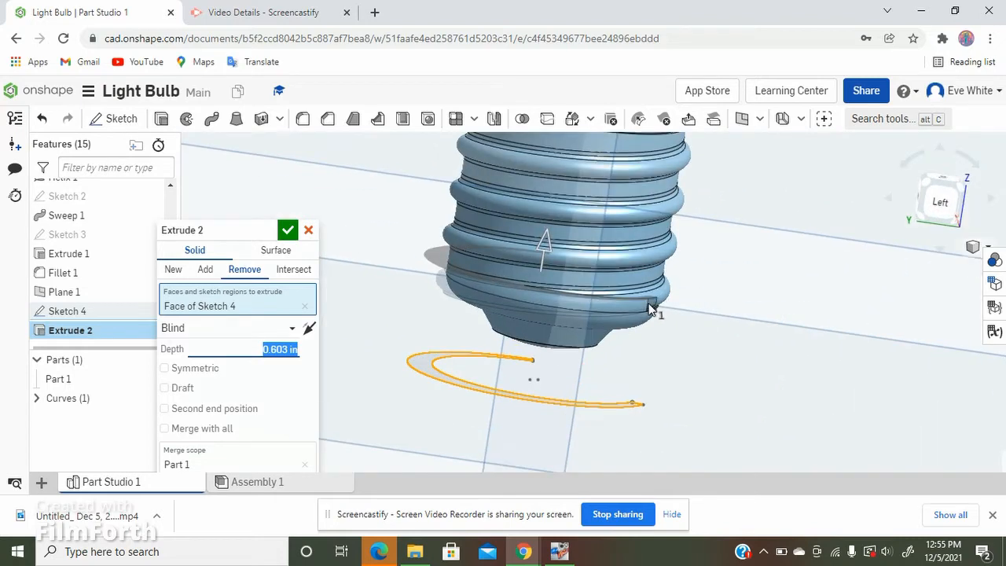
{"action": "scroll", "coordinate": [647, 301], "scroll_direction": "up", "scroll_amount": 2}
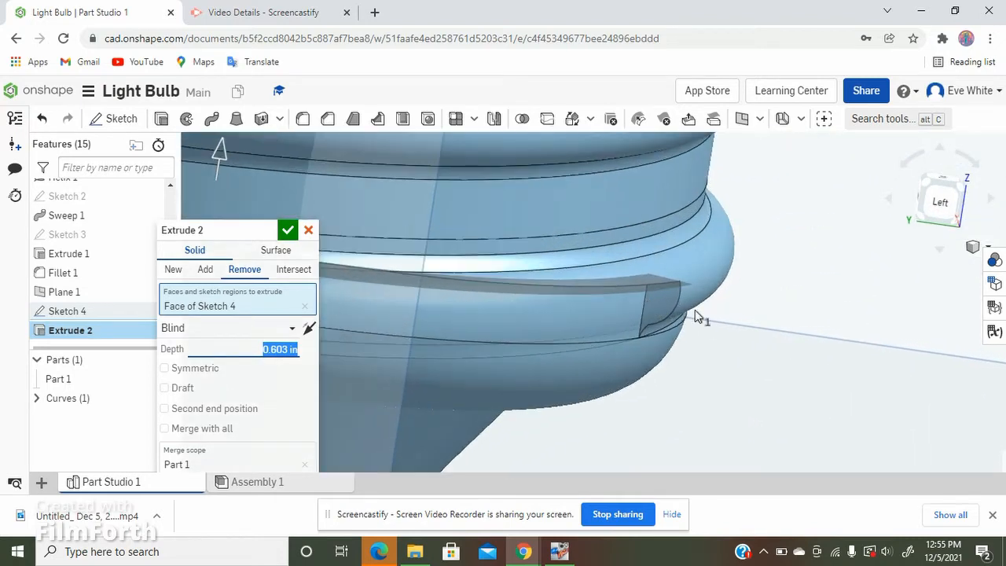
{"action": "right_click_drag", "start_coordinate": [768, 327], "coordinate": [764, 320]}
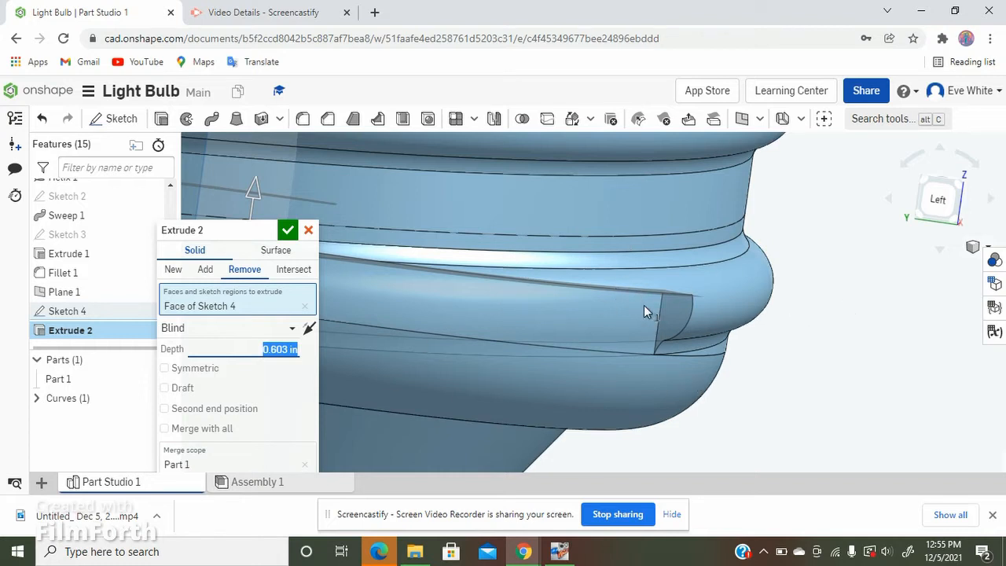
{"action": "left_click", "coordinate": [287, 233]}
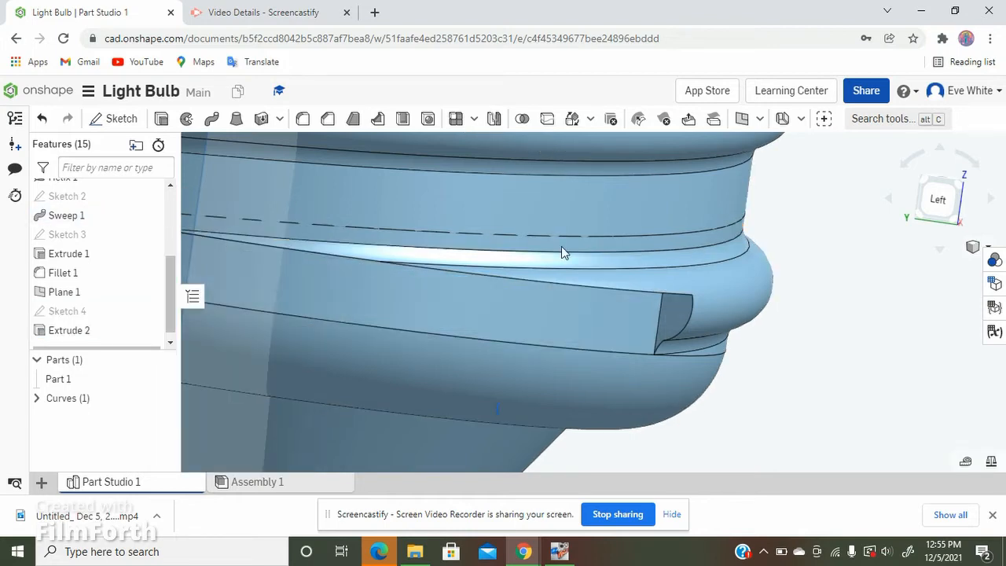
Set up a blind Remove extrude upward from the thin crescent face exposed by the cut at the lowest thread.
{"action": "right_click_drag", "start_coordinate": [867, 386], "coordinate": [857, 357]}
{"action": "scroll", "coordinate": [429, 217], "scroll_direction": "up", "scroll_amount": 1}
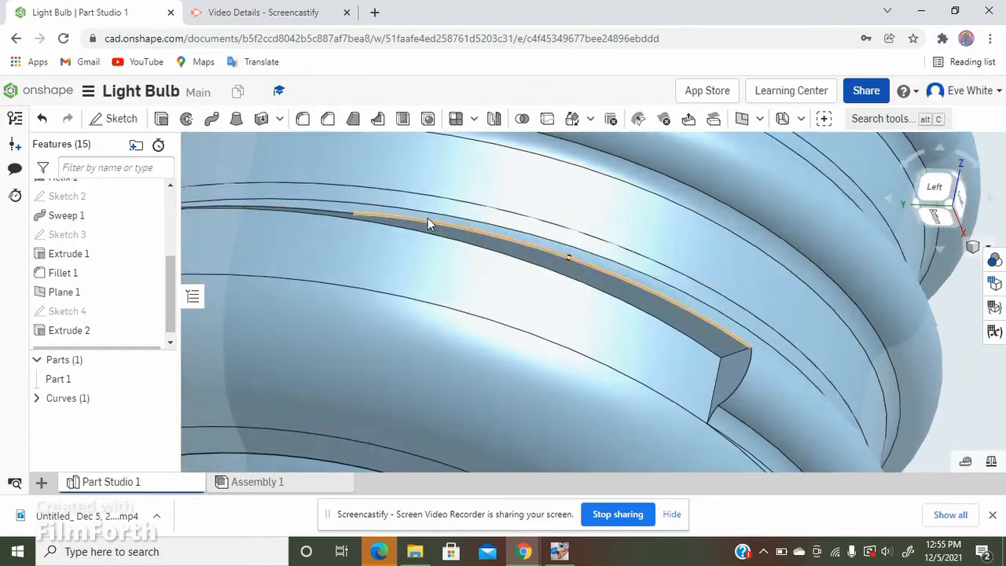
{"action": "scroll", "coordinate": [428, 220], "scroll_direction": "up", "scroll_amount": 3}
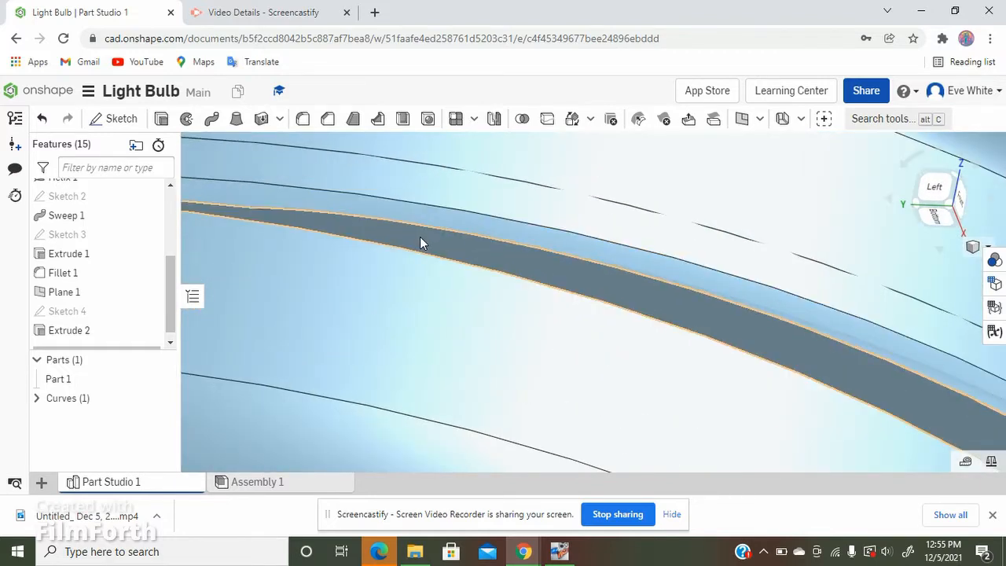
{"action": "scroll", "coordinate": [385, 213], "scroll_direction": "down", "scroll_amount": 3}
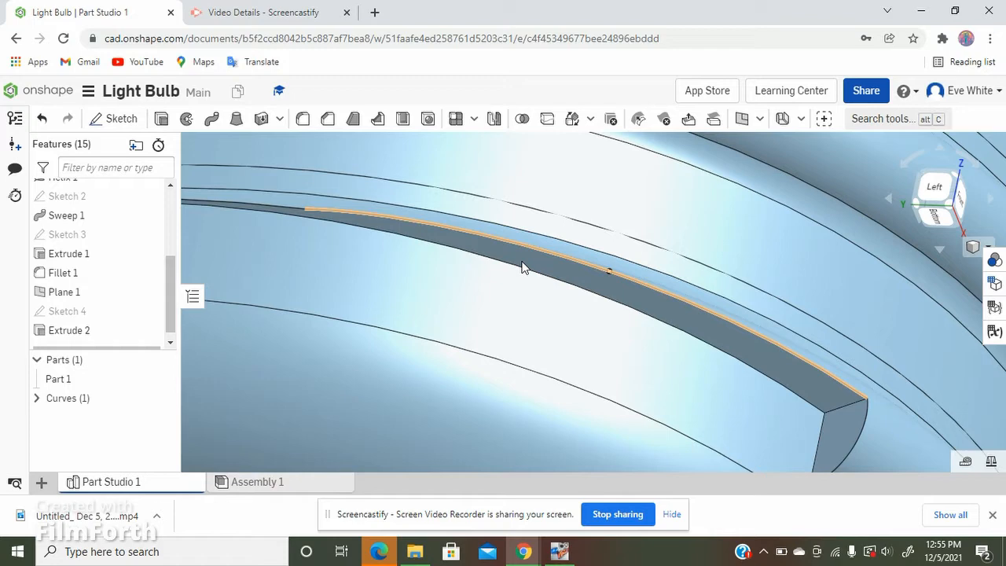
{"action": "left_click", "coordinate": [726, 337]}
{"action": "scroll", "coordinate": [730, 298], "scroll_direction": "down", "scroll_amount": 3}
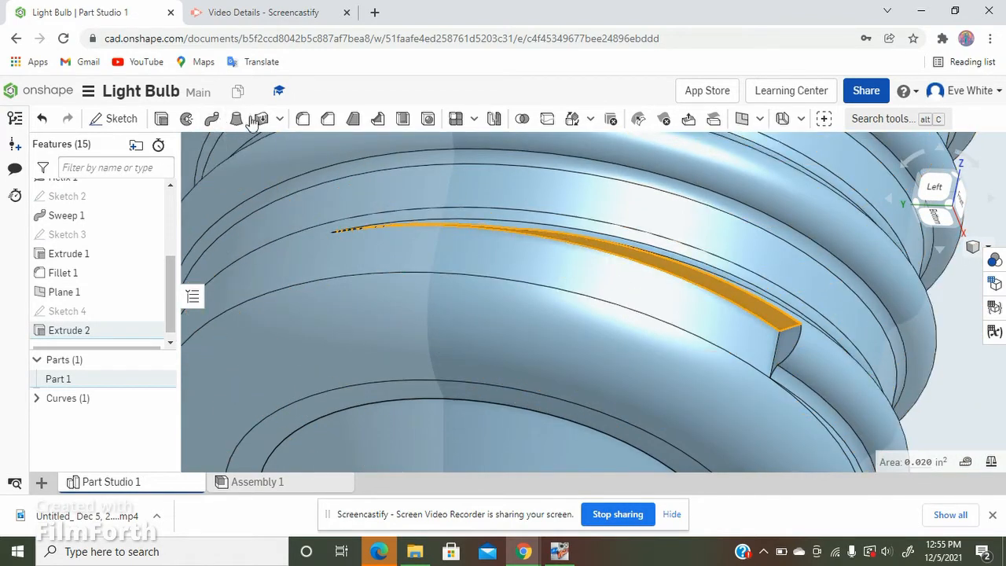
{"action": "left_click", "coordinate": [162, 117]}
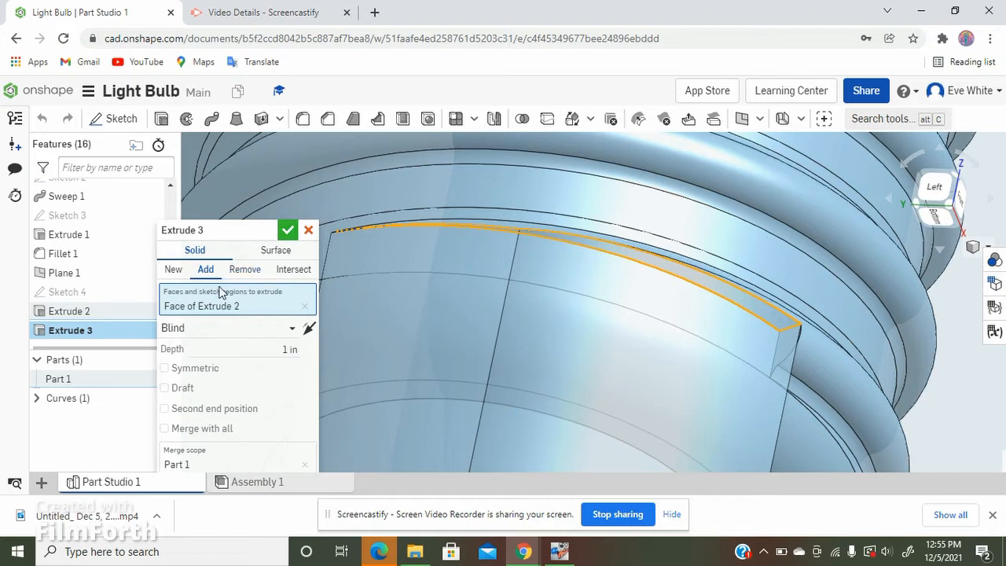
{"action": "left_click", "coordinate": [245, 269]}
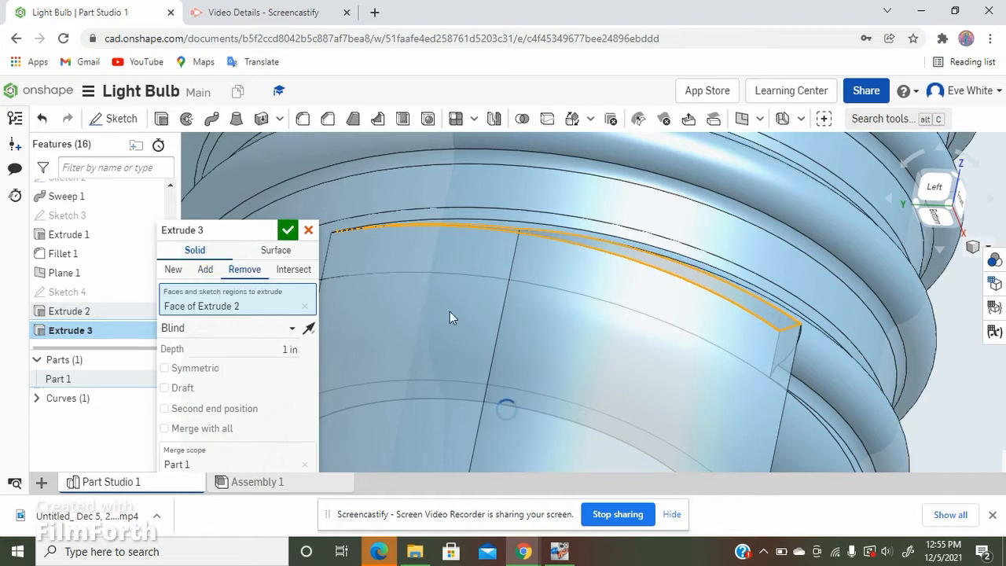
{"action": "scroll", "coordinate": [535, 296], "scroll_direction": "down", "scroll_amount": 5}
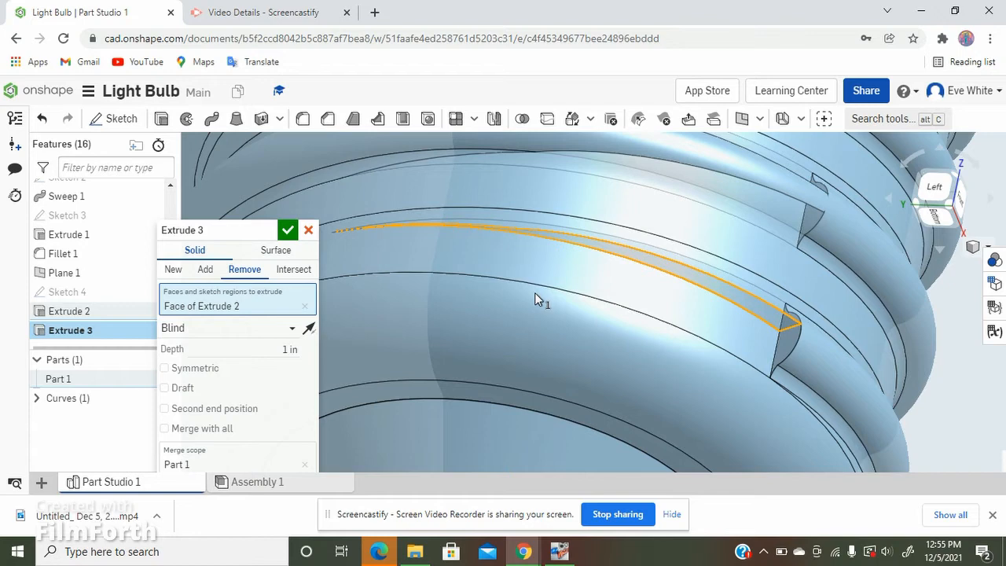
{"action": "scroll", "coordinate": [531, 295], "scroll_direction": "down", "scroll_amount": 3}
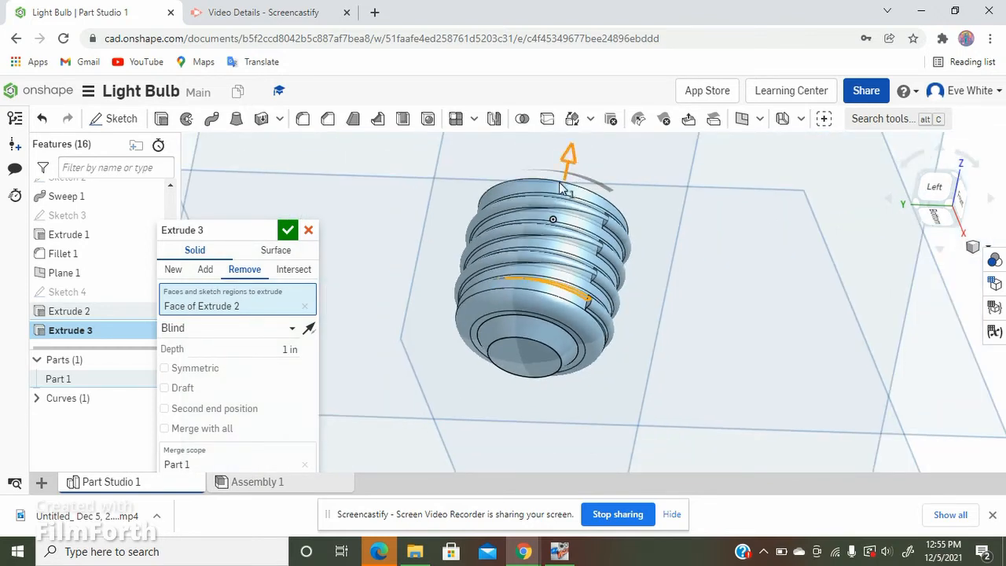
Reduce the second cut's depth to 0.063 in so it trims only the thin leftover thread, and accept it.
{"action": "left_click_drag", "start_coordinate": [569, 162], "coordinate": [561, 280]}
{"action": "scroll", "coordinate": [558, 262], "scroll_direction": "up", "scroll_amount": 5}
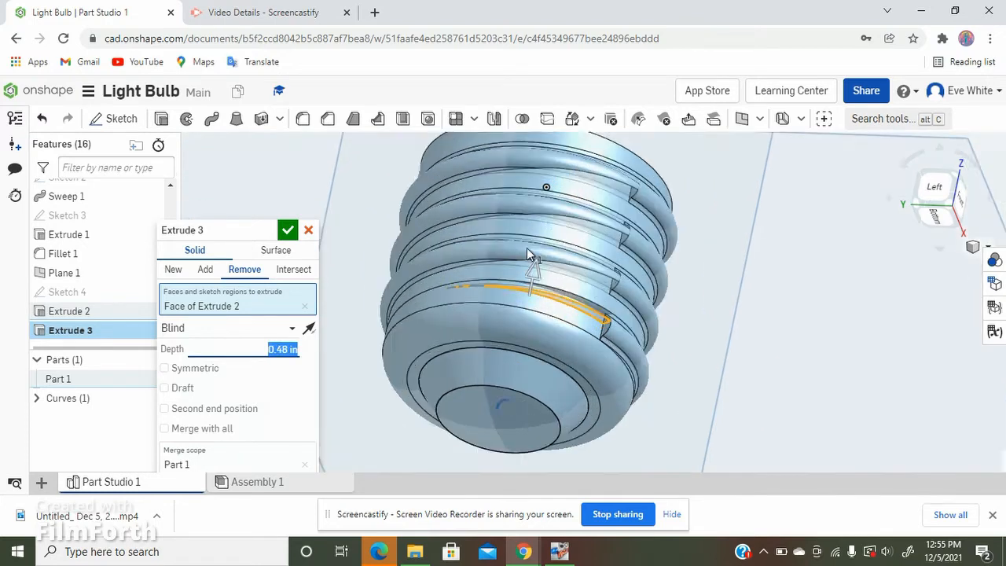
{"action": "right_click_drag", "start_coordinate": [529, 258], "coordinate": [525, 272]}
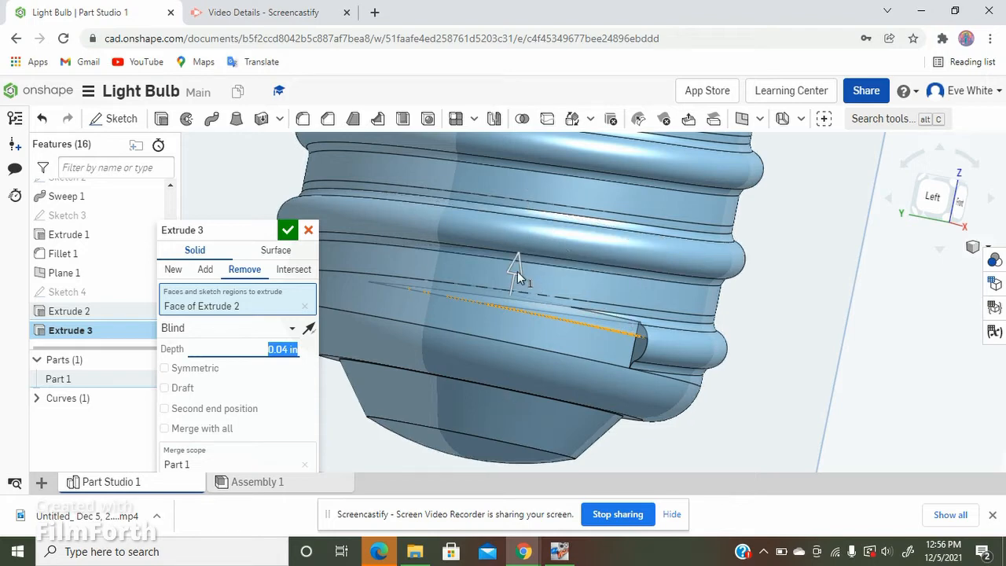
{"action": "left_click_drag", "start_coordinate": [515, 267], "coordinate": [612, 298]}
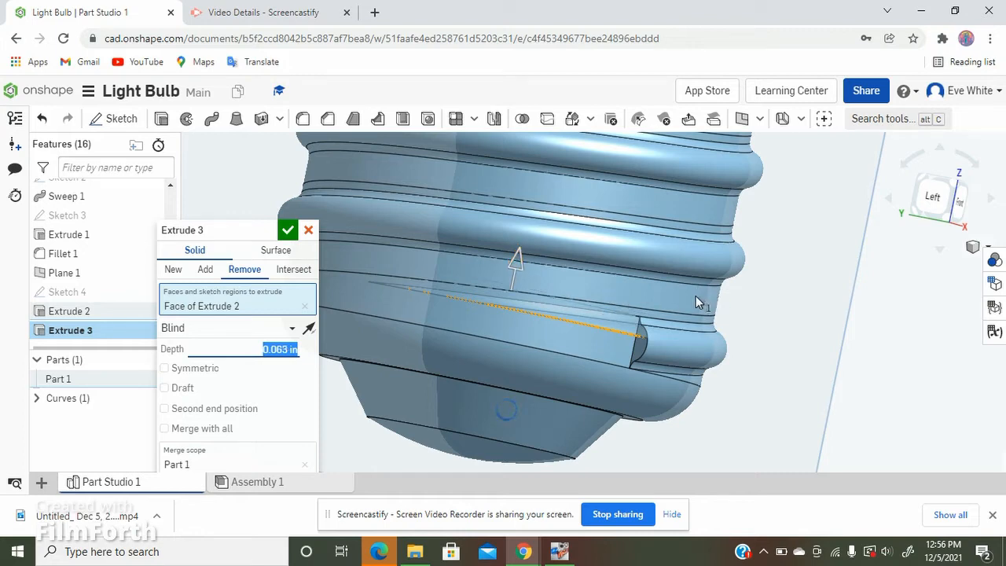
{"action": "right_click_drag", "start_coordinate": [680, 295], "coordinate": [431, 250]}
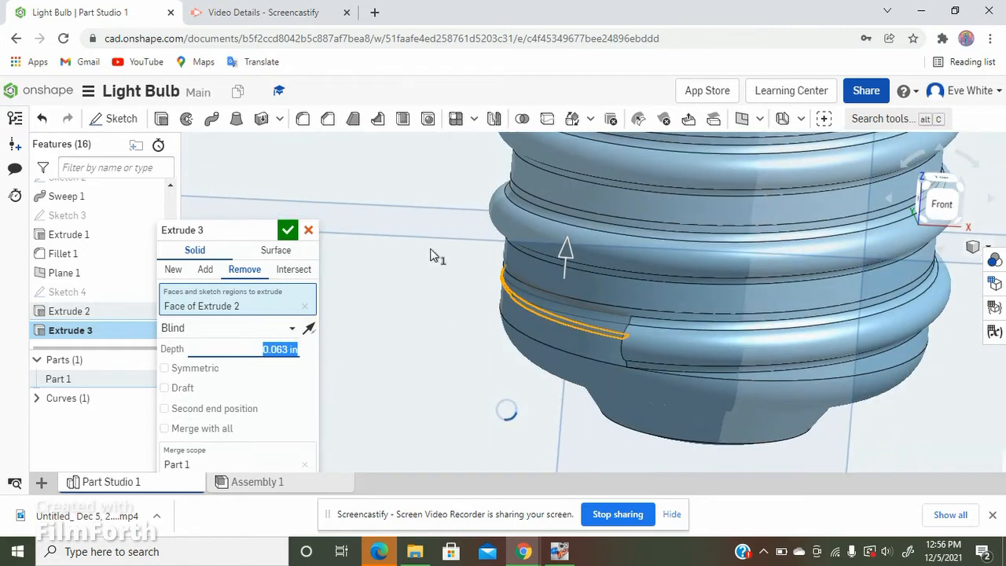
{"action": "left_click", "coordinate": [291, 232]}
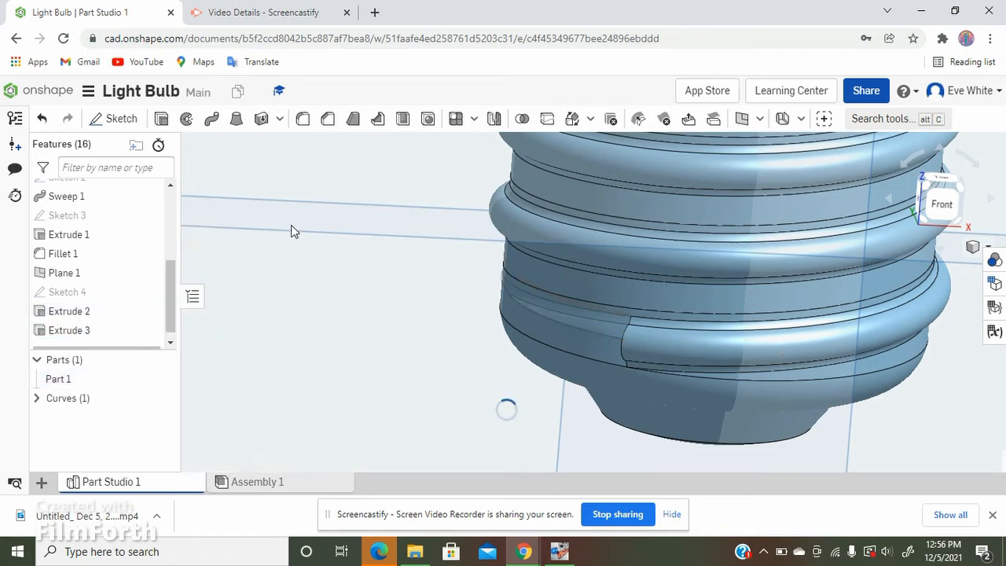
{"action": "middle_click_drag", "start_coordinate": [513, 216], "coordinate": [345, 244]}
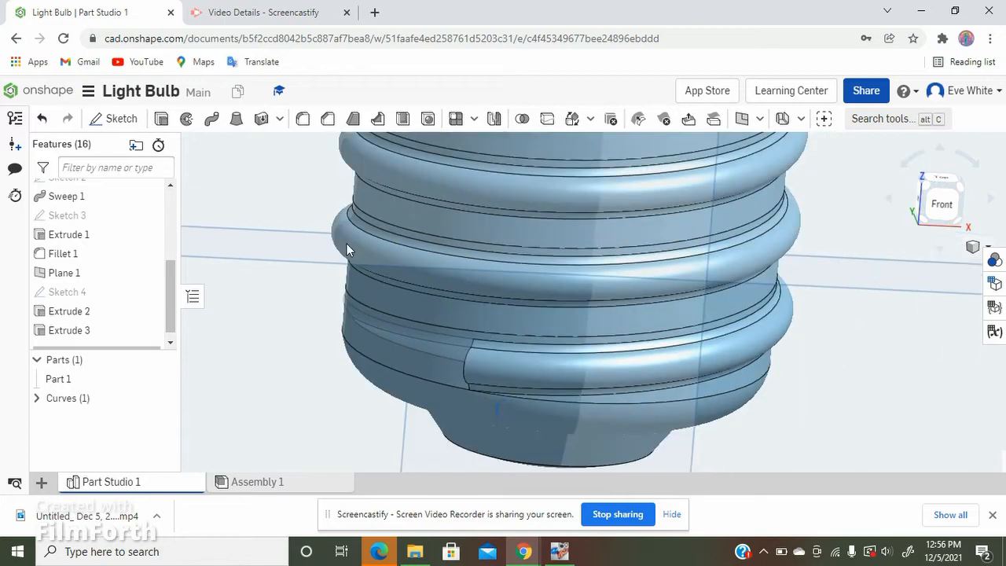
{"action": "scroll", "coordinate": [298, 294], "scroll_direction": "down", "scroll_amount": 5}
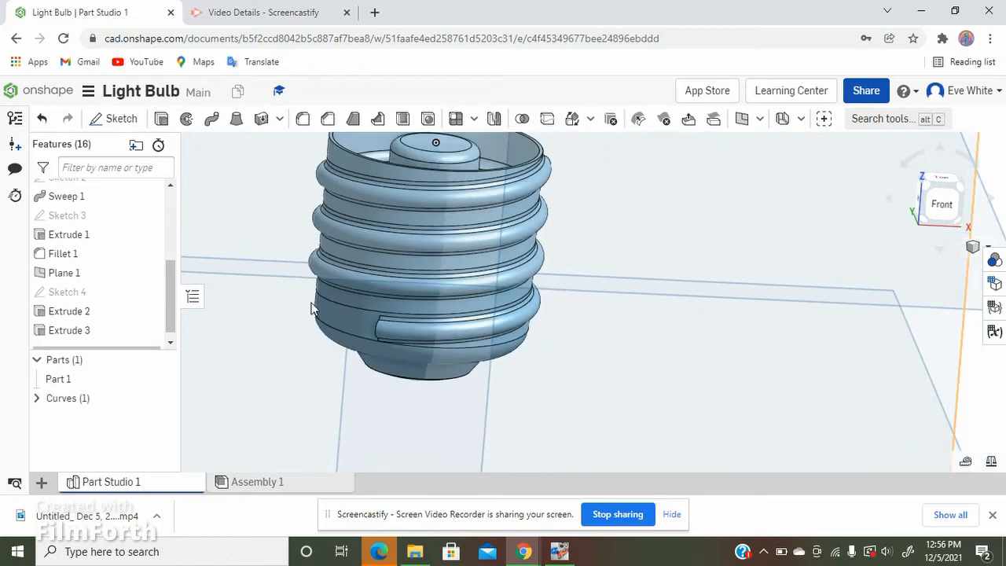
{"action": "scroll", "coordinate": [696, 394], "scroll_direction": "down", "scroll_amount": 3}
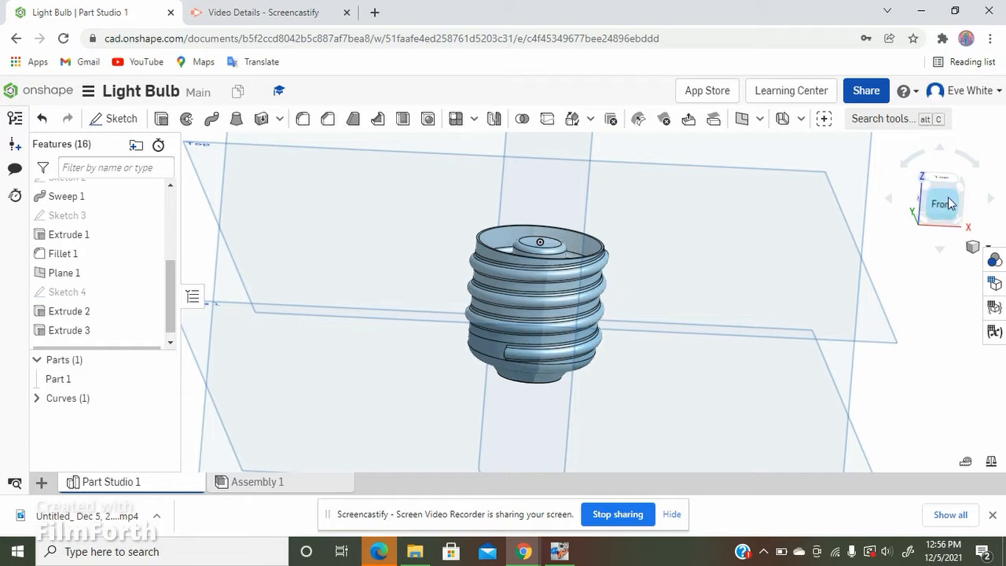
Start a new sketch on the flat circular top face of the post inside the screw base.
{"action": "left_click", "coordinate": [944, 214]}
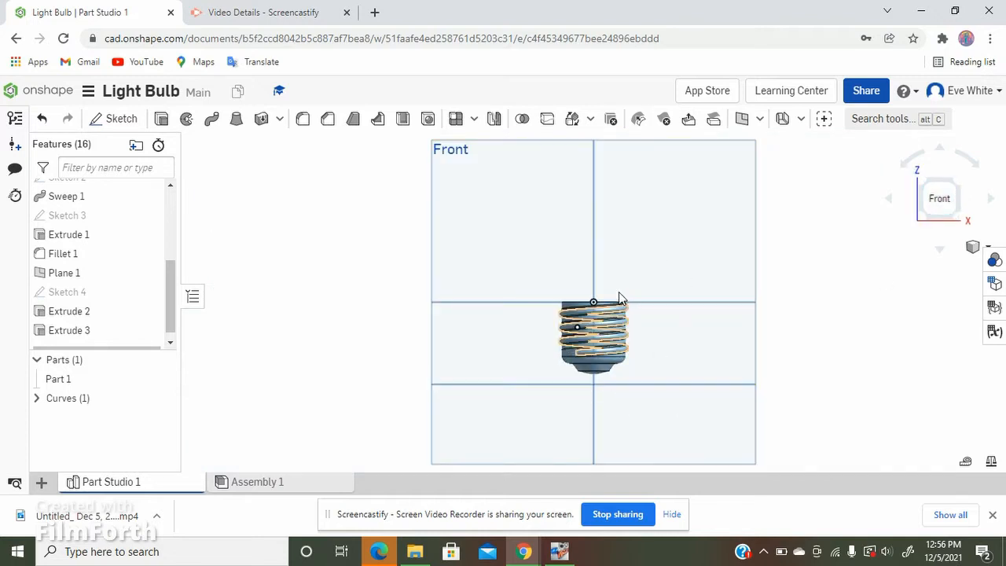
{"action": "scroll", "coordinate": [598, 295], "scroll_direction": "up", "scroll_amount": 6}
{"action": "key", "text": "Up"}
{"action": "key", "text": "Up"}
{"action": "key", "text": "Up"}
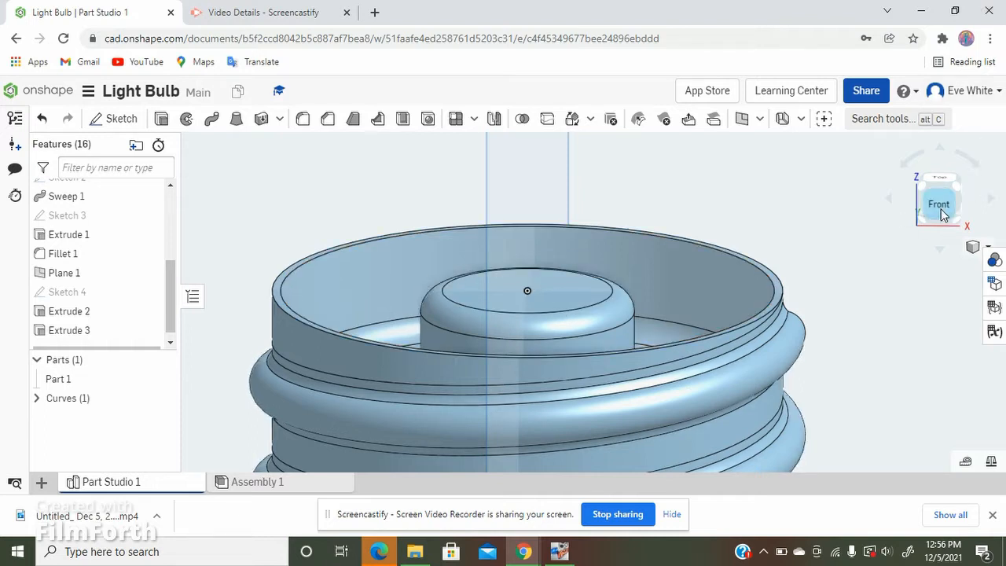
{"action": "right_click_drag", "start_coordinate": [500, 259], "coordinate": [503, 278]}
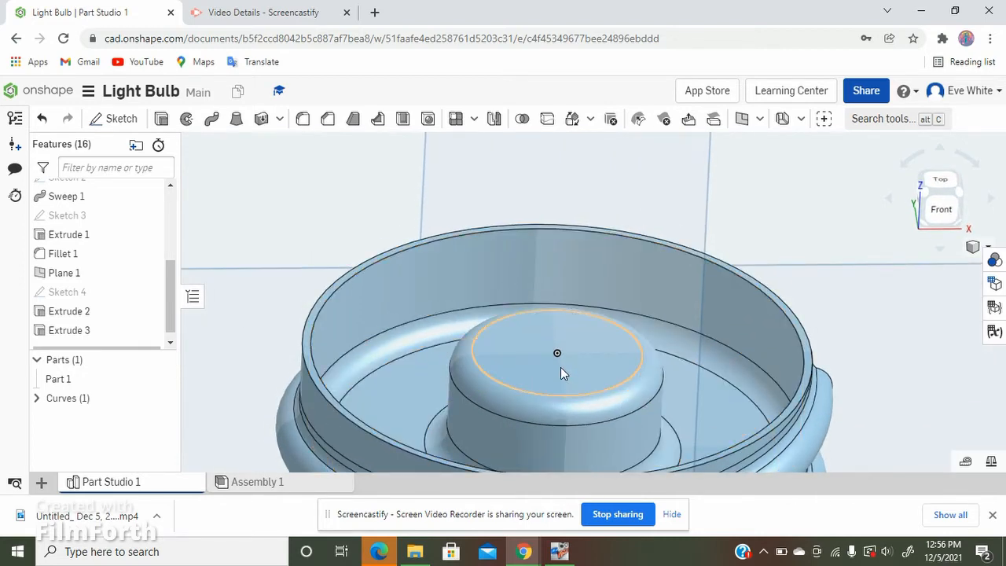
{"action": "scroll", "coordinate": [581, 370], "scroll_direction": "up", "scroll_amount": 2}
{"action": "scroll", "coordinate": [550, 376], "scroll_direction": "up", "scroll_amount": 2}
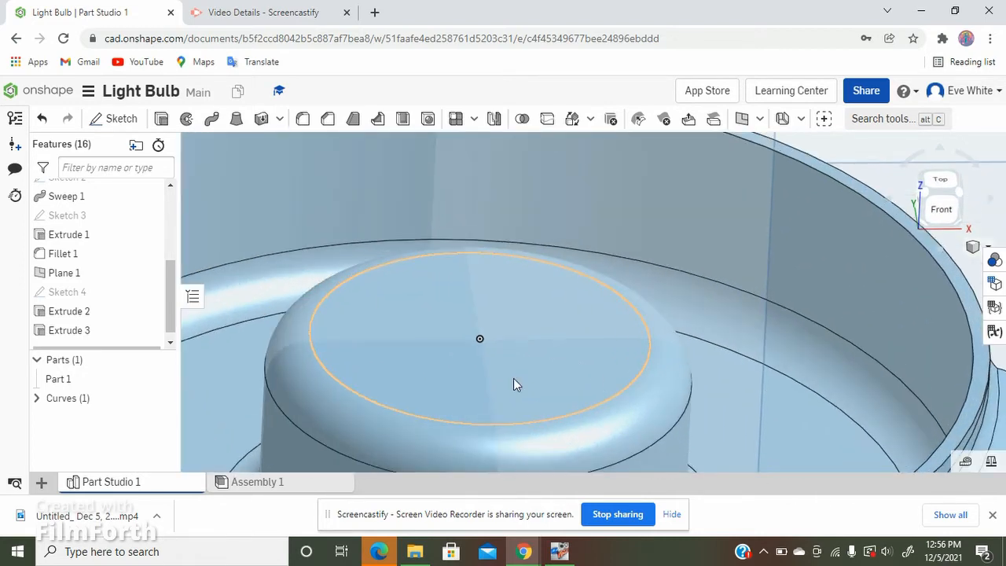
{"action": "left_click", "coordinate": [386, 365]}
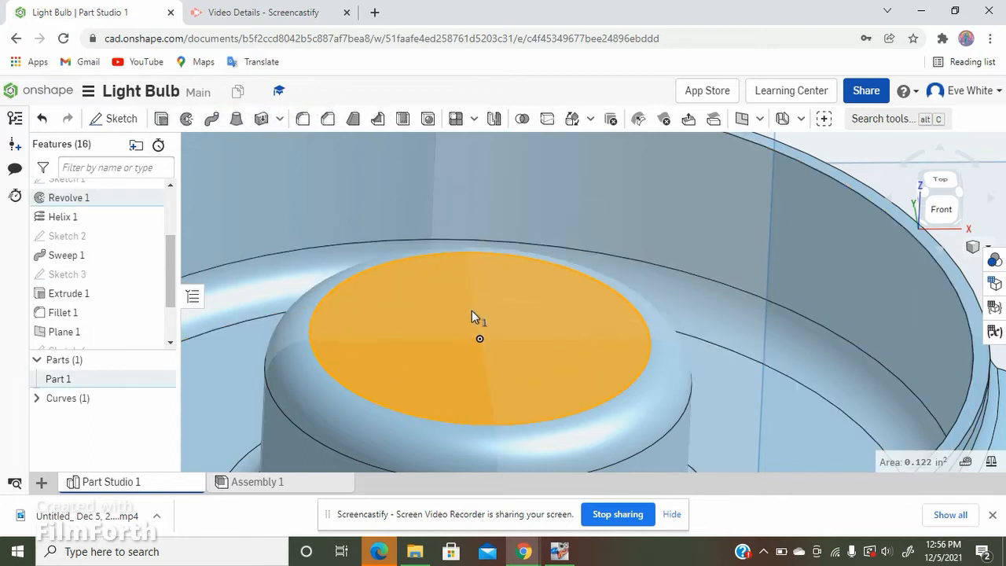
{"action": "left_click", "coordinate": [122, 119]}
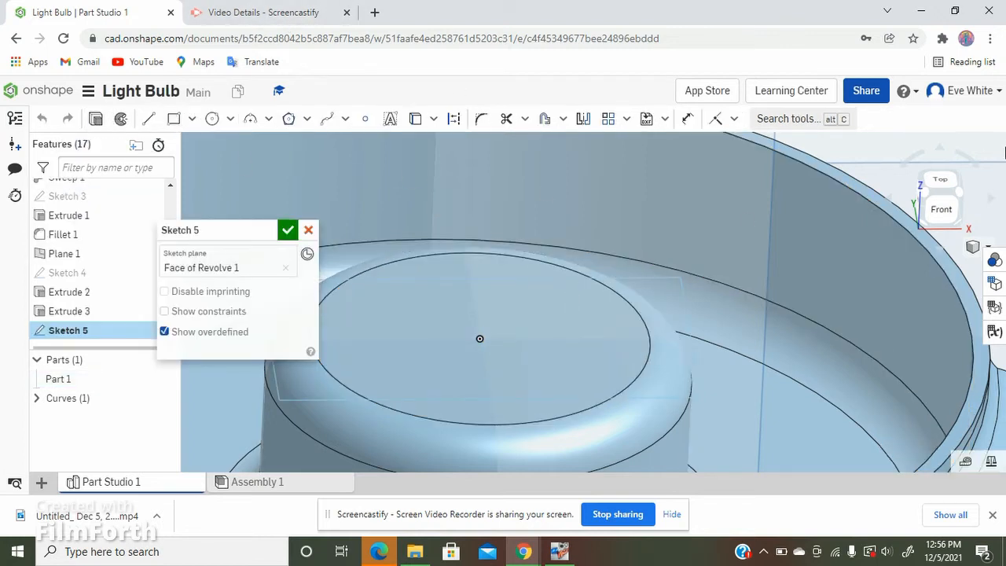
Sketch a circle about 0.05 in across at the origin and another about 0.046 in across on the horizontal centreline to its left.
{"action": "left_click", "coordinate": [946, 180]}
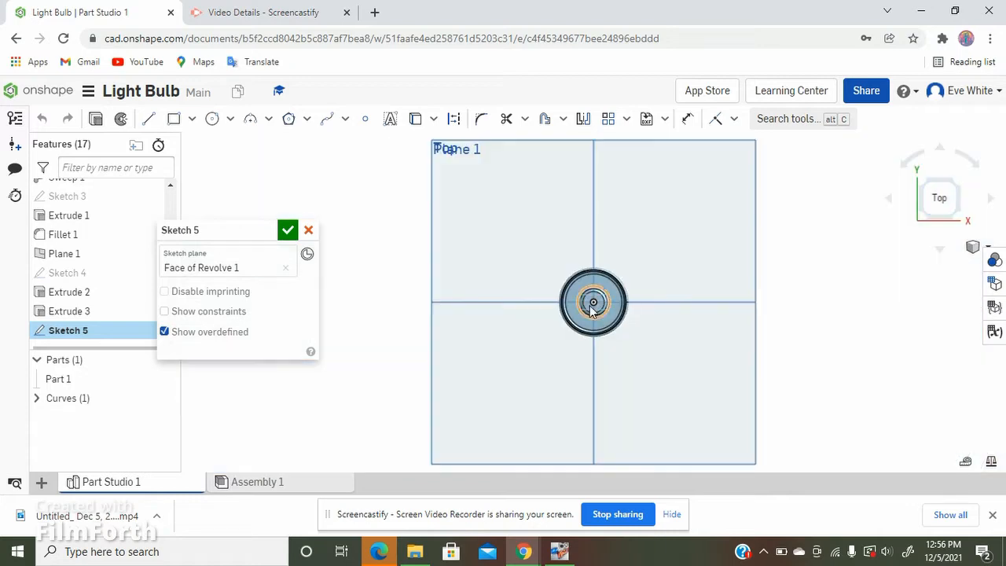
{"action": "scroll", "coordinate": [612, 299], "scroll_direction": "up", "scroll_amount": 10}
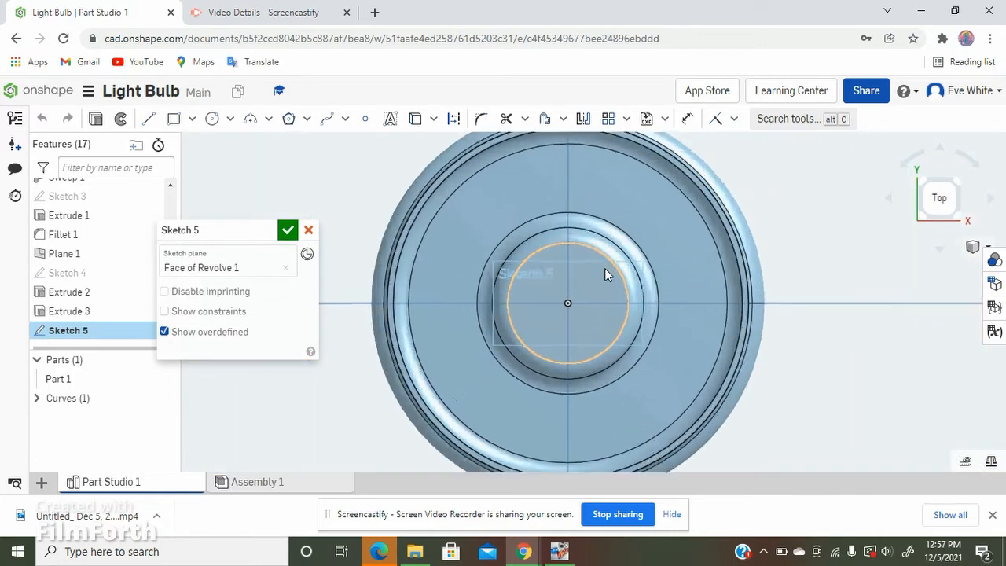
{"action": "middle_click_drag", "start_coordinate": [584, 334], "coordinate": [608, 296]}
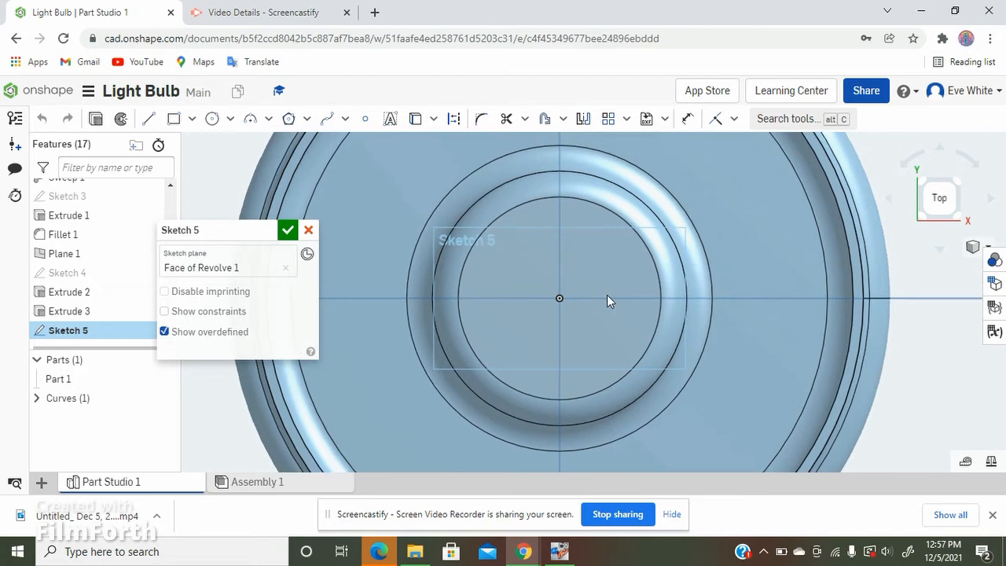
{"action": "left_click", "coordinate": [213, 119]}
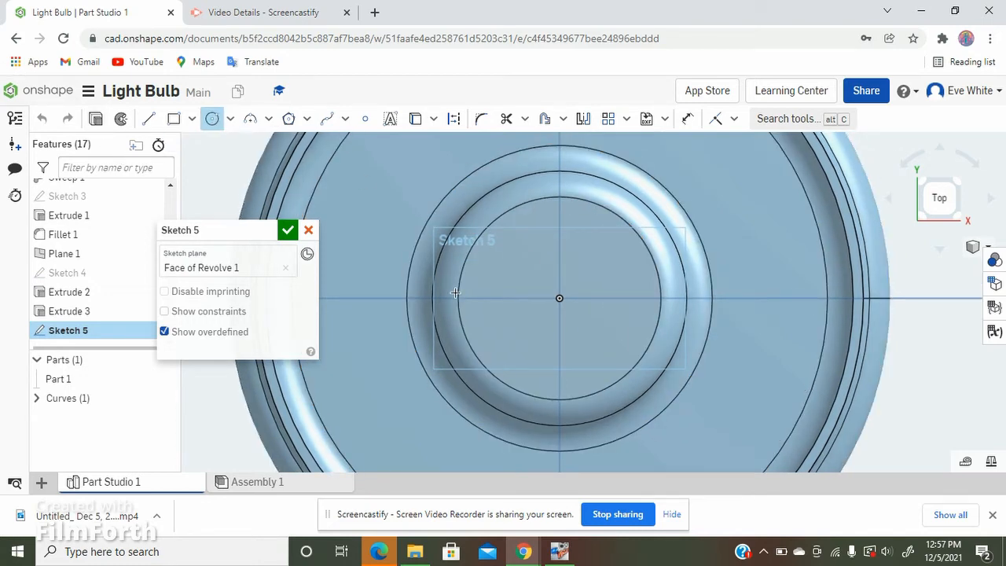
{"action": "left_click", "coordinate": [560, 299]}
{"action": "left_click", "coordinate": [570, 306]}
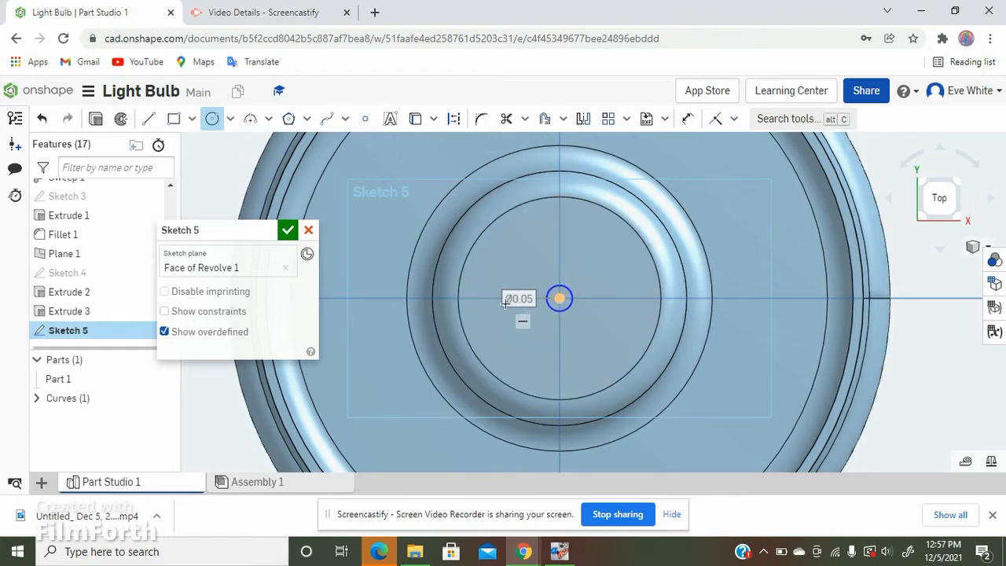
{"action": "left_click", "coordinate": [505, 304]}
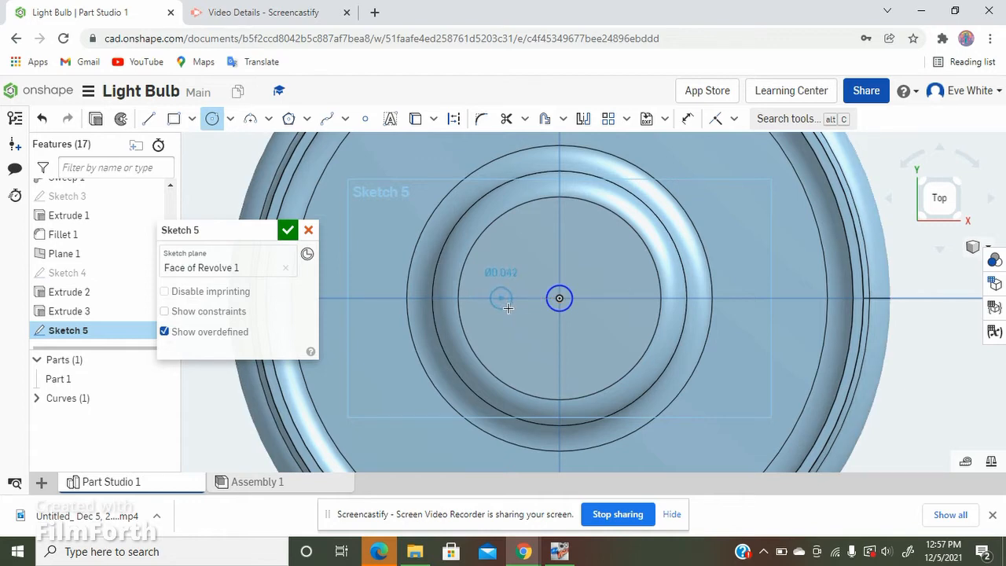
{"action": "left_click", "coordinate": [508, 308]}
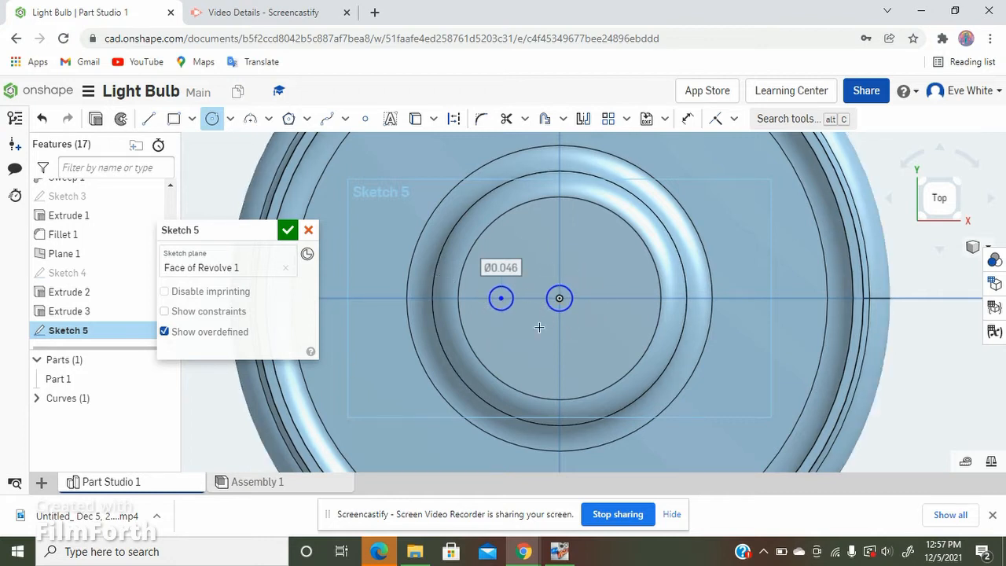
Mirror the left circle across the Right plane.
{"action": "left_click", "coordinate": [583, 119]}
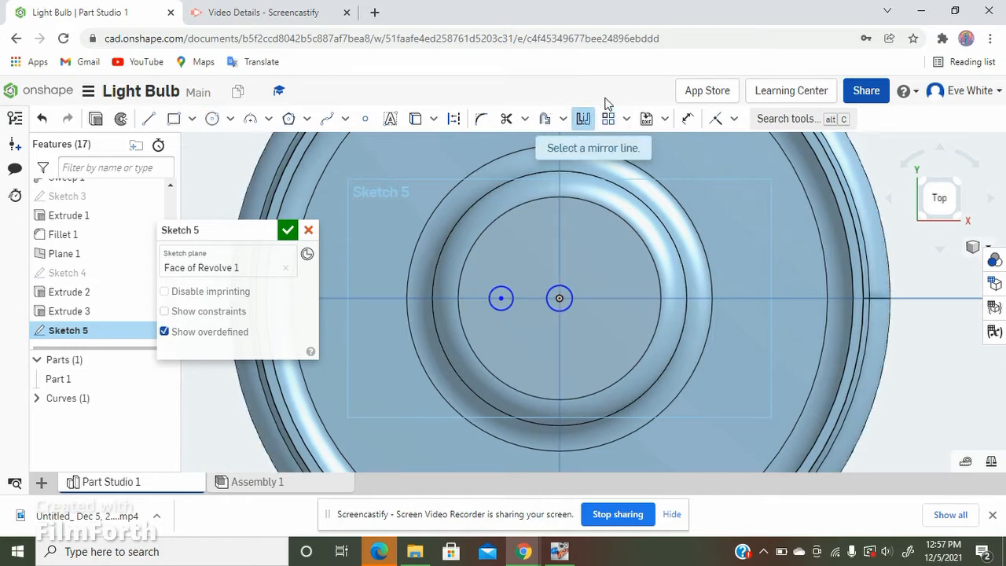
{"action": "left_click", "coordinate": [560, 249]}
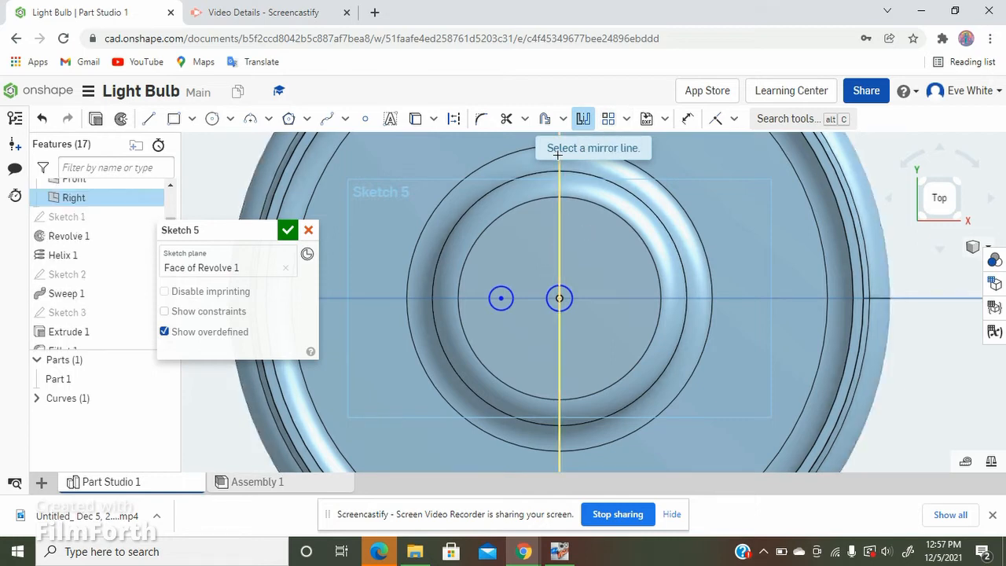
{"action": "left_click", "coordinate": [503, 300]}
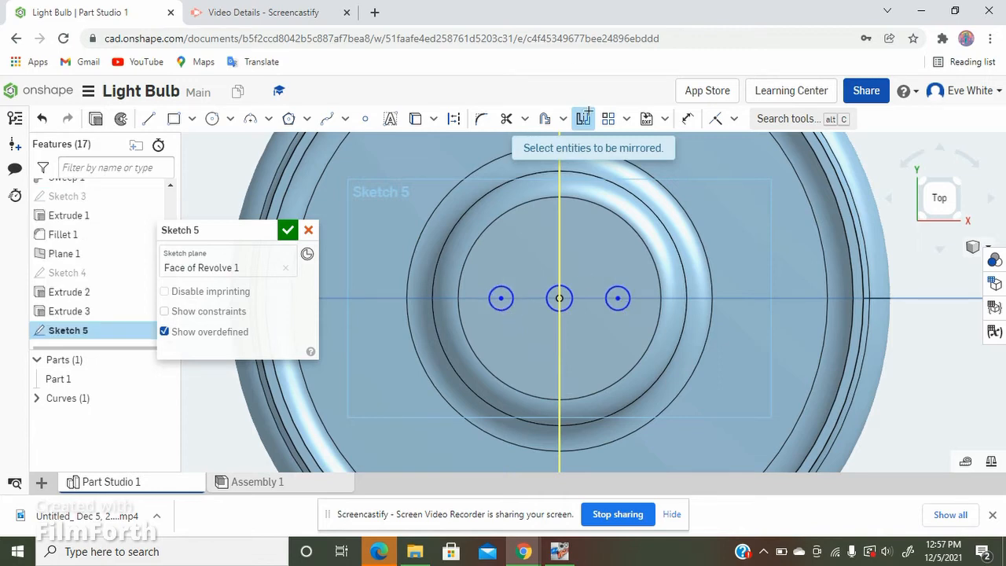
Apply an Equal constraint between the left circle and its mirrored copy.
{"action": "left_click", "coordinate": [734, 119]}
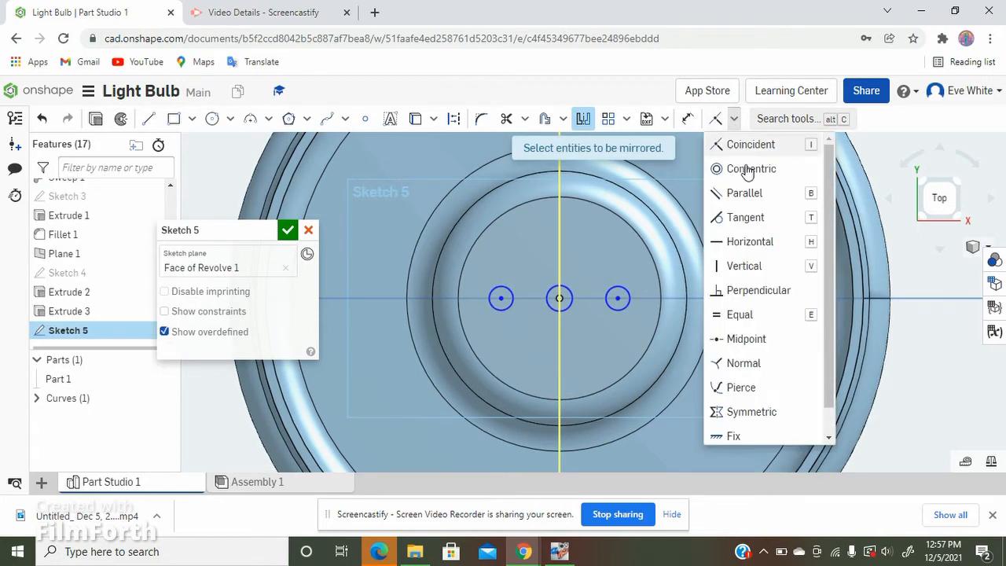
{"action": "left_click", "coordinate": [768, 318]}
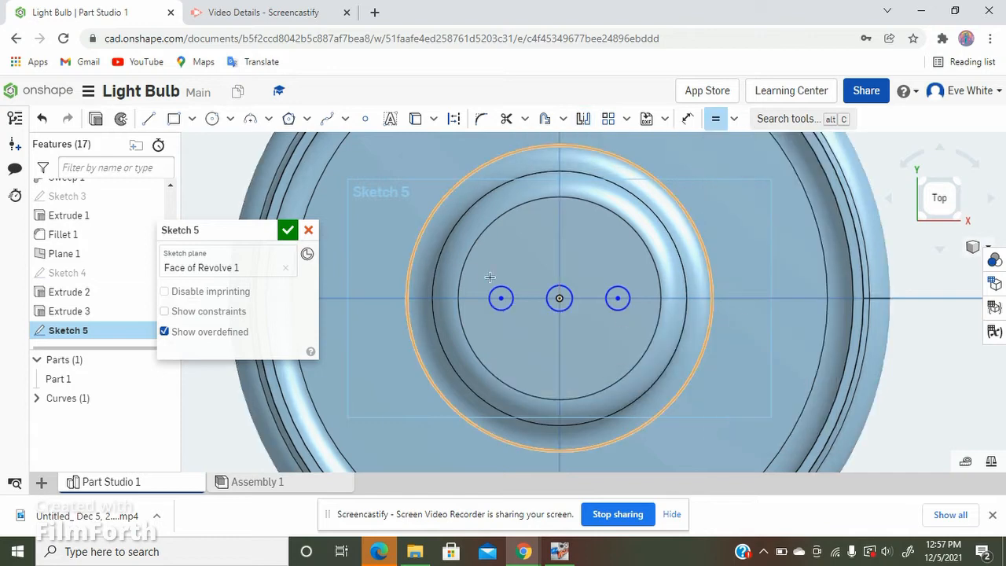
{"action": "scroll", "coordinate": [585, 295], "scroll_direction": "up", "scroll_amount": 3}
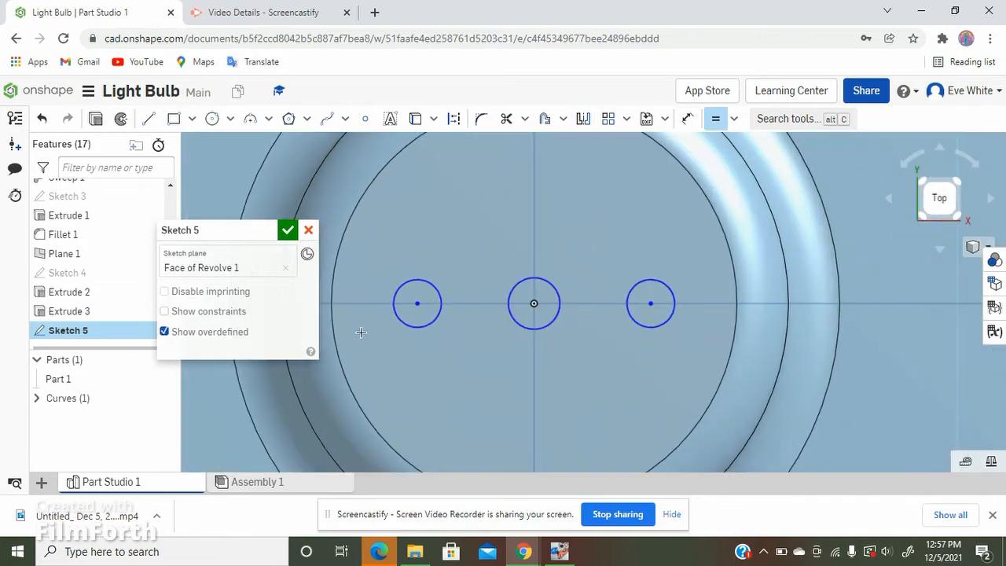
{"action": "left_click", "coordinate": [454, 318]}
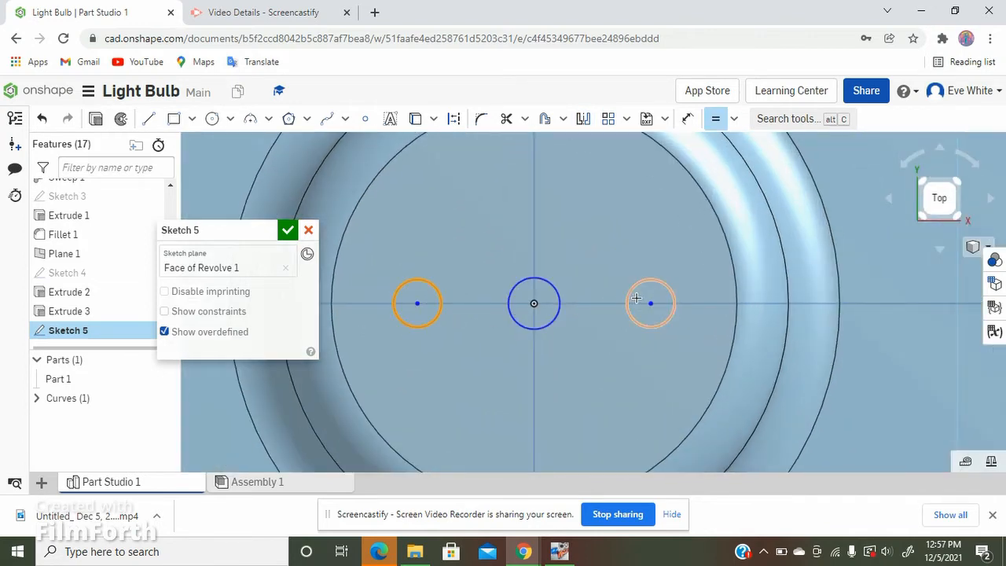
{"action": "left_click", "coordinate": [626, 302]}
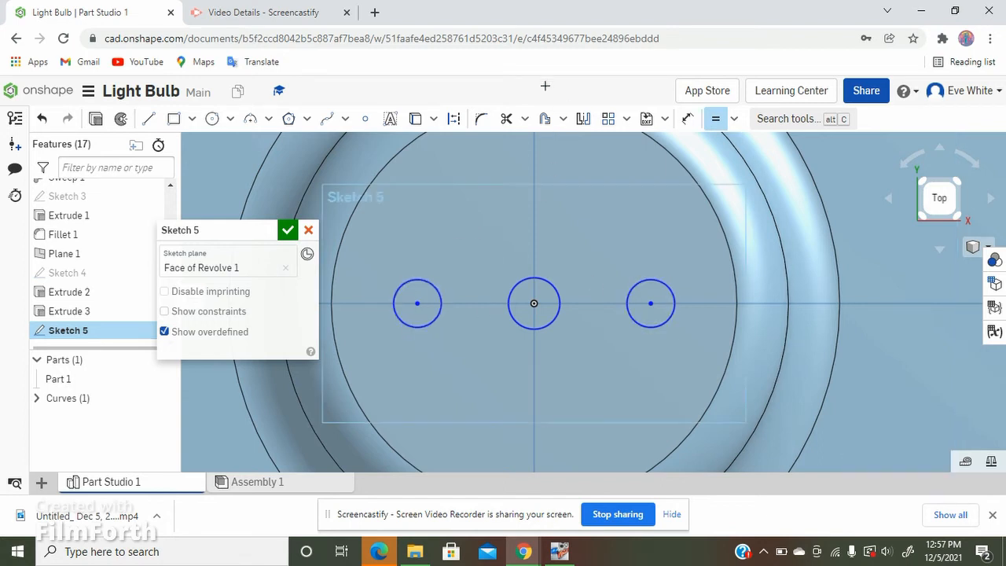
Dimension the left circle with a diameter of 0.05 in.
{"action": "left_click", "coordinate": [688, 119]}
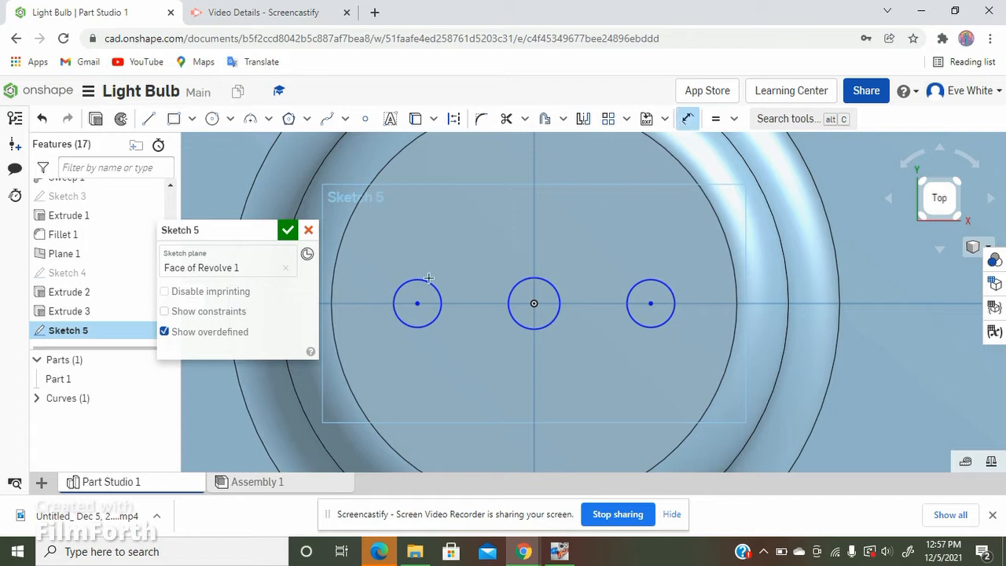
{"action": "left_click", "coordinate": [442, 252]}
{"action": "double_click", "coordinate": [442, 251]}
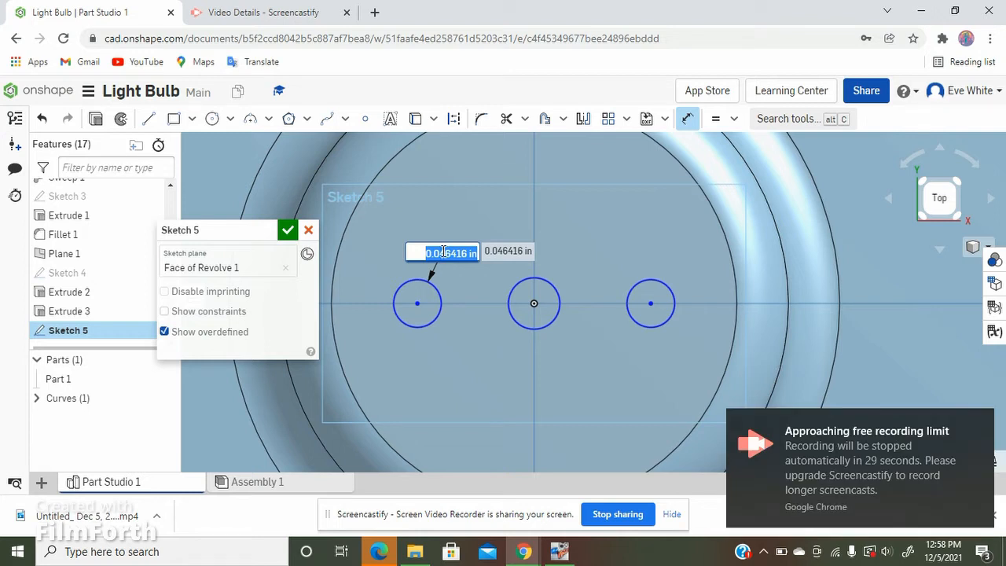
{"action": "key", "text": "BackSpace"}
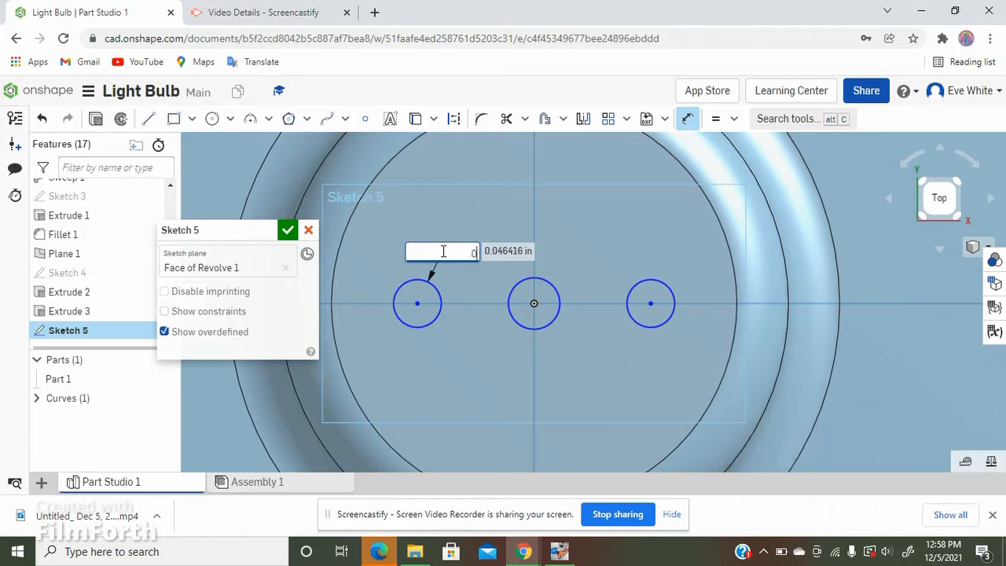
{"action": "type", "text": ".05"}
{"action": "key", "text": "Return"}
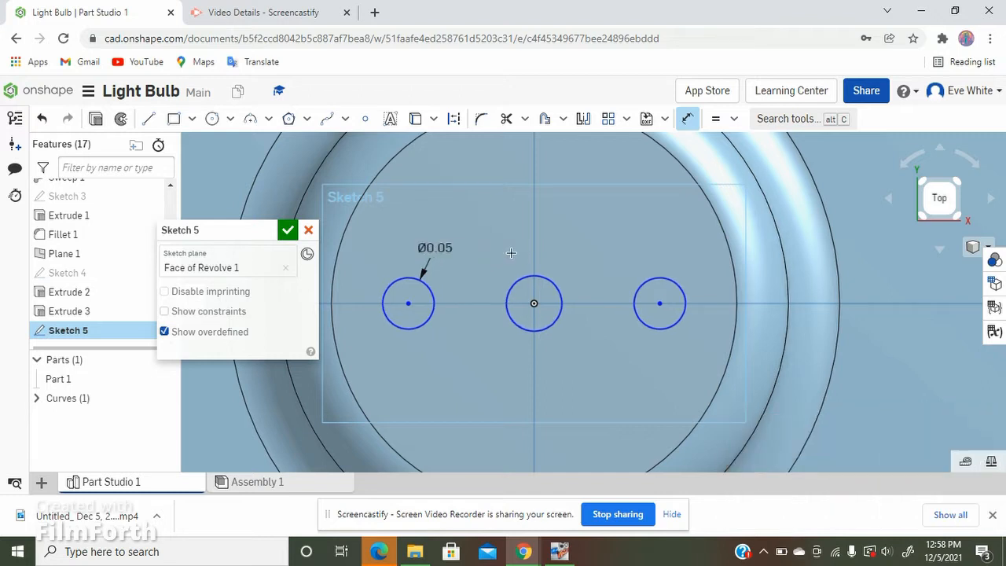
Dimension the centre circle with a diameter of 0.05 in and accept the sketch.
{"action": "left_click", "coordinate": [555, 259]}
{"action": "left_click", "coordinate": [554, 256]}
{"action": "key", "text": "BackSpace"}
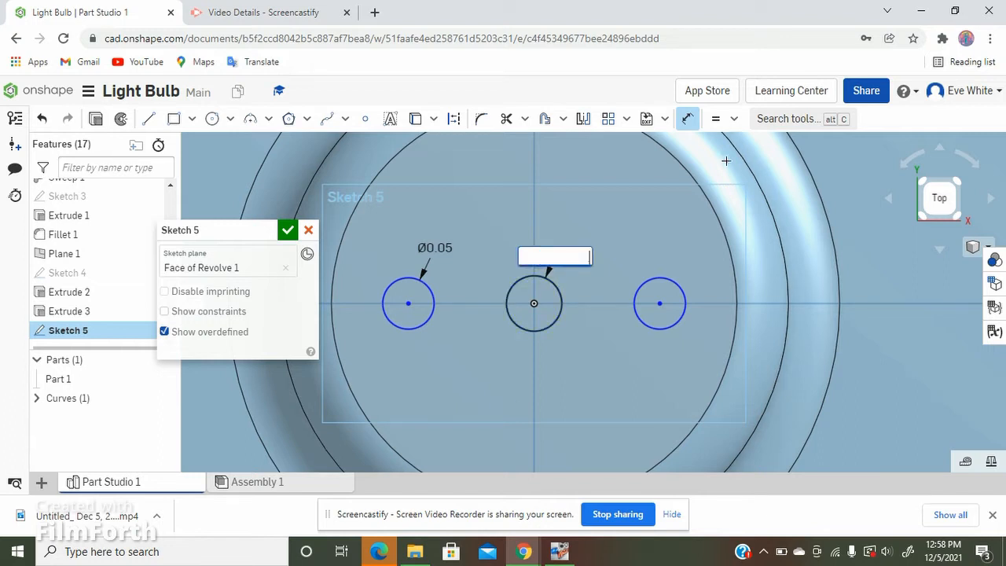
{"action": "key", "text": "Return"}
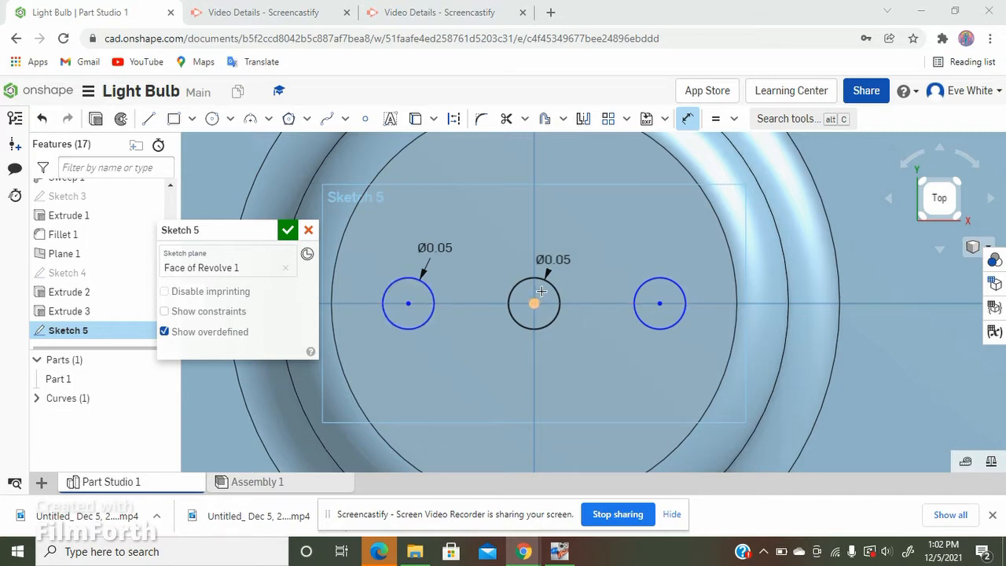
{"action": "right_click_drag", "start_coordinate": [606, 377], "coordinate": [608, 332]}
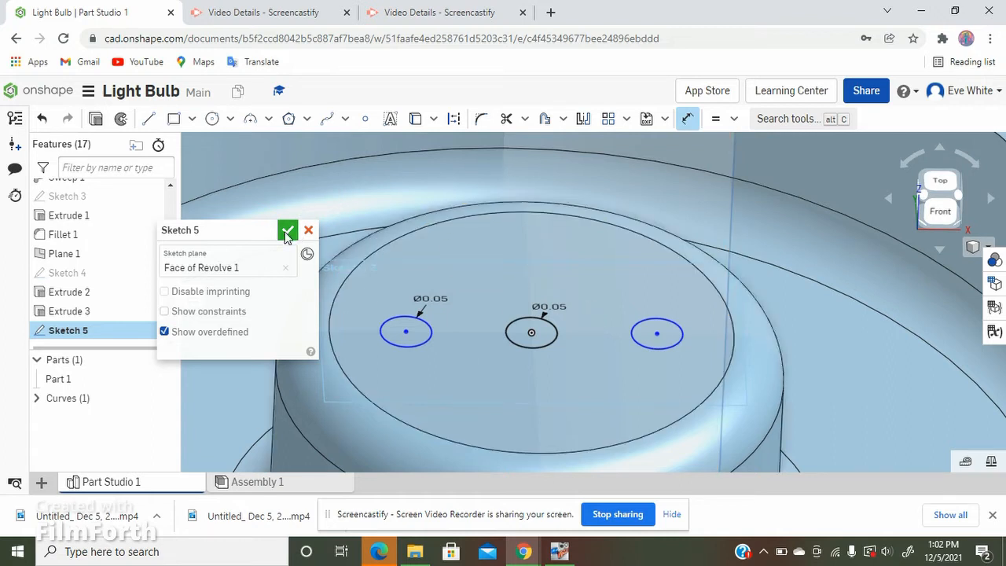
{"action": "left_click", "coordinate": [287, 231]}
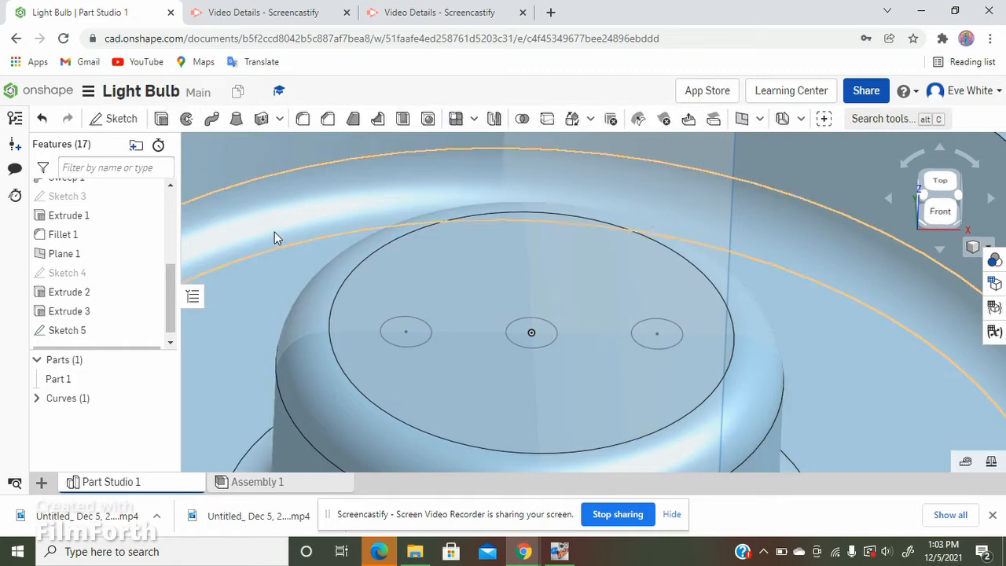
Inspect the screw base and the three sketched circles on its inner post from the front and from above.
{"action": "scroll", "coordinate": [274, 232], "scroll_direction": "down", "scroll_amount": 5}
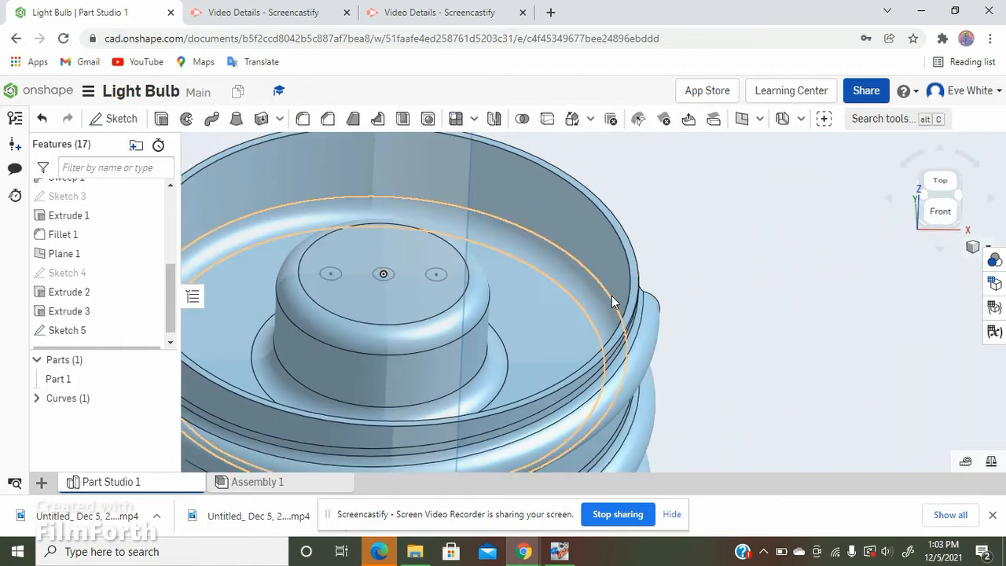
{"action": "scroll", "coordinate": [566, 293], "scroll_direction": "down", "scroll_amount": 5}
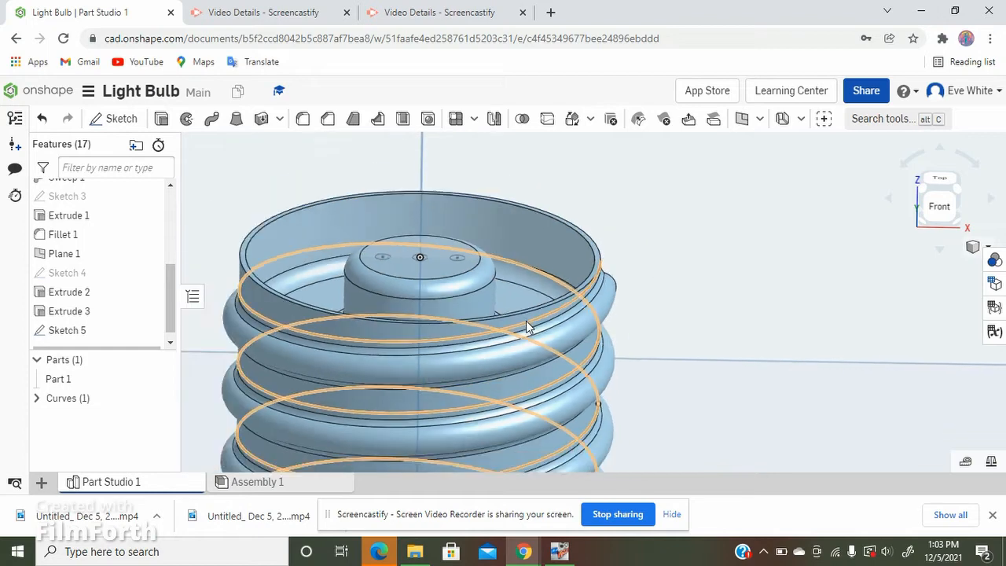
{"action": "scroll", "coordinate": [526, 321], "scroll_direction": "down", "scroll_amount": 5}
{"action": "scroll", "coordinate": [381, 340], "scroll_direction": "down", "scroll_amount": 3}
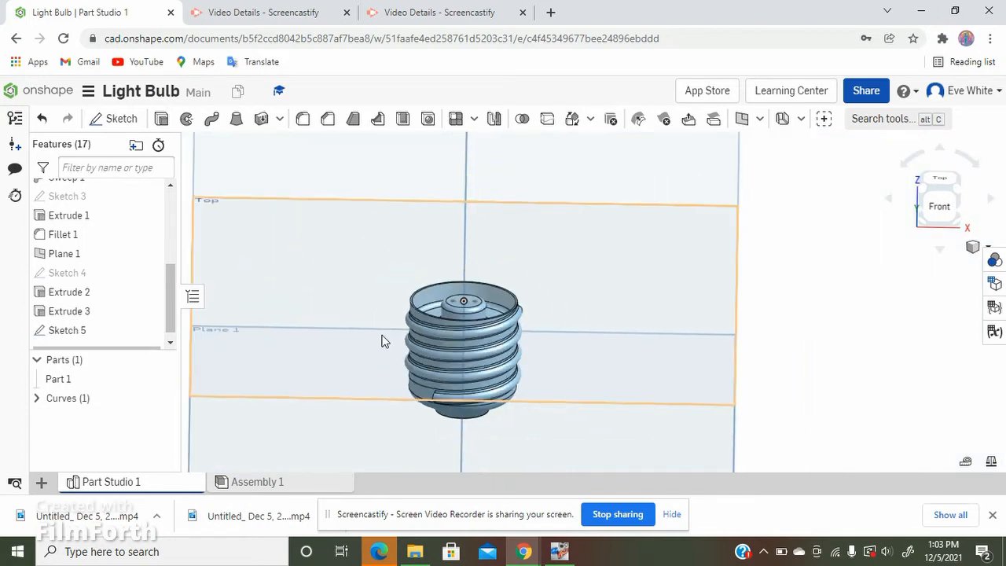
{"action": "scroll", "coordinate": [382, 340], "scroll_direction": "down", "scroll_amount": 1}
{"action": "scroll", "coordinate": [453, 227], "scroll_direction": "up", "scroll_amount": 1}
{"action": "right_click_drag", "start_coordinate": [606, 292], "coordinate": [500, 287]}
{"action": "scroll", "coordinate": [437, 290], "scroll_direction": "up", "scroll_amount": 4}
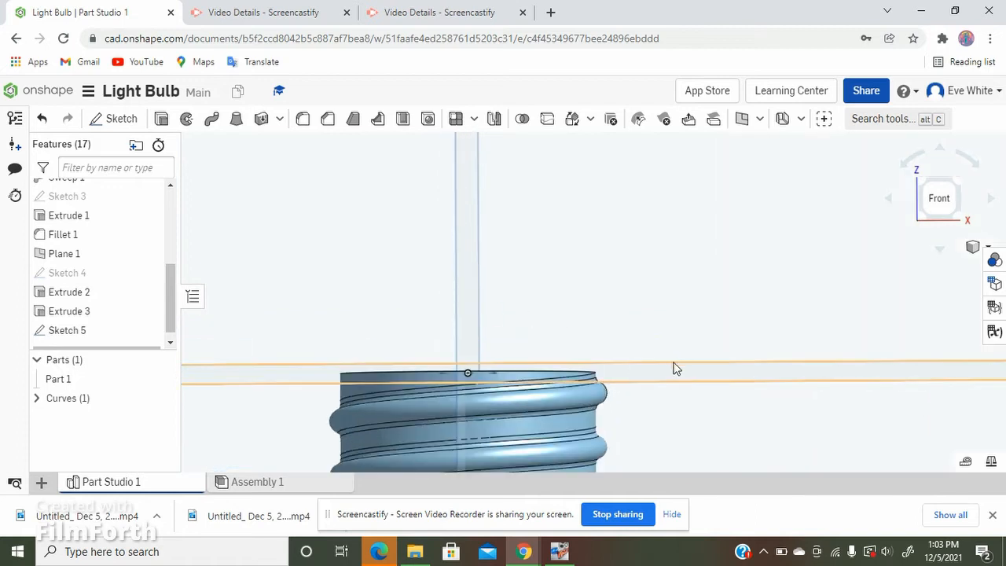
{"action": "right_click_drag", "start_coordinate": [647, 330], "coordinate": [685, 352]}
{"action": "scroll", "coordinate": [579, 314], "scroll_direction": "down", "scroll_amount": 5}
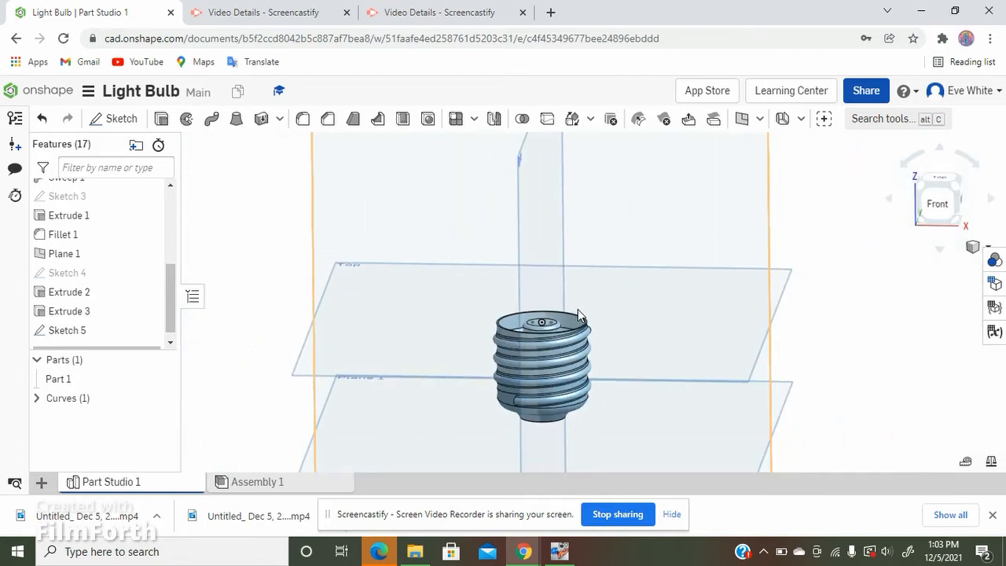
{"action": "right_click_drag", "start_coordinate": [878, 270], "coordinate": [801, 273]}
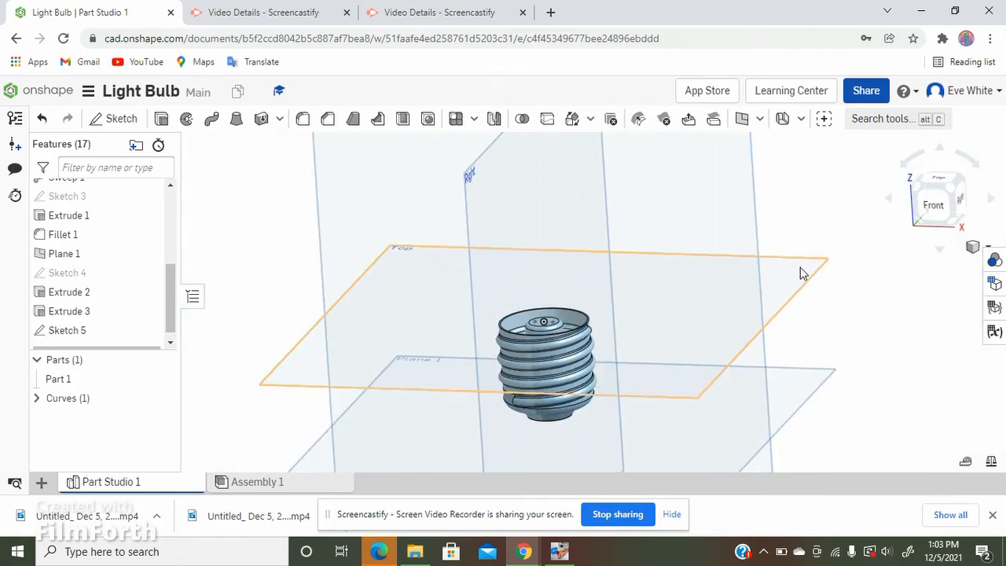
Create a plane offset about 1.1 in above the Top plane and accept it.
{"action": "scroll", "coordinate": [527, 322], "scroll_direction": "up", "scroll_amount": 4}
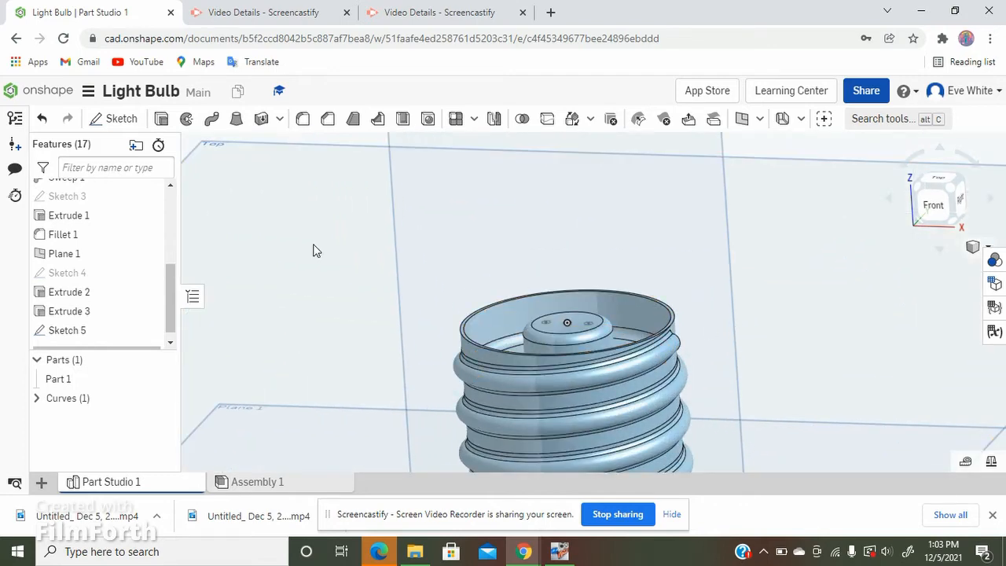
{"action": "scroll", "coordinate": [314, 252], "scroll_direction": "down", "scroll_amount": 4}
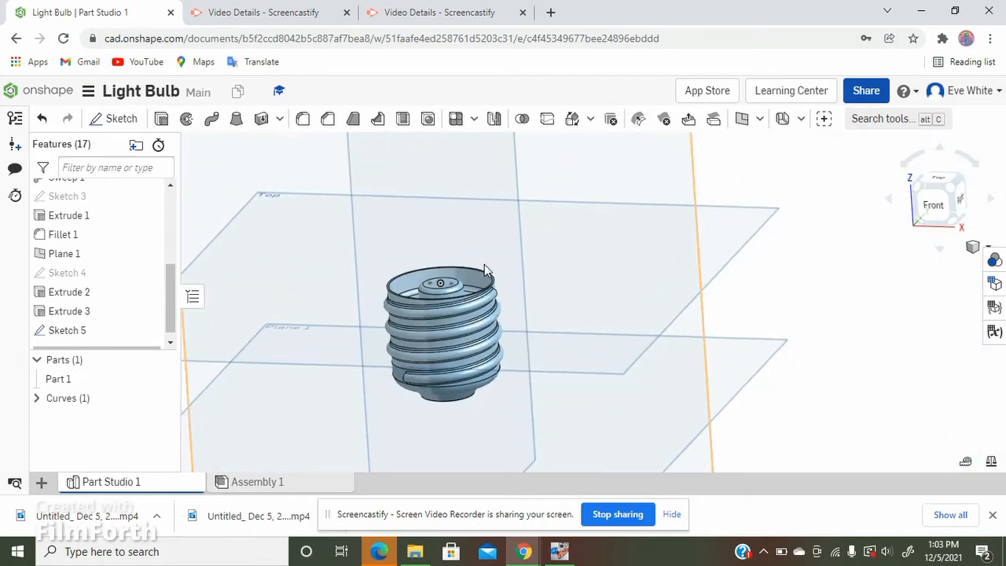
{"action": "left_click", "coordinate": [725, 250]}
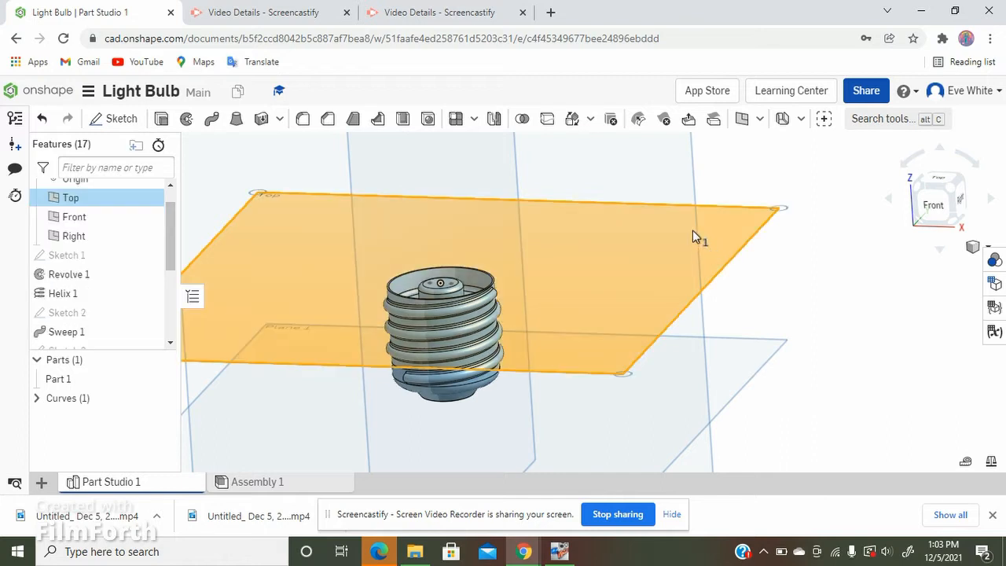
{"action": "left_click", "coordinate": [741, 119]}
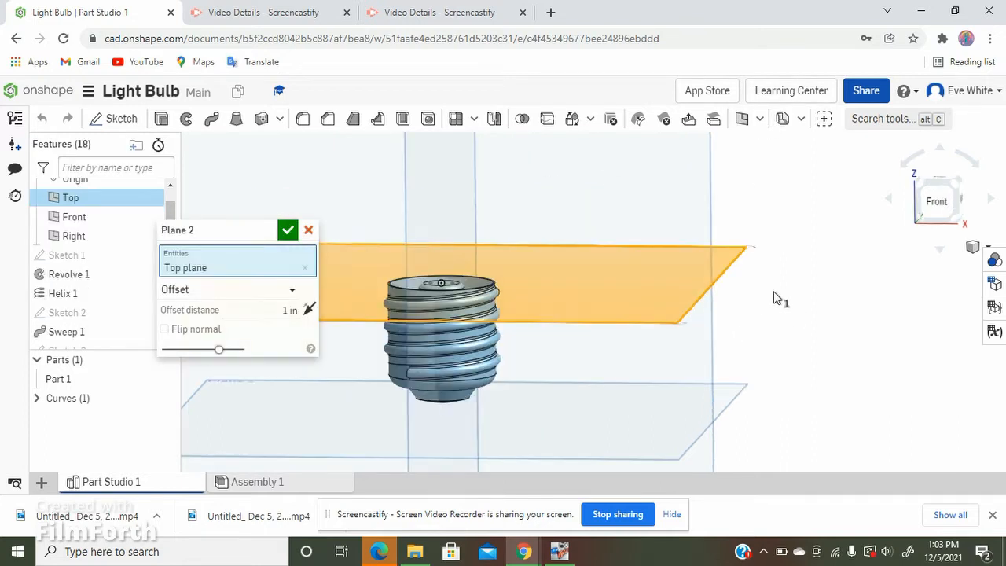
{"action": "left_click", "coordinate": [939, 201]}
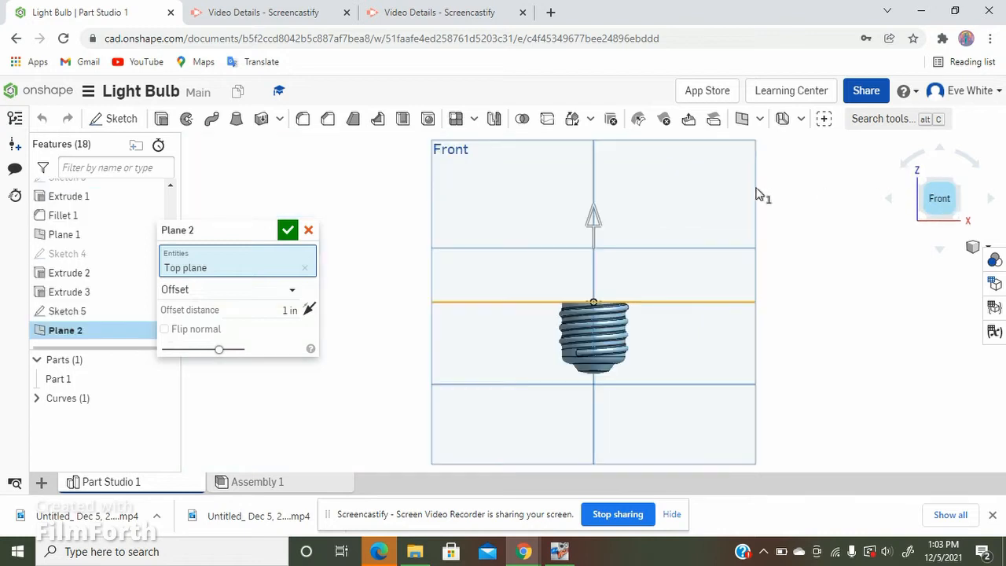
{"action": "scroll", "coordinate": [622, 238], "scroll_direction": "up", "scroll_amount": 5}
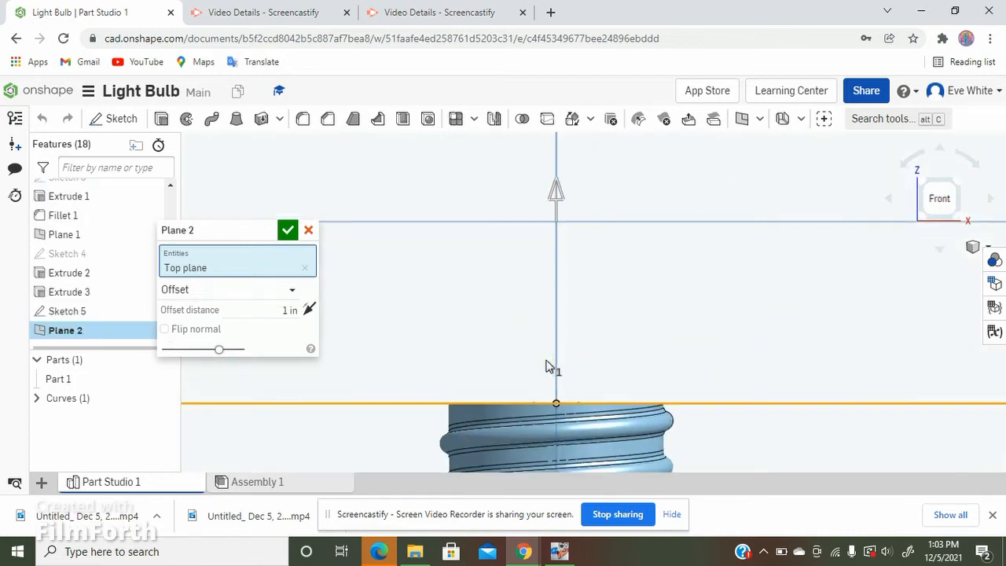
{"action": "left_click_drag", "start_coordinate": [556, 191], "coordinate": [555, 250]}
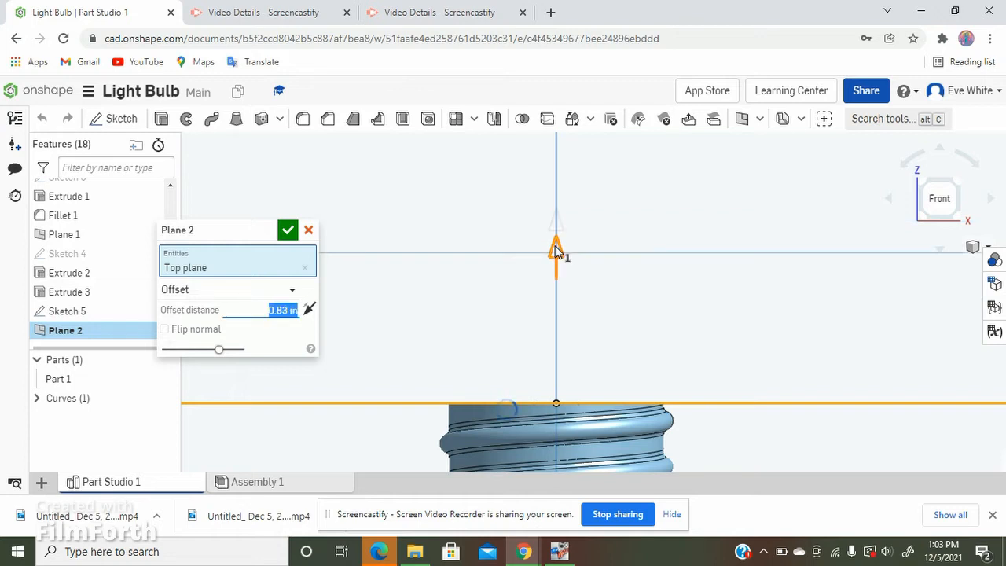
{"action": "scroll", "coordinate": [418, 275], "scroll_direction": "down", "scroll_amount": 1}
{"action": "scroll", "coordinate": [419, 275], "scroll_direction": "down", "scroll_amount": 3}
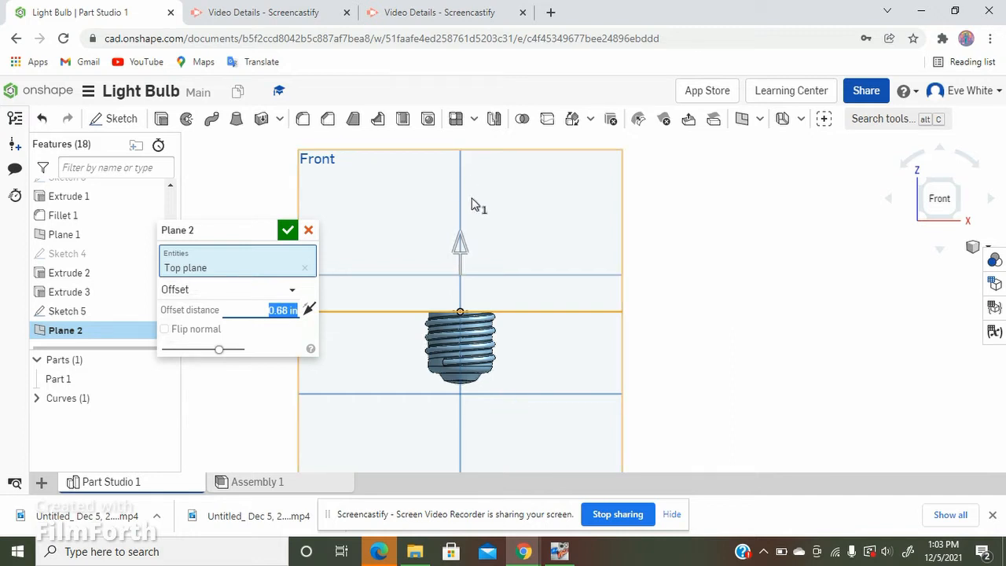
{"action": "left_click_drag", "start_coordinate": [466, 246], "coordinate": [459, 224]}
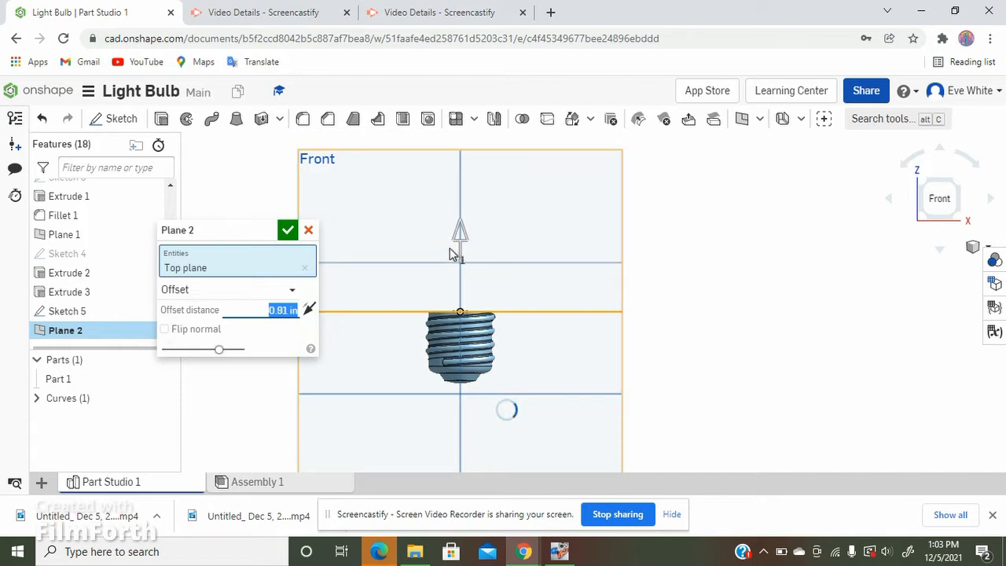
{"action": "left_click_drag", "start_coordinate": [454, 250], "coordinate": [561, 213]}
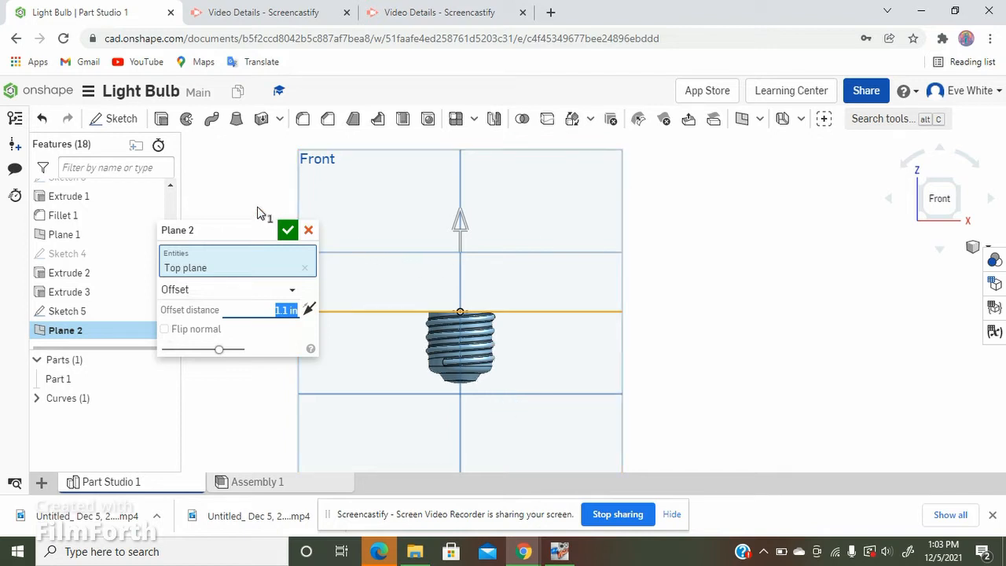
{"action": "left_click", "coordinate": [288, 231]}
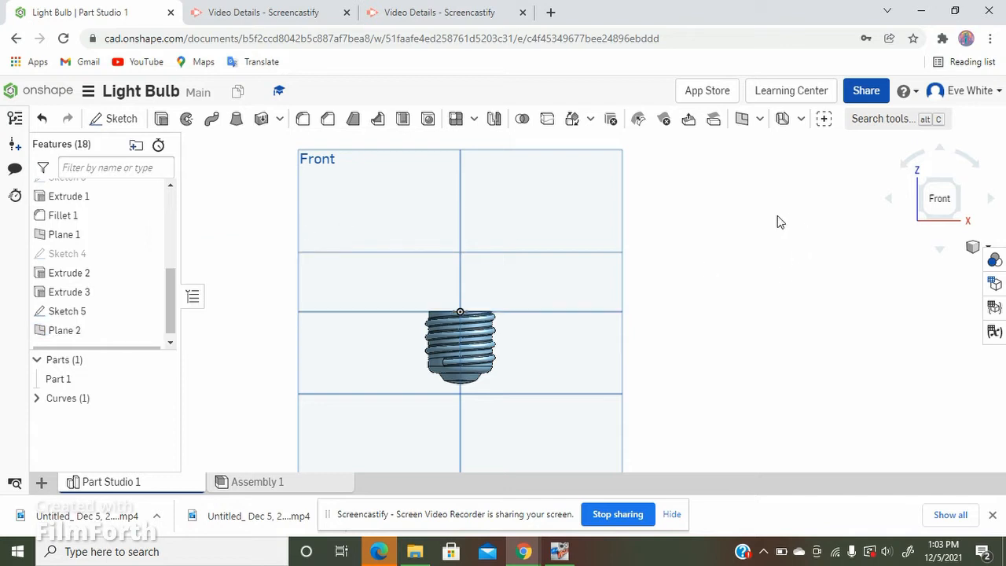
Create another plane offset about 0.24 in above Plane 2 and accept it.
{"action": "right_click_drag", "start_coordinate": [706, 234], "coordinate": [693, 242]}
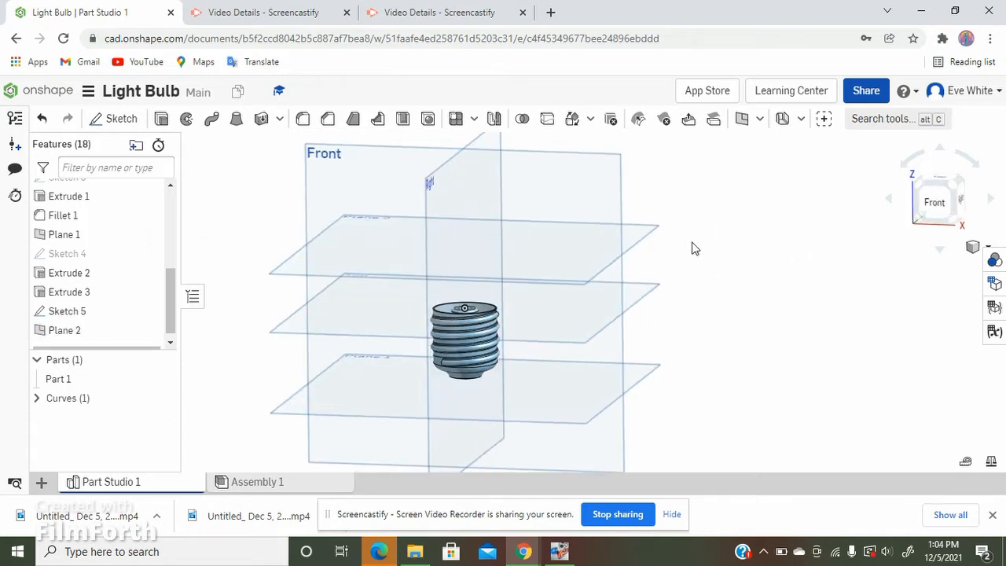
{"action": "left_click", "coordinate": [641, 239]}
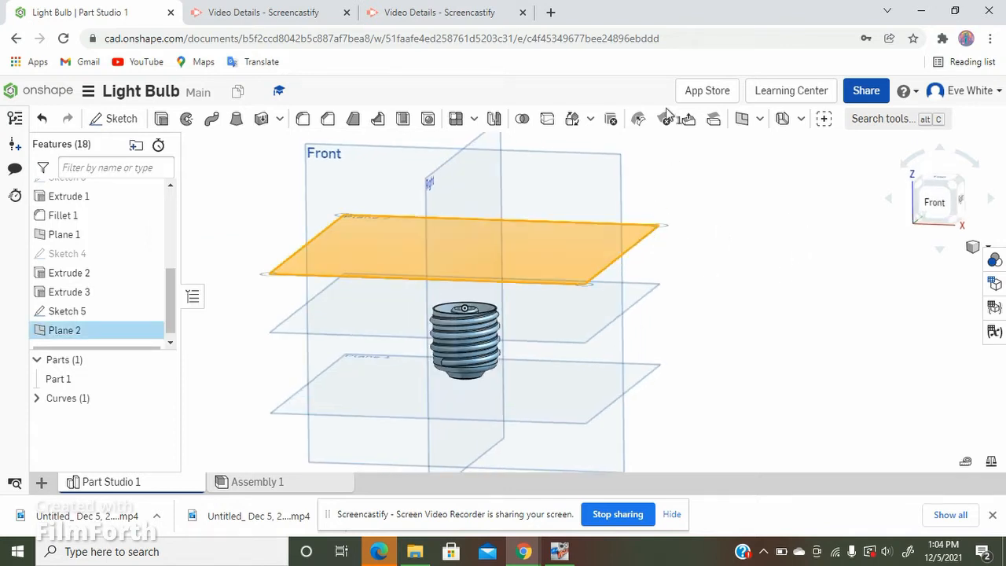
{"action": "left_click", "coordinate": [741, 119]}
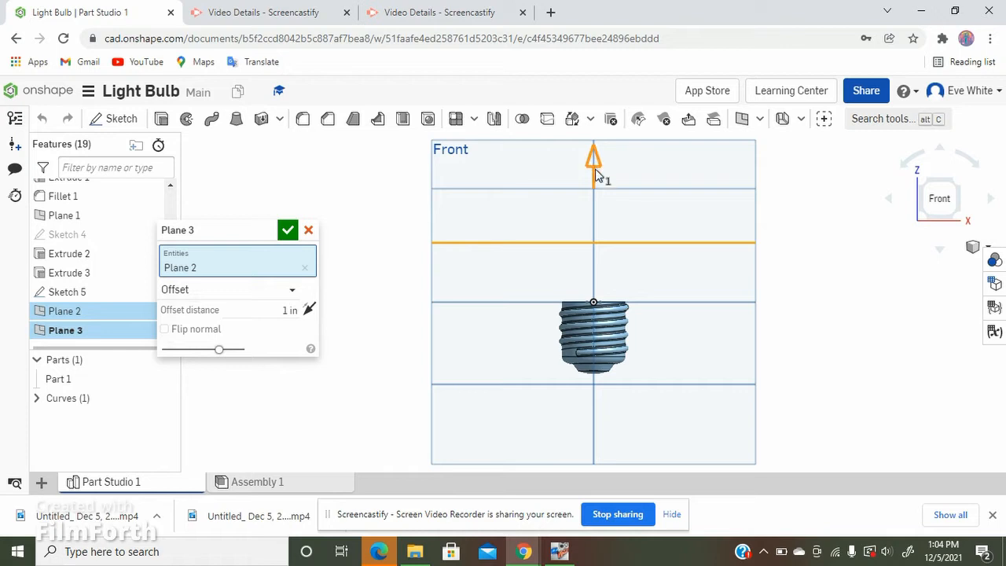
{"action": "left_click_drag", "start_coordinate": [595, 187], "coordinate": [596, 206]}
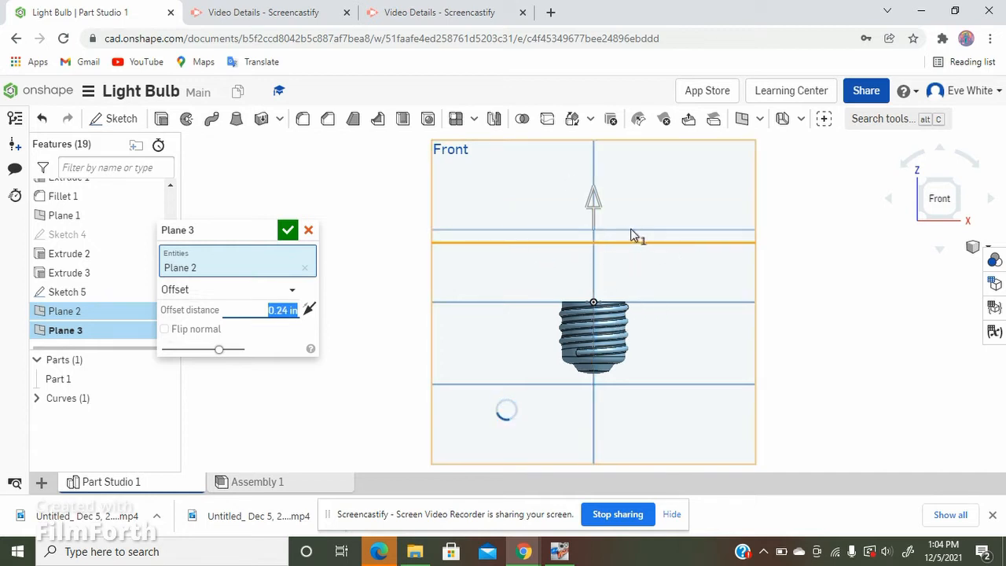
{"action": "mouse_move", "coordinate": [633, 221]}
{"action": "right_mouse_down"}
{"action": "mouse_move", "coordinate": [636, 243]}
{"action": "mouse_move", "coordinate": [626, 246]}
{"action": "mouse_move", "coordinate": [632, 226]}
{"action": "mouse_move", "coordinate": [648, 222]}
{"action": "right_mouse_up"}
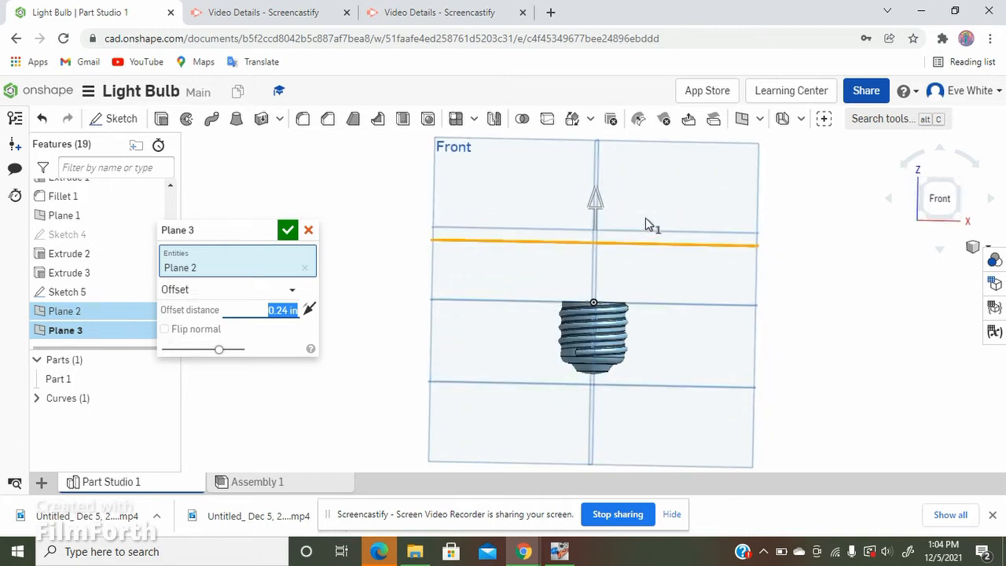
{"action": "left_click", "coordinate": [939, 198]}
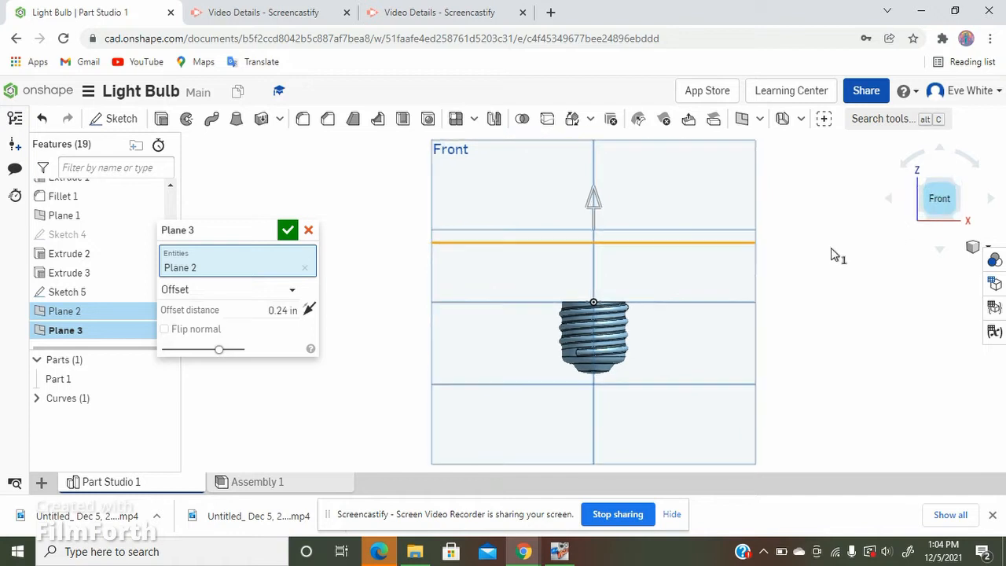
{"action": "left_click", "coordinate": [288, 232]}
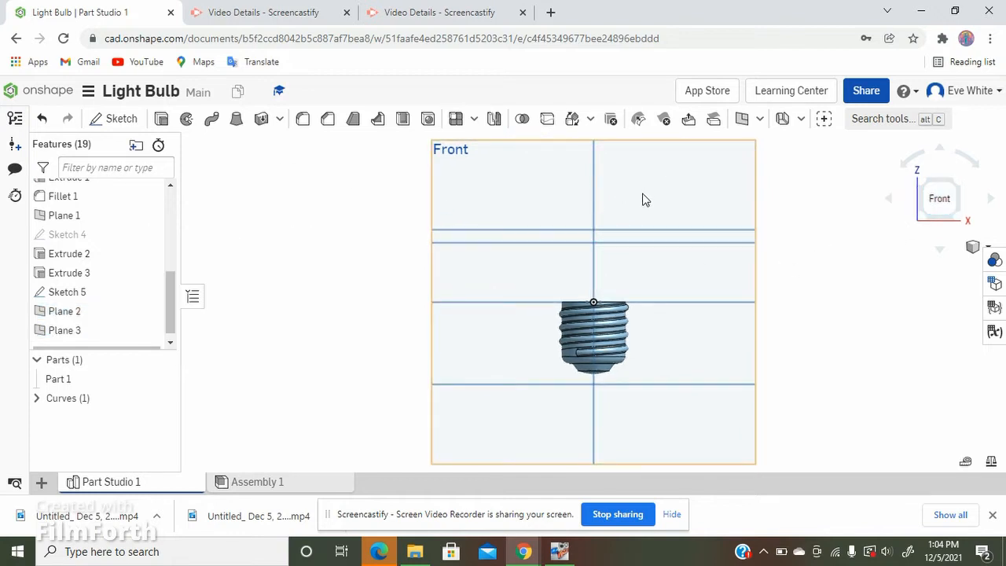
Sketch a circle about 0.052 in in diameter on Plane 2, level with the origin and overlapping the post's left circle on its outer side.
{"action": "right_click_drag", "start_coordinate": [642, 198], "coordinate": [676, 273]}
{"action": "scroll", "coordinate": [680, 283], "scroll_direction": "up", "scroll_amount": 5}
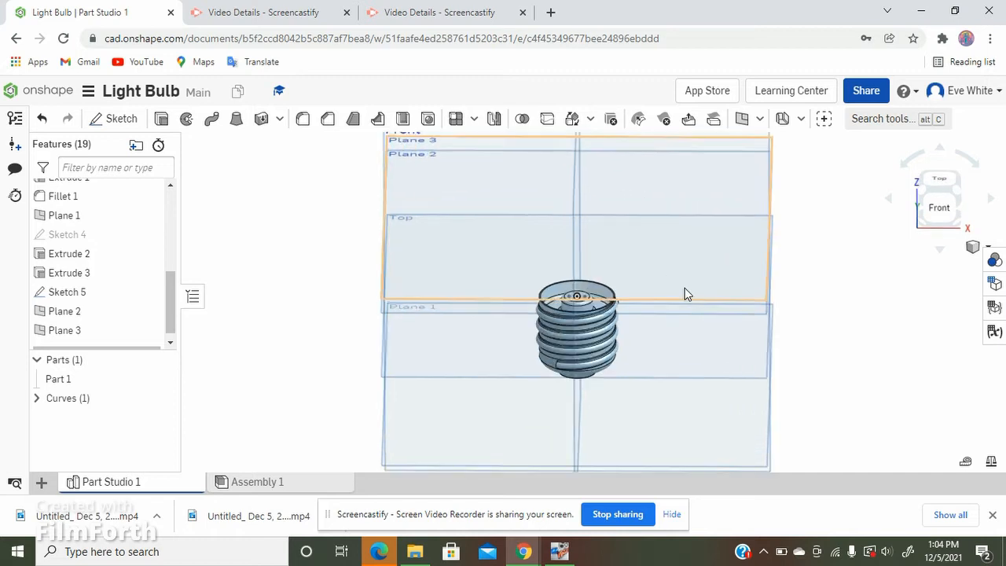
{"action": "right_click_drag", "start_coordinate": [802, 324], "coordinate": [804, 311]}
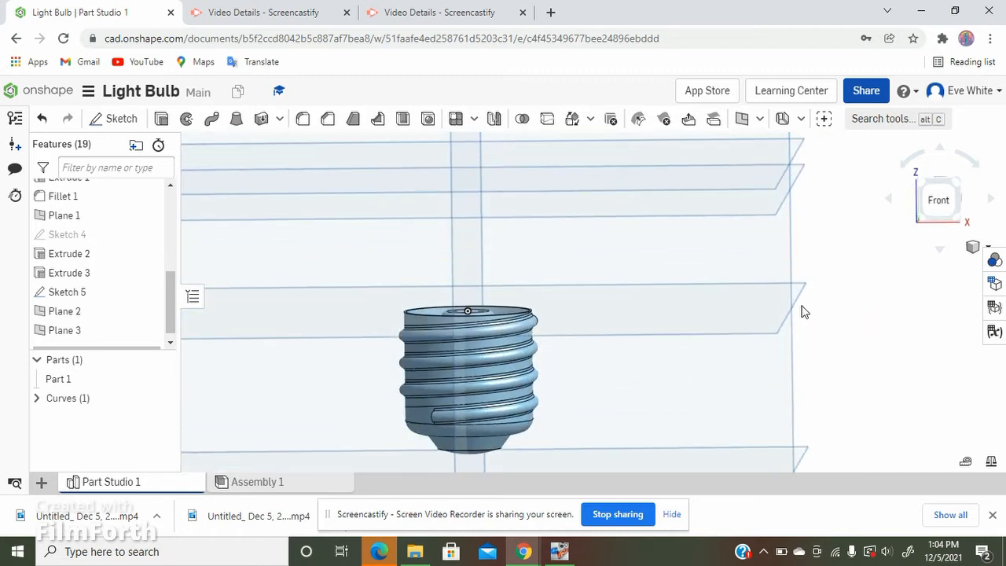
{"action": "left_click", "coordinate": [722, 206]}
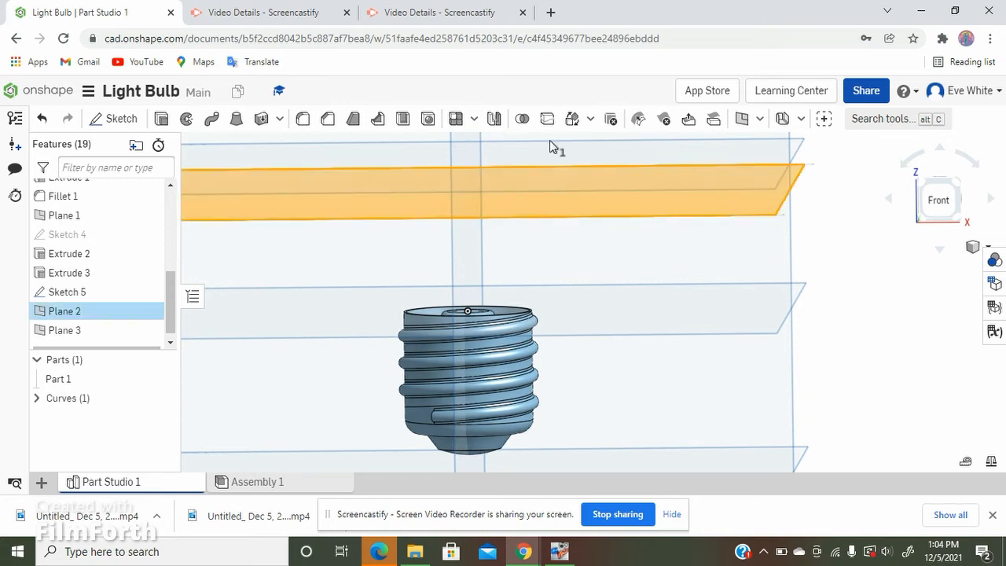
{"action": "left_click", "coordinate": [119, 124]}
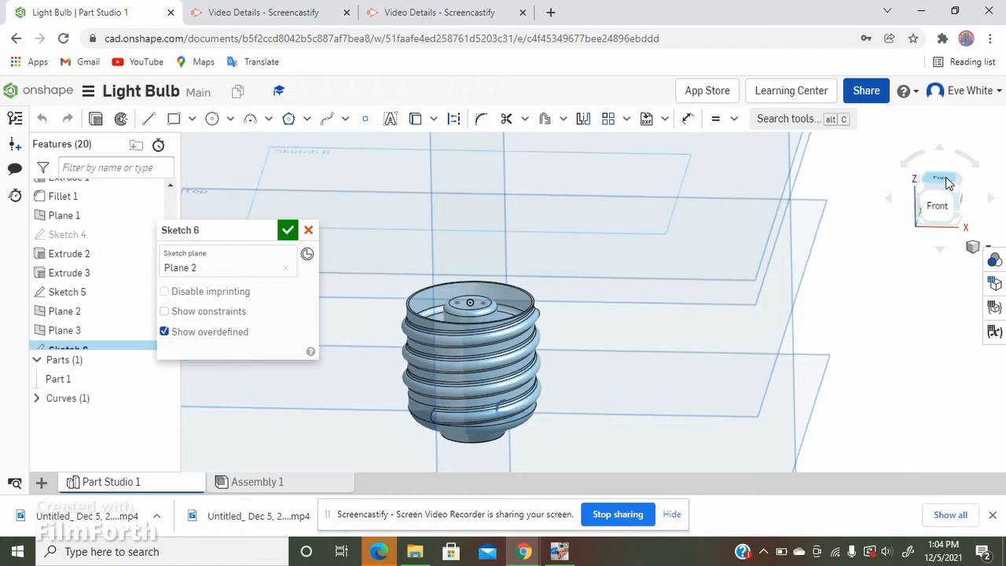
{"action": "scroll", "coordinate": [651, 310], "scroll_direction": "up", "scroll_amount": 5}
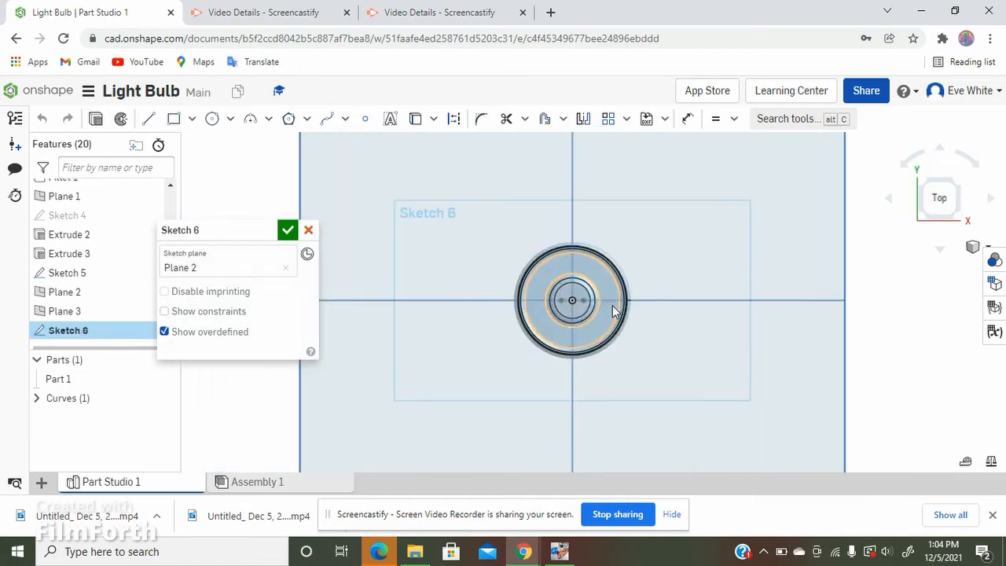
{"action": "scroll", "coordinate": [560, 306], "scroll_direction": "up", "scroll_amount": 5}
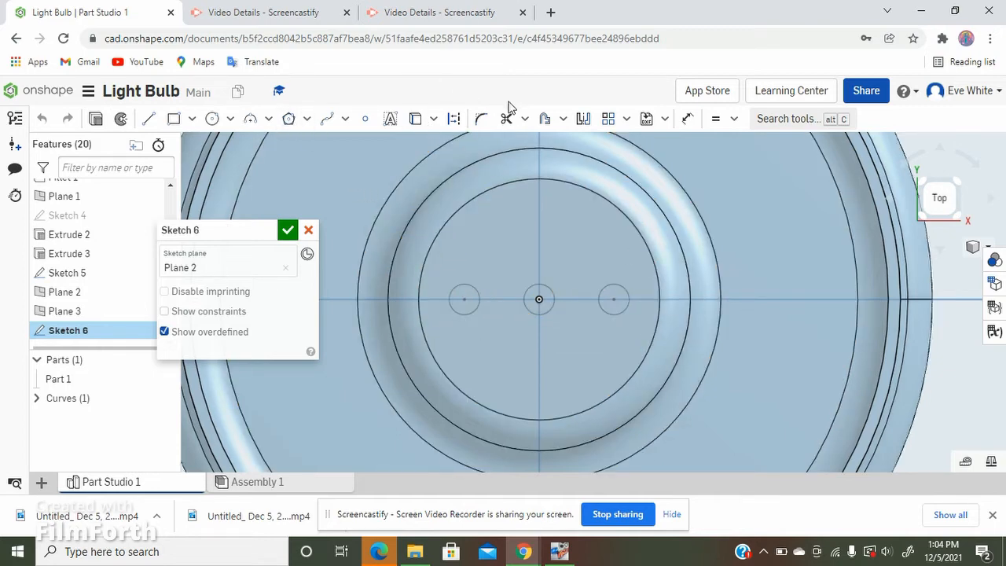
{"action": "left_click", "coordinate": [212, 118]}
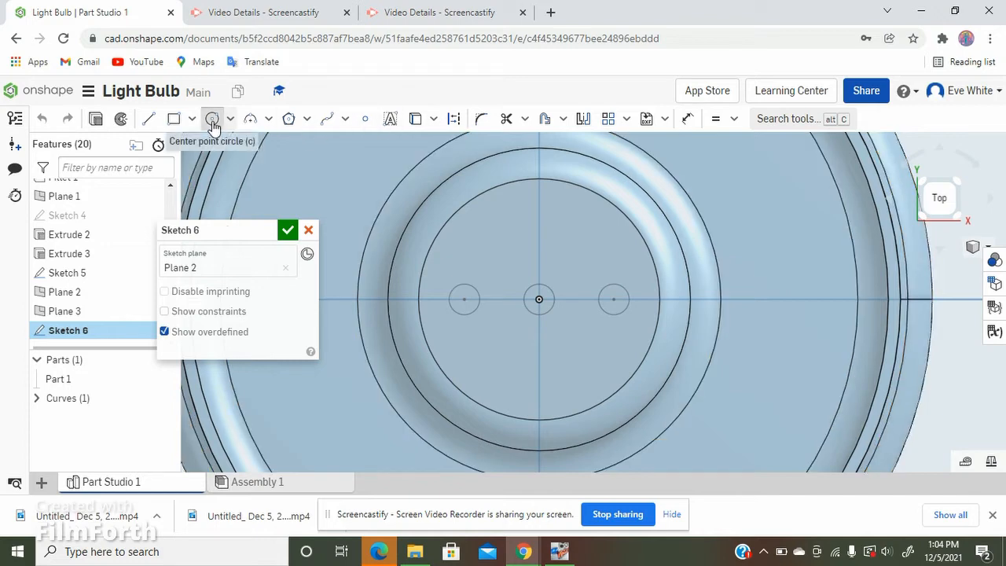
{"action": "scroll", "coordinate": [459, 330], "scroll_direction": "up", "scroll_amount": 3}
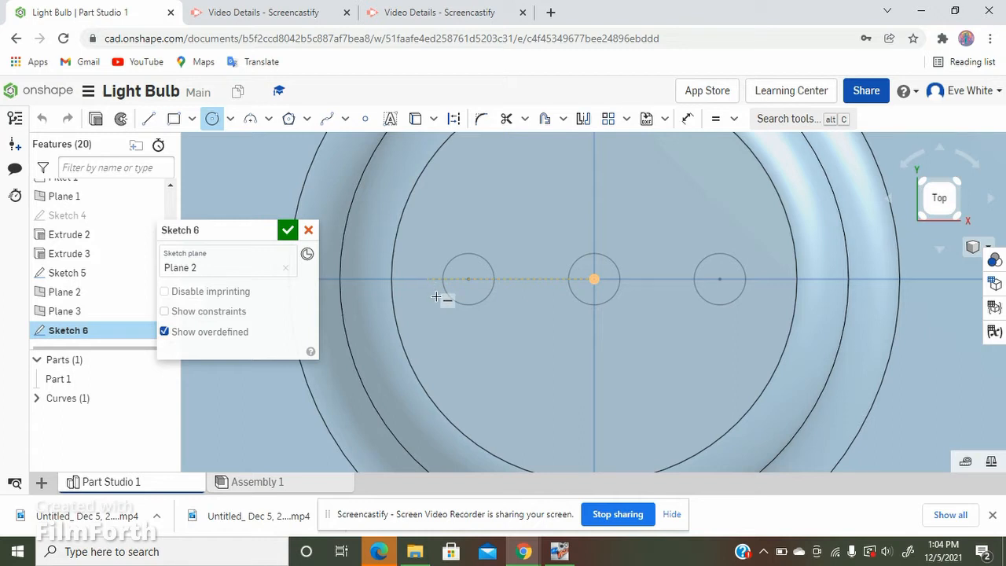
{"action": "left_click", "coordinate": [426, 279]}
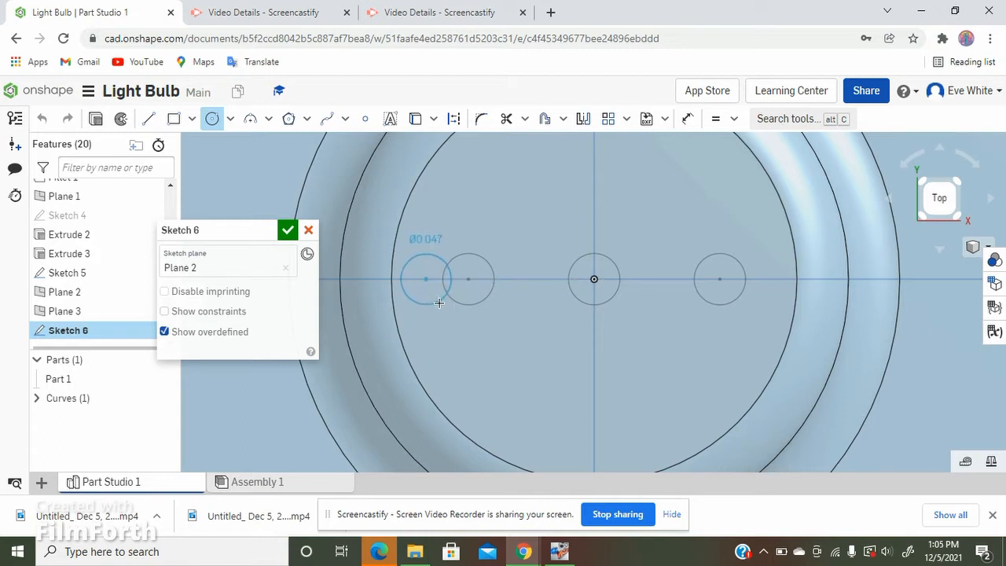
{"action": "left_click", "coordinate": [439, 303]}
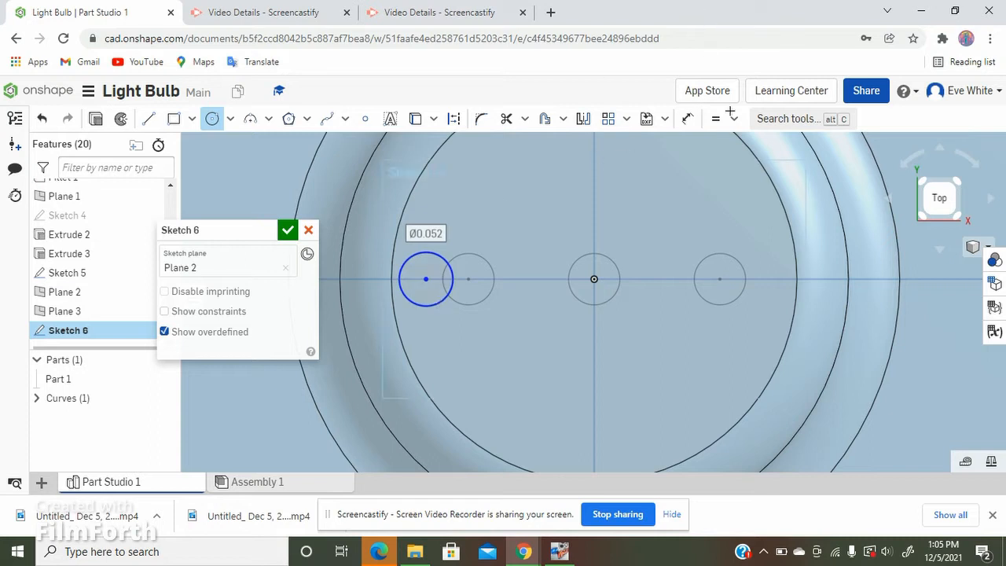
Dimension the new circle on Plane 2 with a diameter of 0.05 in.
{"action": "left_click", "coordinate": [687, 119]}
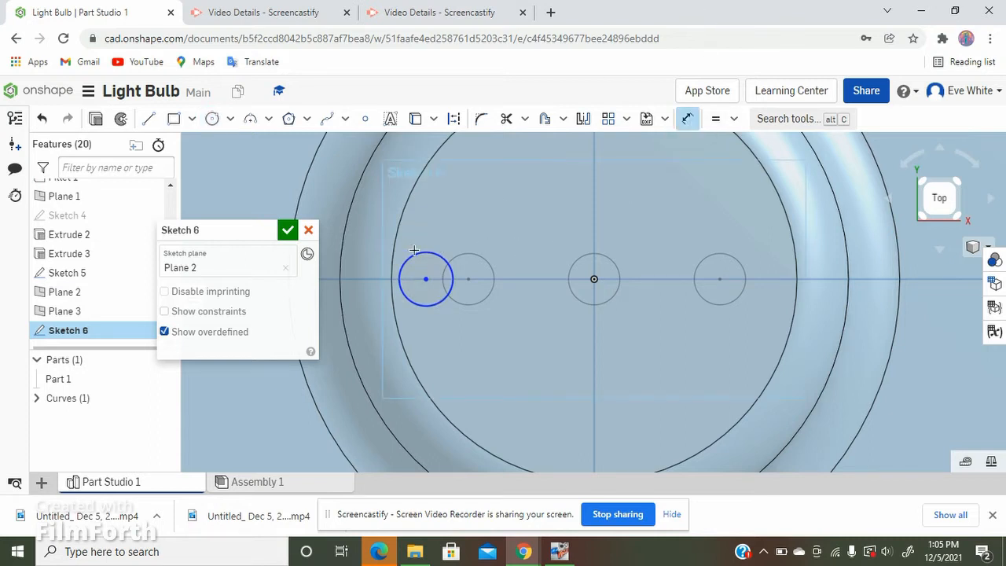
{"action": "left_click", "coordinate": [457, 235]}
{"action": "key", "text": "BackSpace"}
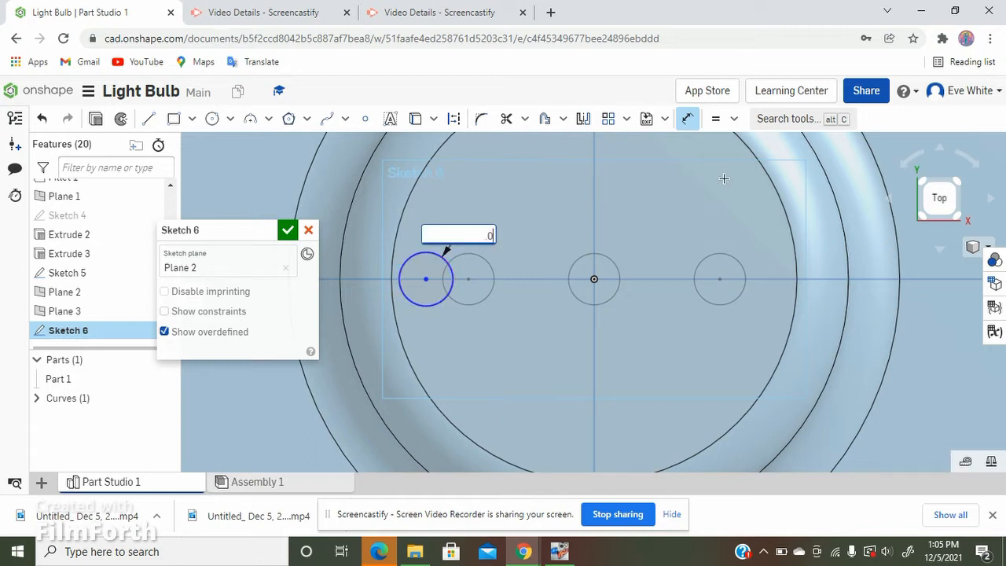
{"action": "type", "text": ".05"}
{"action": "key", "text": "Return"}
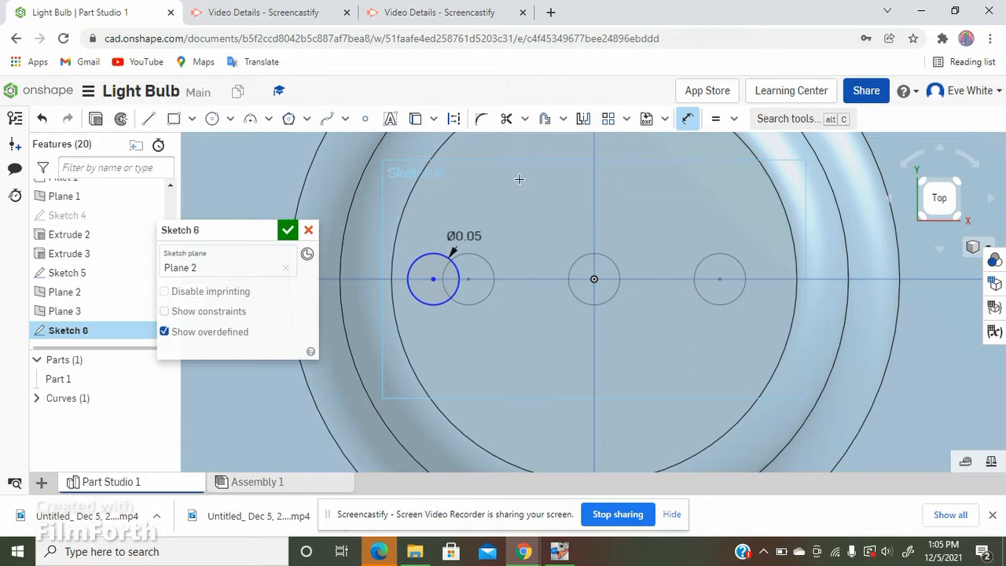
Mirror the 0.05 in circle across the vertical centre line to the opposite side of the origin.
{"action": "left_click", "coordinate": [583, 119]}
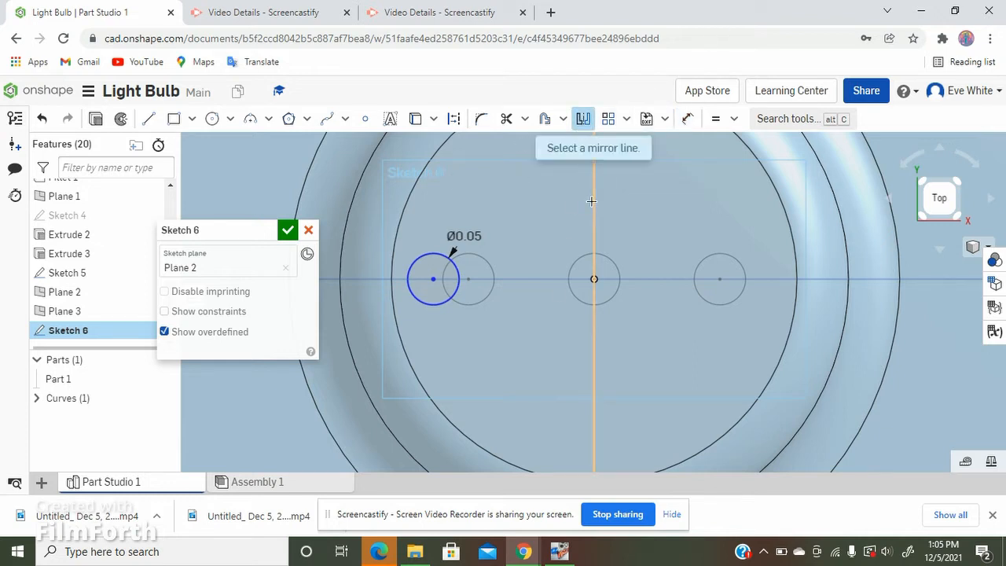
{"action": "left_click", "coordinate": [591, 201]}
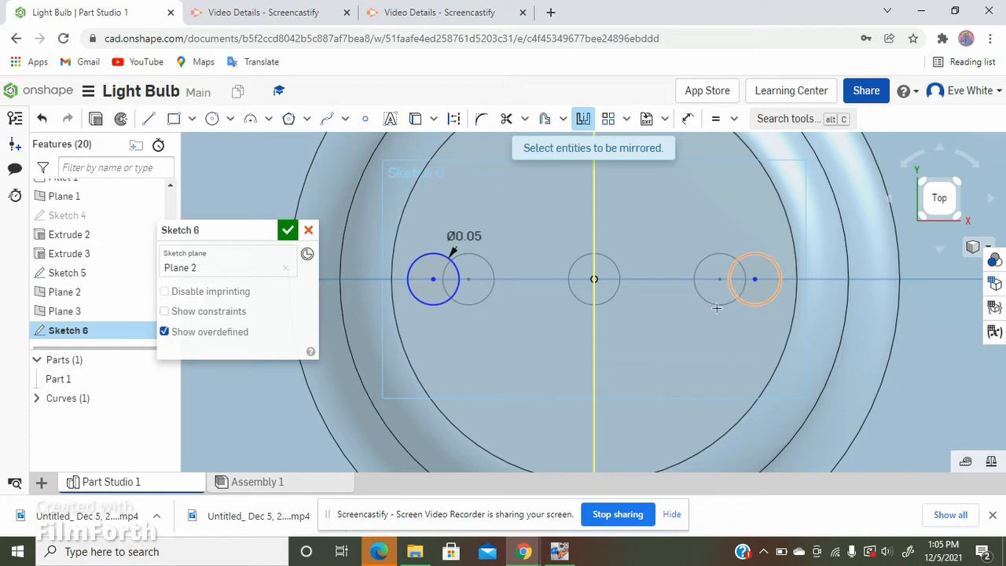
{"action": "right_click_drag", "start_coordinate": [674, 371], "coordinate": [716, 332]}
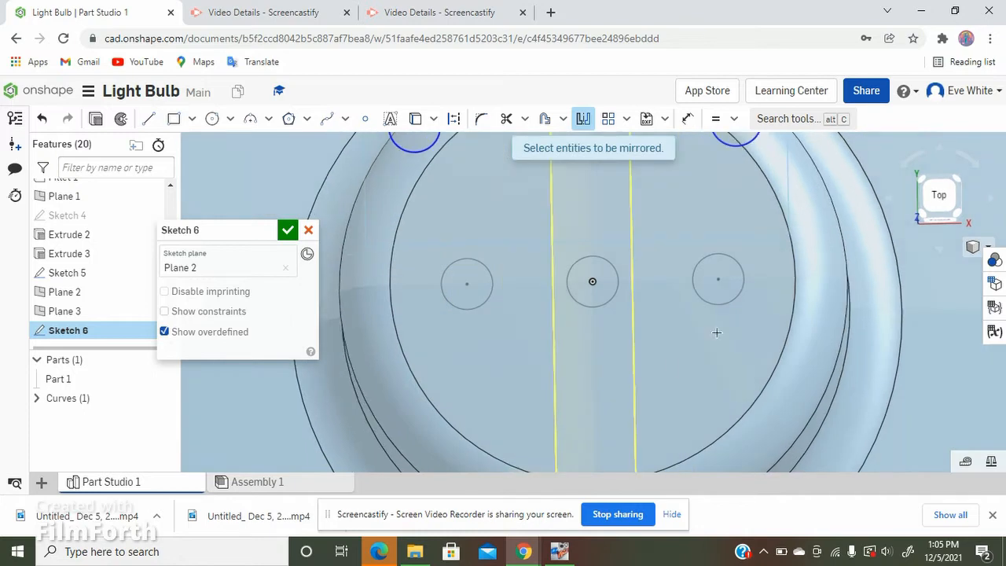
{"action": "left_click", "coordinate": [940, 193]}
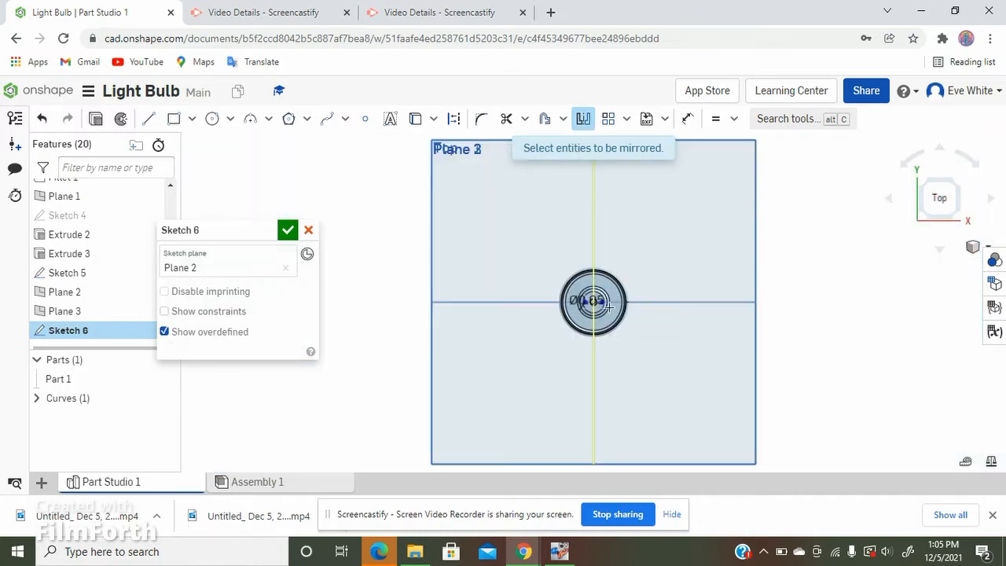
Project the post's centre circle into the sketch on Plane 2 with the Use tool.
{"action": "scroll", "coordinate": [597, 308], "scroll_direction": "up", "scroll_amount": 5}
{"action": "scroll", "coordinate": [577, 279], "scroll_direction": "up", "scroll_amount": 5}
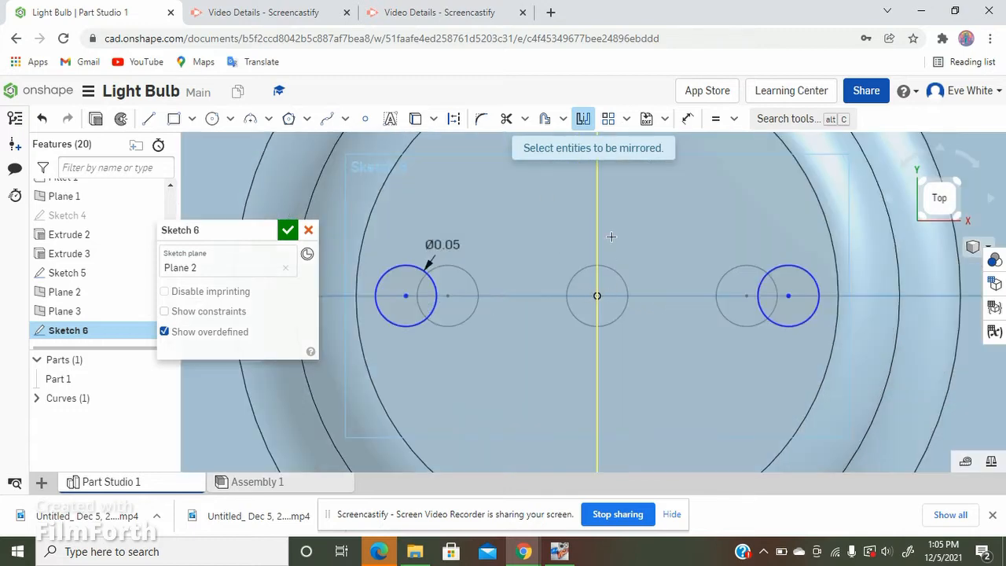
{"action": "left_click", "coordinate": [415, 118]}
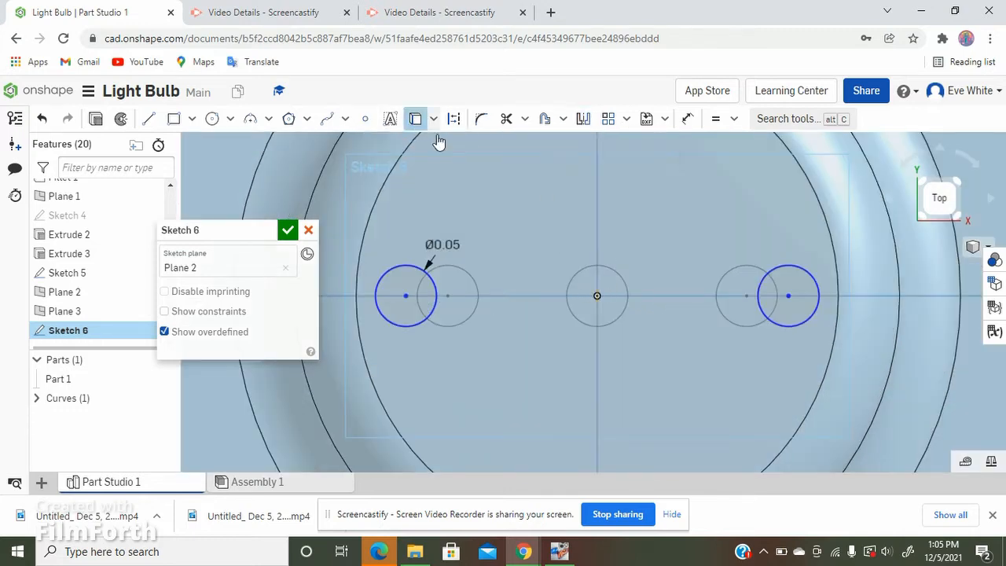
{"action": "left_click", "coordinate": [609, 269]}
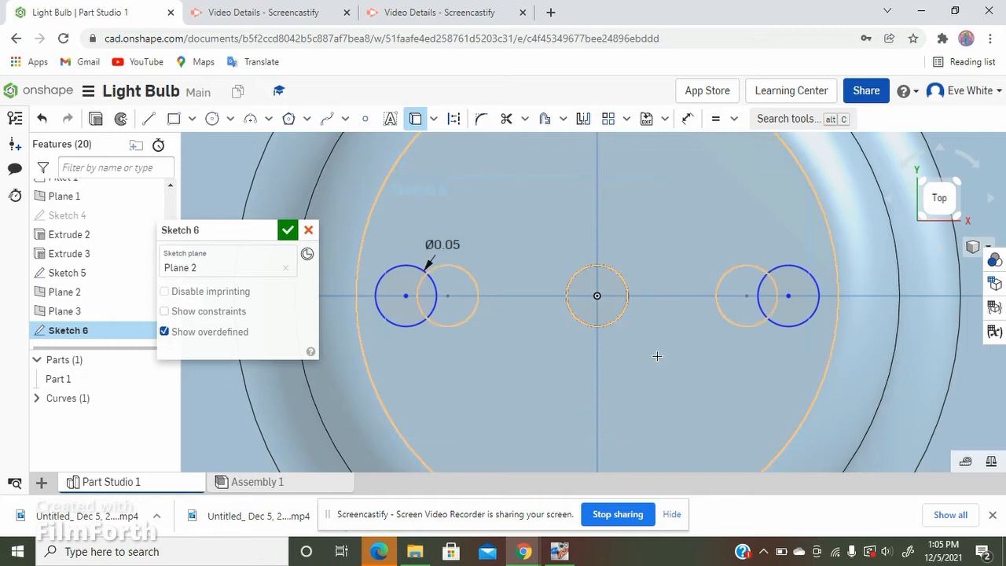
{"action": "right_click_drag", "start_coordinate": [657, 354], "coordinate": [658, 349]}
{"action": "scroll", "coordinate": [454, 348], "scroll_direction": "down", "scroll_amount": 5}
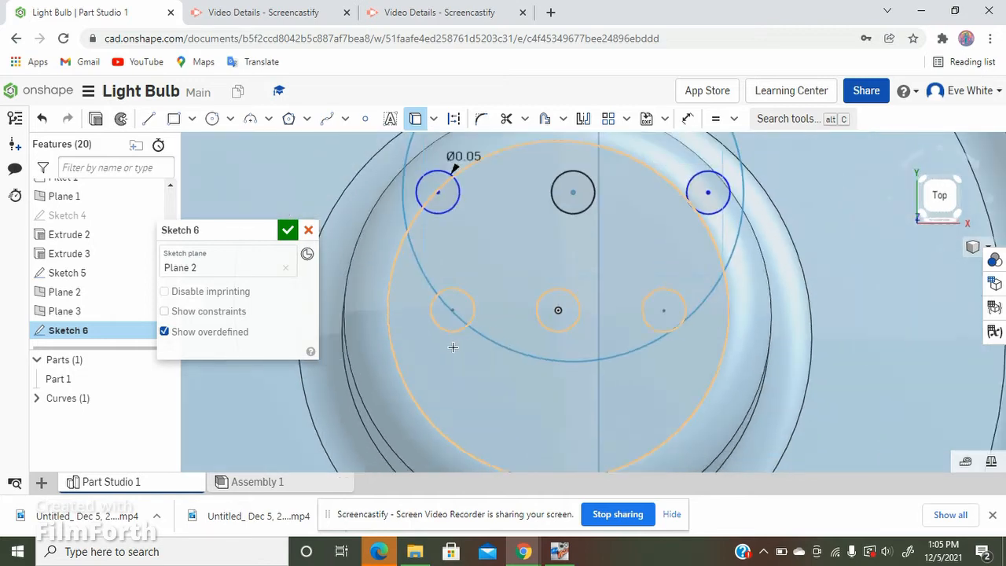
{"action": "right_click_drag", "start_coordinate": [559, 270], "coordinate": [557, 266]}
{"action": "scroll", "coordinate": [460, 307], "scroll_direction": "down", "scroll_amount": 3}
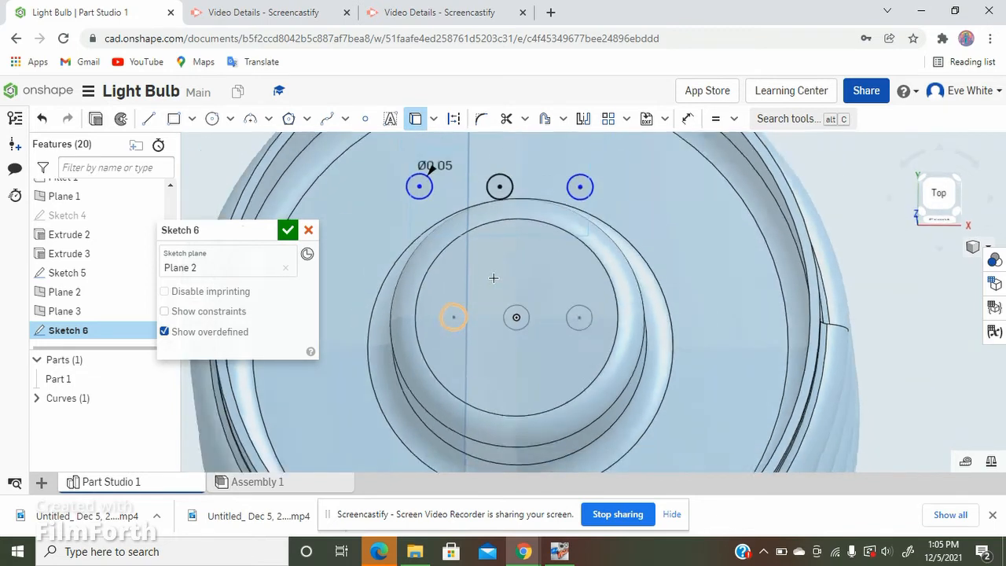
{"action": "right_click_drag", "start_coordinate": [510, 217], "coordinate": [508, 212]}
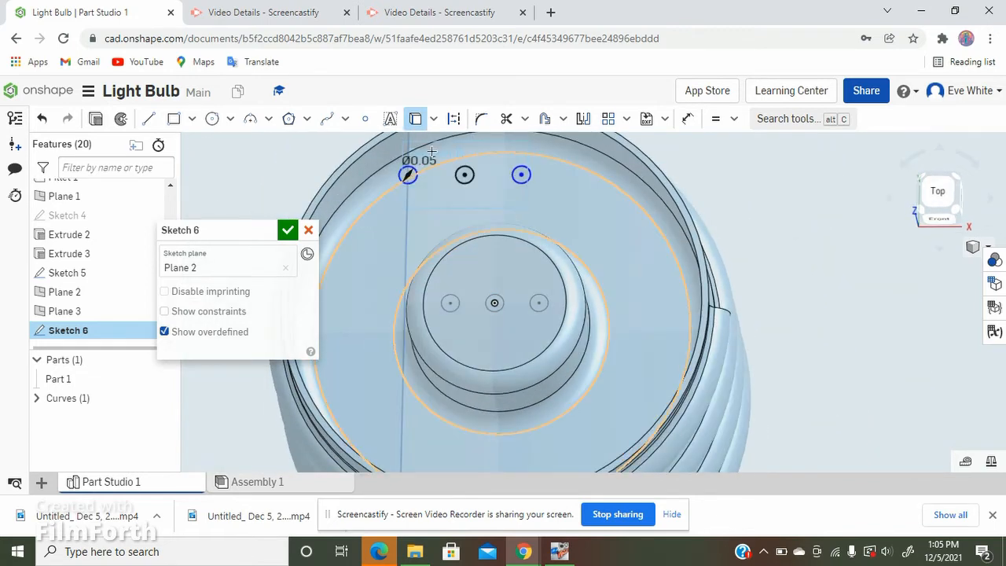
{"action": "scroll", "coordinate": [435, 153], "scroll_direction": "up", "scroll_amount": 5}
{"action": "key", "text": "Escape"}
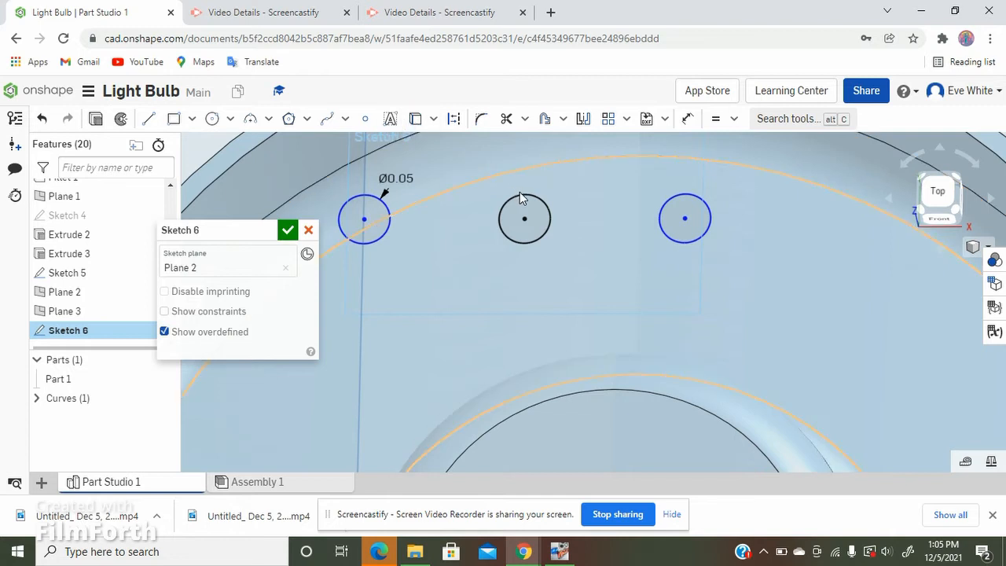
Delete the projected centre circle from the Plane 2 sketch and accept the sketch with its two outer circles.
{"action": "left_click", "coordinate": [522, 199]}
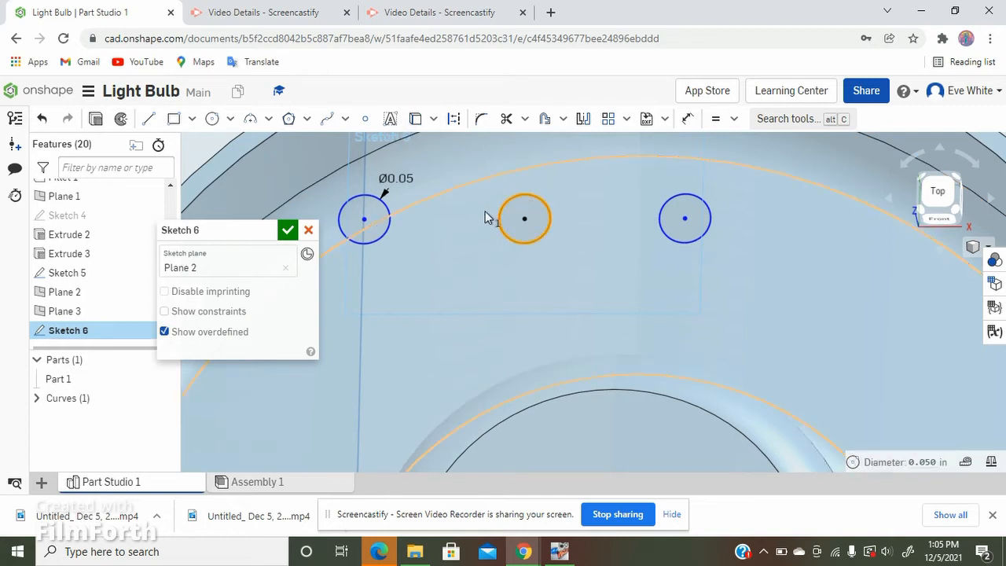
{"action": "key", "text": "space"}
{"action": "key", "text": "Delete"}
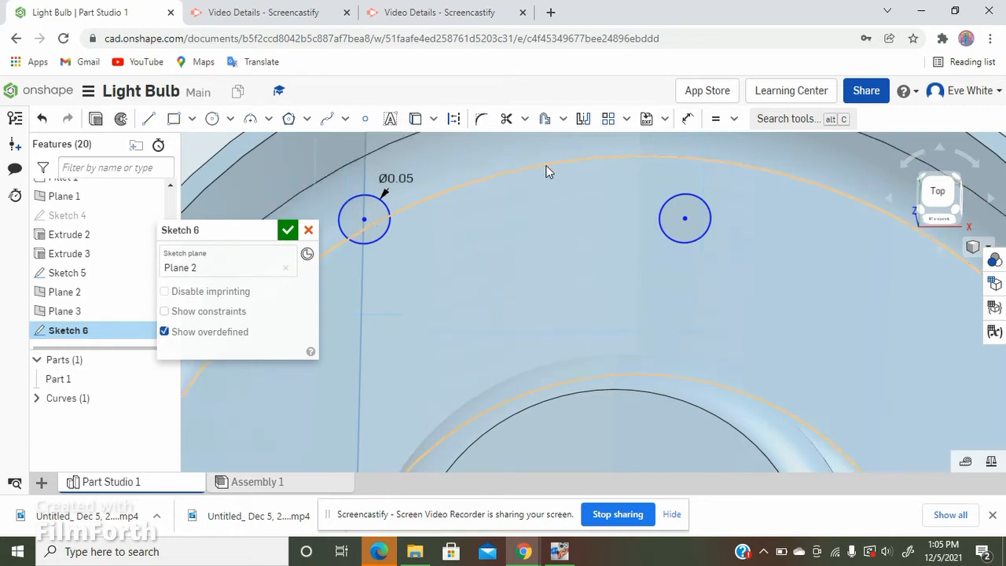
{"action": "left_click", "coordinate": [288, 232]}
Project the post's centre circle into a new sketch on Plane 3 and accept the sketch.
{"action": "scroll", "coordinate": [267, 182], "scroll_direction": "down", "scroll_amount": 5}
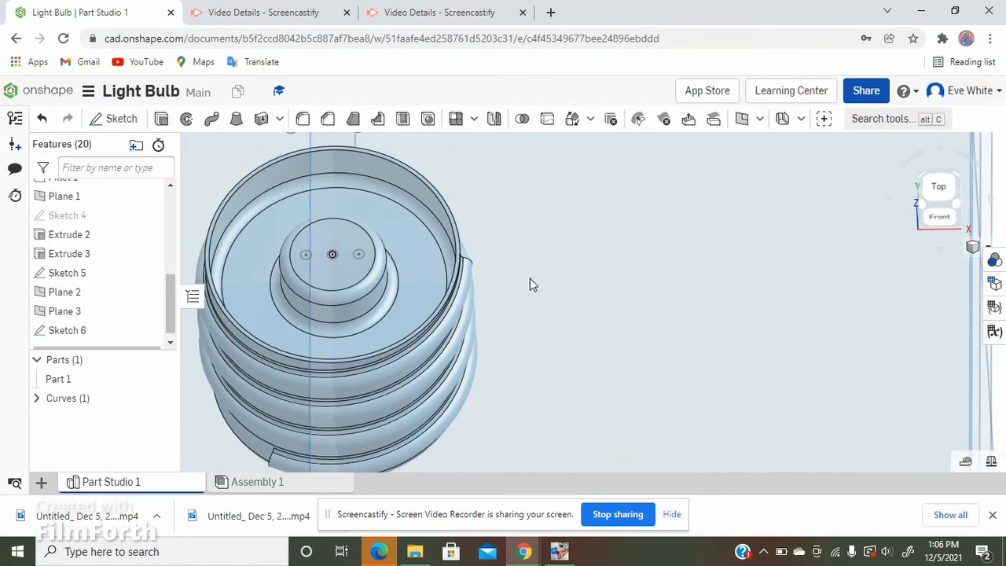
{"action": "scroll", "coordinate": [634, 298], "scroll_direction": "down", "scroll_amount": 5}
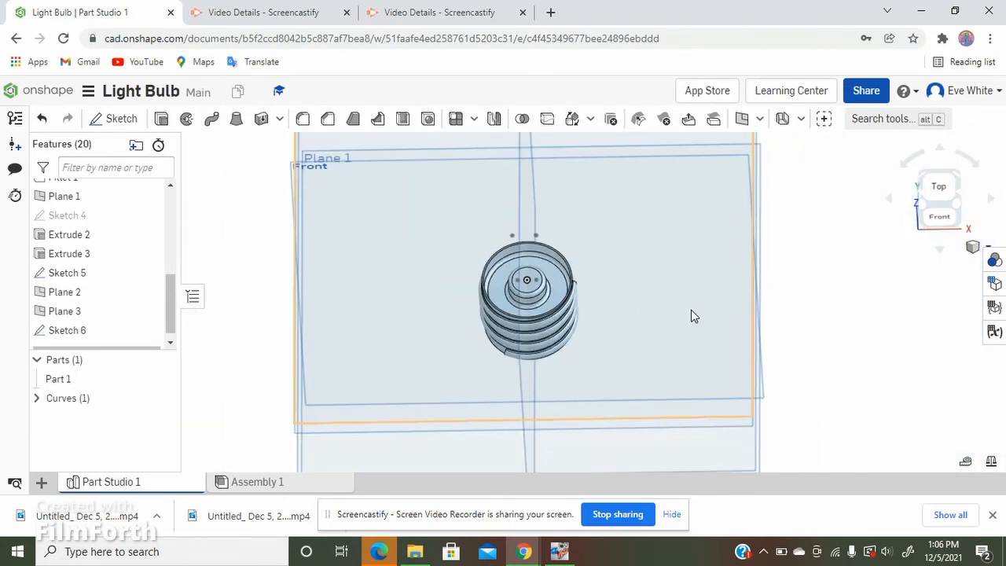
{"action": "right_click_drag", "start_coordinate": [691, 310], "coordinate": [684, 250]}
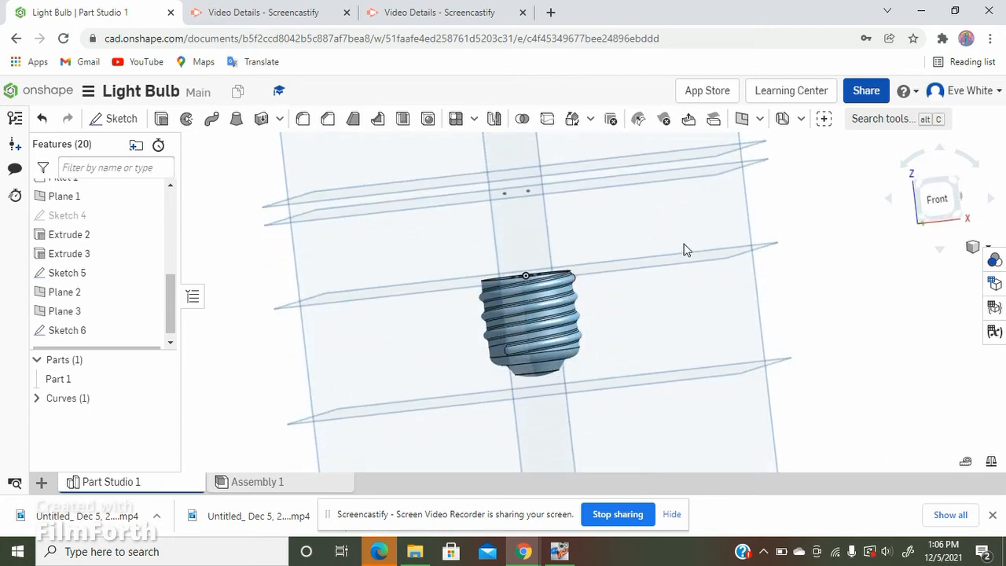
{"action": "left_click", "coordinate": [276, 211]}
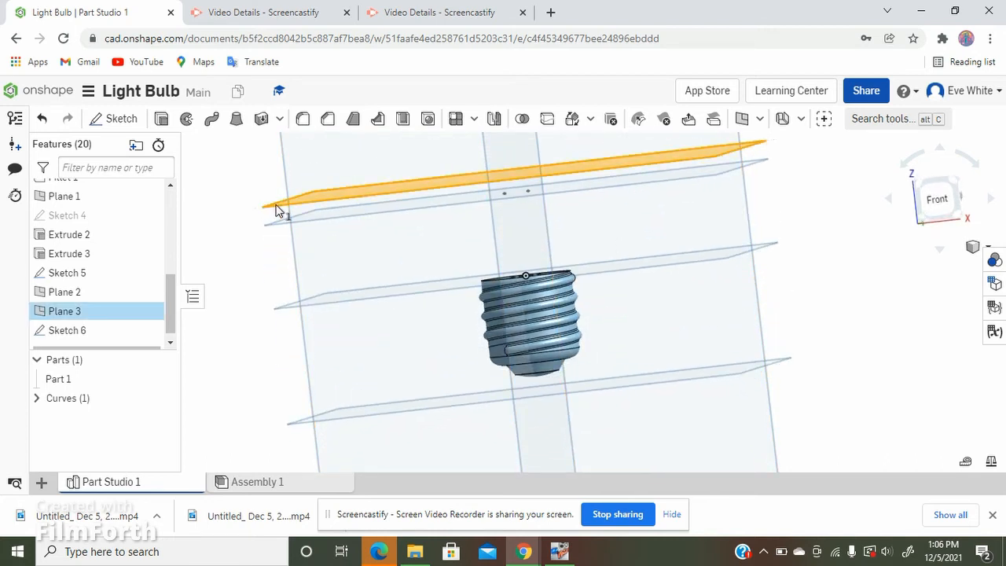
{"action": "left_click", "coordinate": [119, 119]}
{"action": "right_click_drag", "start_coordinate": [893, 201], "coordinate": [894, 227]}
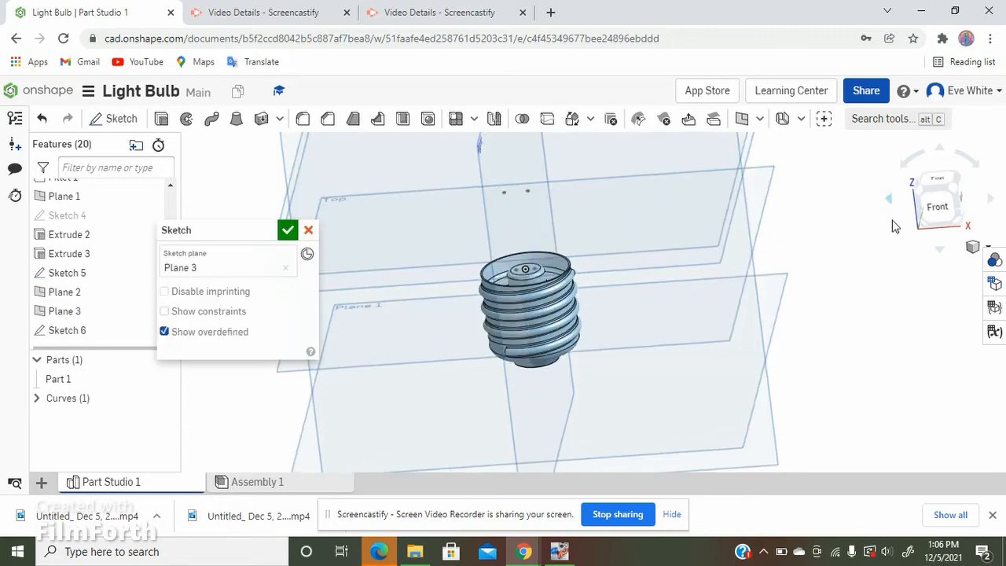
{"action": "left_click", "coordinate": [929, 182]}
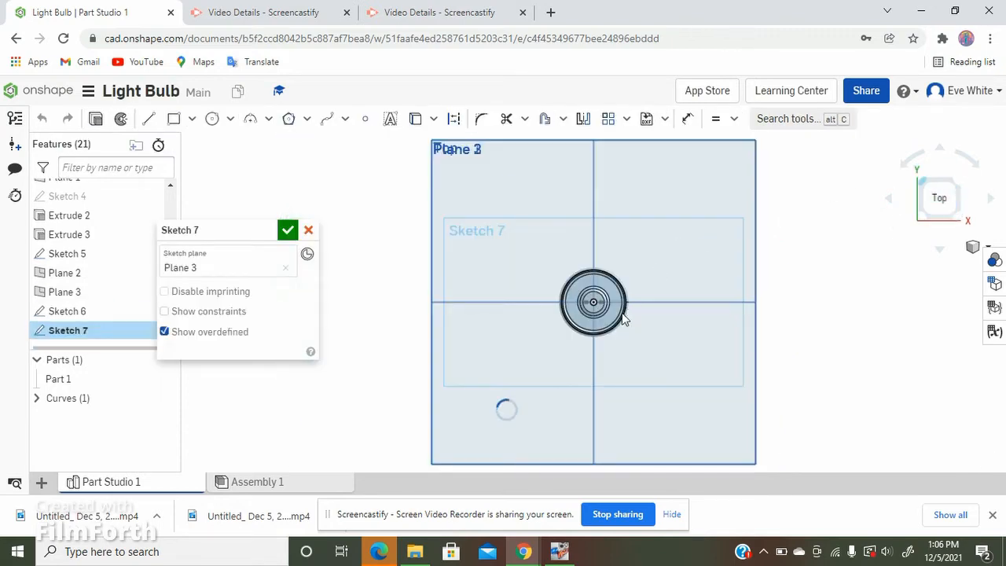
{"action": "scroll", "coordinate": [597, 303], "scroll_direction": "up", "scroll_amount": 10}
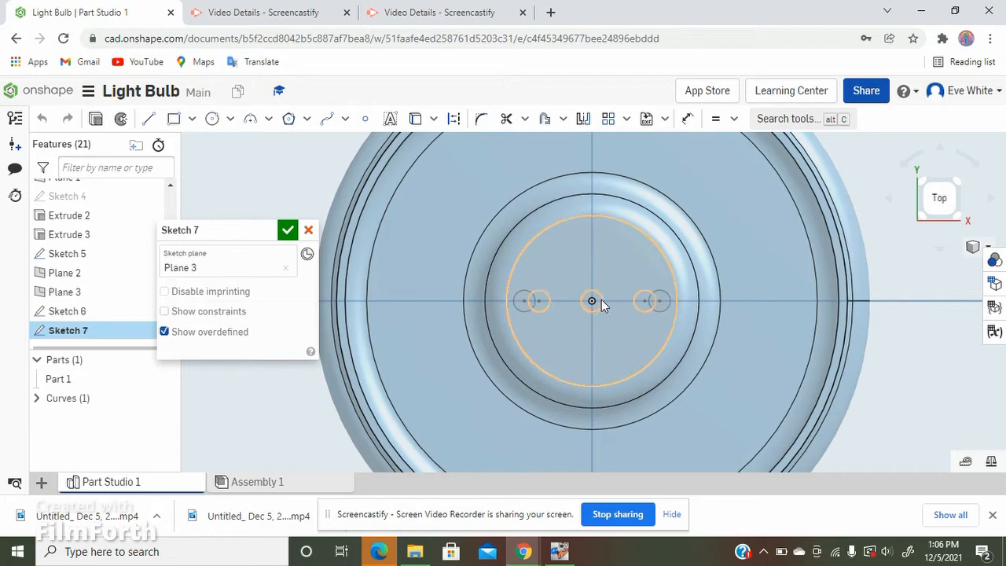
{"action": "scroll", "coordinate": [597, 303], "scroll_direction": "up", "scroll_amount": 5}
{"action": "left_click", "coordinate": [416, 118]}
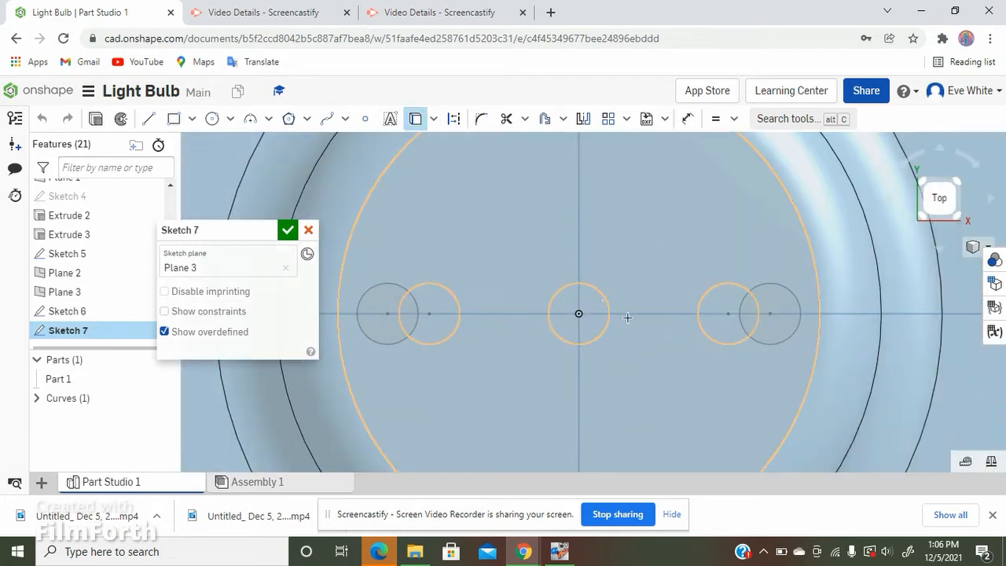
{"action": "left_click", "coordinate": [604, 295]}
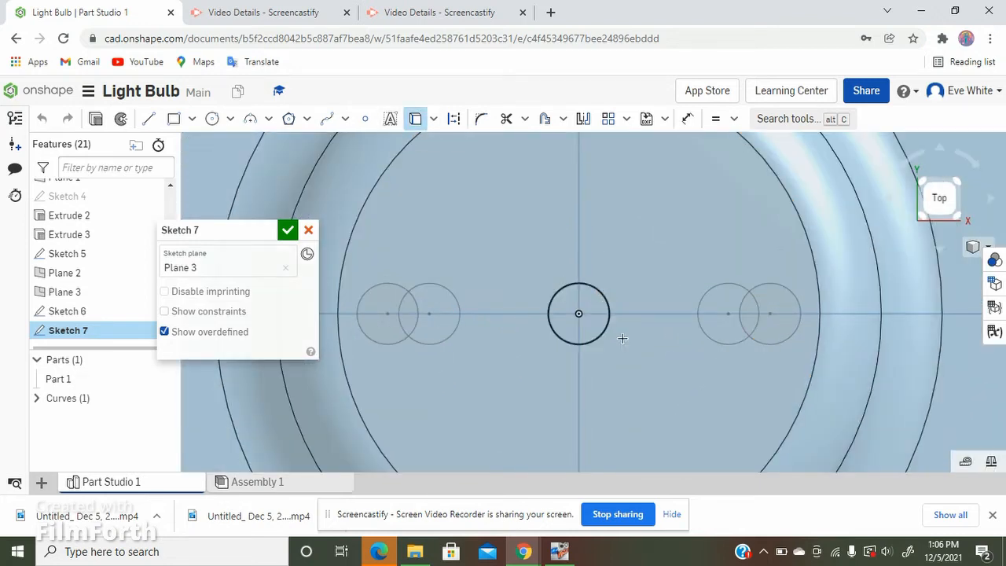
{"action": "right_click_drag", "start_coordinate": [625, 341], "coordinate": [627, 329]}
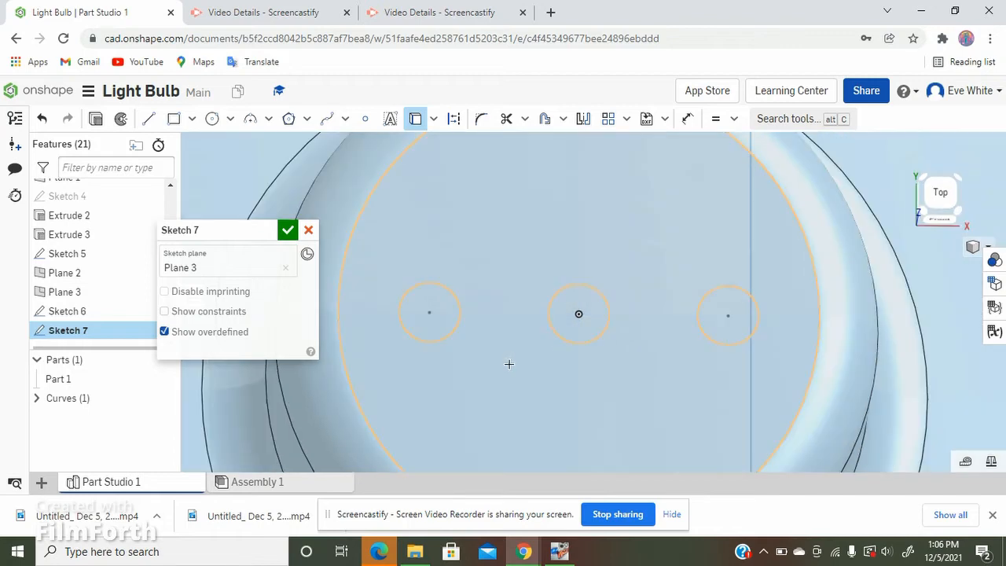
{"action": "scroll", "coordinate": [508, 364], "scroll_direction": "down", "scroll_amount": 6}
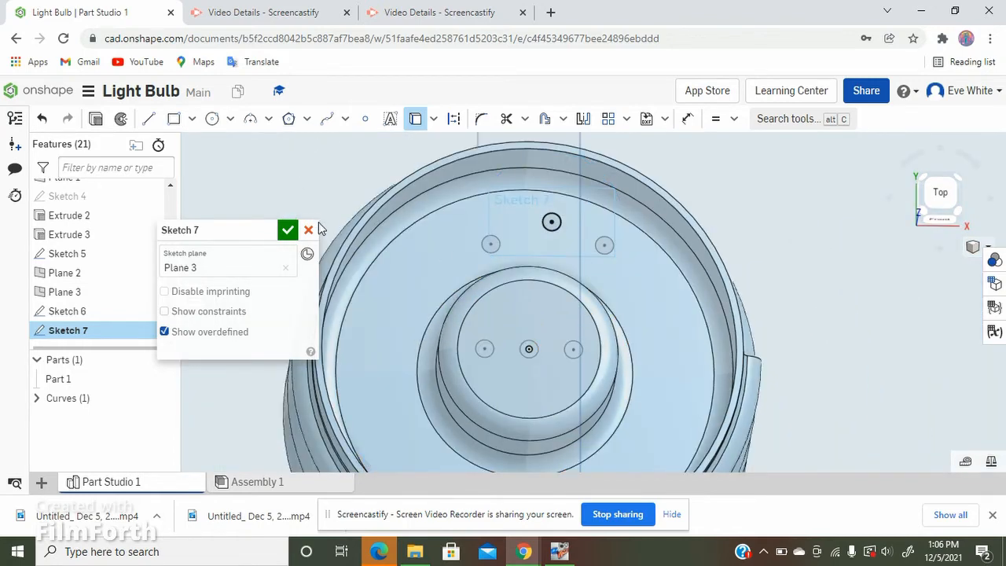
{"action": "left_click", "coordinate": [288, 230]}
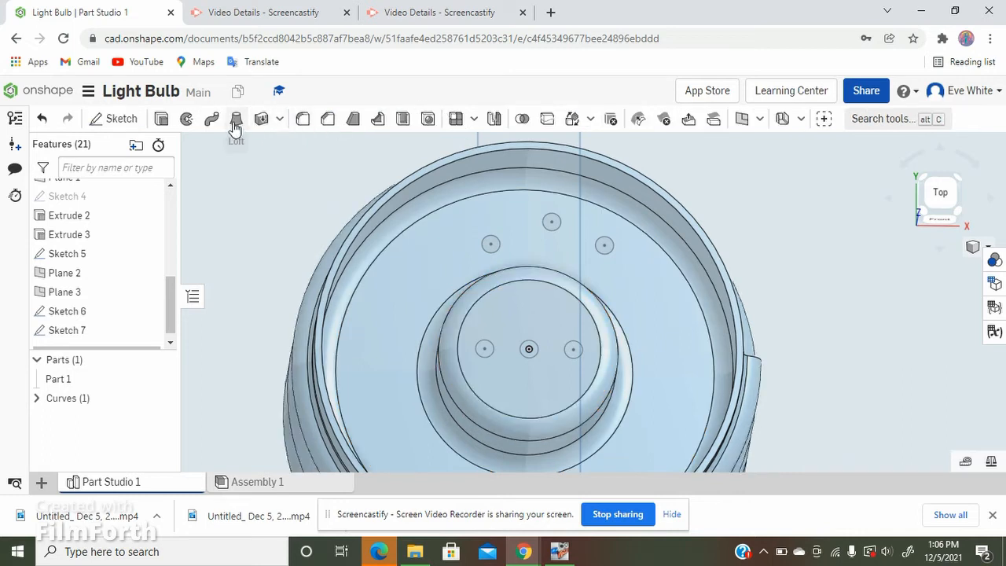
Loft between the post's left circle in Sketch 5 and the left circle in Sketch 6 on Plane 2.
{"action": "left_click", "coordinate": [234, 123]}
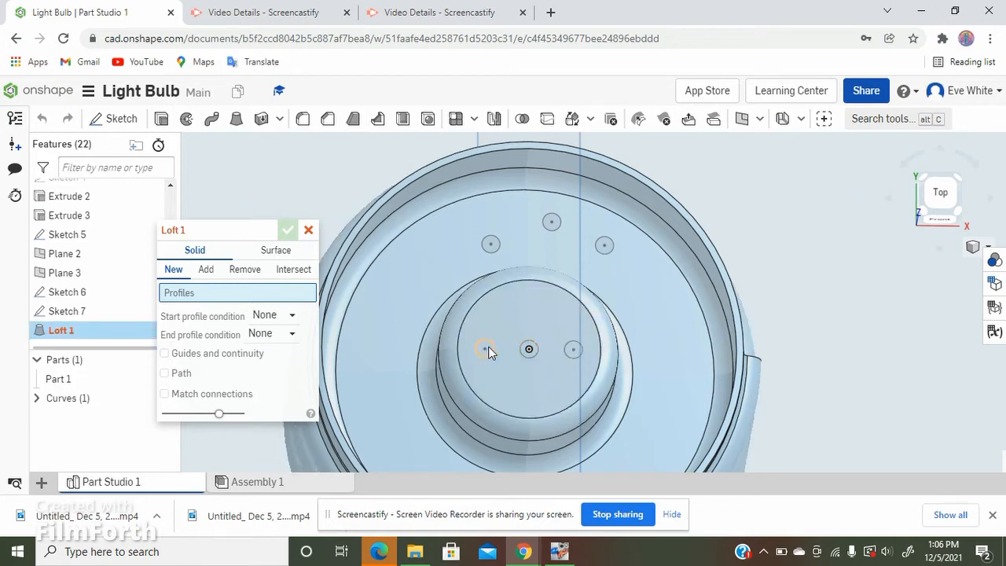
{"action": "scroll", "coordinate": [491, 348], "scroll_direction": "up", "scroll_amount": 3}
{"action": "scroll", "coordinate": [495, 346], "scroll_direction": "up", "scroll_amount": 1}
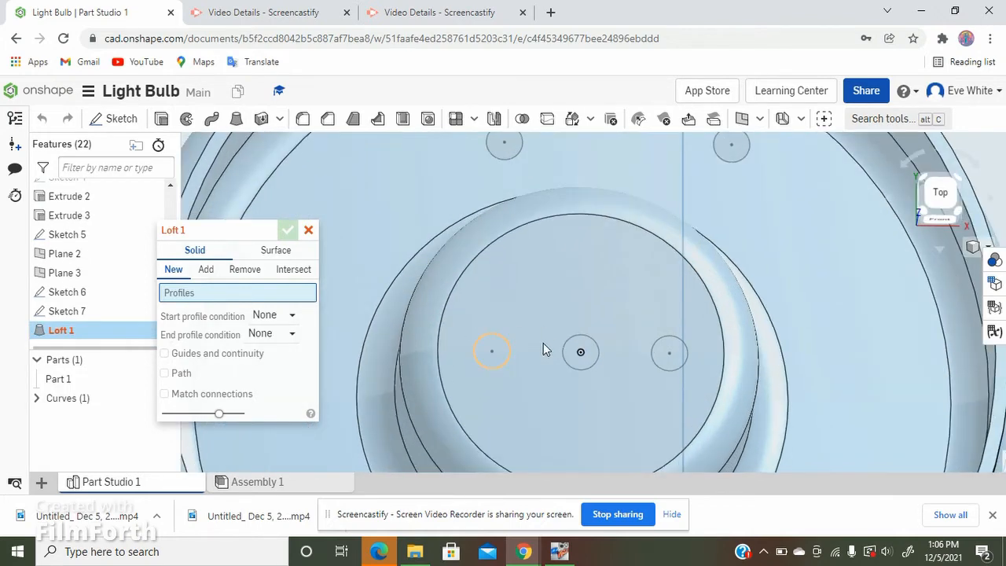
{"action": "left_click", "coordinate": [495, 352]}
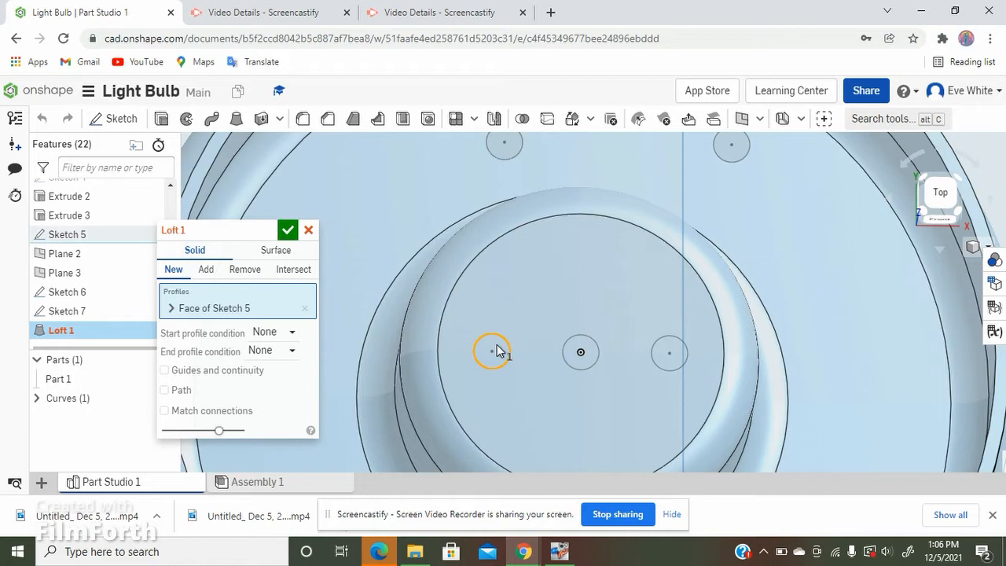
{"action": "left_click", "coordinate": [509, 149]}
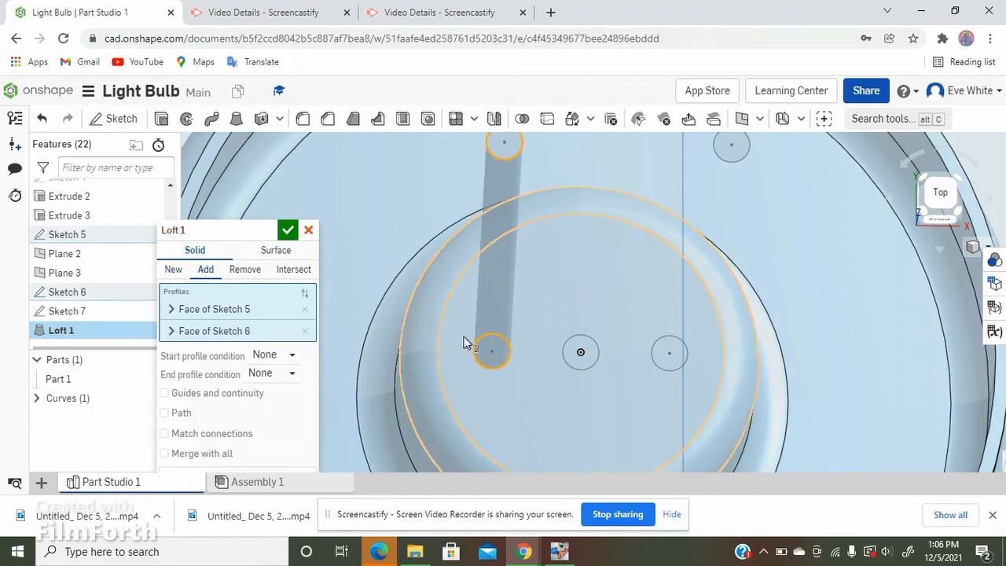
Make the lofted support wire a new separate part instead of adding it to the base, and accept the loft.
{"action": "scroll", "coordinate": [389, 268], "scroll_direction": "down", "scroll_amount": 5}
{"action": "right_click_drag", "start_coordinate": [526, 296], "coordinate": [702, 333]}
{"action": "scroll", "coordinate": [702, 376], "scroll_direction": "down", "scroll_amount": 3}
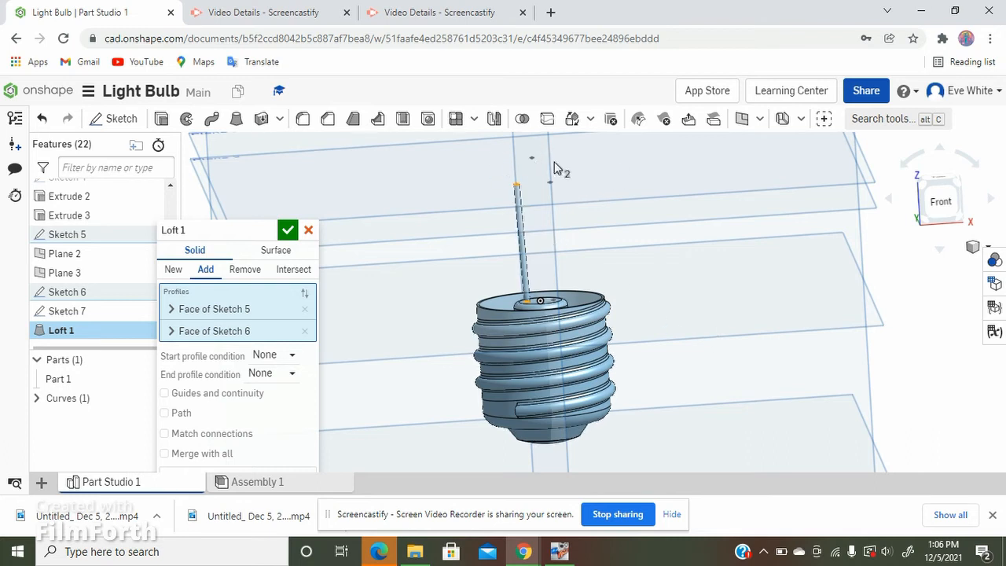
{"action": "scroll", "coordinate": [540, 145], "scroll_direction": "up", "scroll_amount": 5}
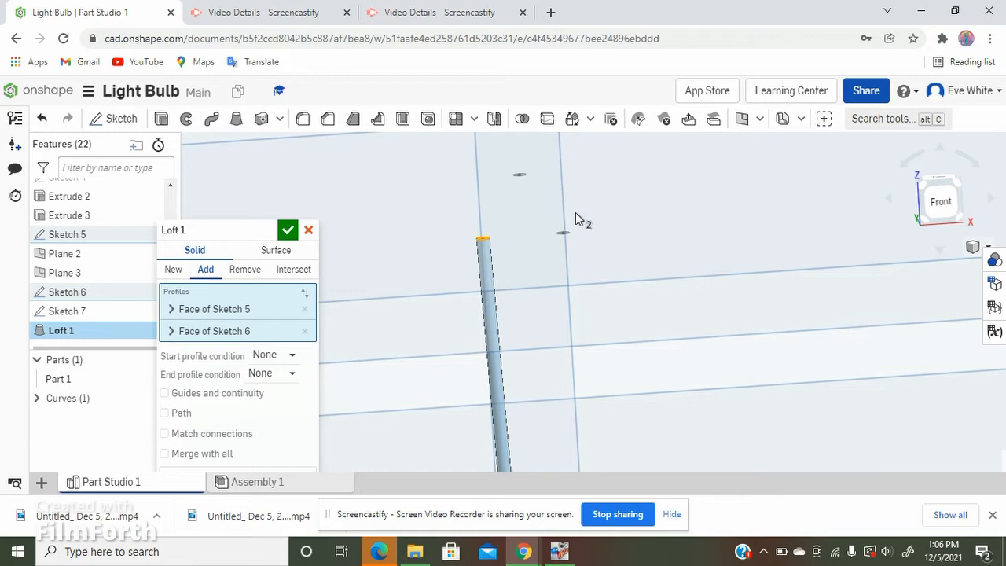
{"action": "right_click_drag", "start_coordinate": [577, 213], "coordinate": [574, 207]}
{"action": "scroll", "coordinate": [531, 218], "scroll_direction": "up", "scroll_amount": 3}
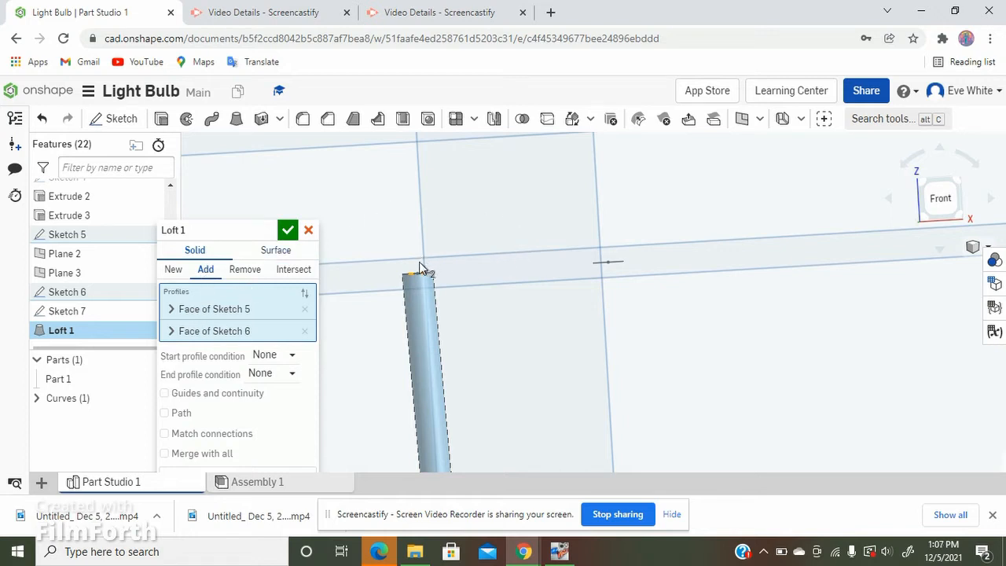
{"action": "scroll", "coordinate": [421, 268], "scroll_direction": "up", "scroll_amount": 5}
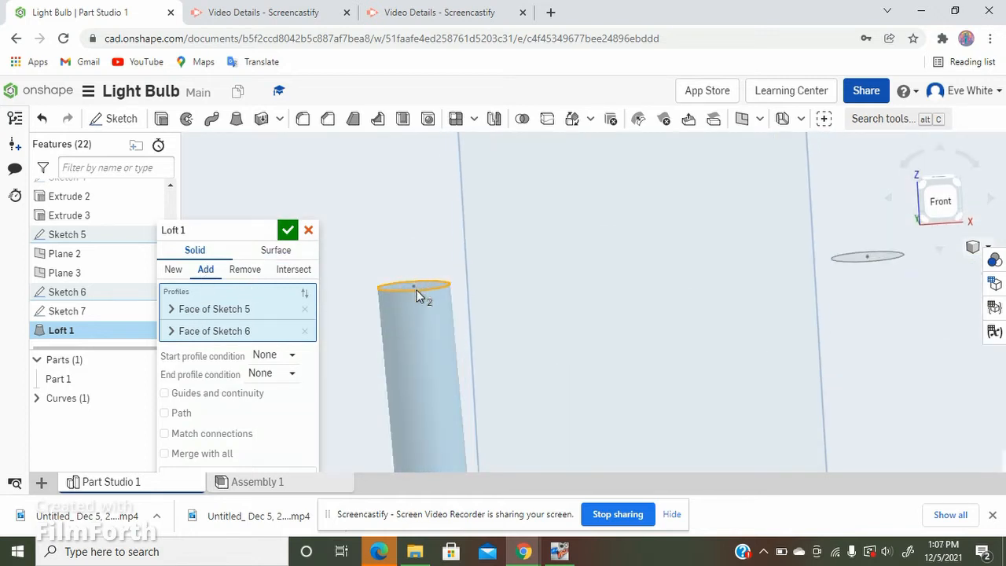
{"action": "right_click_drag", "start_coordinate": [416, 291], "coordinate": [440, 250]}
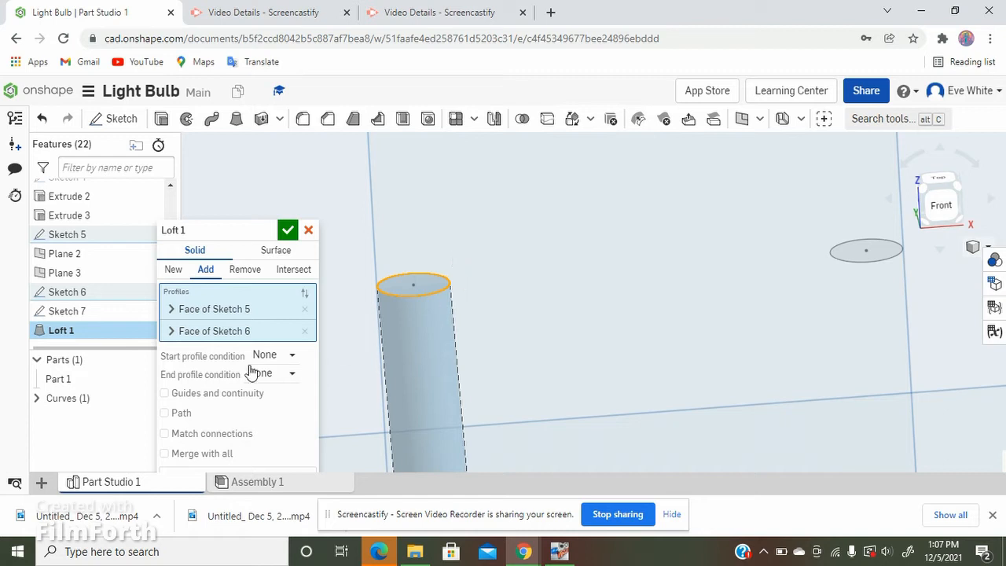
{"action": "left_click", "coordinate": [172, 271]}
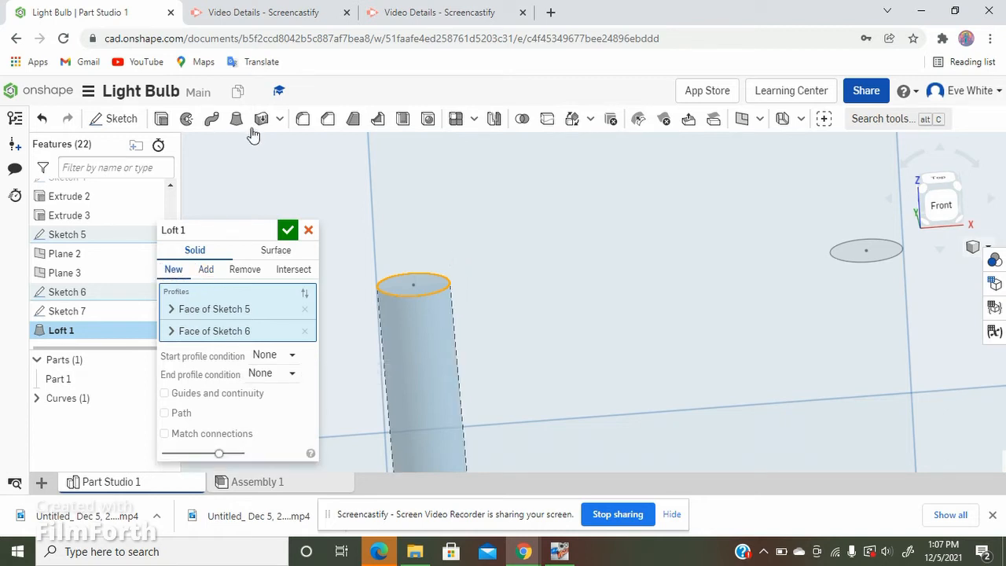
{"action": "scroll", "coordinate": [271, 173], "scroll_direction": "down", "scroll_amount": 5}
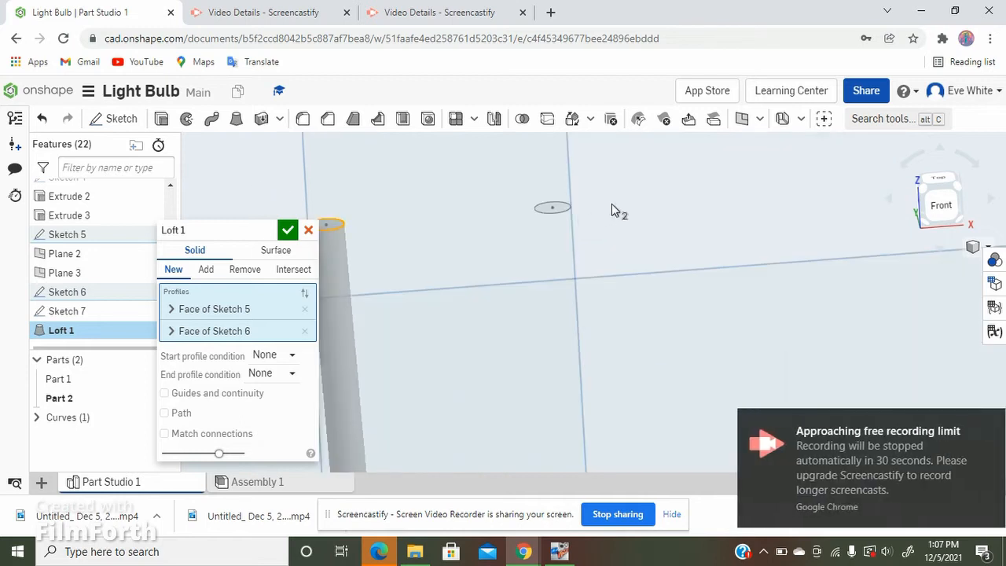
{"action": "scroll", "coordinate": [612, 208], "scroll_direction": "down", "scroll_amount": 5}
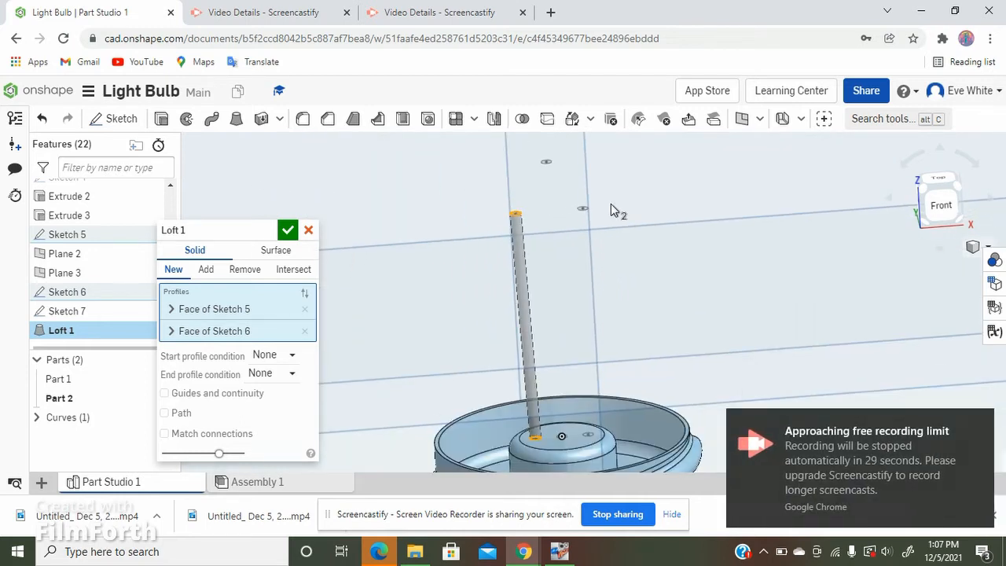
{"action": "left_click", "coordinate": [288, 231]}
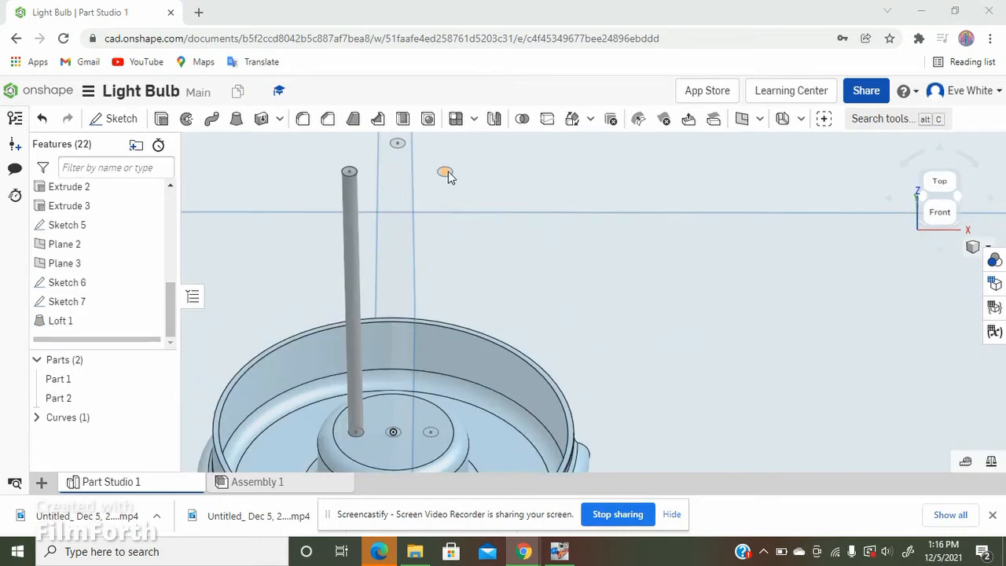
{"action": "scroll", "coordinate": [449, 175], "scroll_direction": "up", "scroll_amount": 5}
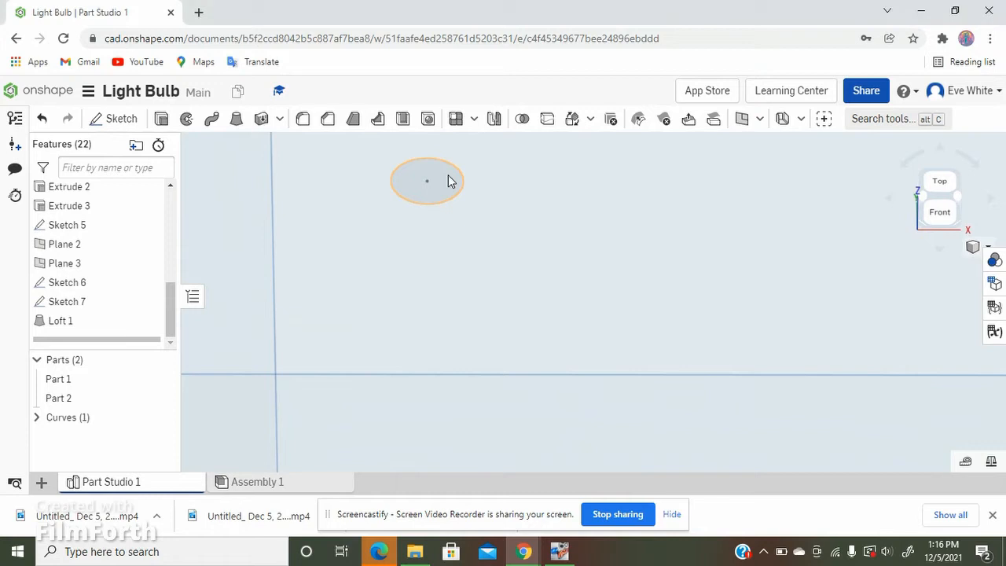
Loft between the right circle in Sketch 6 on Plane 2 and the post's right circle in Sketch 5.
{"action": "left_click", "coordinate": [448, 180]}
{"action": "left_click", "coordinate": [242, 119]}
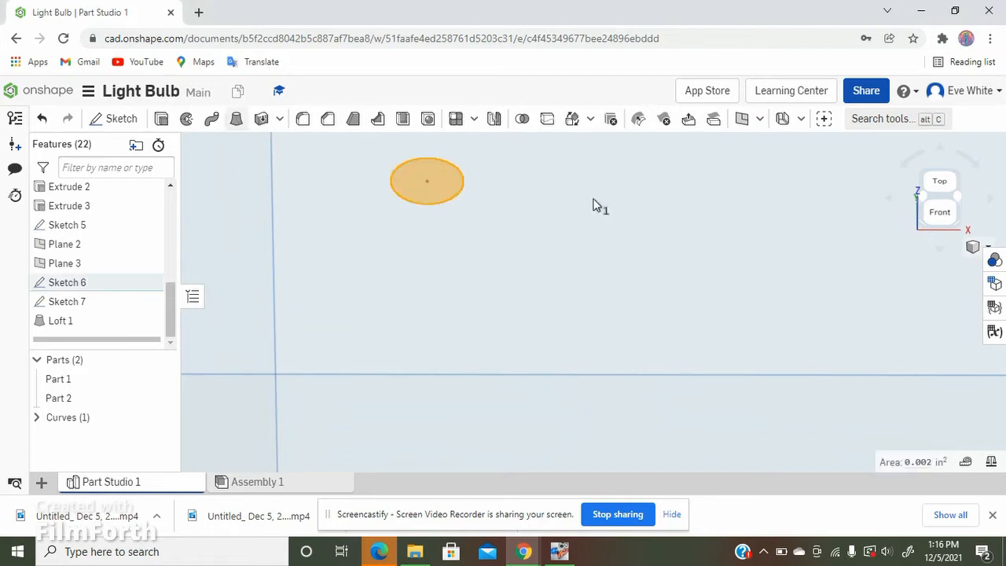
{"action": "scroll", "coordinate": [597, 196], "scroll_direction": "down", "scroll_amount": 3}
{"action": "scroll", "coordinate": [597, 197], "scroll_direction": "down", "scroll_amount": 3}
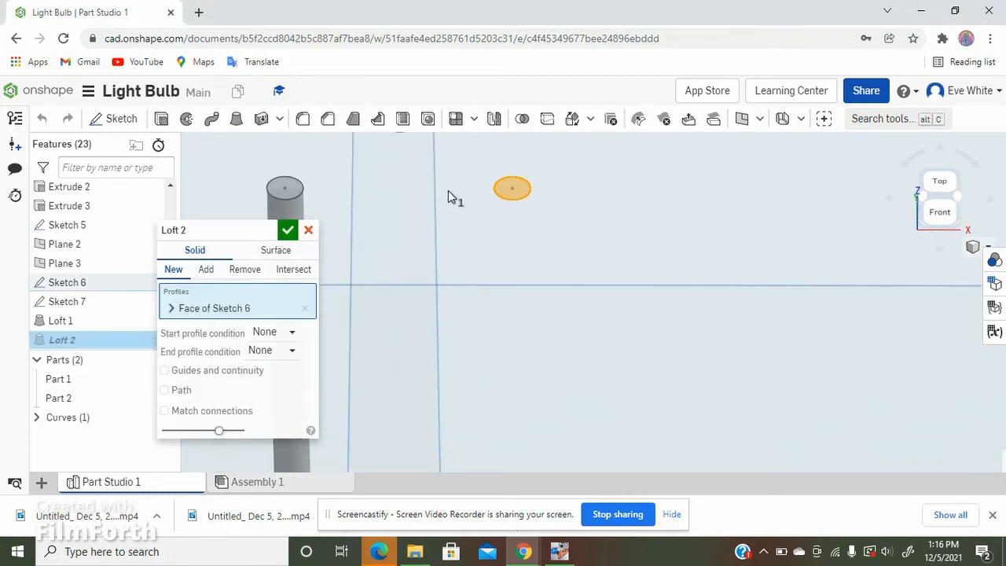
{"action": "scroll", "coordinate": [566, 164], "scroll_direction": "down", "scroll_amount": 4}
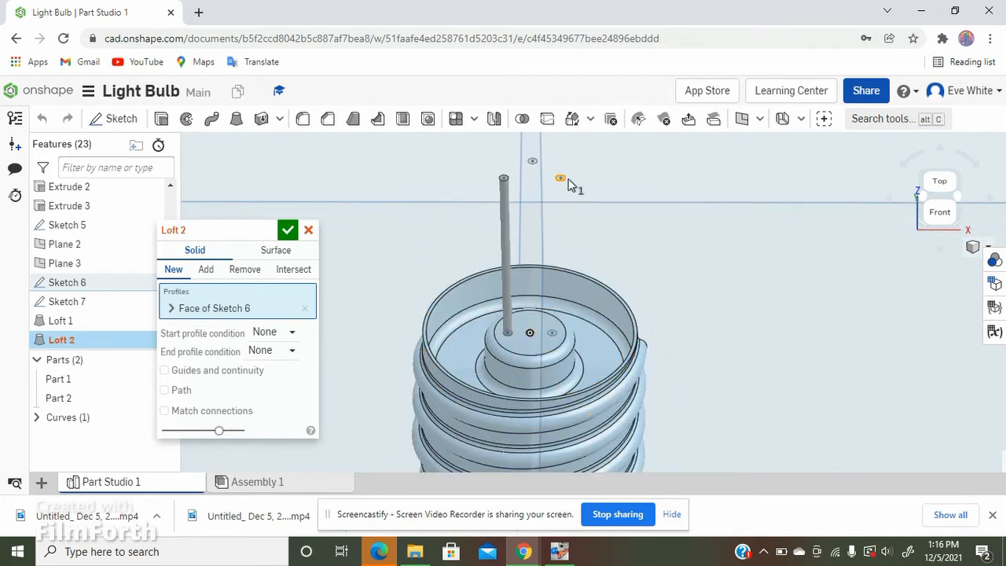
{"action": "scroll", "coordinate": [553, 354], "scroll_direction": "up", "scroll_amount": 10}
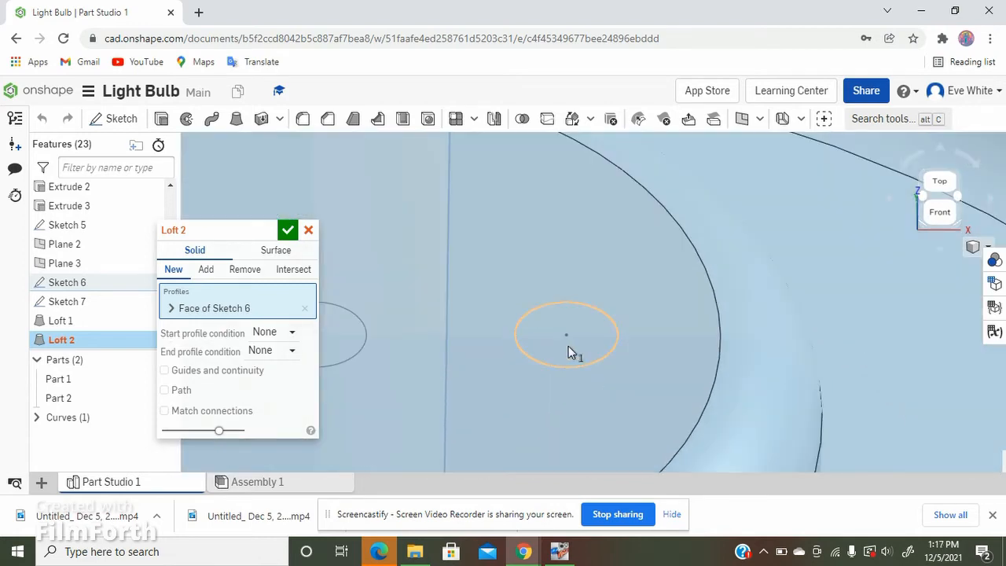
{"action": "left_click", "coordinate": [569, 351]}
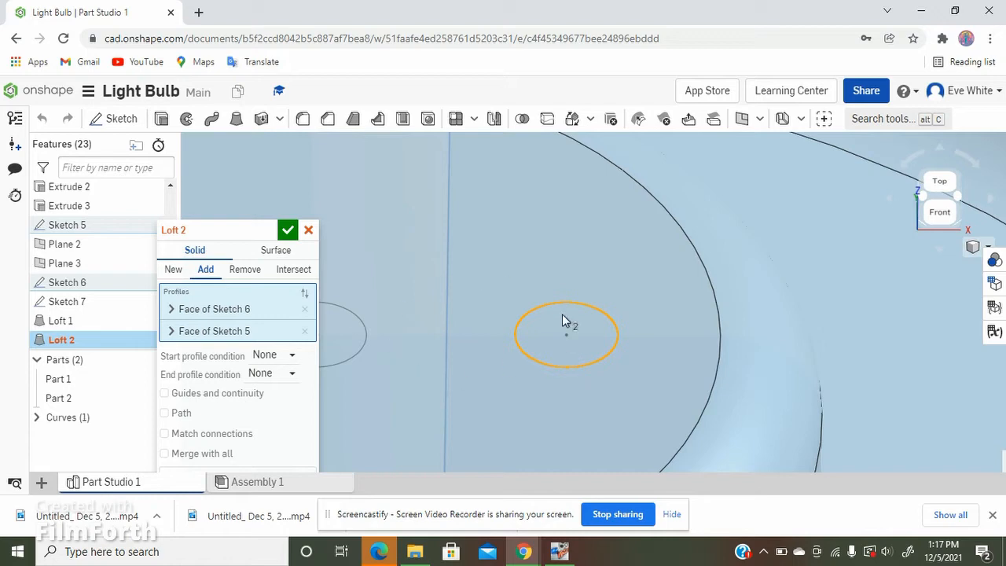
{"action": "scroll", "coordinate": [351, 263], "scroll_direction": "down", "scroll_amount": 1}
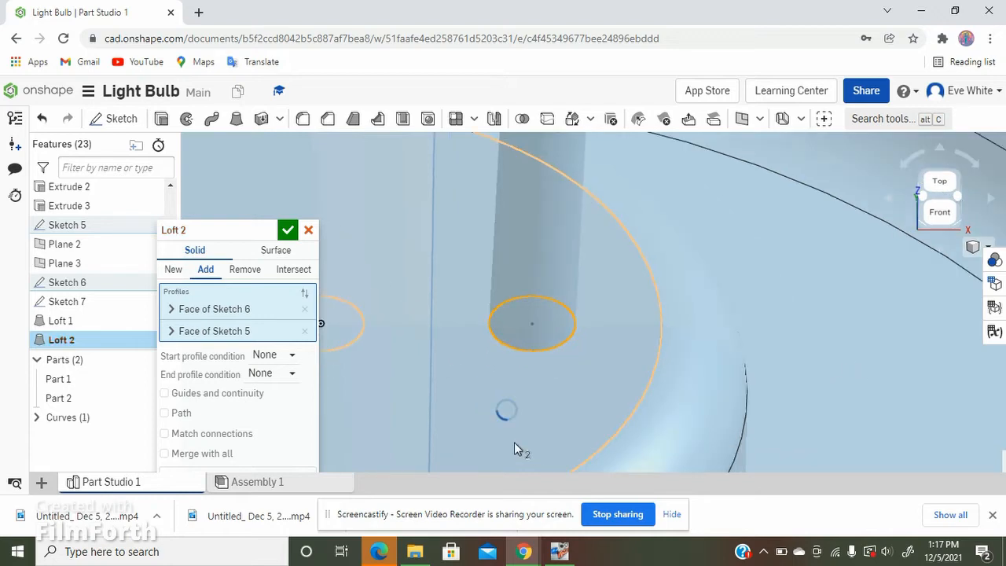
{"action": "scroll", "coordinate": [641, 436], "scroll_direction": "down", "scroll_amount": 5}
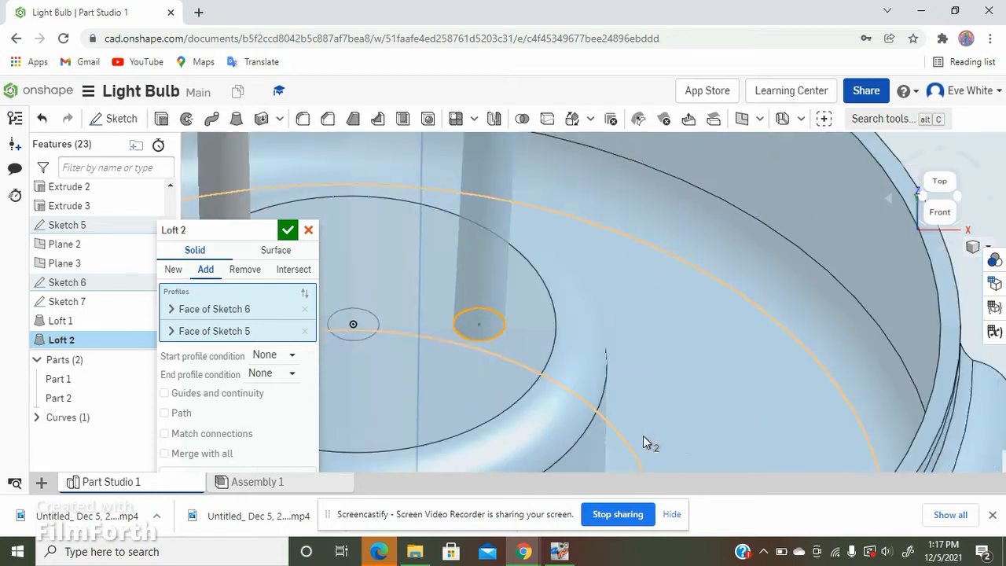
{"action": "scroll", "coordinate": [675, 437], "scroll_direction": "down", "scroll_amount": 5}
{"action": "scroll", "coordinate": [676, 437], "scroll_direction": "up", "scroll_amount": 4}
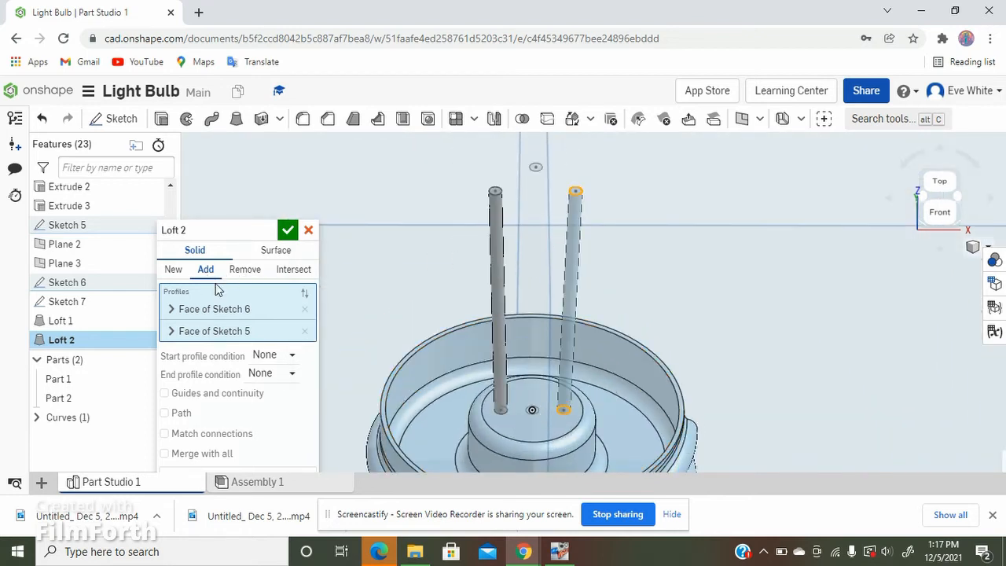
Make the right support wire's loft a new separate part and accept it.
{"action": "left_click", "coordinate": [173, 271]}
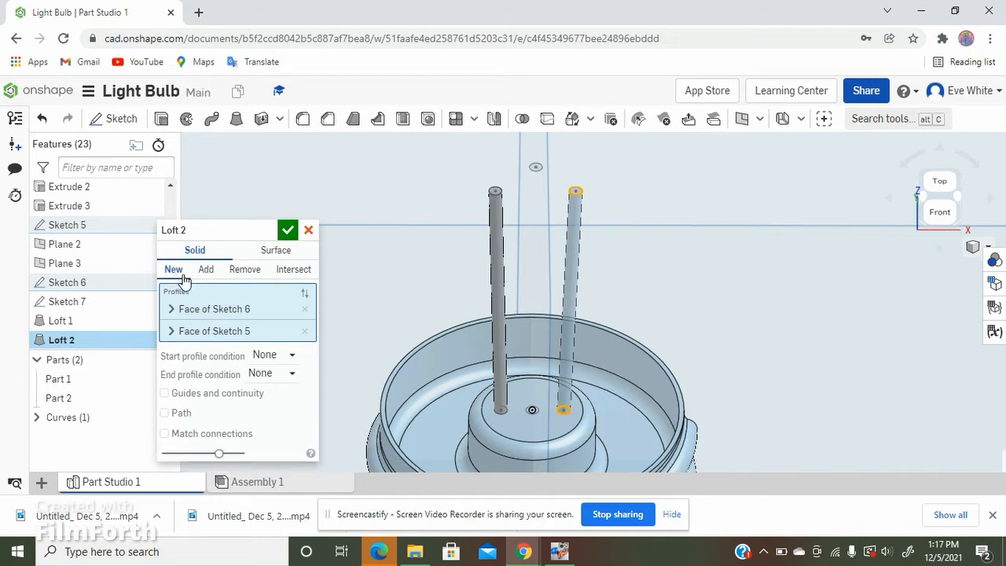
{"action": "key", "text": "Up"}
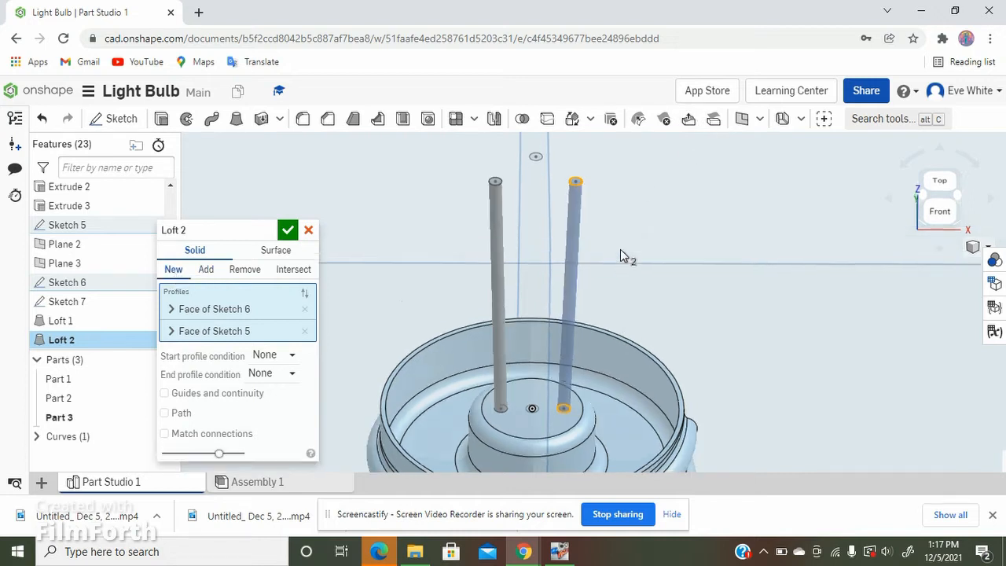
{"action": "scroll", "coordinate": [570, 431], "scroll_direction": "down", "scroll_amount": 3}
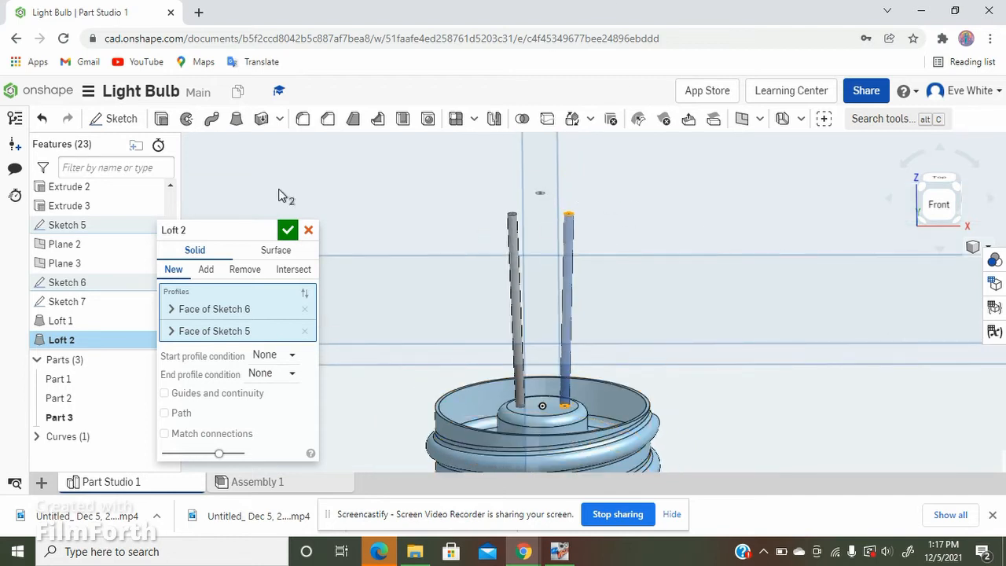
{"action": "left_click", "coordinate": [287, 231]}
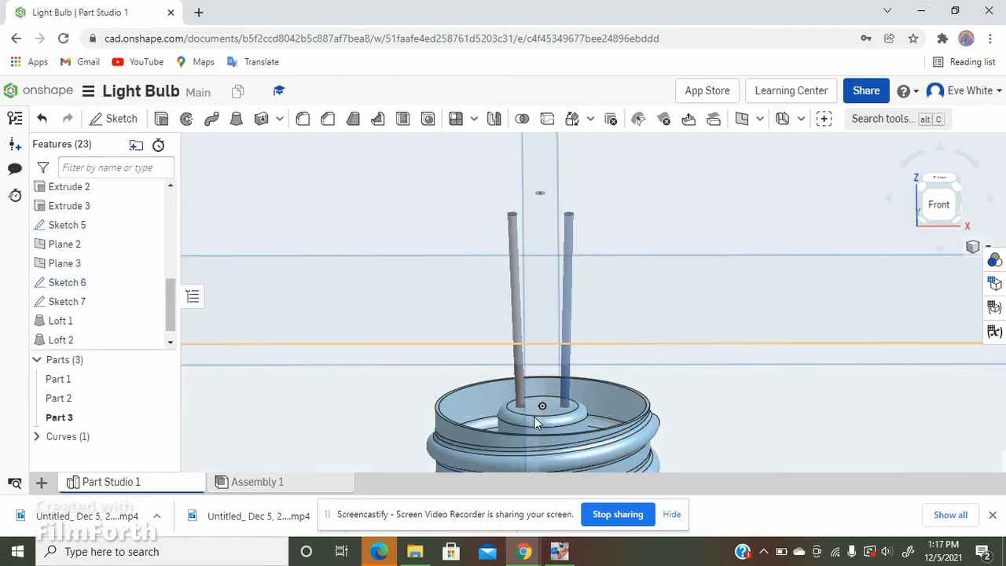
Loft between the post's centre circle in Sketch 5 and the circle in Sketch 7 on Plane 3.
{"action": "scroll", "coordinate": [543, 406], "scroll_direction": "up", "scroll_amount": 5}
{"action": "scroll", "coordinate": [552, 404], "scroll_direction": "up", "scroll_amount": 6}
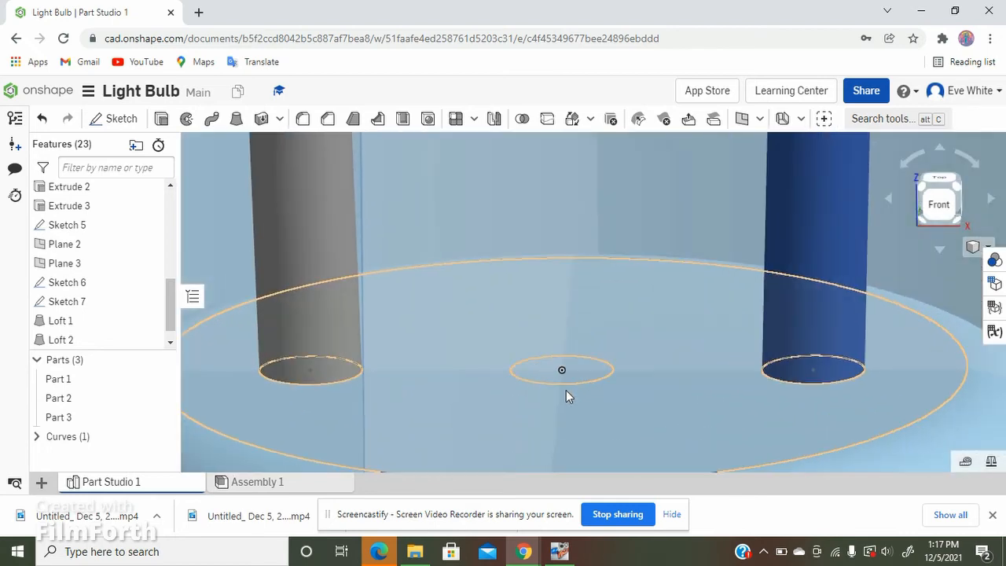
{"action": "scroll", "coordinate": [426, 397], "scroll_direction": "down", "scroll_amount": 8}
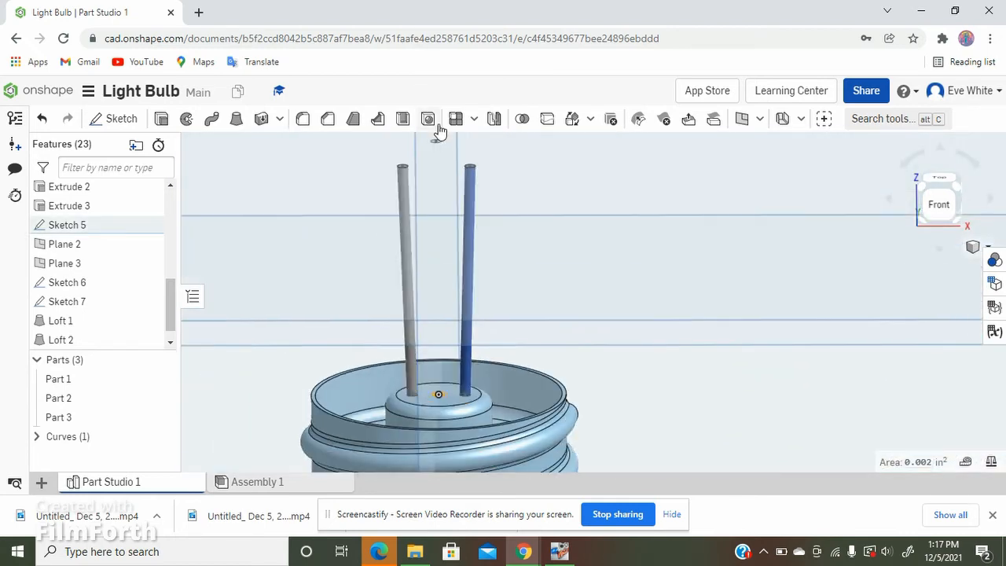
{"action": "scroll", "coordinate": [439, 143], "scroll_direction": "up", "scroll_amount": 4}
{"action": "scroll", "coordinate": [439, 143], "scroll_direction": "up", "scroll_amount": 3}
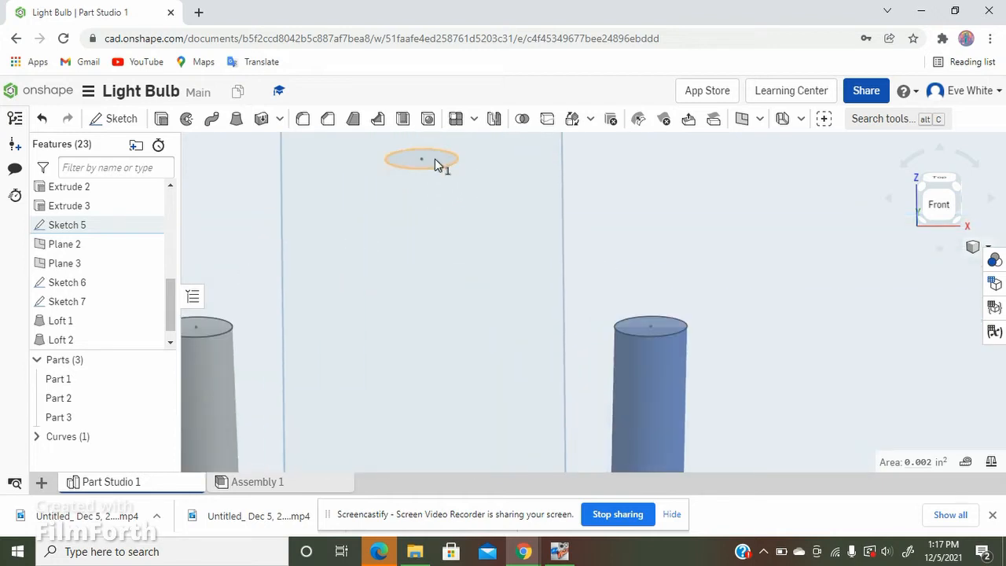
{"action": "left_click", "coordinate": [435, 158]}
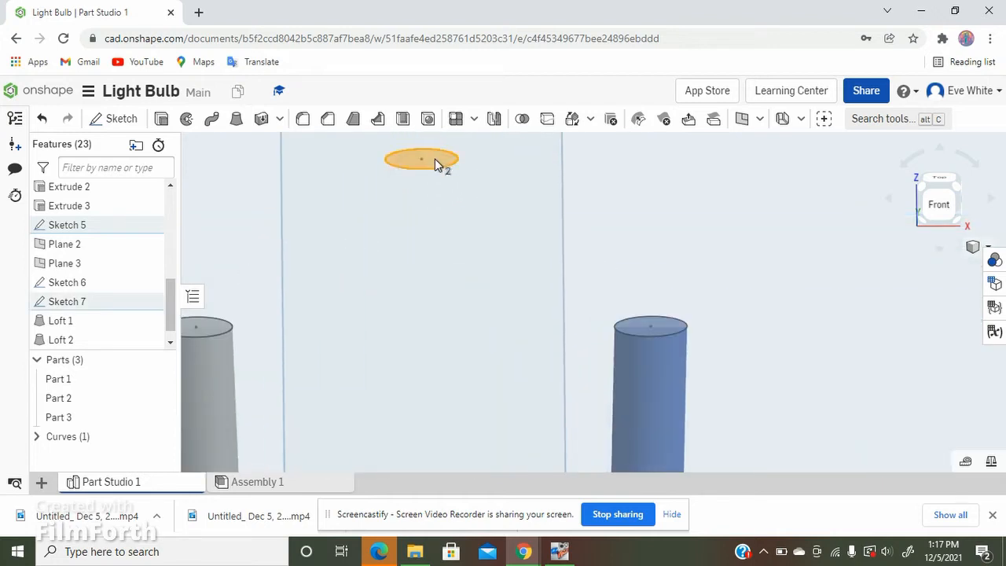
{"action": "left_click", "coordinate": [238, 119]}
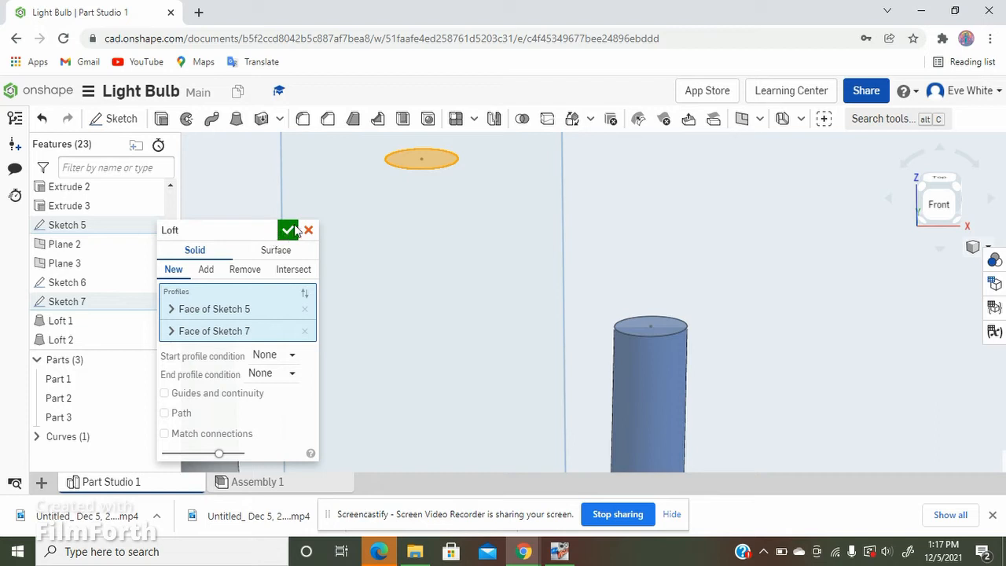
Make the centre support wire's loft a new separate part and accept it.
{"action": "left_click", "coordinate": [206, 269]}
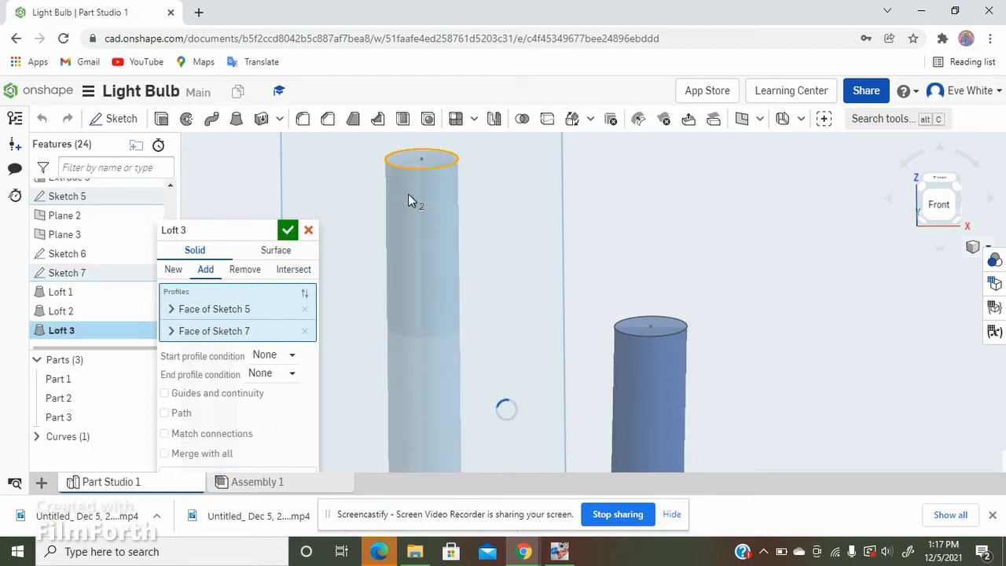
{"action": "left_click", "coordinate": [173, 271]}
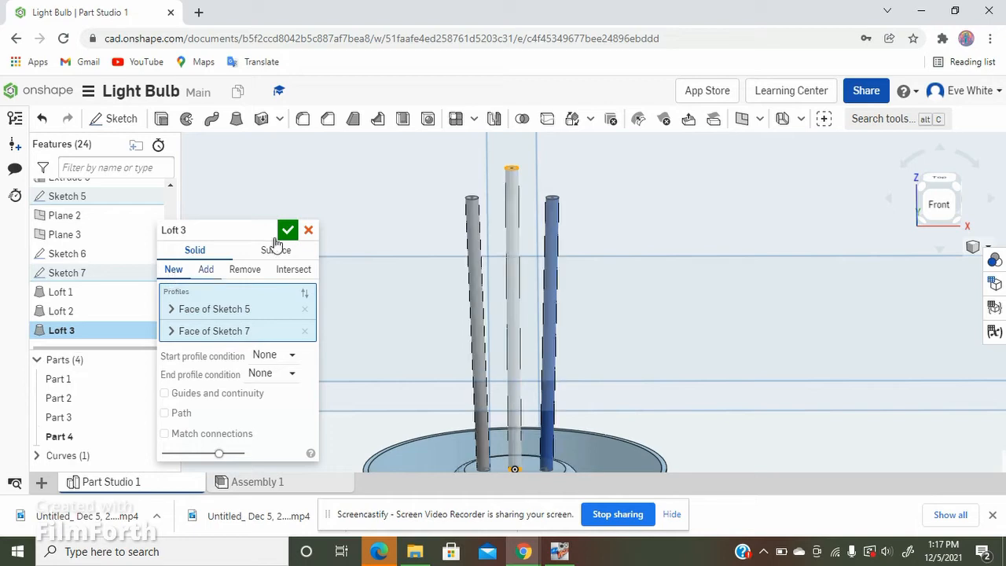
{"action": "scroll", "coordinate": [637, 262], "scroll_direction": "down", "scroll_amount": 3}
{"action": "mouse_move", "coordinate": [674, 243]}
{"action": "right_mouse_down"}
{"action": "mouse_move", "coordinate": [660, 281]}
{"action": "mouse_move", "coordinate": [658, 270]}
{"action": "mouse_move", "coordinate": [679, 254]}
{"action": "mouse_move", "coordinate": [666, 237]}
{"action": "right_mouse_up"}
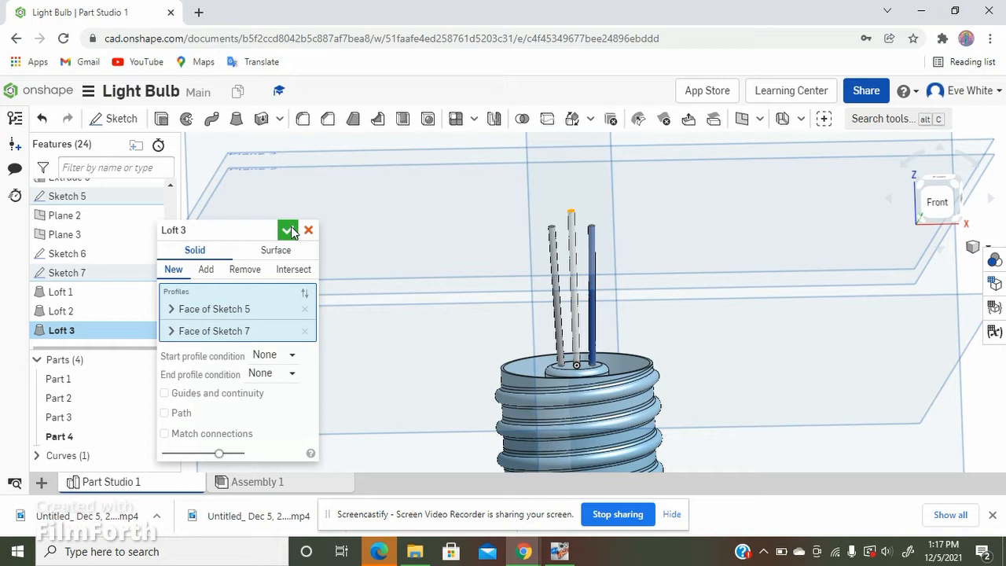
{"action": "left_click", "coordinate": [288, 230]}
Examine the upper ends of the three support wires in the front view.
{"action": "scroll", "coordinate": [608, 223], "scroll_direction": "up", "scroll_amount": 3}
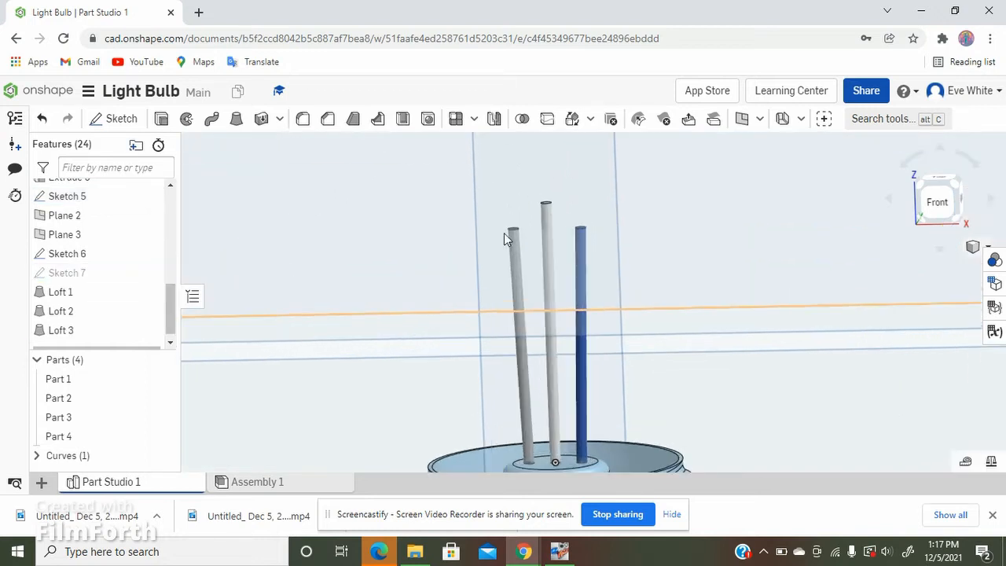
{"action": "scroll", "coordinate": [550, 225], "scroll_direction": "up", "scroll_amount": 5}
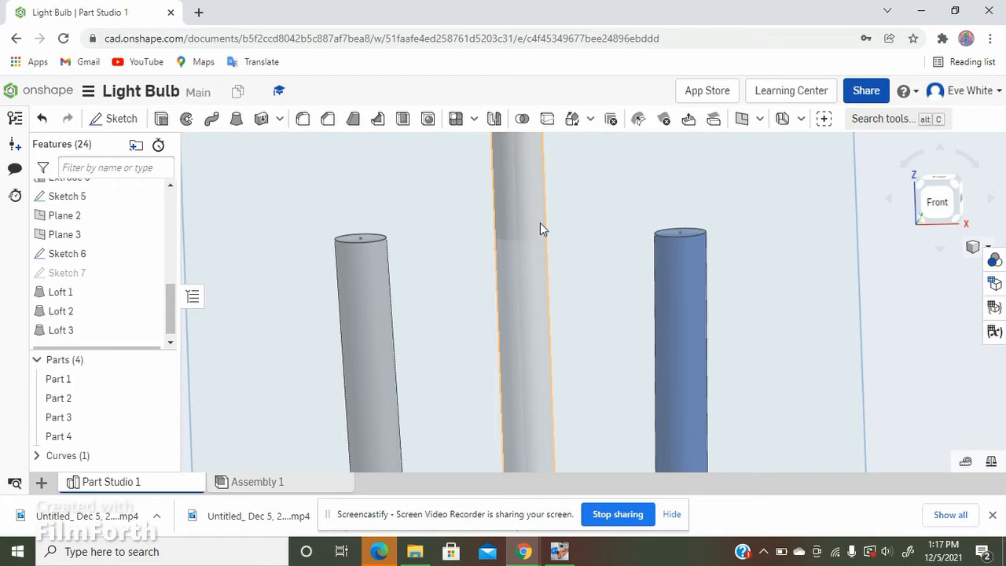
{"action": "left_click", "coordinate": [942, 208]}
{"action": "scroll", "coordinate": [618, 258], "scroll_direction": "up", "scroll_amount": 3}
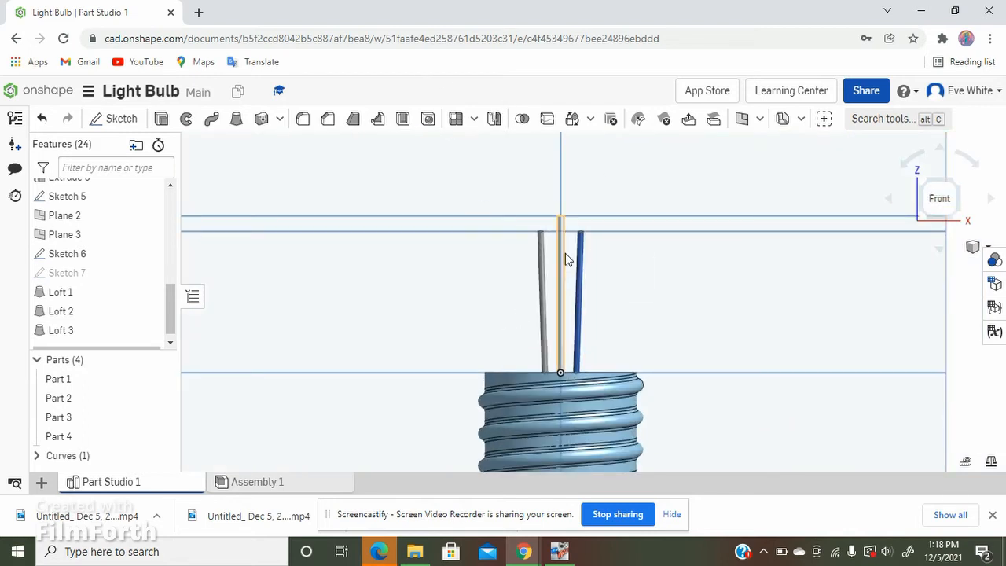
{"action": "scroll", "coordinate": [572, 191], "scroll_direction": "up", "scroll_amount": 6}
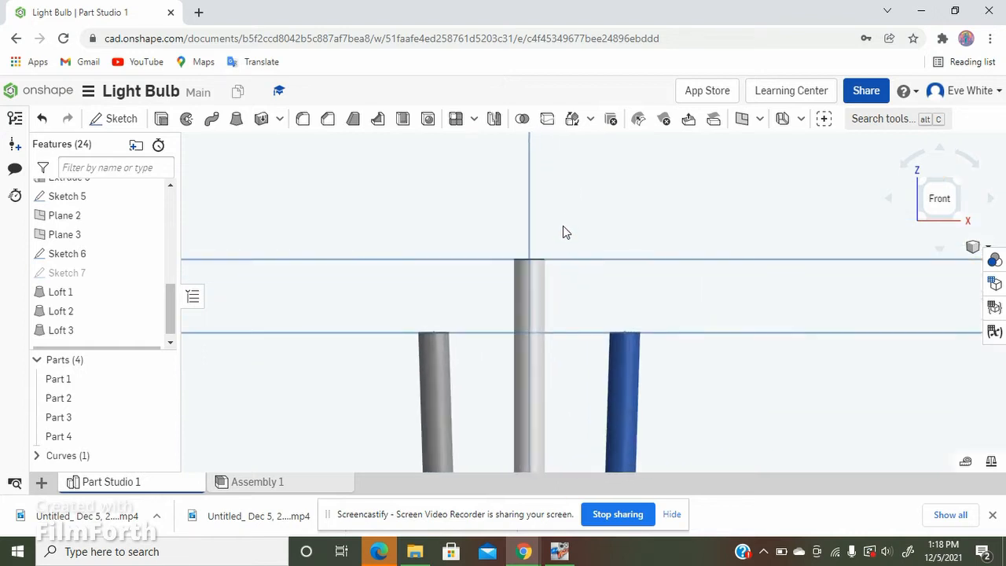
Fillet the top faces of all three rods with a 0.012 in radius.
{"action": "right_click_drag", "start_coordinate": [563, 226], "coordinate": [563, 245]}
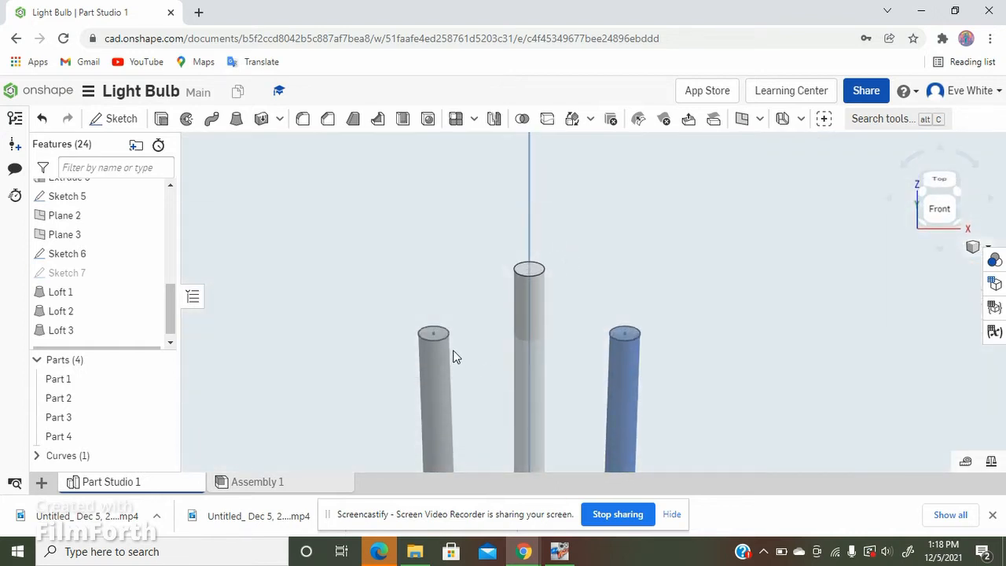
{"action": "scroll", "coordinate": [451, 354], "scroll_direction": "up", "scroll_amount": 3}
{"action": "left_click", "coordinate": [418, 313]}
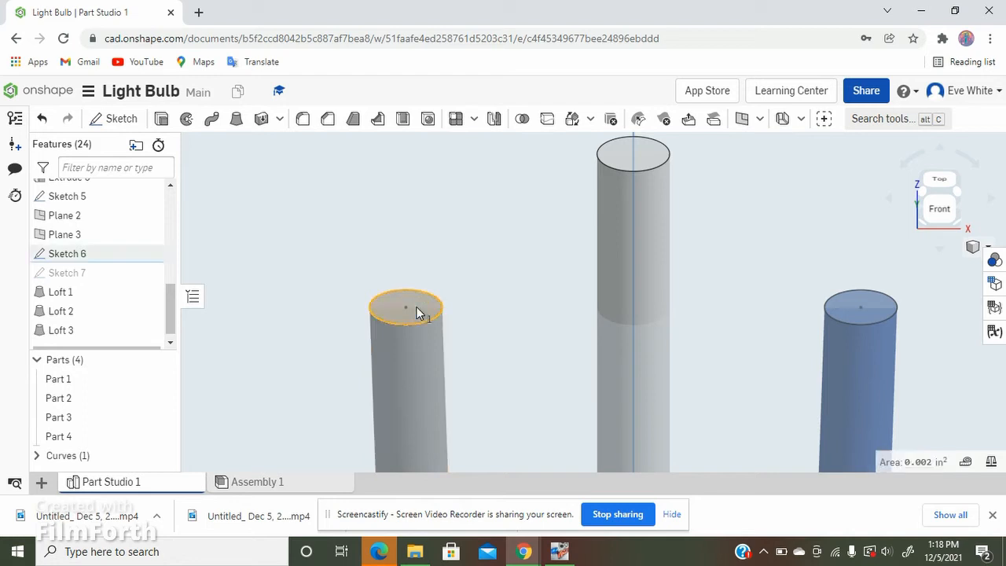
{"action": "left_click", "coordinate": [638, 159]}
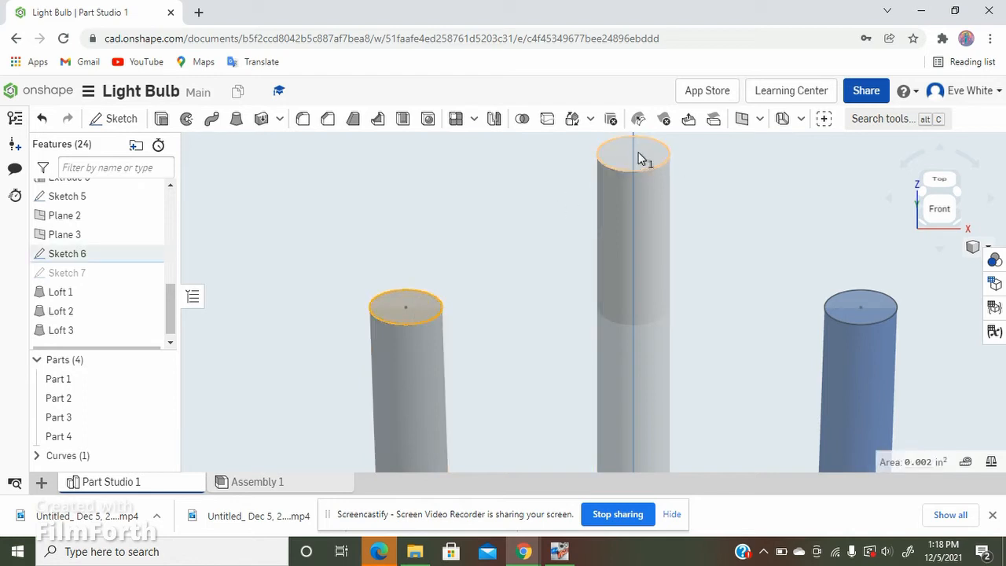
{"action": "left_click", "coordinate": [880, 314]}
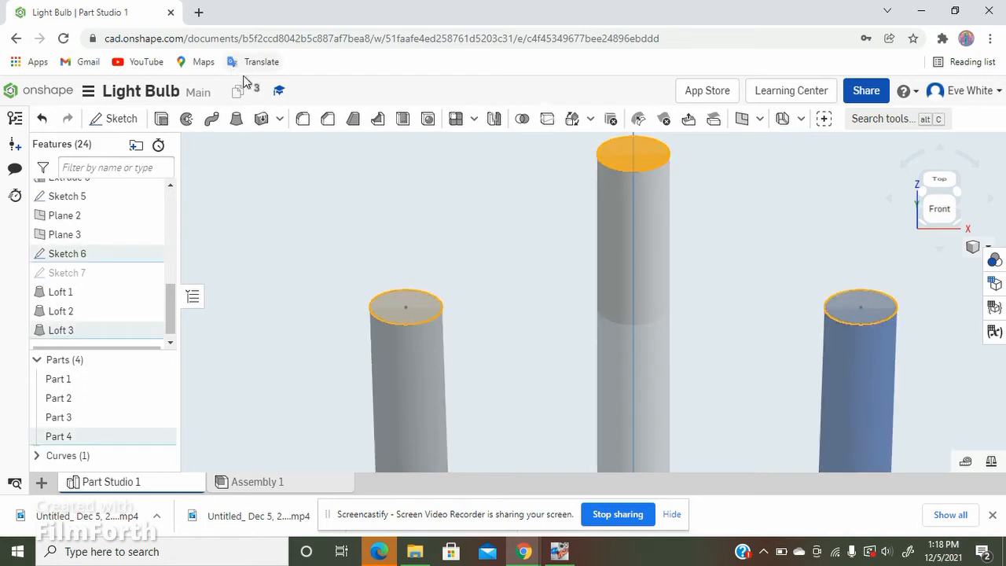
{"action": "left_click", "coordinate": [307, 121]}
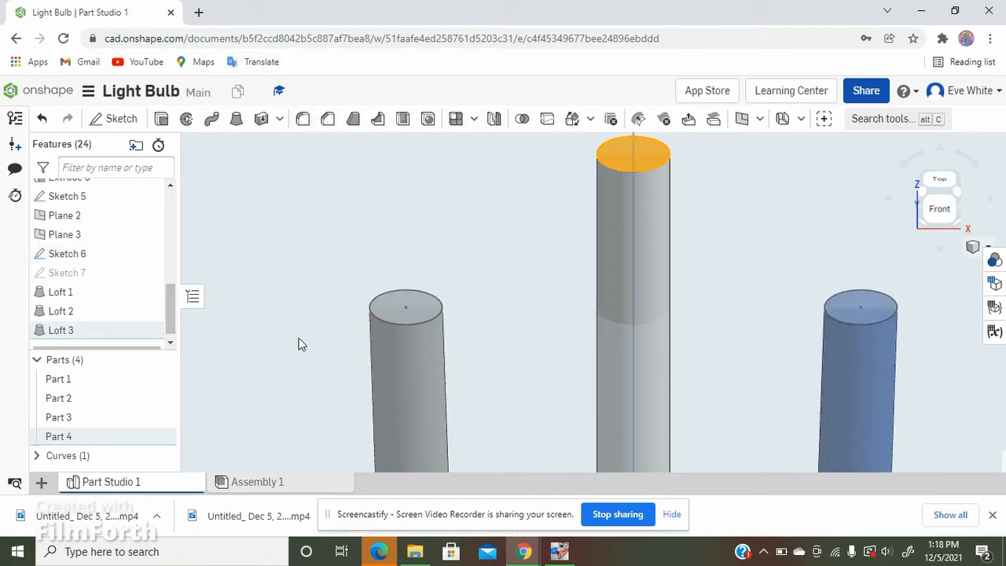
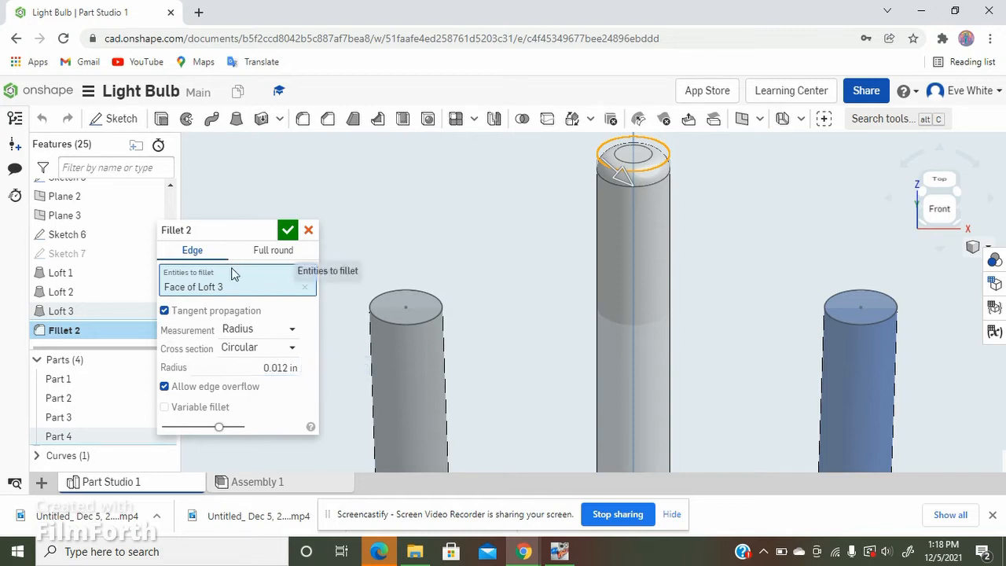
{"action": "left_click", "coordinate": [388, 315]}
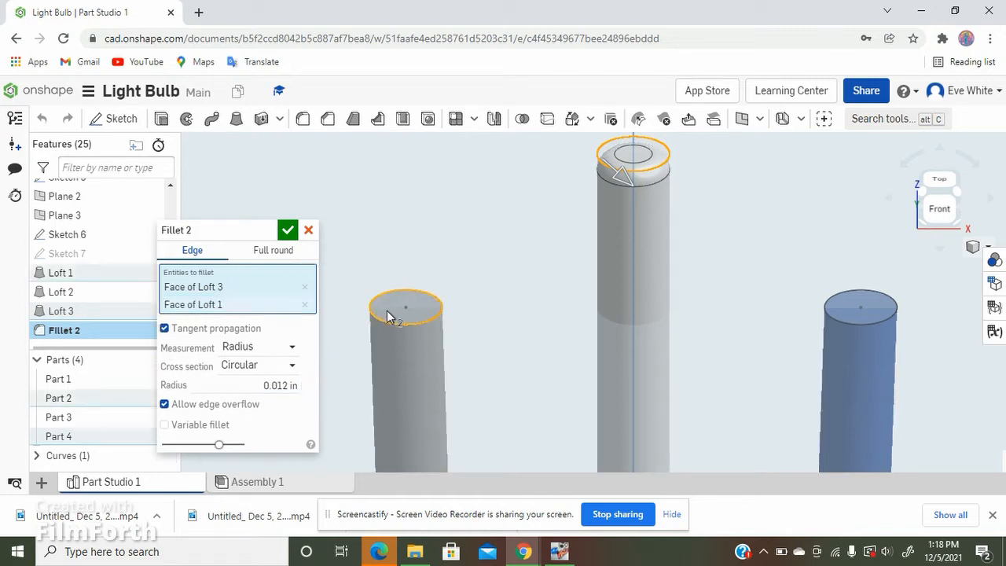
{"action": "left_click", "coordinate": [882, 312]}
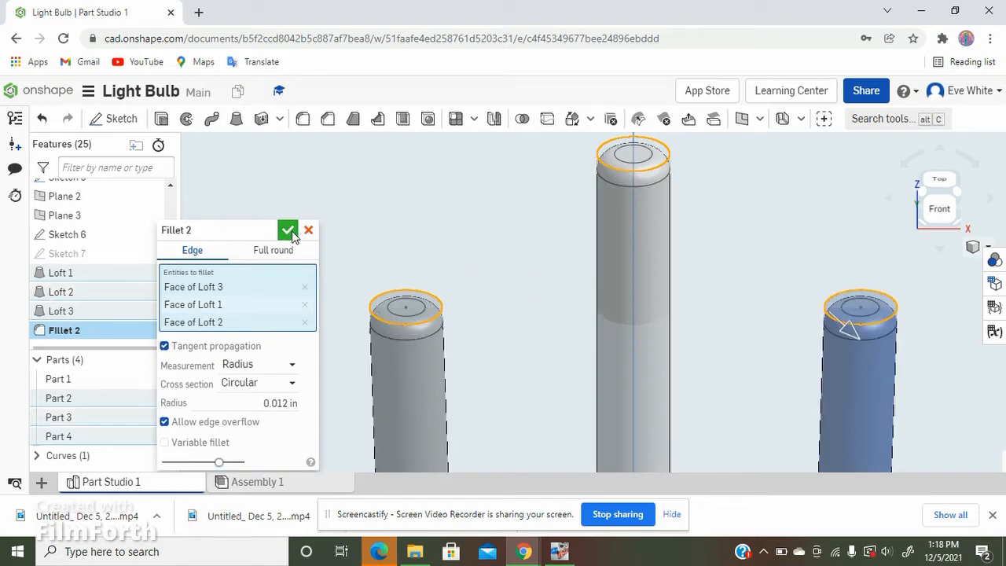
{"action": "scroll", "coordinate": [250, 181], "scroll_direction": "down", "scroll_amount": 4}
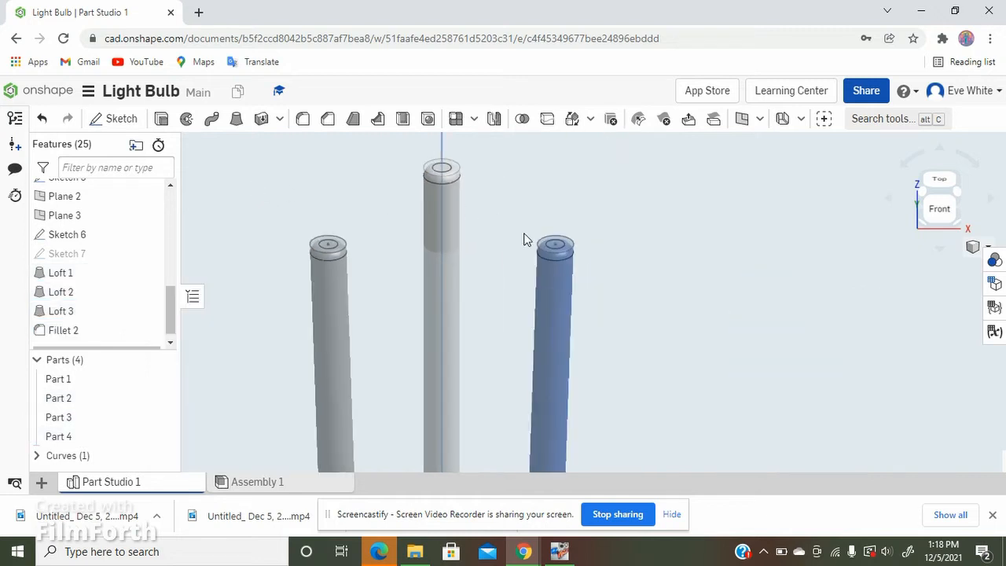
Show the hidden Sketch 7 at the top of the middle rod.
{"action": "right_click_drag", "start_coordinate": [662, 325], "coordinate": [672, 266]}
{"action": "scroll", "coordinate": [672, 266], "scroll_direction": "down", "scroll_amount": 3}
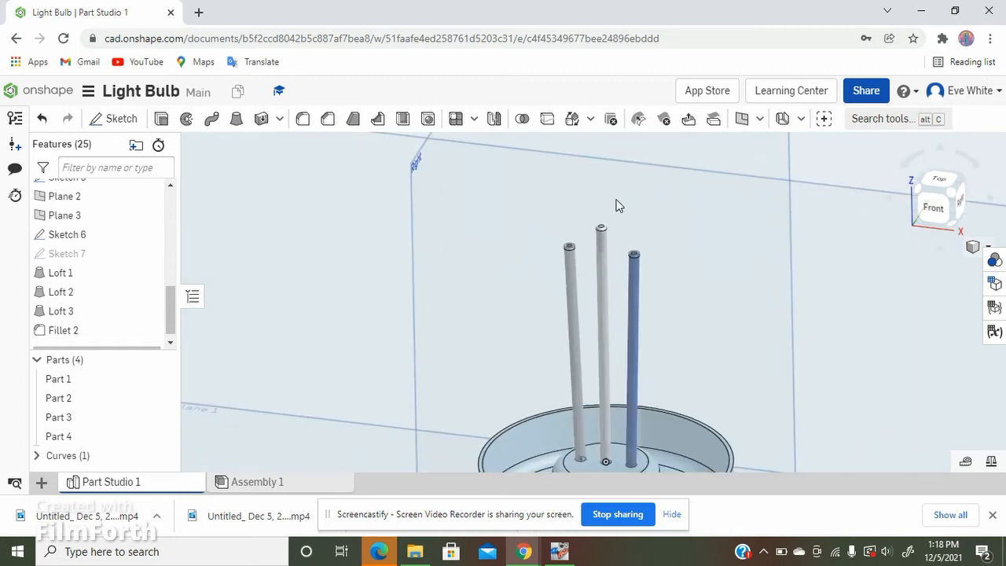
{"action": "scroll", "coordinate": [625, 218], "scroll_direction": "up", "scroll_amount": 3}
{"action": "scroll", "coordinate": [618, 224], "scroll_direction": "up", "scroll_amount": 3}
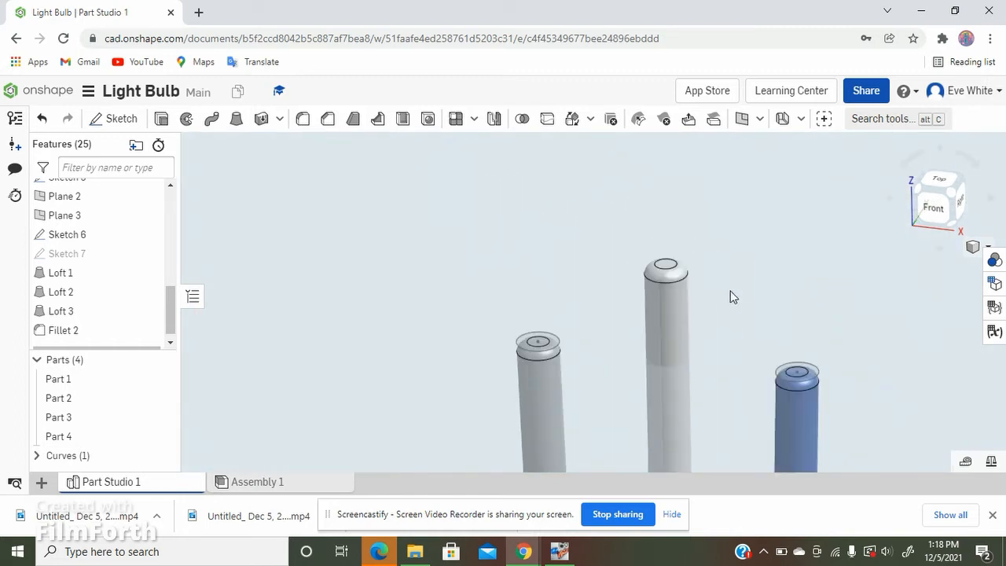
{"action": "scroll", "coordinate": [703, 273], "scroll_direction": "up", "scroll_amount": 3}
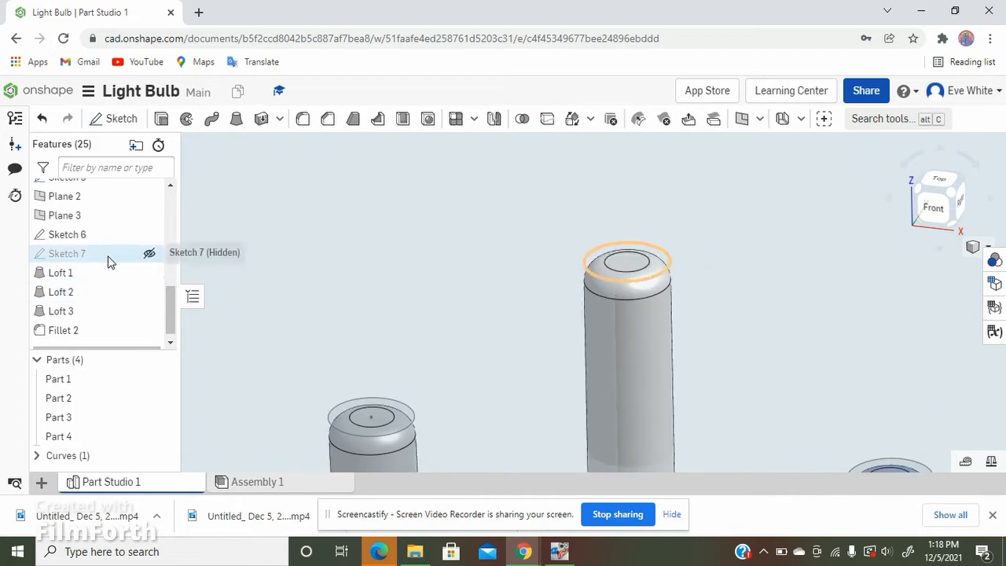
{"action": "left_click", "coordinate": [148, 253]}
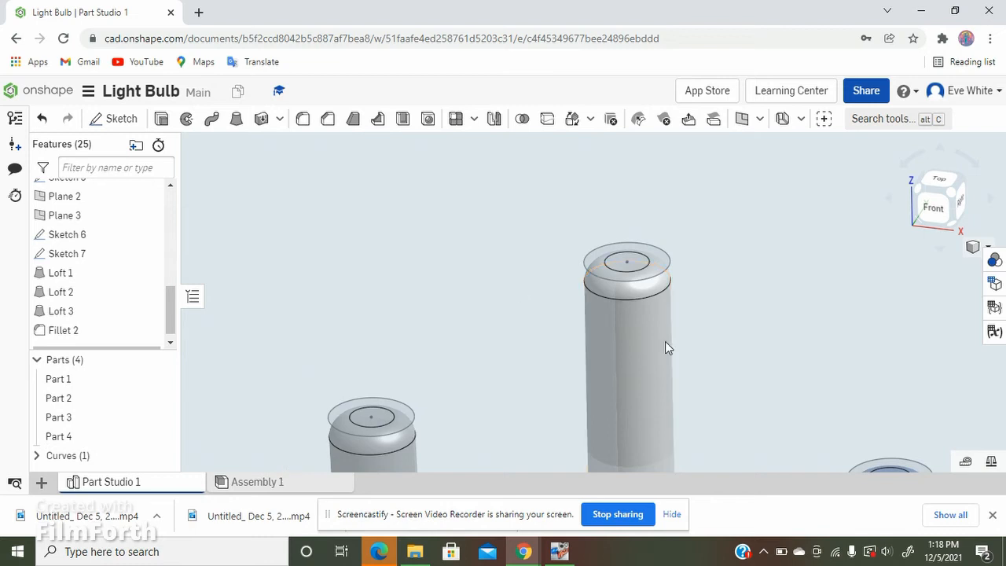
Select the Right plane as the reference and view the rod tops from the front.
{"action": "scroll", "coordinate": [308, 211], "scroll_direction": "down", "scroll_amount": 6}
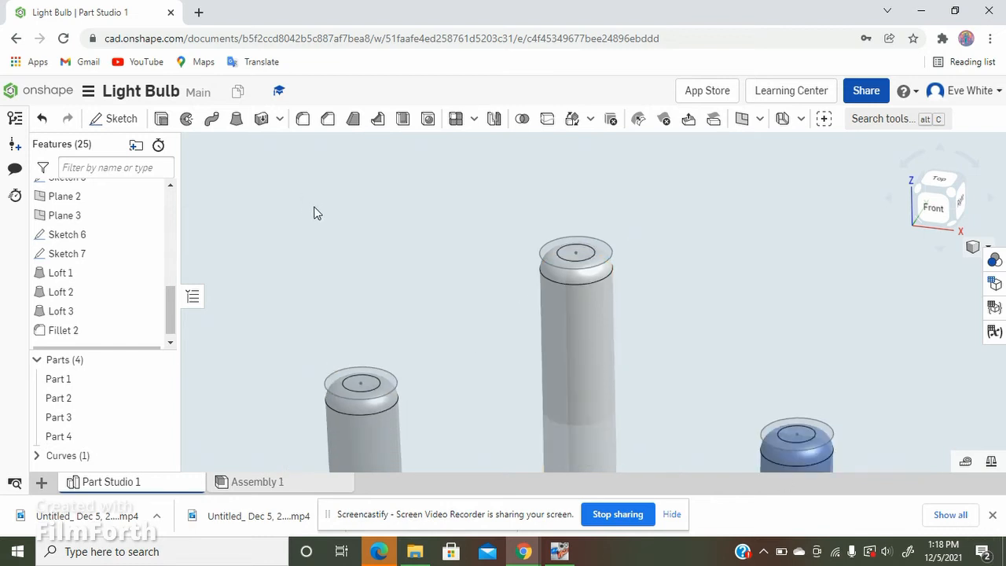
{"action": "scroll", "coordinate": [679, 320], "scroll_direction": "down", "scroll_amount": 5}
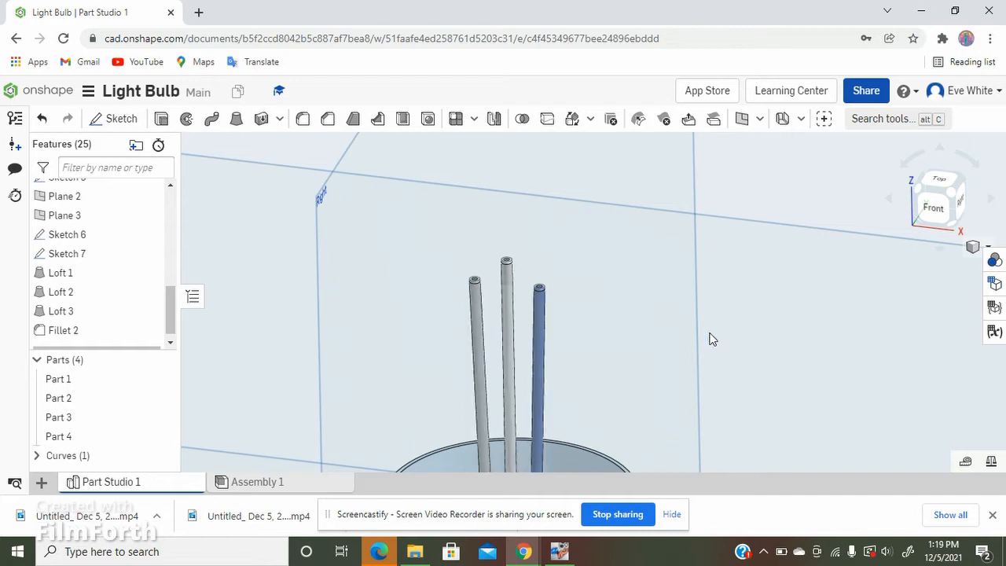
{"action": "right_click_drag", "start_coordinate": [748, 179], "coordinate": [729, 173]}
{"action": "right_click", "coordinate": [729, 173]}
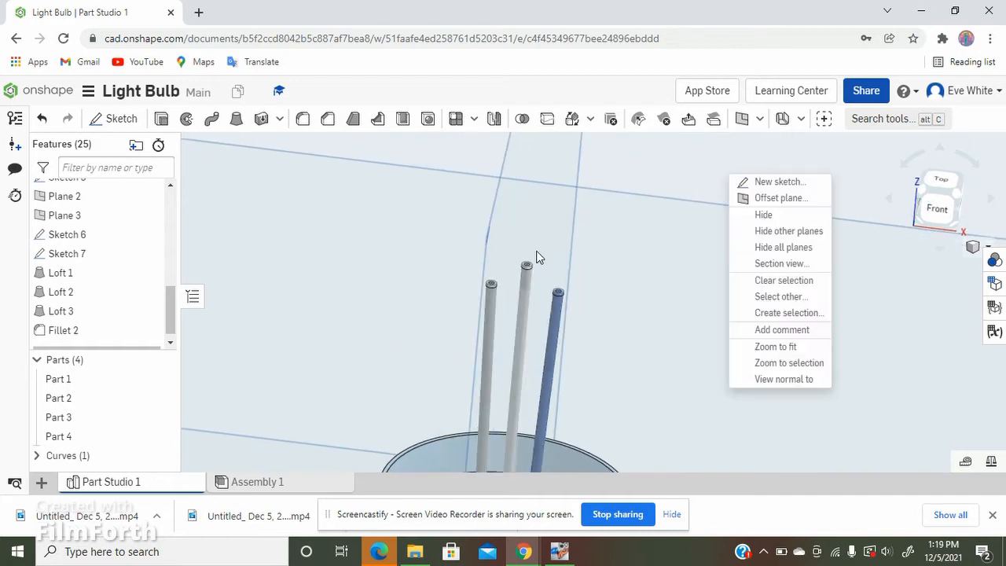
{"action": "left_click", "coordinate": [398, 318]}
{"action": "right_click_drag", "start_coordinate": [823, 369], "coordinate": [470, 393]}
{"action": "scroll", "coordinate": [364, 238], "scroll_direction": "down", "scroll_amount": 5}
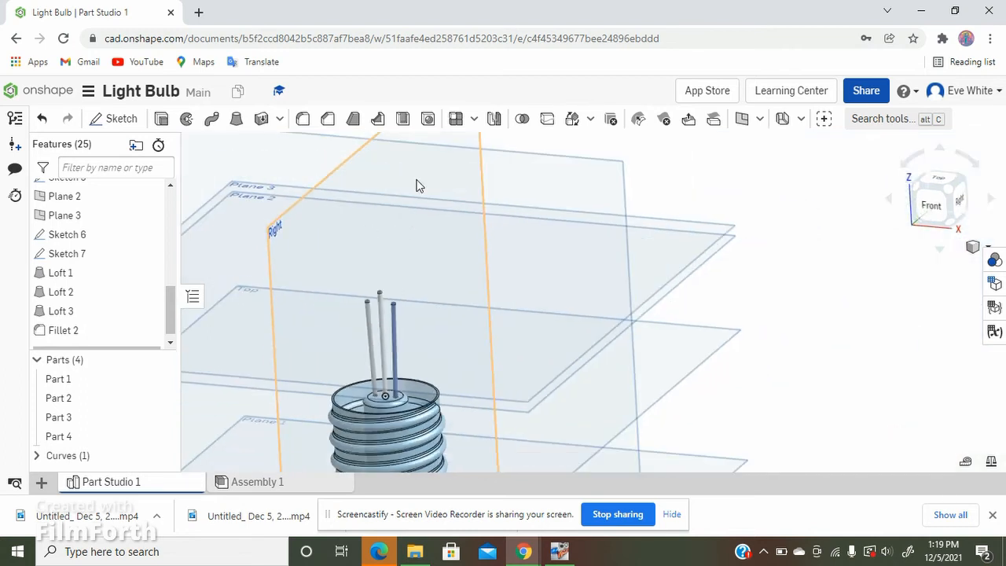
{"action": "left_click", "coordinate": [467, 140]}
{"action": "right_click_drag", "start_coordinate": [271, 299], "coordinate": [281, 305]}
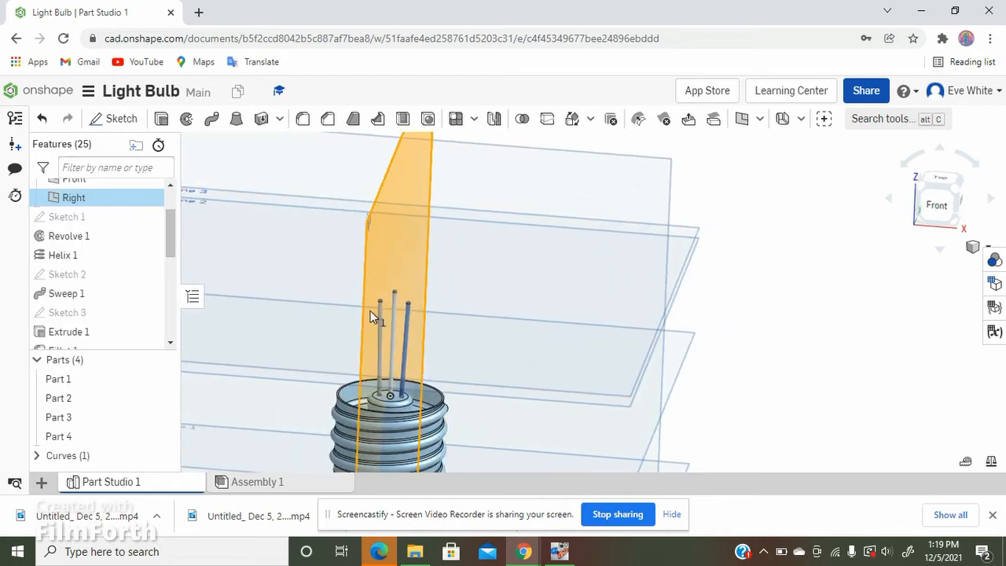
{"action": "scroll", "coordinate": [371, 311], "scroll_direction": "up", "scroll_amount": 8}
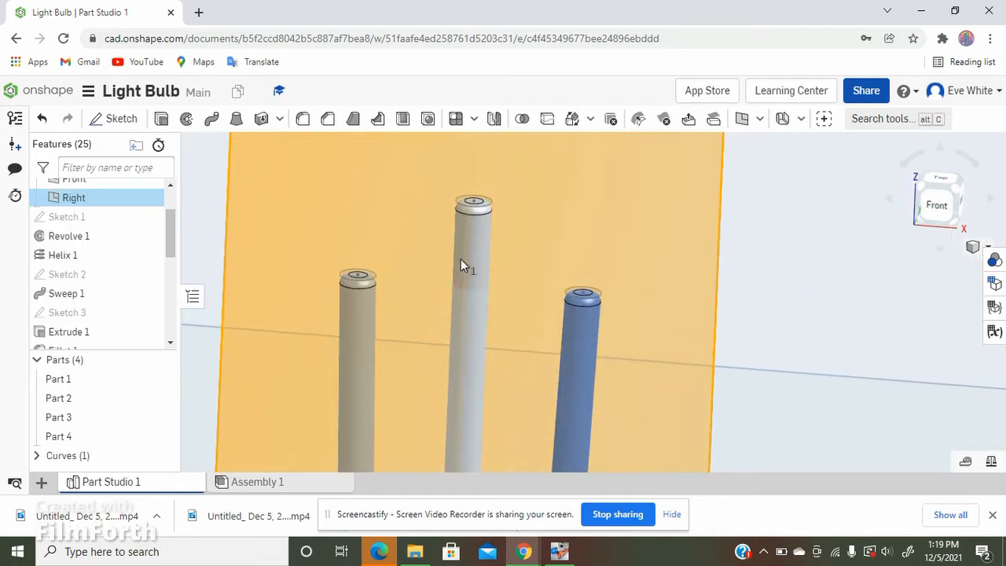
{"action": "scroll", "coordinate": [389, 284], "scroll_direction": "down", "scroll_amount": 10}
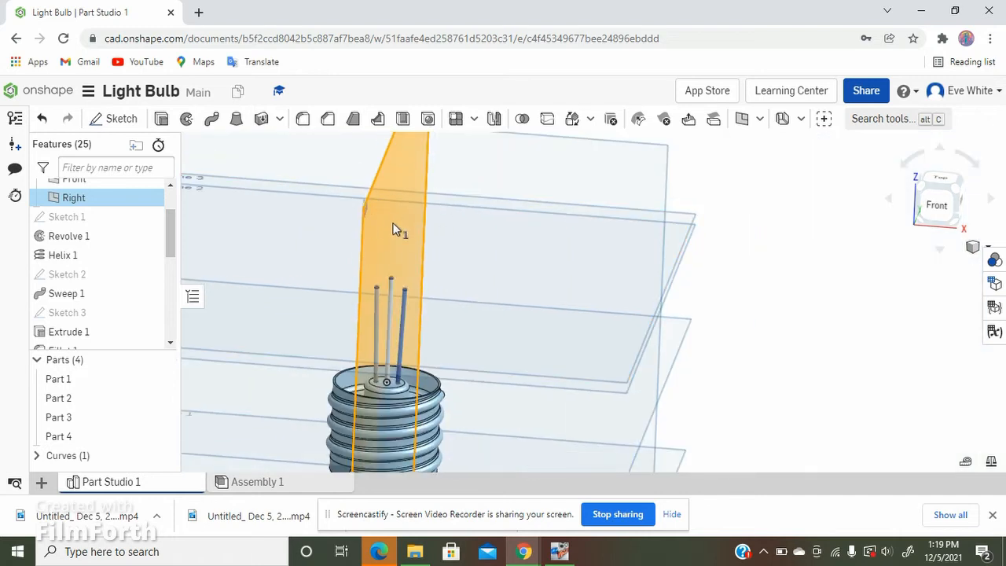
{"action": "right_click_drag", "start_coordinate": [395, 222], "coordinate": [390, 220]}
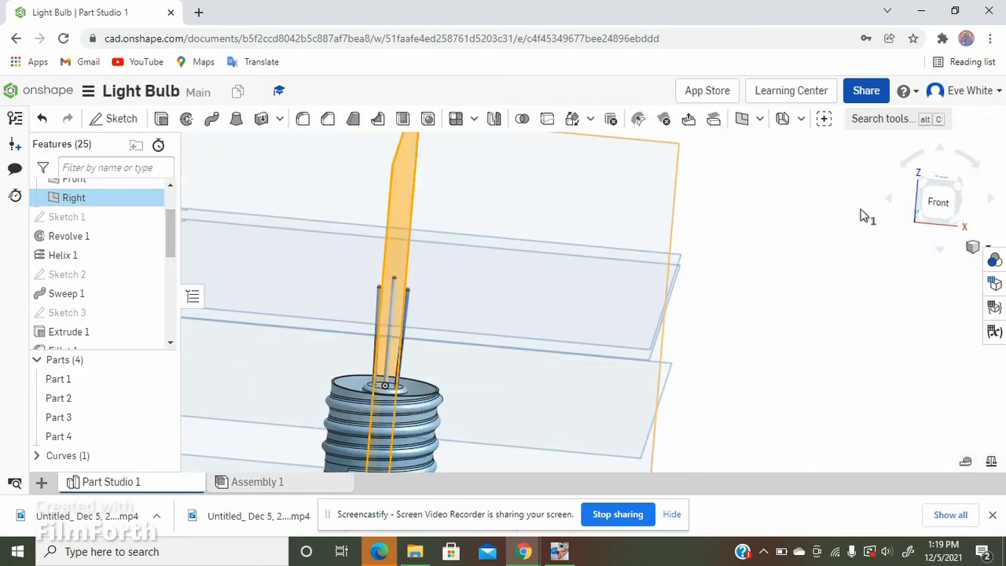
{"action": "left_click", "coordinate": [934, 203]}
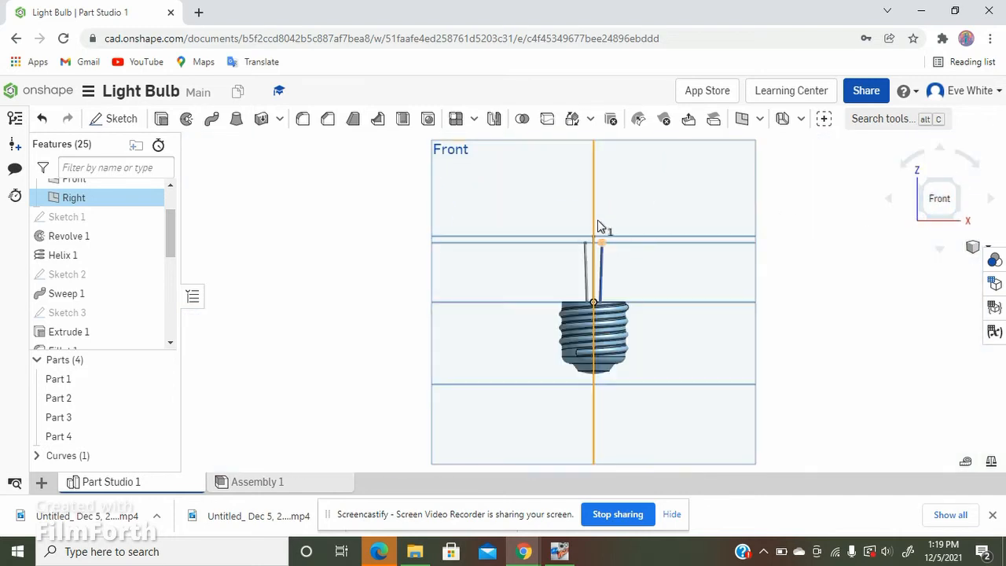
{"action": "scroll", "coordinate": [601, 243], "scroll_direction": "up", "scroll_amount": 3}
{"action": "scroll", "coordinate": [601, 250], "scroll_direction": "up", "scroll_amount": 3}
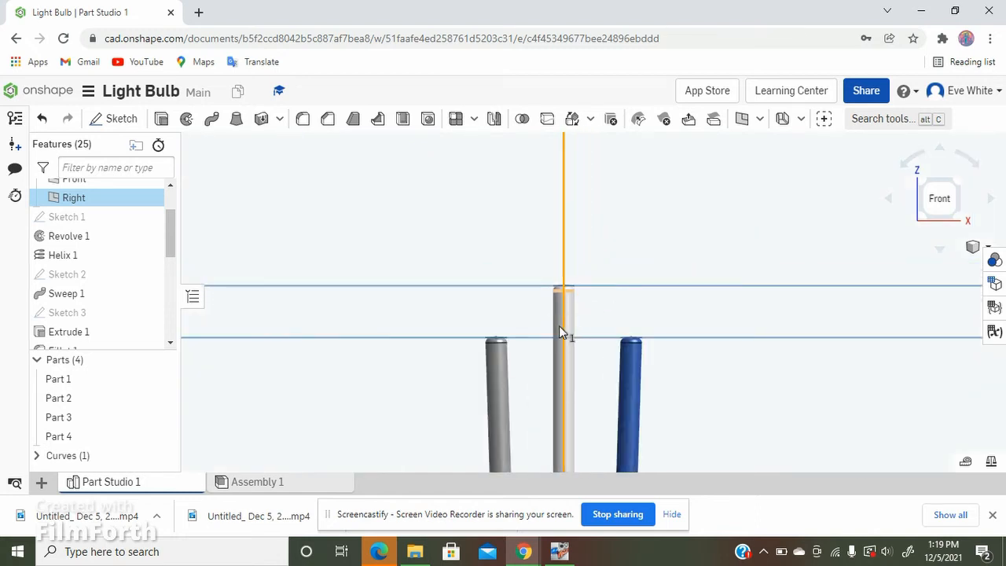
{"action": "scroll", "coordinate": [559, 325], "scroll_direction": "up", "scroll_amount": 3}
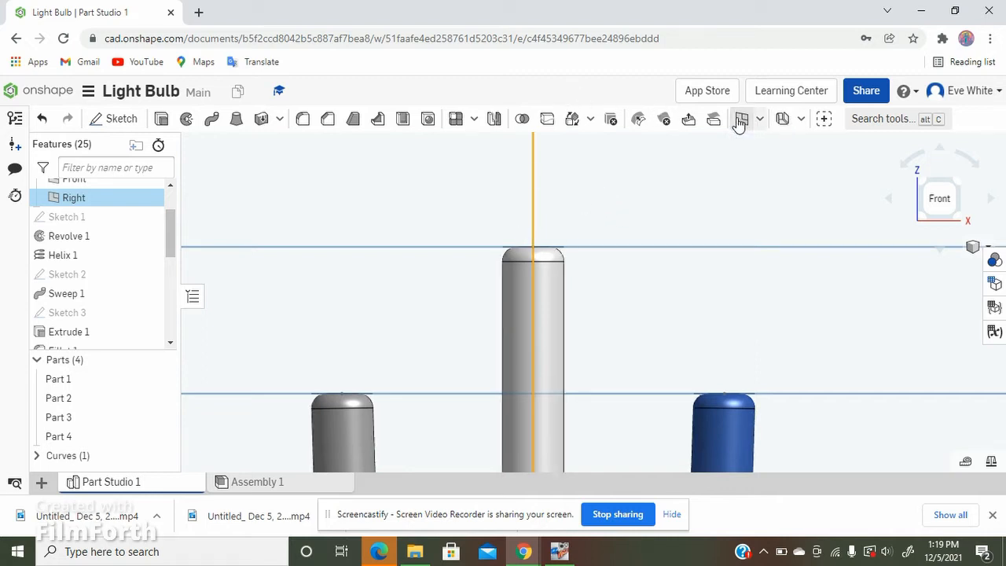
Create a Plane point plane parallel to the Right plane through the Sketch 6 centre point on top of the blue rod.
{"action": "scroll", "coordinate": [195, 202], "scroll_direction": "up", "scroll_amount": 4}
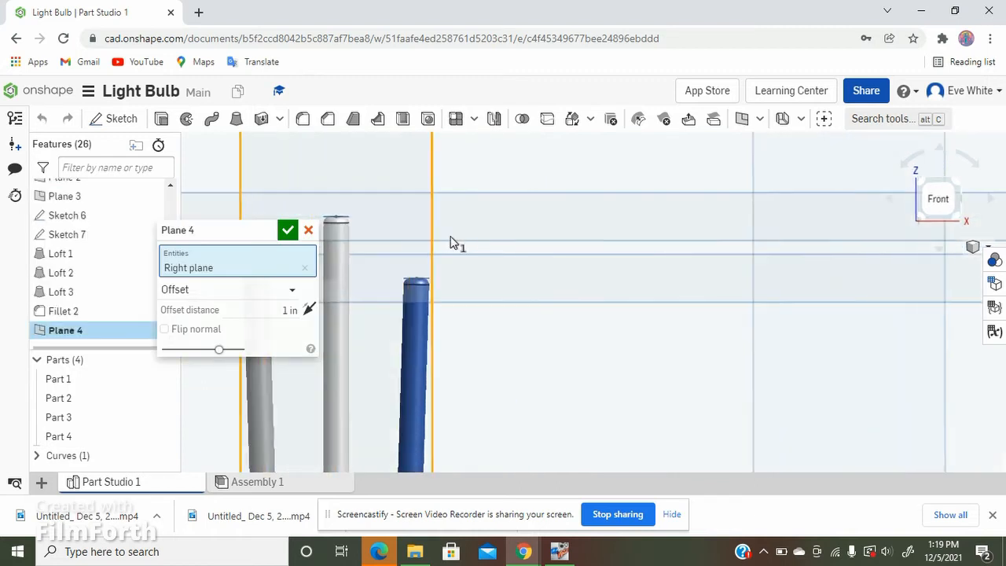
{"action": "right_click_drag", "start_coordinate": [451, 242], "coordinate": [606, 361]}
{"action": "scroll", "coordinate": [607, 360], "scroll_direction": "up", "scroll_amount": 10}
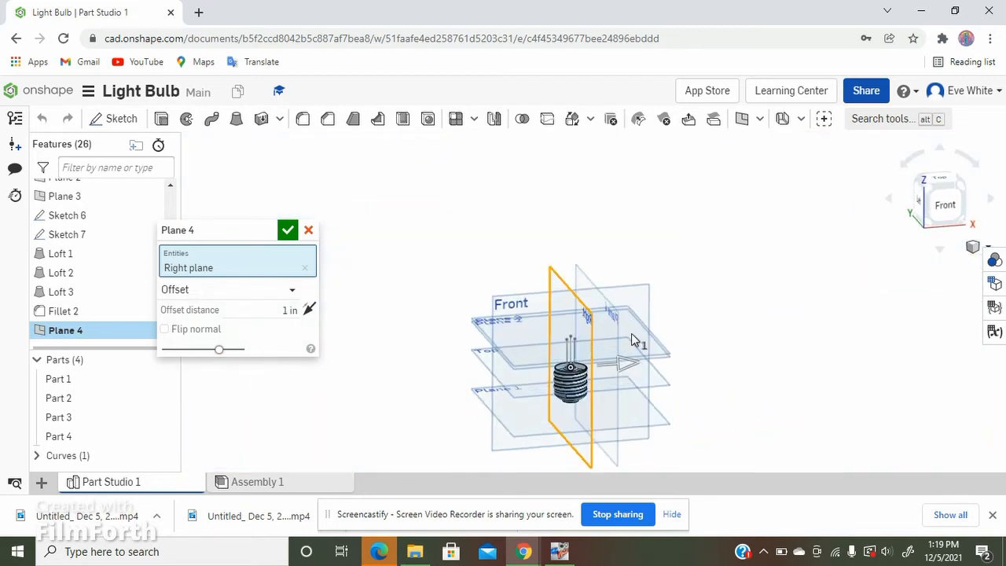
{"action": "right_click_drag", "start_coordinate": [632, 333], "coordinate": [620, 348]}
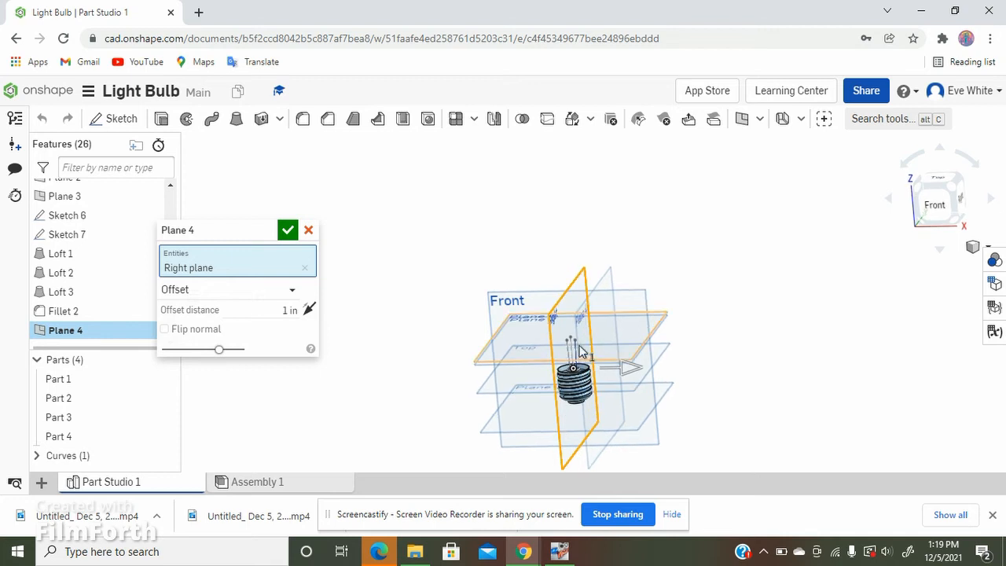
{"action": "scroll", "coordinate": [576, 339], "scroll_direction": "down", "scroll_amount": 3}
{"action": "scroll", "coordinate": [576, 338], "scroll_direction": "down", "scroll_amount": 5}
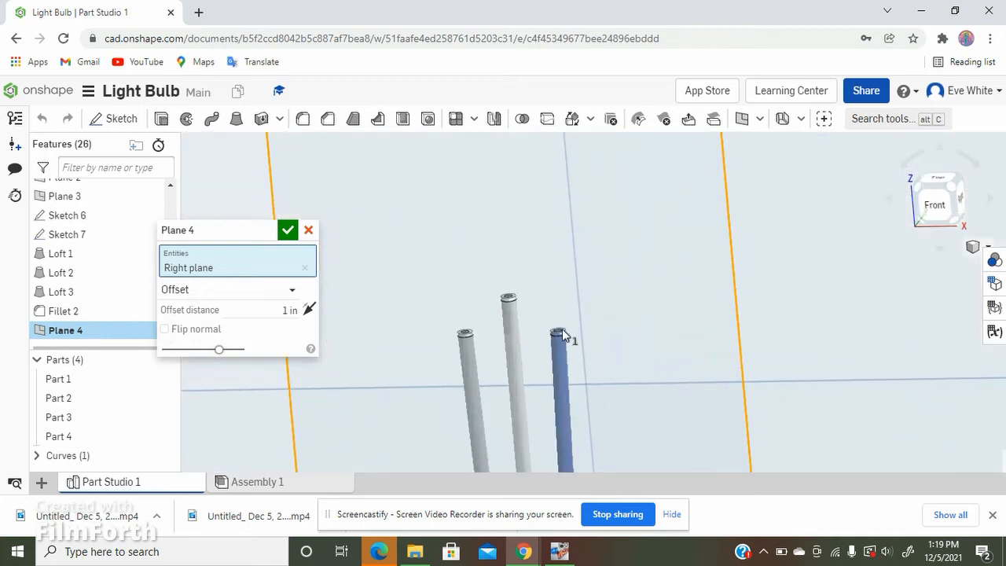
{"action": "scroll", "coordinate": [566, 338], "scroll_direction": "down", "scroll_amount": 2}
{"action": "scroll", "coordinate": [573, 357], "scroll_direction": "down", "scroll_amount": 1}
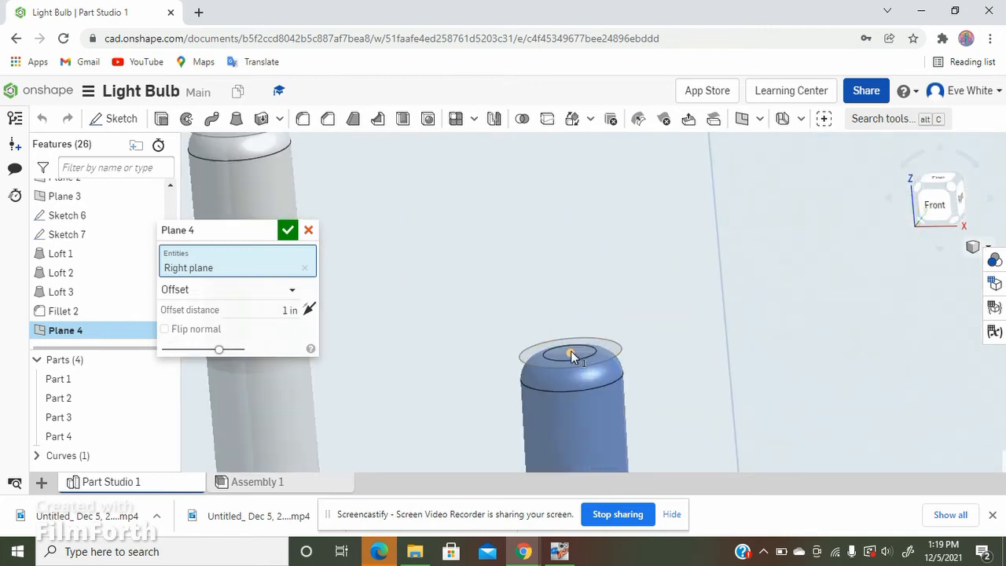
{"action": "left_click", "coordinate": [571, 354]}
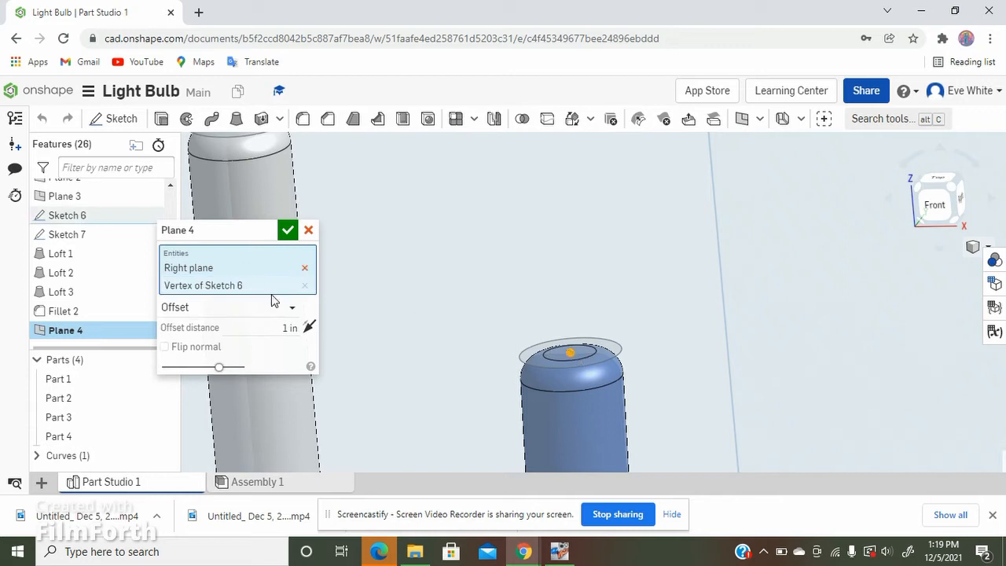
{"action": "left_click", "coordinate": [228, 307]}
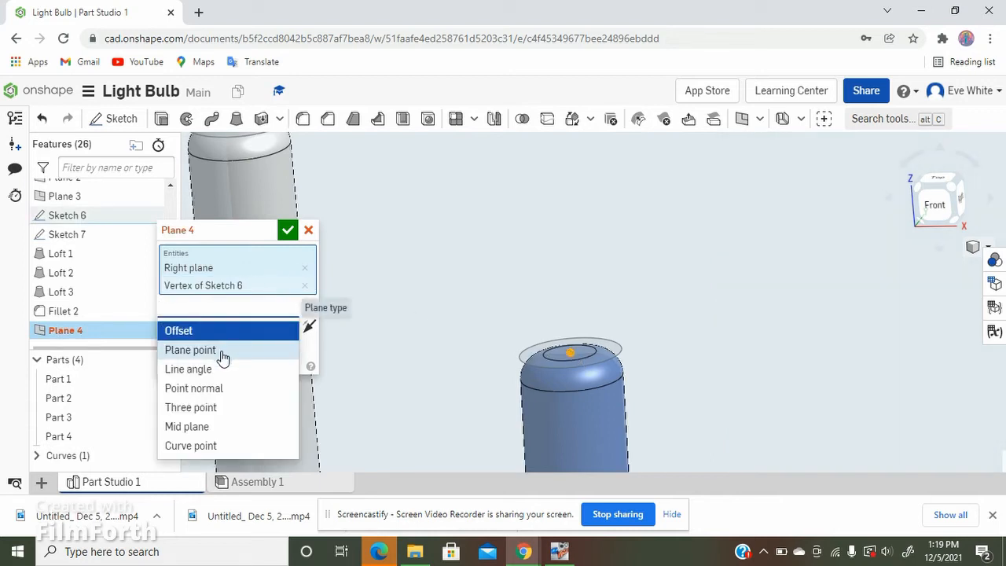
{"action": "left_click", "coordinate": [191, 350]}
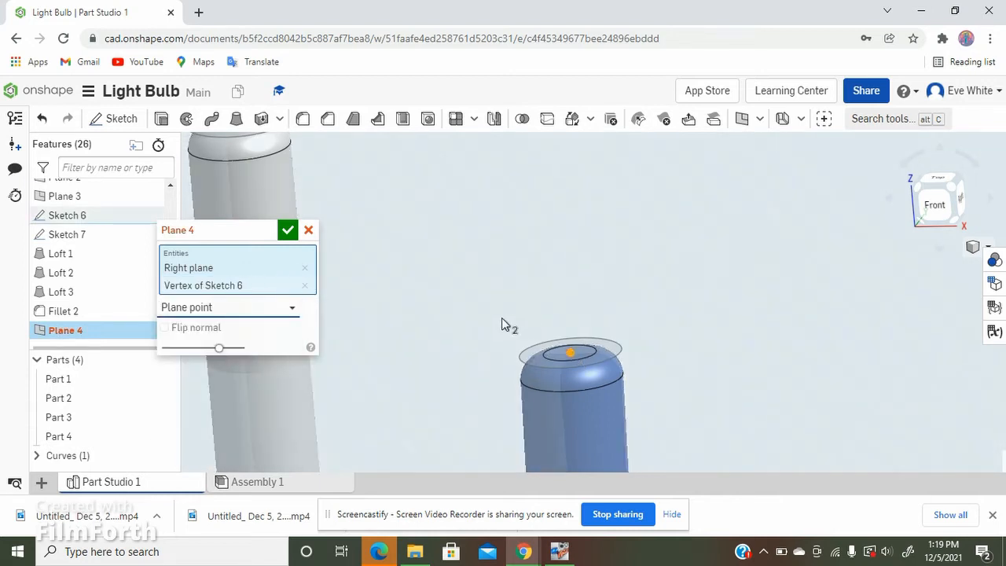
{"action": "scroll", "coordinate": [500, 331], "scroll_direction": "down", "scroll_amount": 3}
{"action": "scroll", "coordinate": [503, 332], "scroll_direction": "down", "scroll_amount": 5}
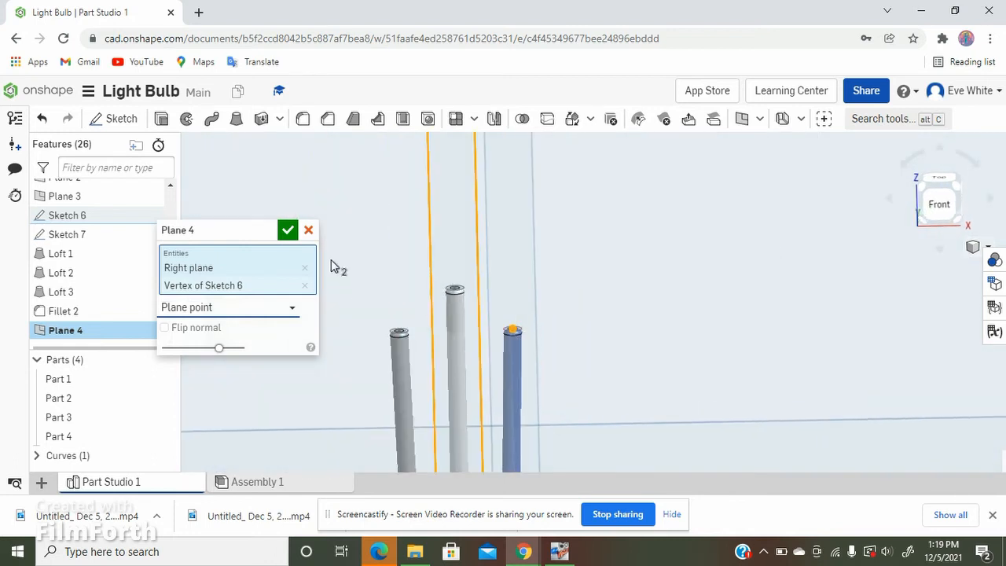
{"action": "left_click", "coordinate": [288, 231]}
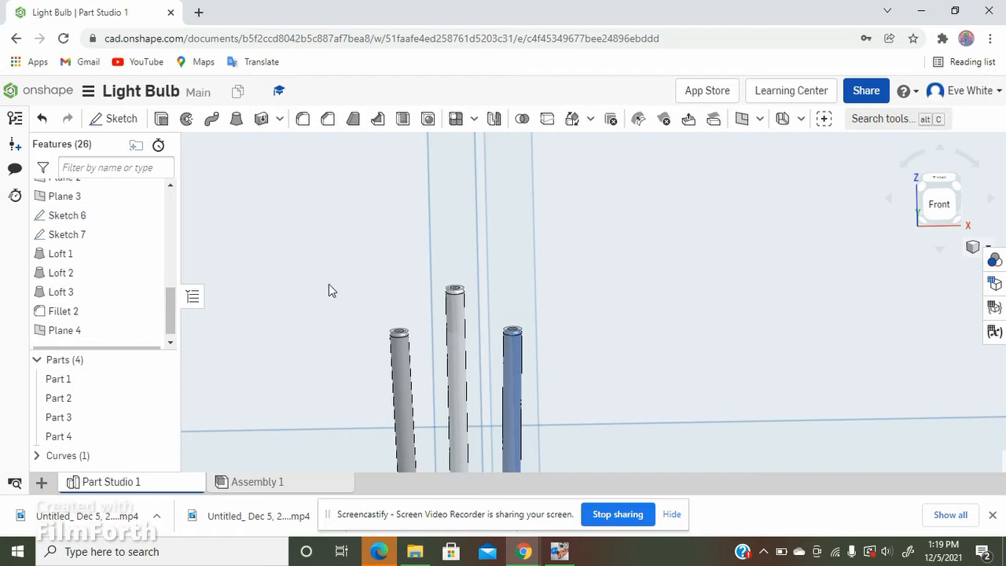
{"action": "scroll", "coordinate": [355, 311], "scroll_direction": "down", "scroll_amount": 6}
{"action": "scroll", "coordinate": [759, 403], "scroll_direction": "down", "scroll_amount": 2}
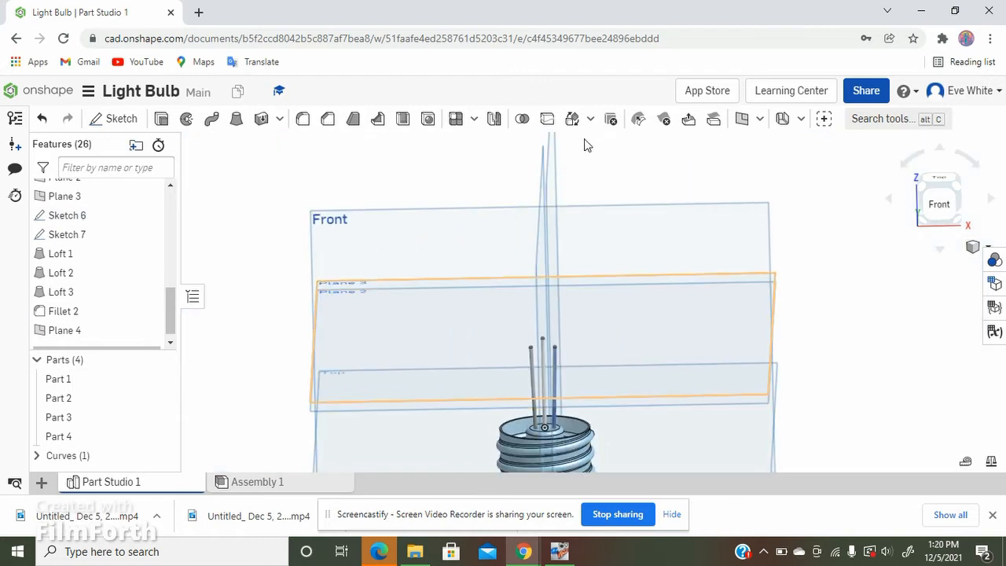
Create a Plane point plane parallel to the Right plane through the Sketch 6 centre point on the outer grey rod opposite the blue one.
{"action": "left_click", "coordinate": [539, 176]}
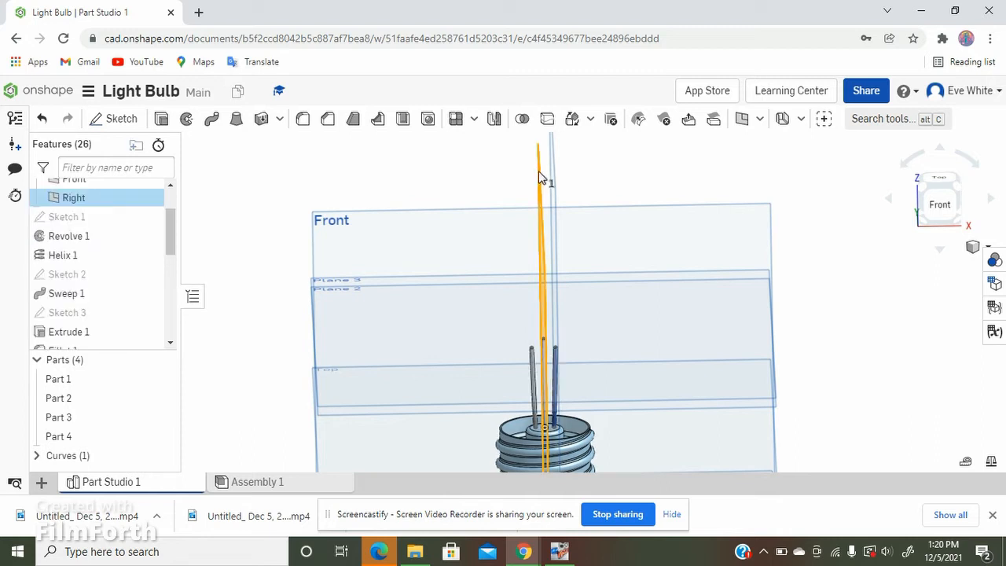
{"action": "left_click", "coordinate": [742, 119]}
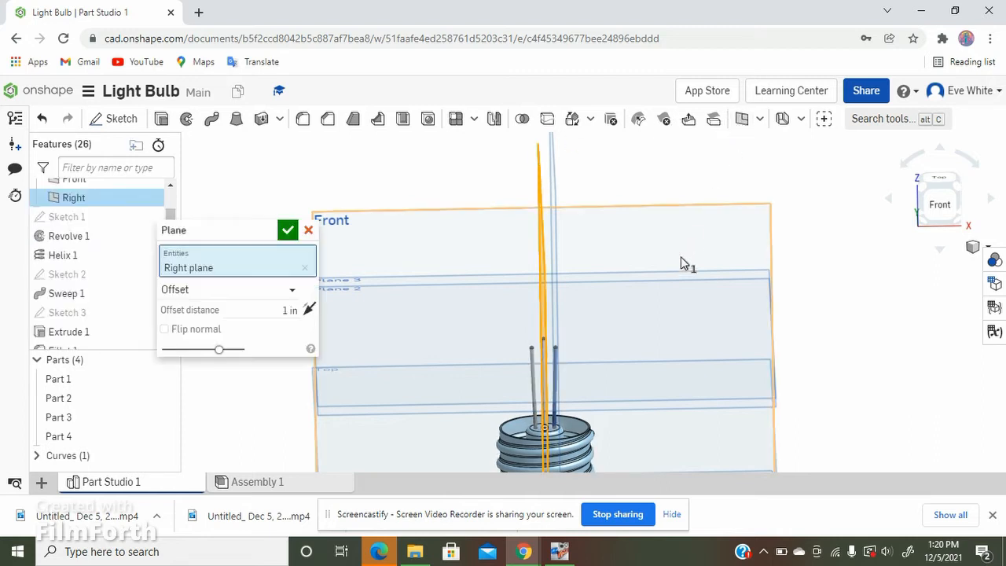
{"action": "scroll", "coordinate": [530, 352], "scroll_direction": "up", "scroll_amount": 5}
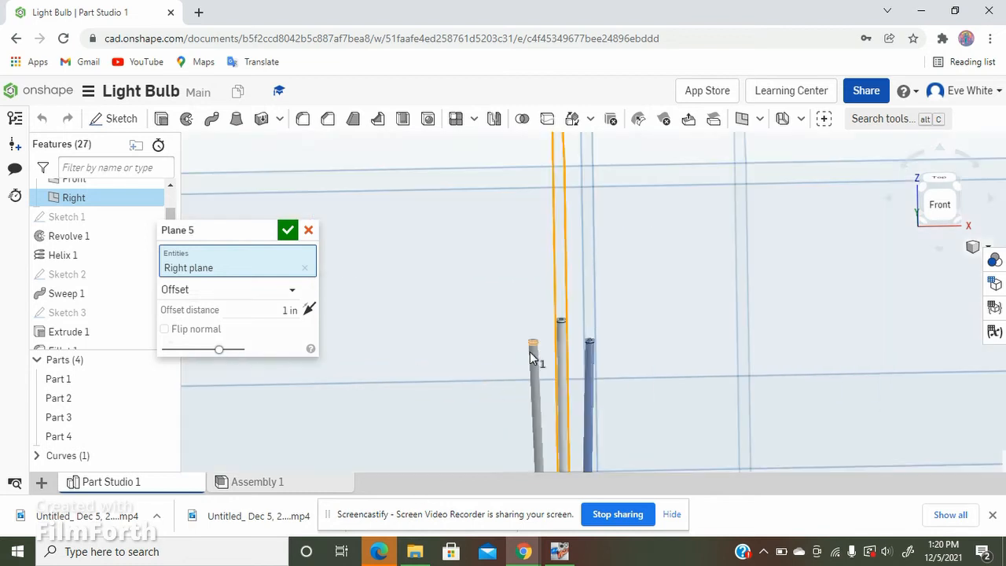
{"action": "scroll", "coordinate": [530, 352], "scroll_direction": "up", "scroll_amount": 5}
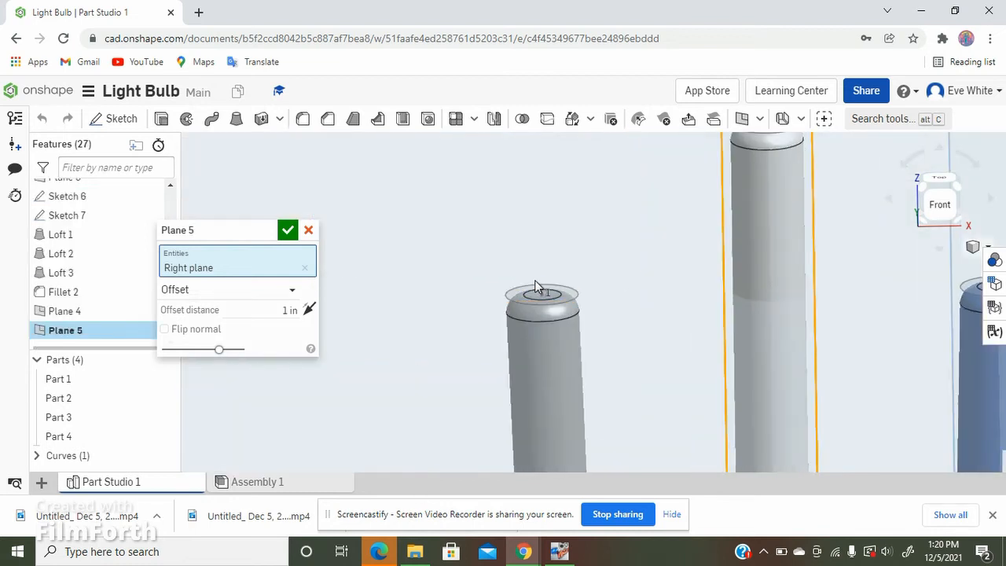
{"action": "left_click", "coordinate": [543, 296]}
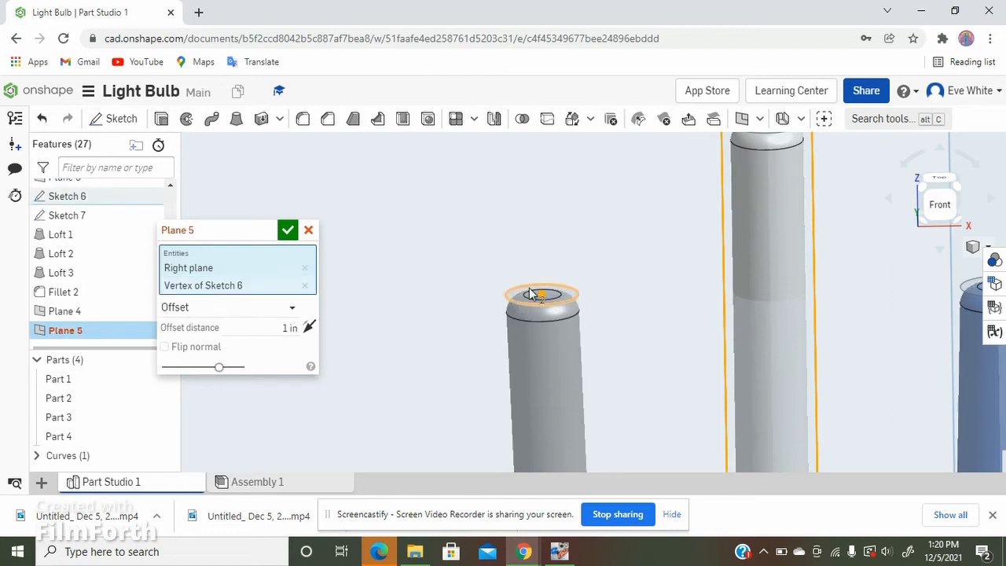
{"action": "left_click", "coordinate": [259, 310]}
{"action": "left_click", "coordinate": [241, 351]}
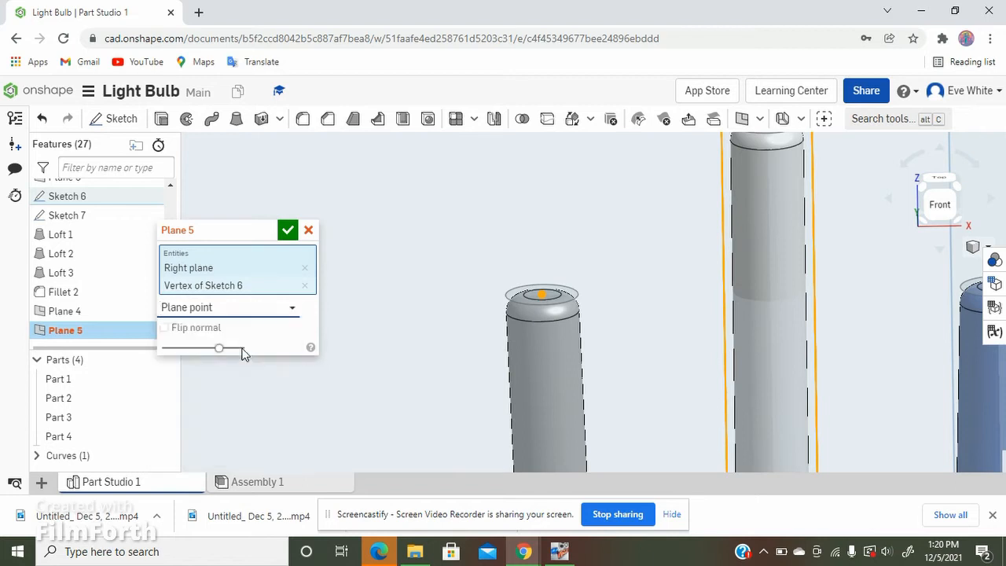
{"action": "scroll", "coordinate": [351, 236], "scroll_direction": "down", "scroll_amount": 10}
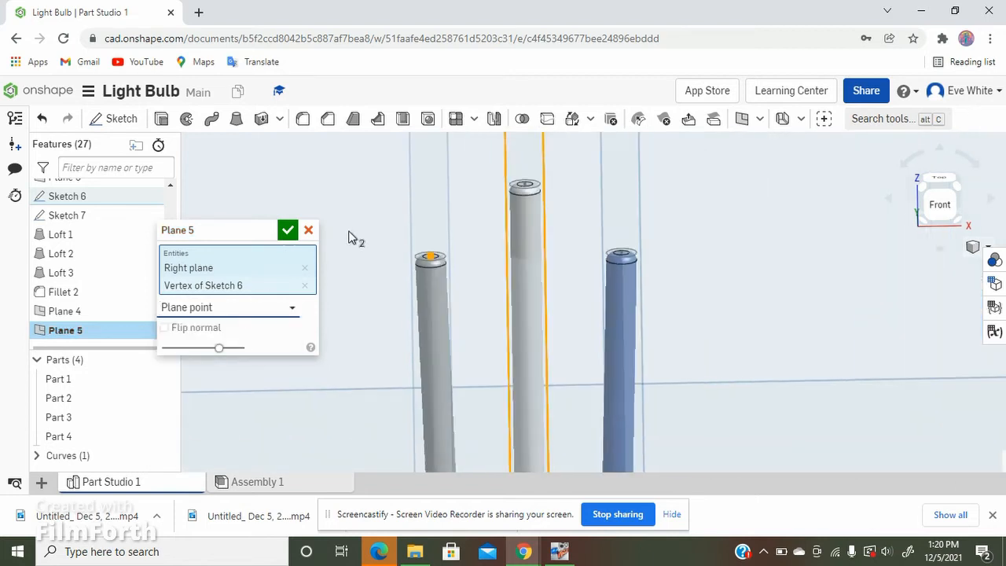
{"action": "scroll", "coordinate": [520, 201], "scroll_direction": "down", "scroll_amount": 5}
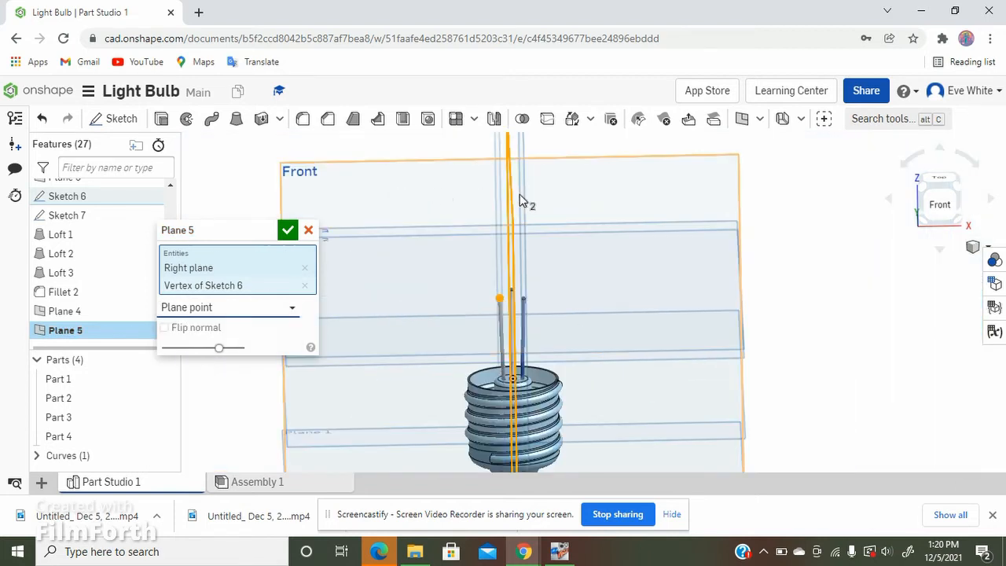
{"action": "left_click", "coordinate": [288, 230]}
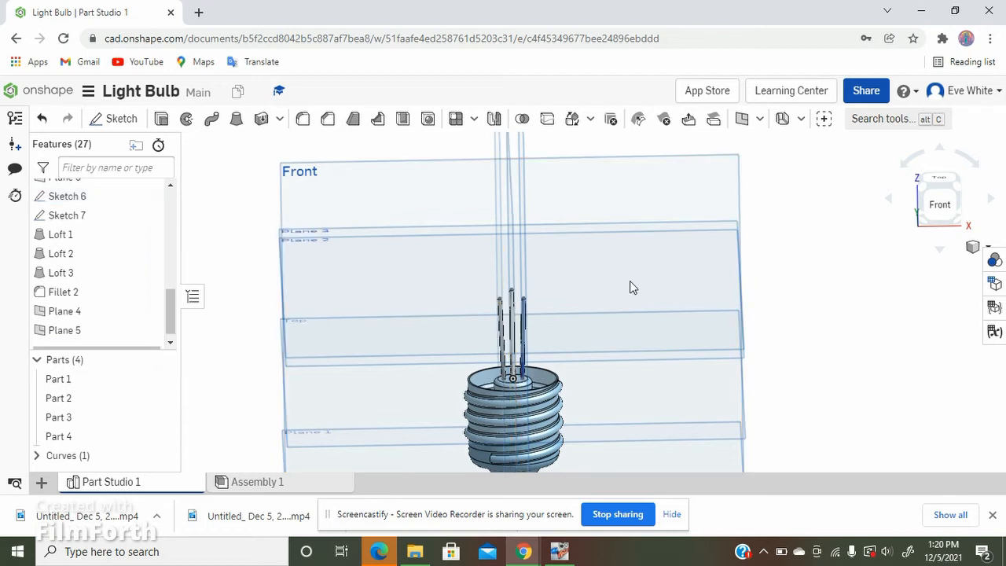
Start a new sketch on the Right plane and view it from the right side.
{"action": "scroll", "coordinate": [492, 289], "scroll_direction": "down", "scroll_amount": 3}
{"action": "scroll", "coordinate": [500, 292], "scroll_direction": "up", "scroll_amount": 5}
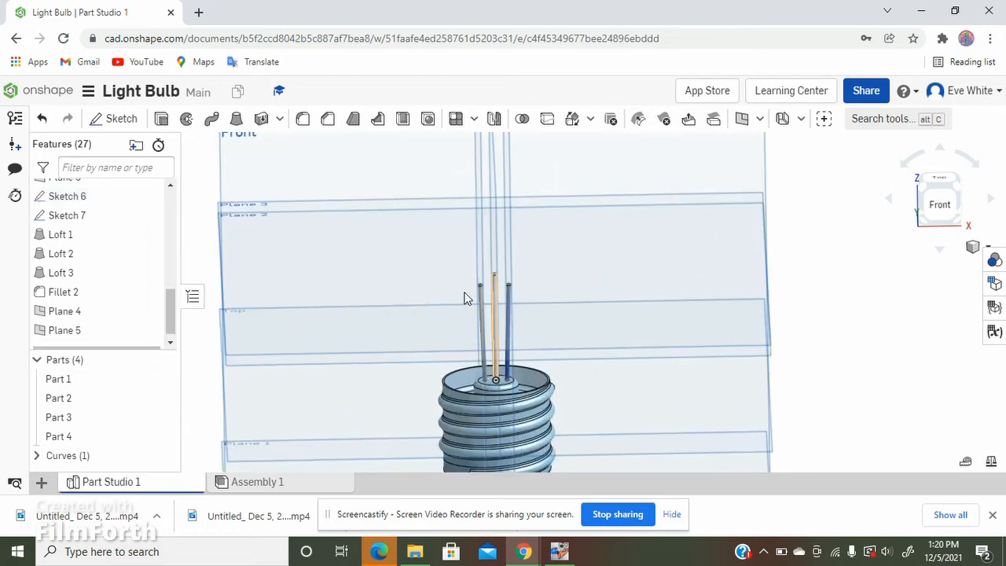
{"action": "scroll", "coordinate": [492, 283], "scroll_direction": "up", "scroll_amount": 6}
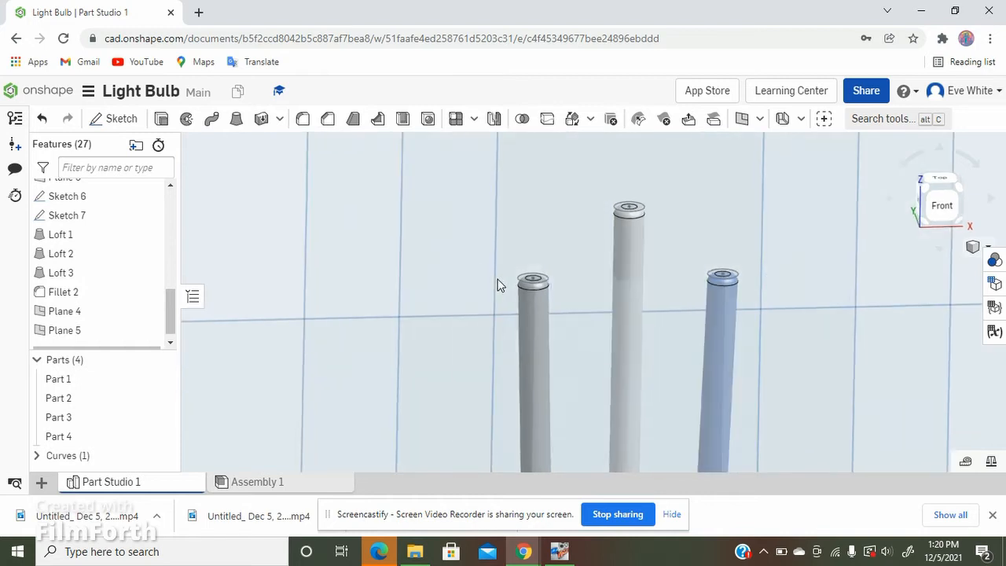
{"action": "scroll", "coordinate": [389, 306], "scroll_direction": "down", "scroll_amount": 8}
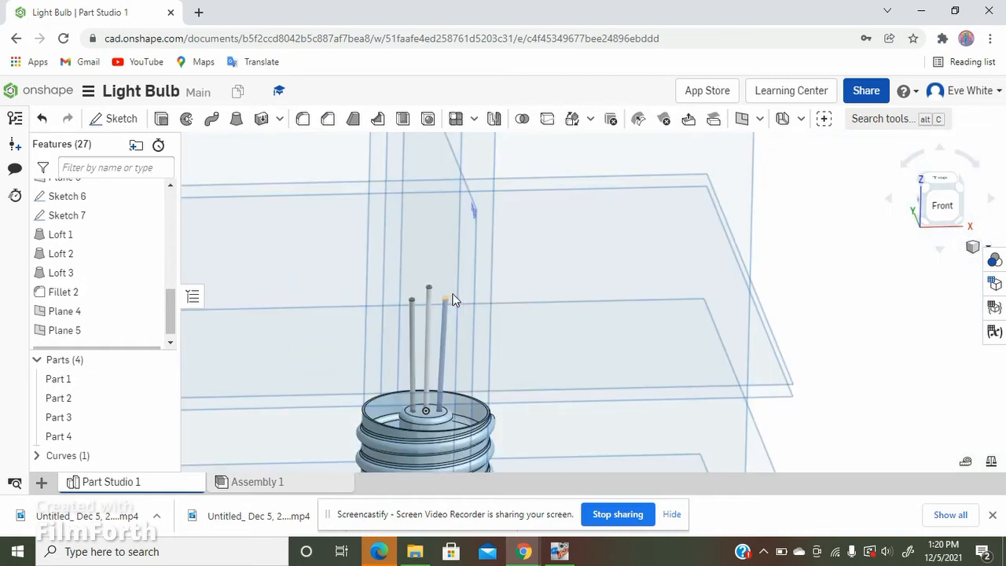
{"action": "mouse_move", "coordinate": [650, 265]}
{"action": "right_mouse_down"}
{"action": "mouse_move", "coordinate": [668, 267]}
{"action": "mouse_move", "coordinate": [637, 254]}
{"action": "right_mouse_up"}
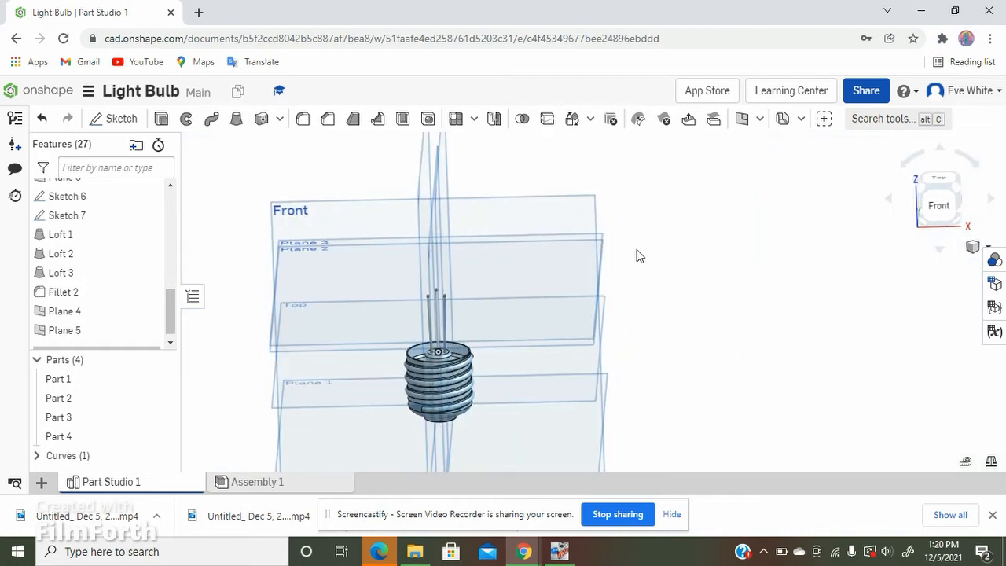
{"action": "scroll", "coordinate": [484, 170], "scroll_direction": "up", "scroll_amount": 5}
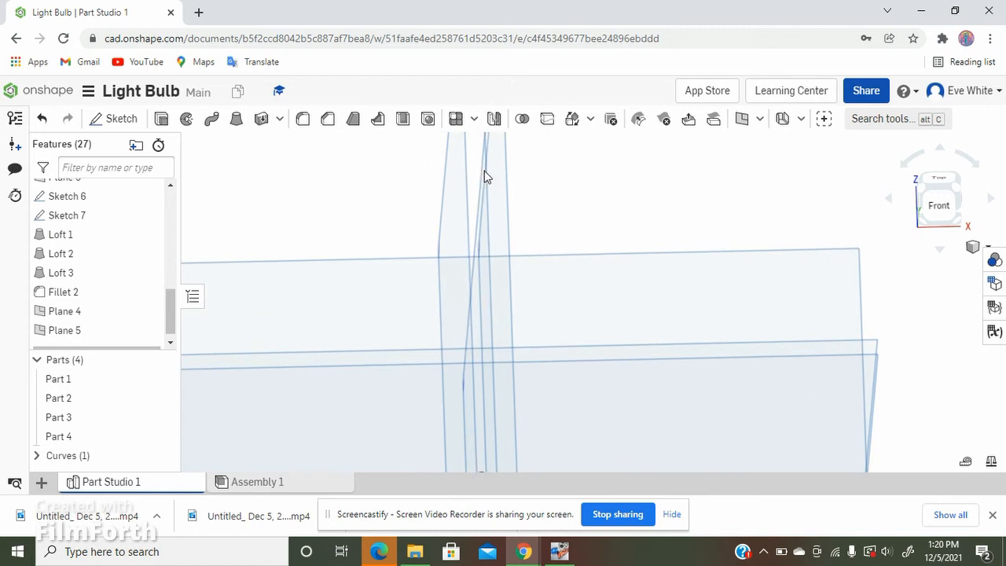
{"action": "left_click", "coordinate": [474, 236]}
{"action": "left_click", "coordinate": [948, 214]}
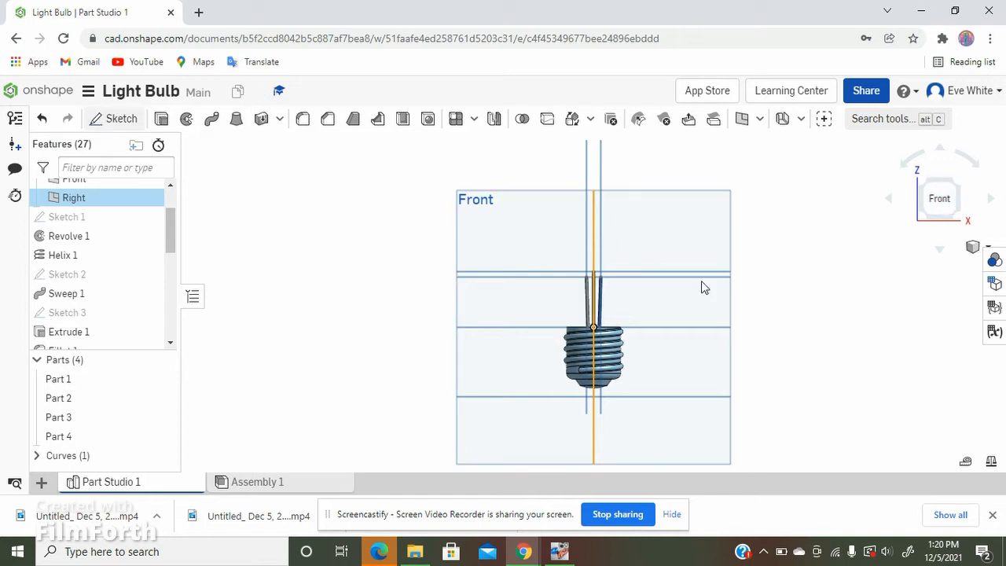
{"action": "key", "text": "shift+s"}
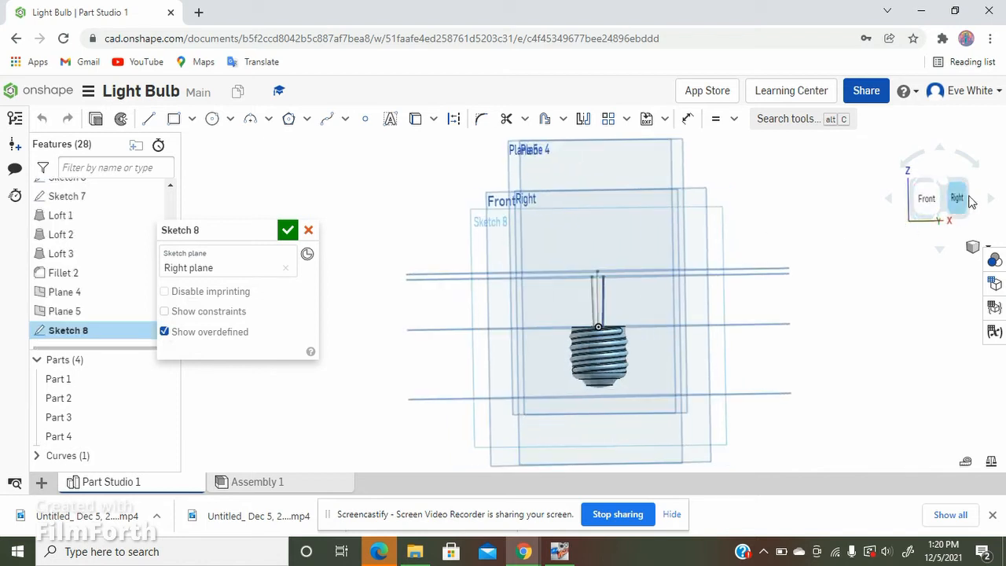
{"action": "left_click", "coordinate": [958, 201]}
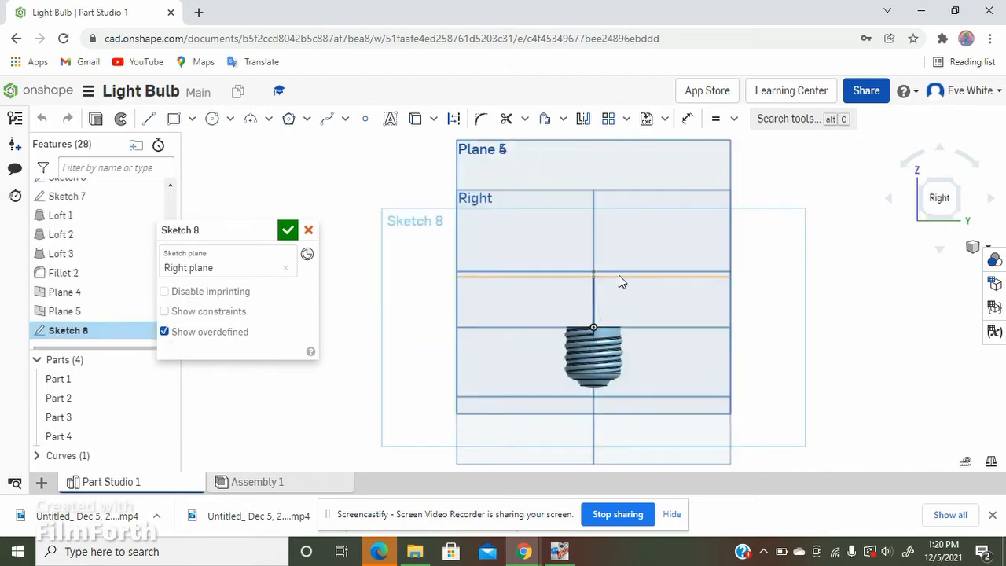
Sketch a centre-point circle about 0.029 in in diameter on the middle rod's centreline, just below its rounded top.
{"action": "scroll", "coordinate": [607, 269], "scroll_direction": "up", "scroll_amount": 5}
{"action": "scroll", "coordinate": [585, 283], "scroll_direction": "up", "scroll_amount": 10}
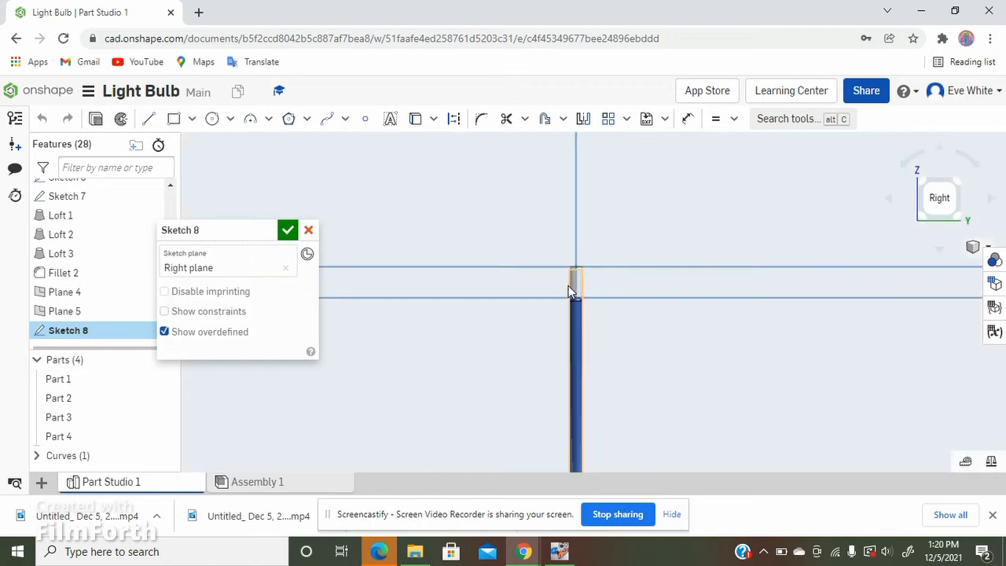
{"action": "left_click", "coordinate": [213, 119]}
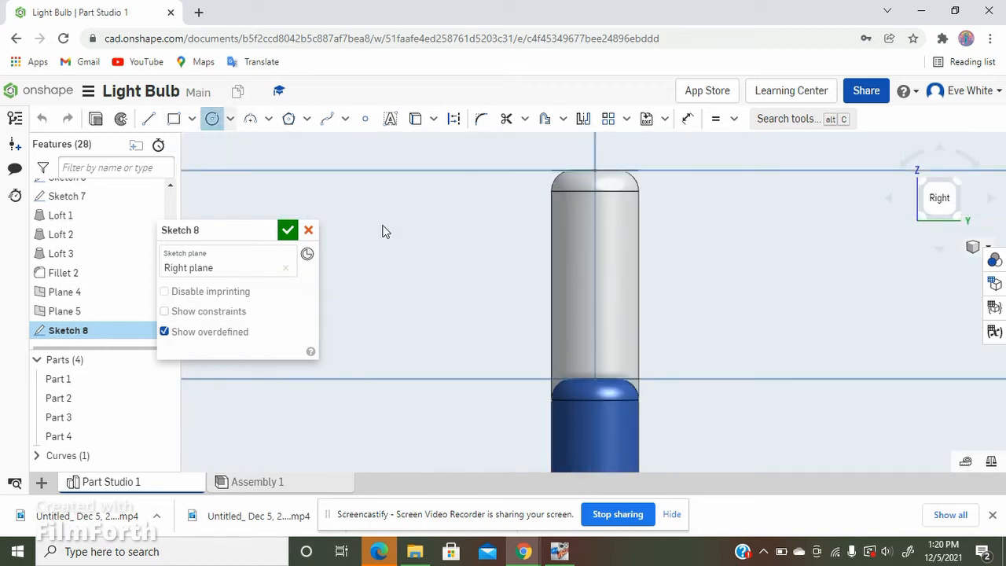
{"action": "left_click", "coordinate": [595, 237]}
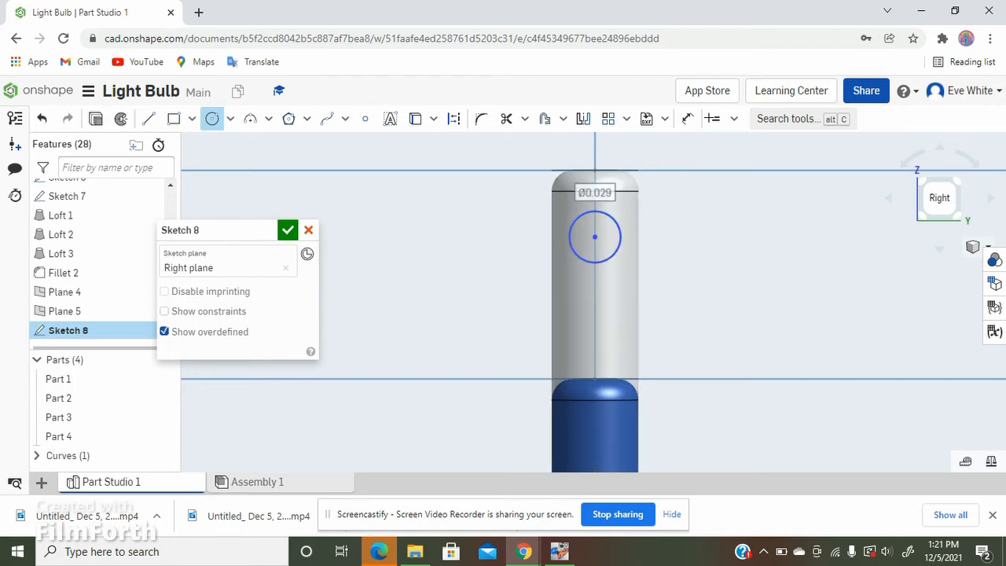
{"action": "left_click", "coordinate": [595, 211]}
Dimension the circle's diameter and set it to 0.01 in.
{"action": "left_click", "coordinate": [688, 119]}
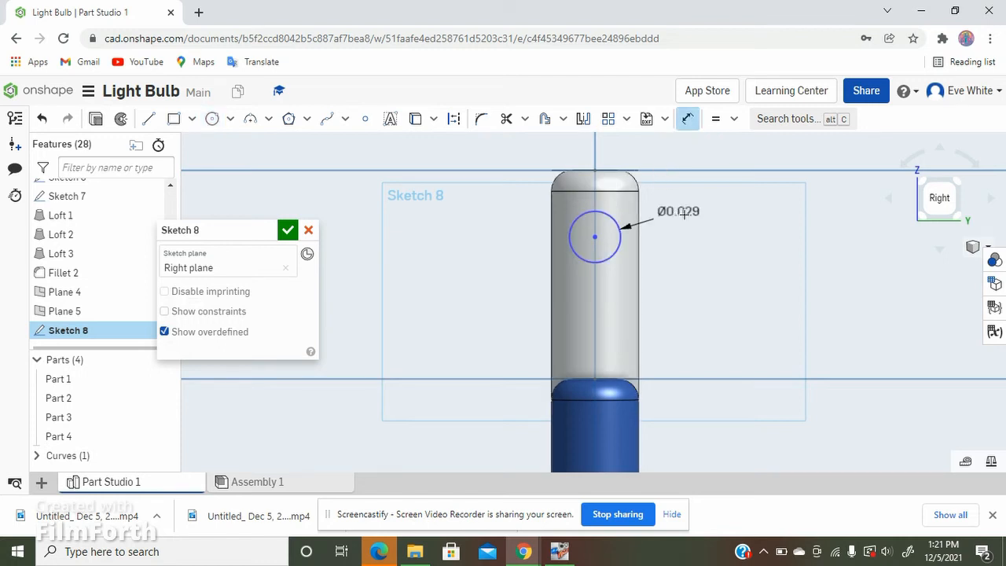
{"action": "left_click", "coordinate": [678, 212]}
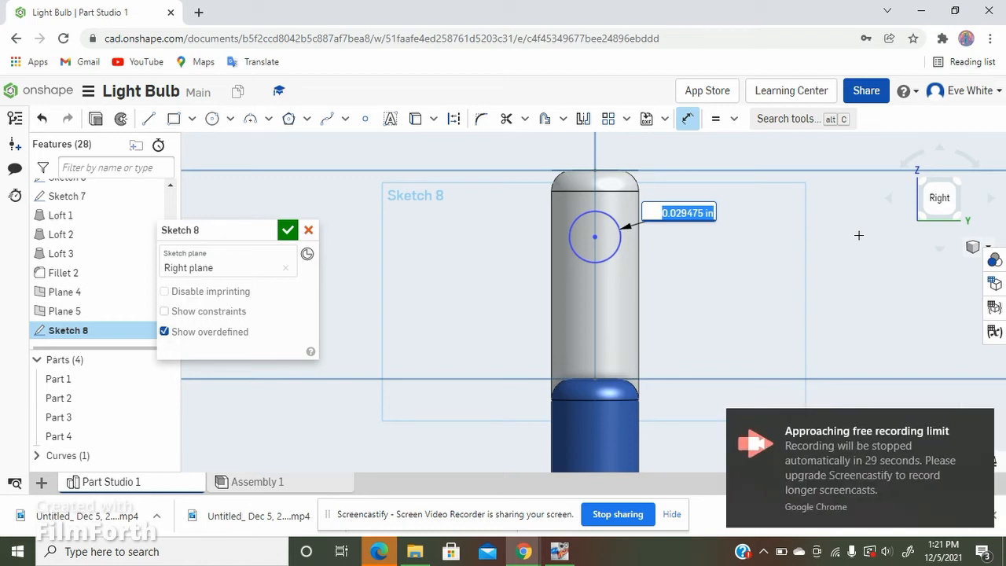
{"action": "key", "text": "BackSpace"}
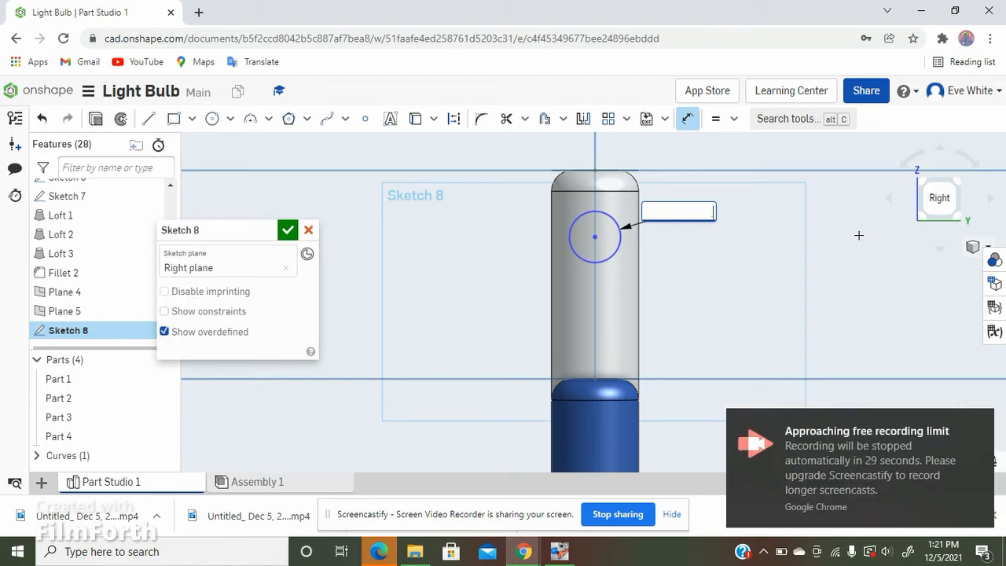
{"action": "type", "text": ".01"}
{"action": "key", "text": "Return"}
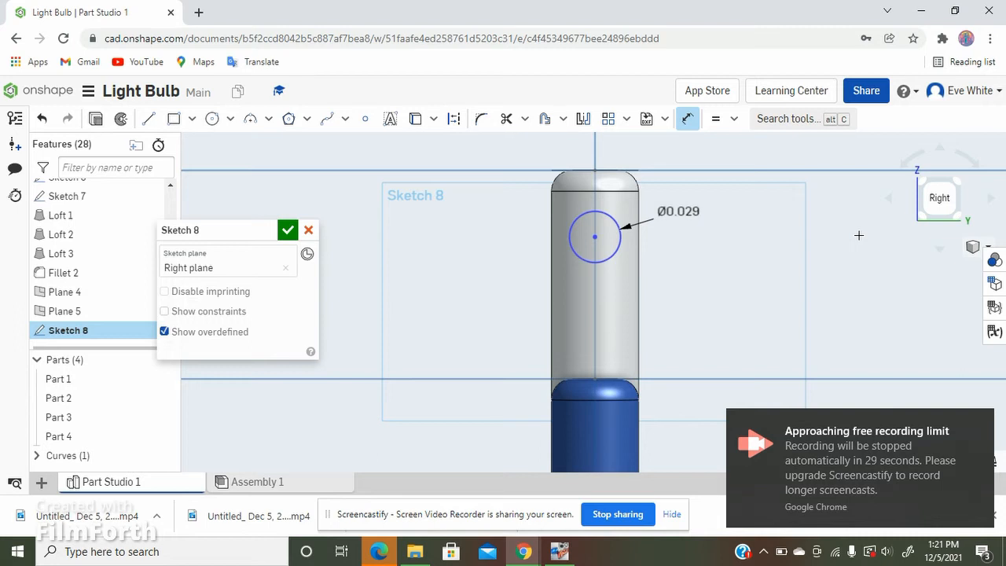
Examine the dimensioned circle's size and its position along the rods relative to their tops.
{"action": "scroll", "coordinate": [409, 299], "scroll_direction": "down", "scroll_amount": 5}
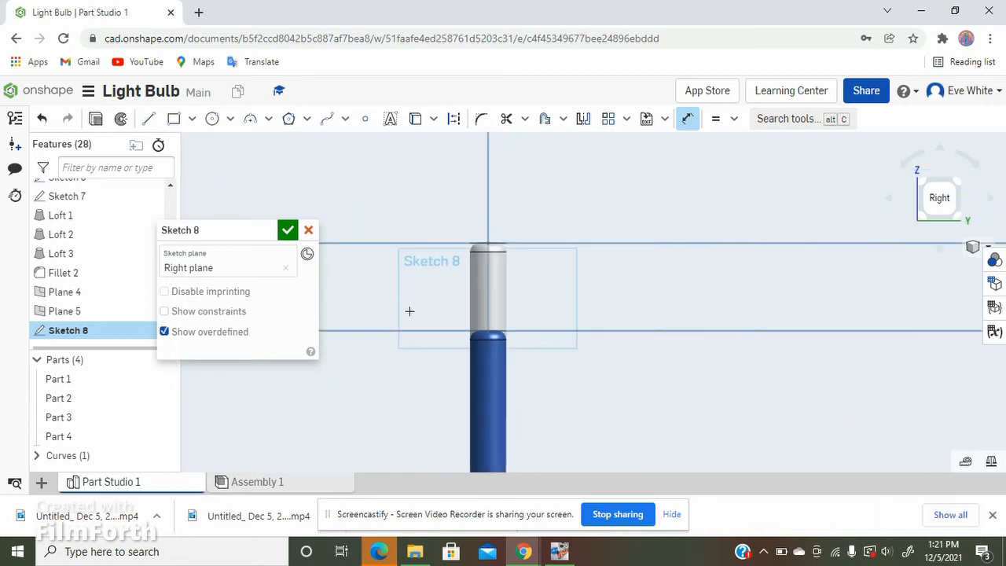
{"action": "scroll", "coordinate": [410, 311], "scroll_direction": "down", "scroll_amount": 3}
{"action": "scroll", "coordinate": [556, 307], "scroll_direction": "up", "scroll_amount": 6}
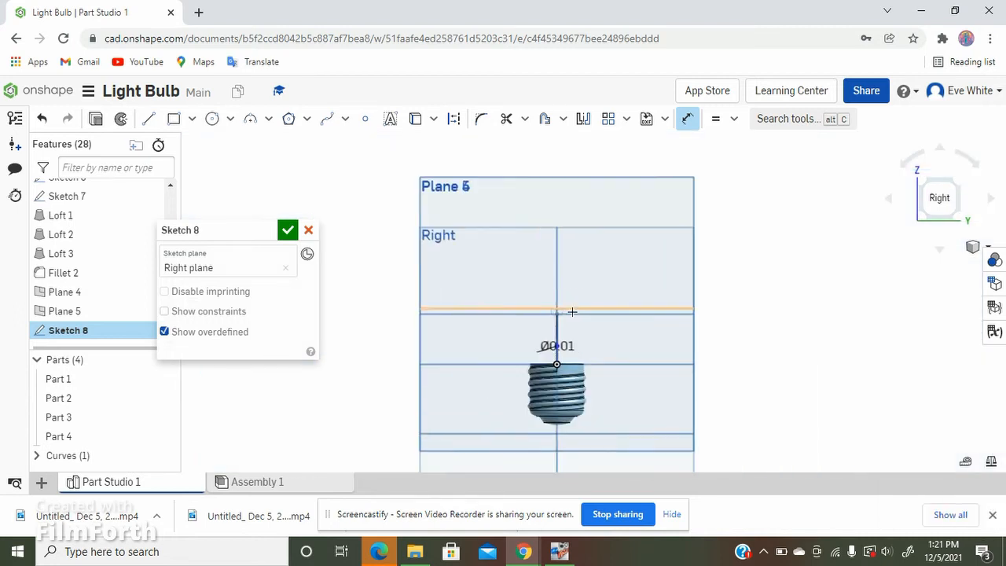
{"action": "scroll", "coordinate": [573, 313], "scroll_direction": "up", "scroll_amount": 5}
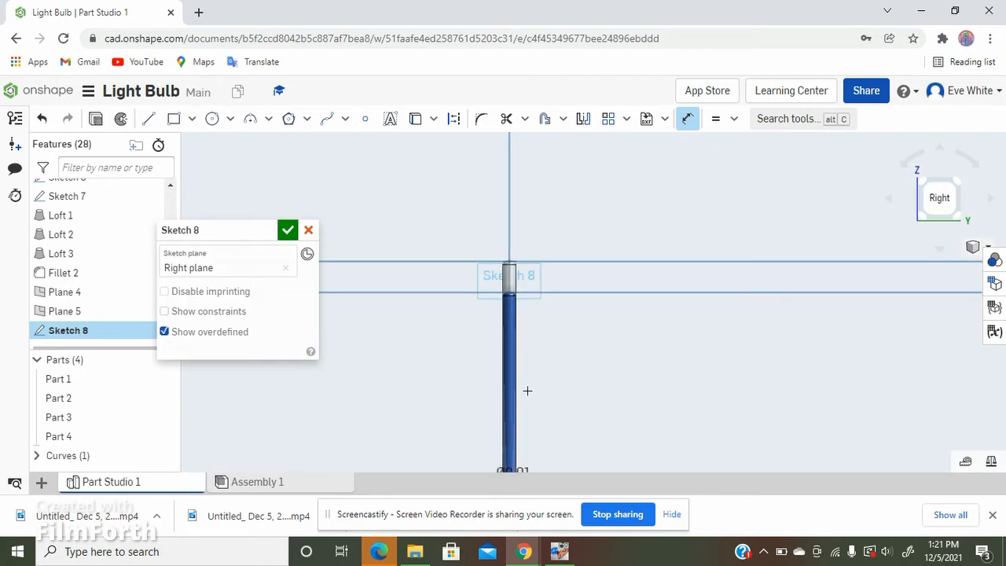
{"action": "scroll", "coordinate": [530, 440], "scroll_direction": "down", "scroll_amount": 2}
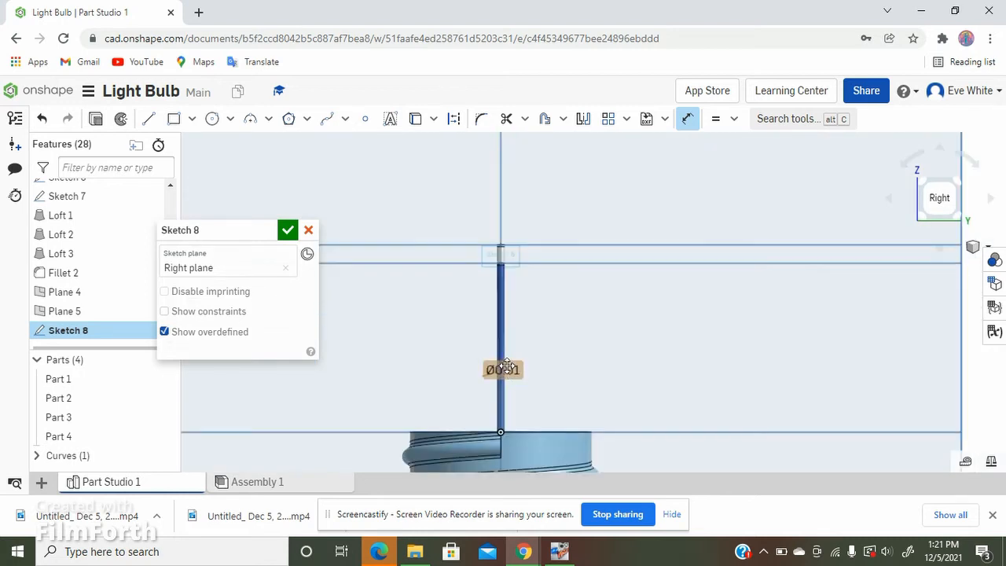
{"action": "scroll", "coordinate": [507, 366], "scroll_direction": "up", "scroll_amount": 4}
{"action": "scroll", "coordinate": [470, 417], "scroll_direction": "up", "scroll_amount": 5}
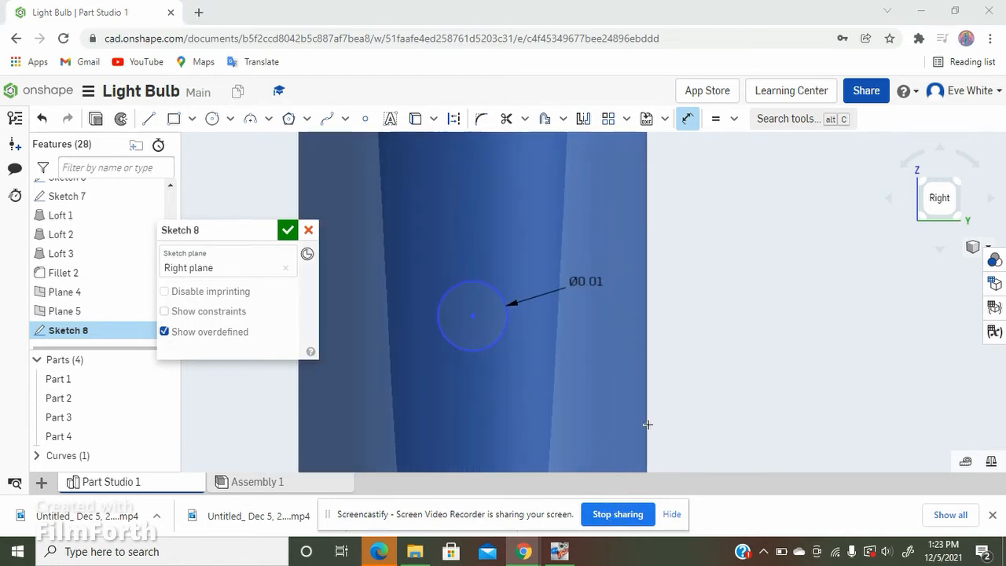
{"action": "scroll", "coordinate": [648, 425], "scroll_direction": "down", "scroll_amount": 2}
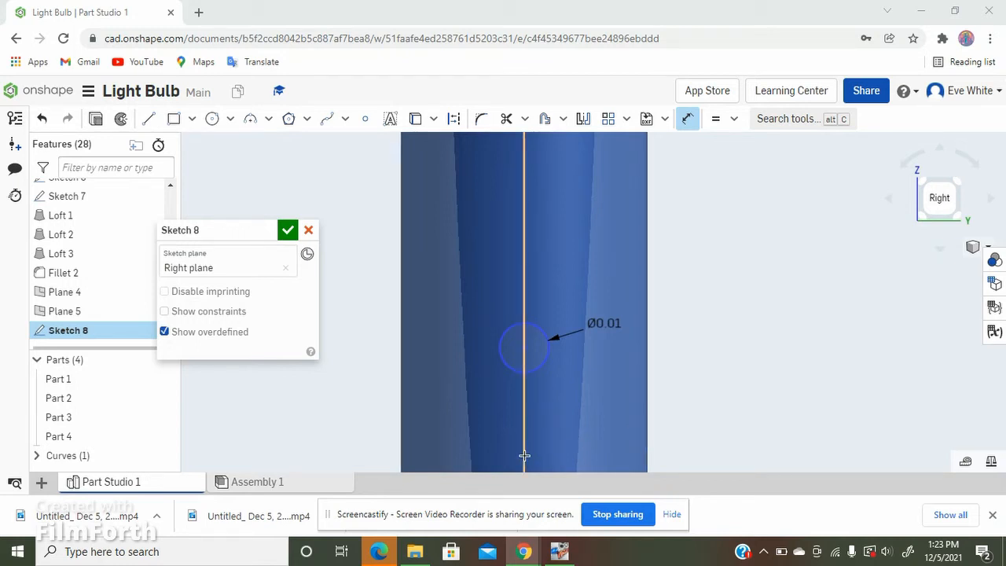
{"action": "scroll", "coordinate": [477, 399], "scroll_direction": "down", "scroll_amount": 4}
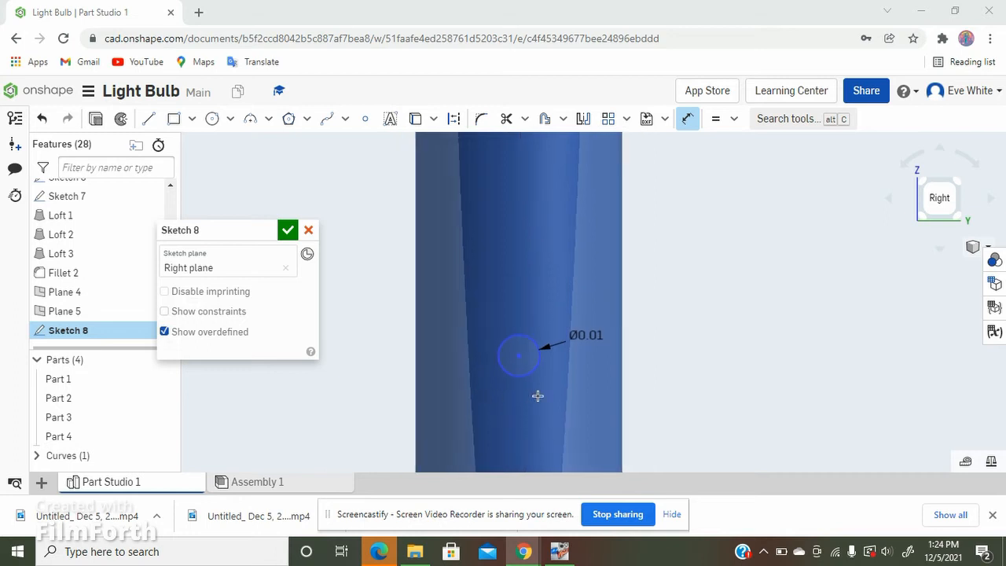
{"action": "scroll", "coordinate": [389, 403], "scroll_direction": "down", "scroll_amount": 5}
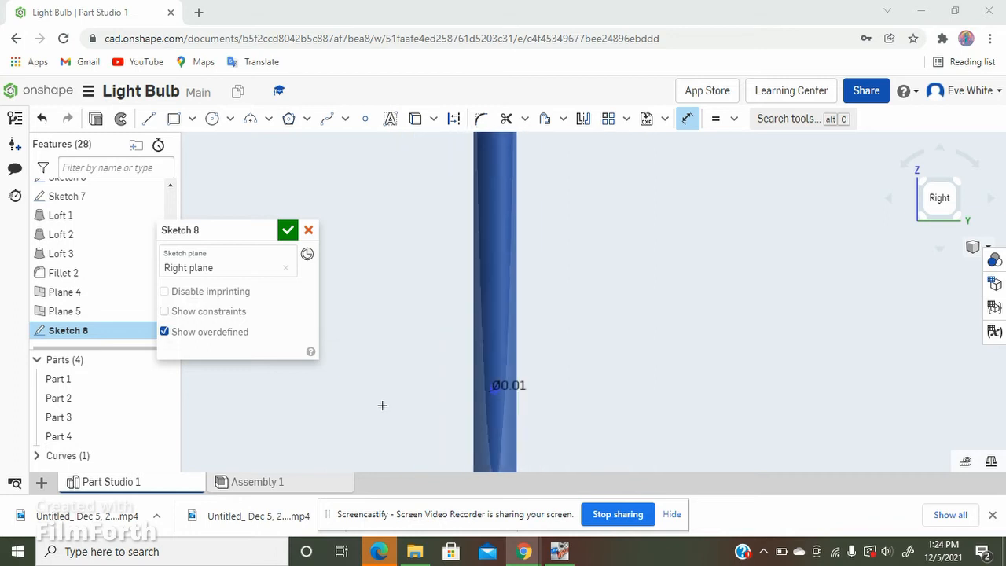
{"action": "scroll", "coordinate": [429, 394], "scroll_direction": "down", "scroll_amount": 2}
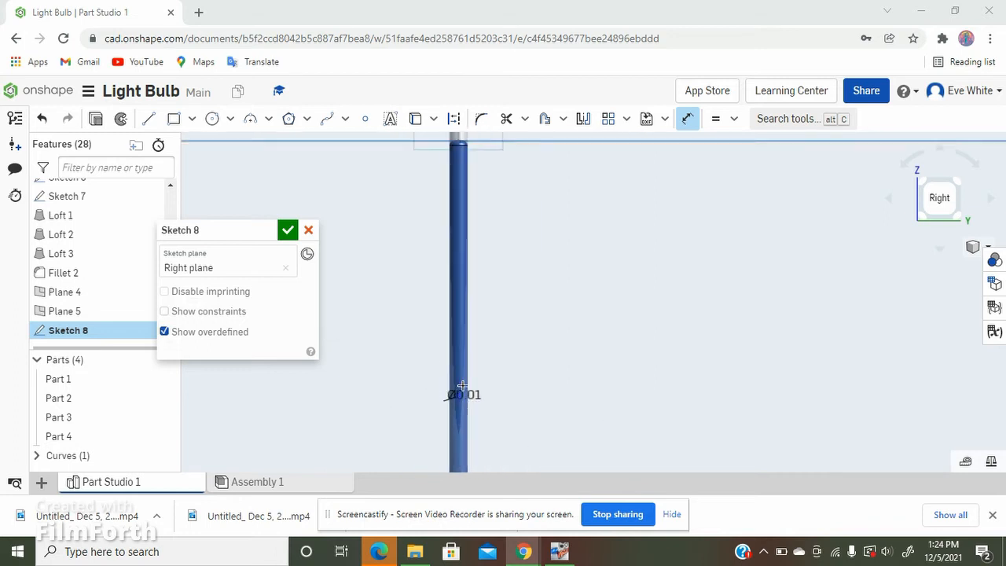
{"action": "scroll", "coordinate": [464, 393], "scroll_direction": "up", "scroll_amount": 5}
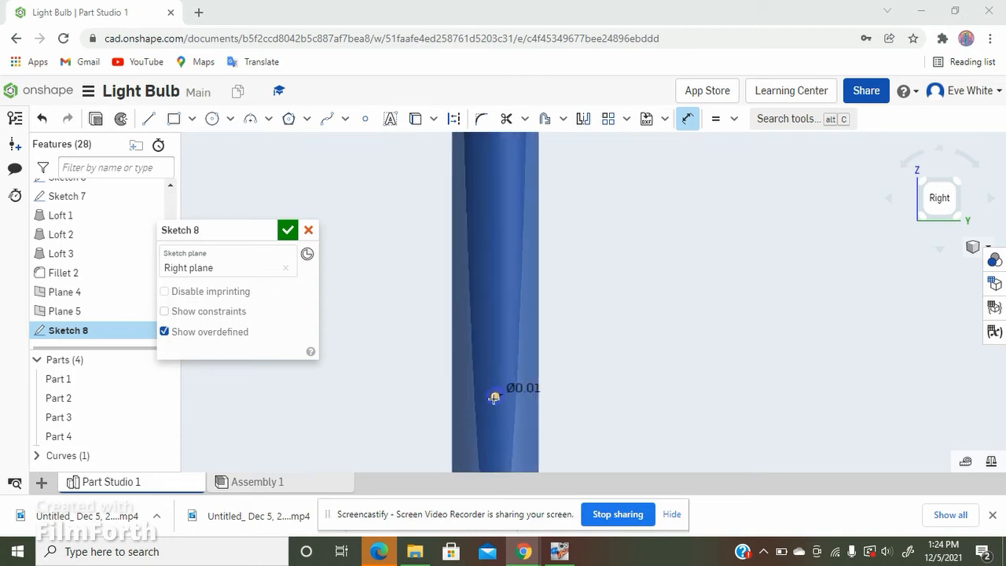
{"action": "scroll", "coordinate": [495, 390], "scroll_direction": "up", "scroll_amount": 6}
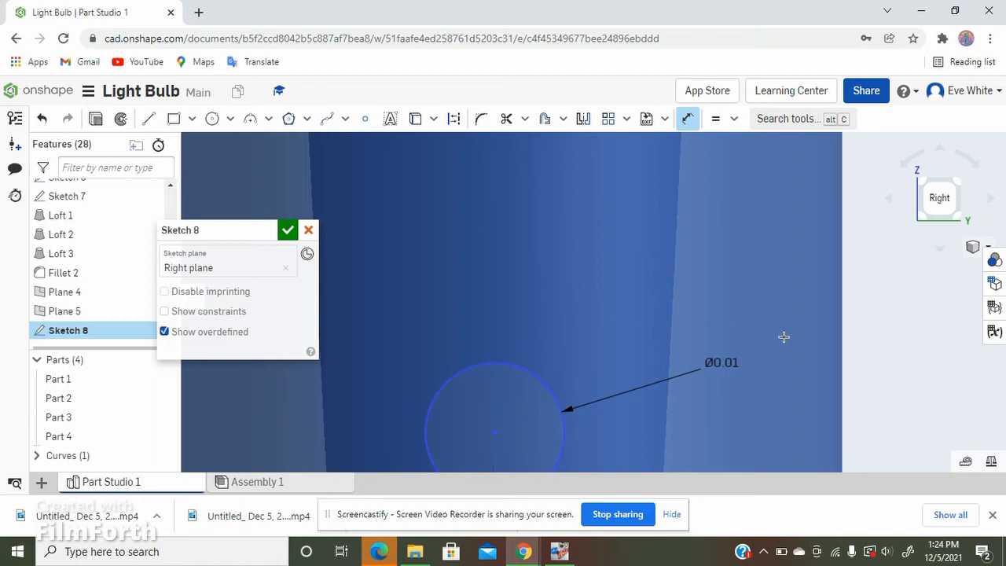
Try to dimension the circle's distance from the fillet edge at the top of the shorter outer rod.
{"action": "scroll", "coordinate": [905, 318], "scroll_direction": "down", "scroll_amount": 3}
{"action": "scroll", "coordinate": [860, 384], "scroll_direction": "down", "scroll_amount": 6}
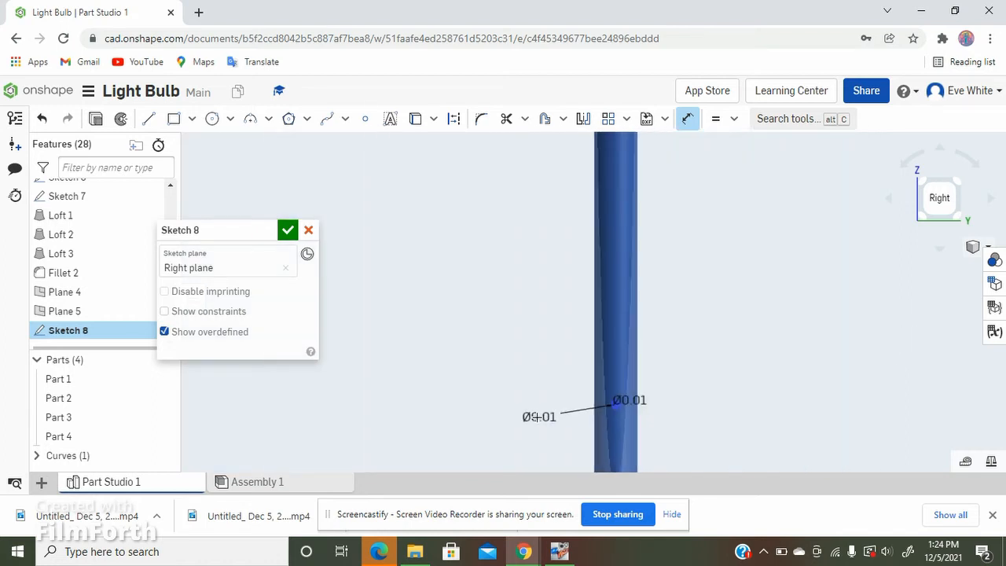
{"action": "scroll", "coordinate": [551, 415], "scroll_direction": "down", "scroll_amount": 4}
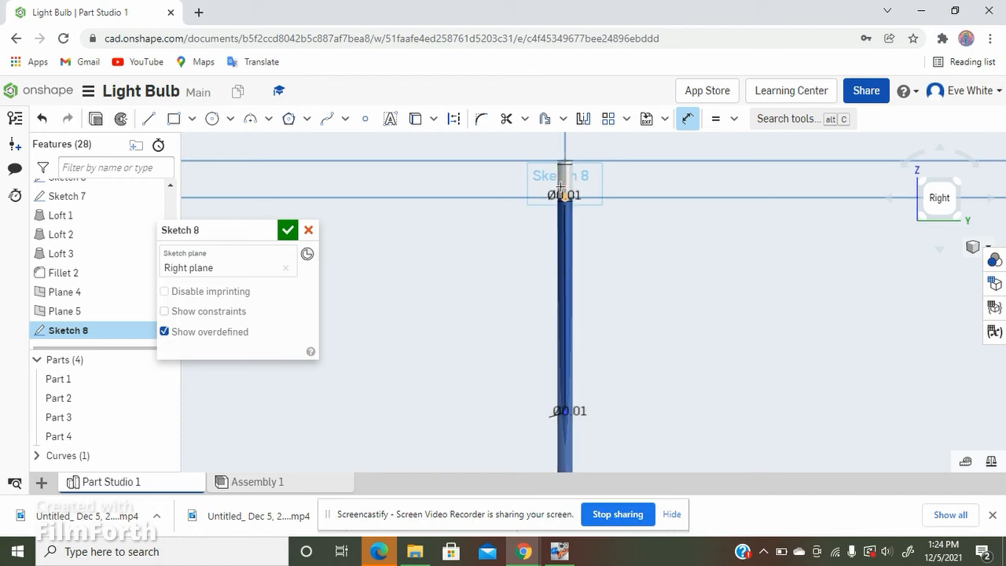
{"action": "scroll", "coordinate": [564, 210], "scroll_direction": "up", "scroll_amount": 5}
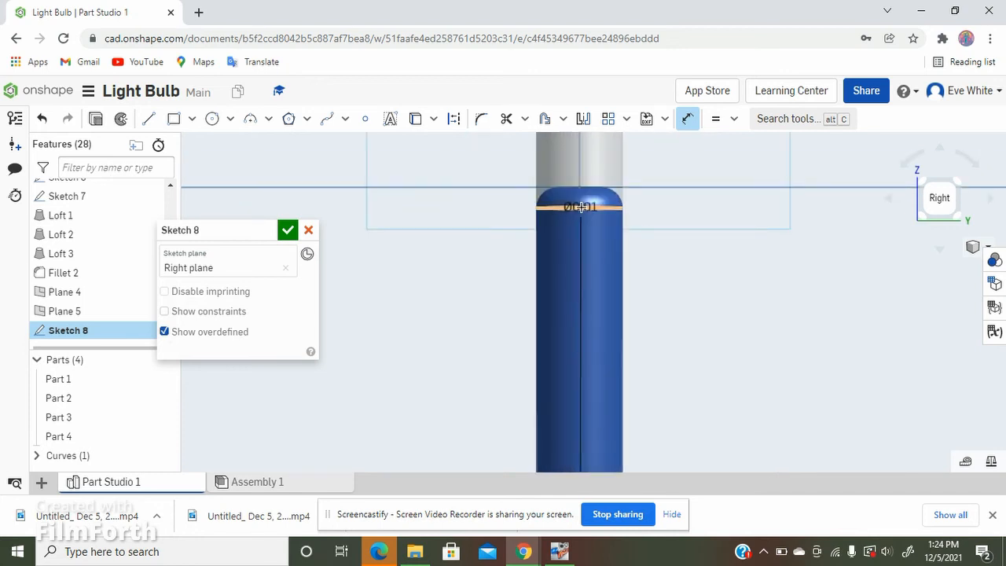
{"action": "scroll", "coordinate": [582, 206], "scroll_direction": "up", "scroll_amount": 3}
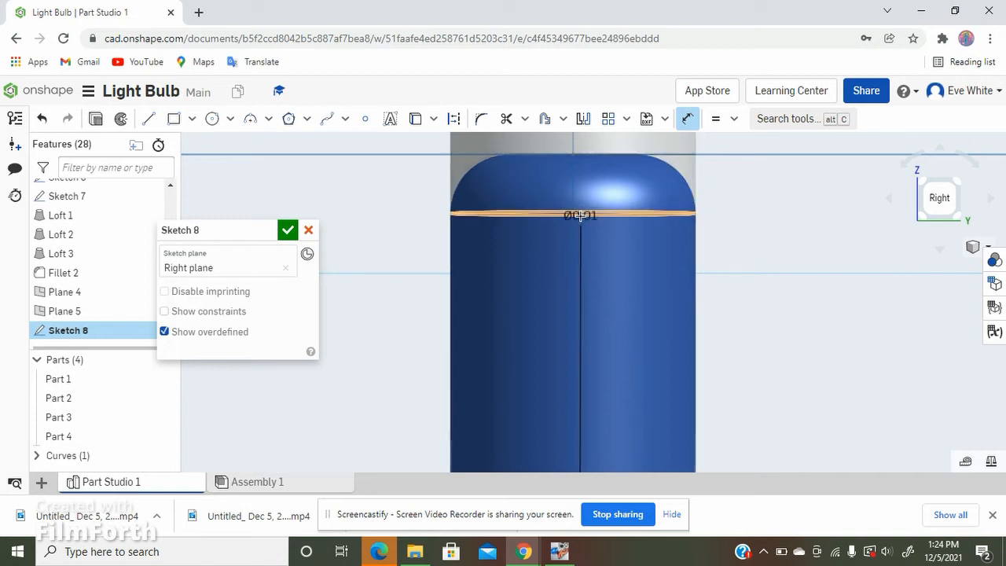
{"action": "left_click", "coordinate": [580, 215]}
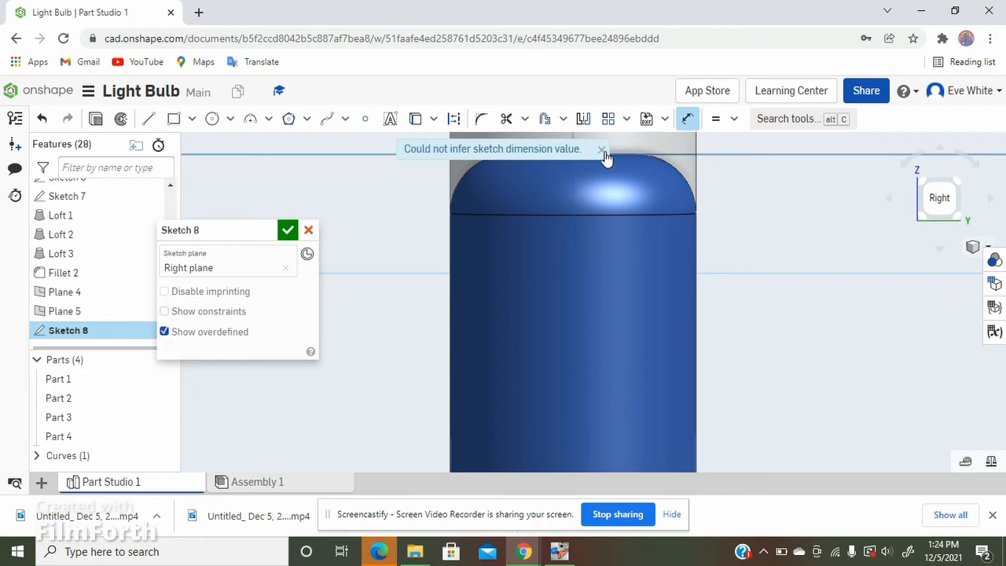
{"action": "left_click", "coordinate": [939, 197]}
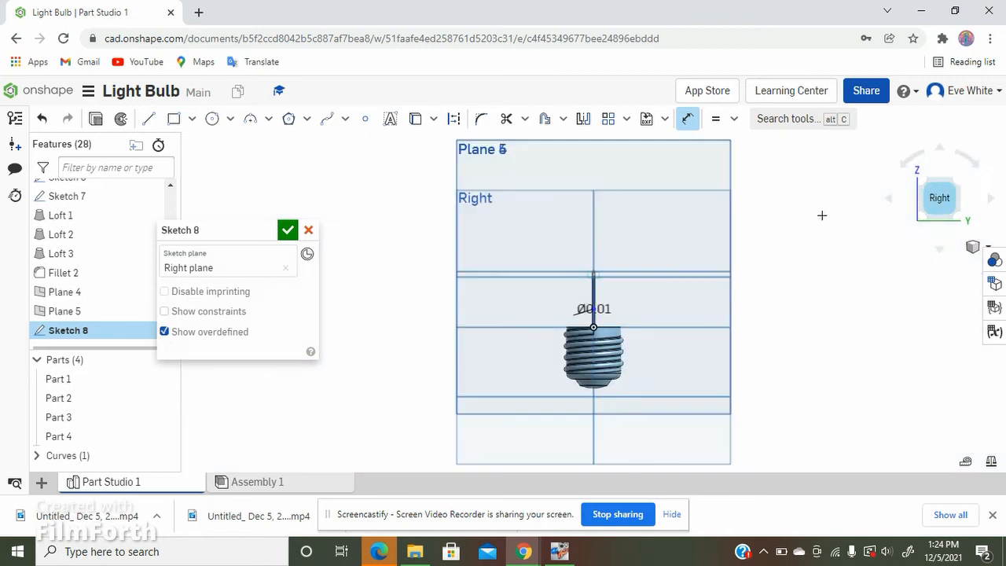
Dimension the circle's vertical distance from the fillet edge at the middle rod's top and set it to 0.1 in.
{"action": "scroll", "coordinate": [594, 277], "scroll_direction": "up", "scroll_amount": 5}
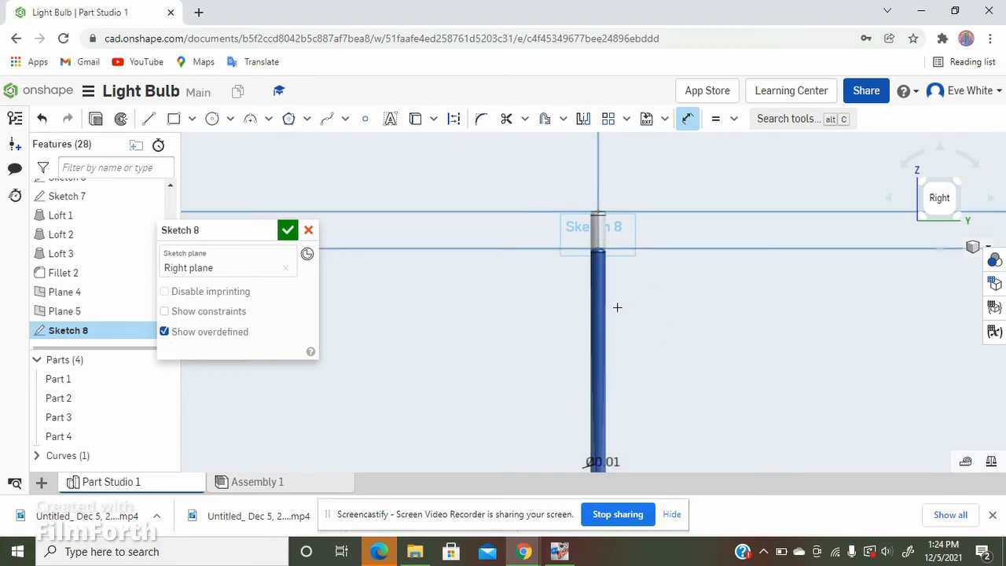
{"action": "scroll", "coordinate": [617, 393], "scroll_direction": "up", "scroll_amount": 5}
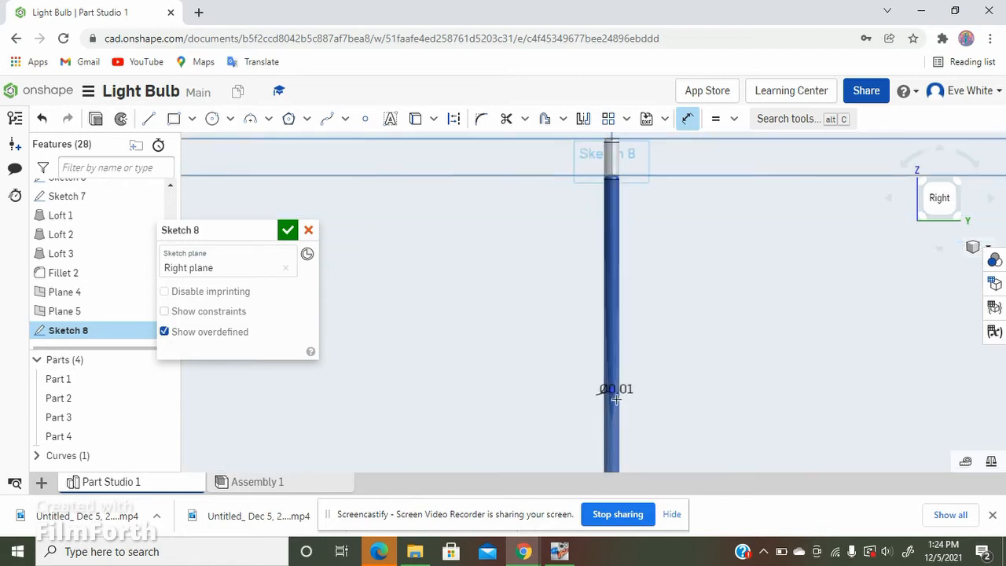
{"action": "scroll", "coordinate": [614, 383], "scroll_direction": "up", "scroll_amount": 5}
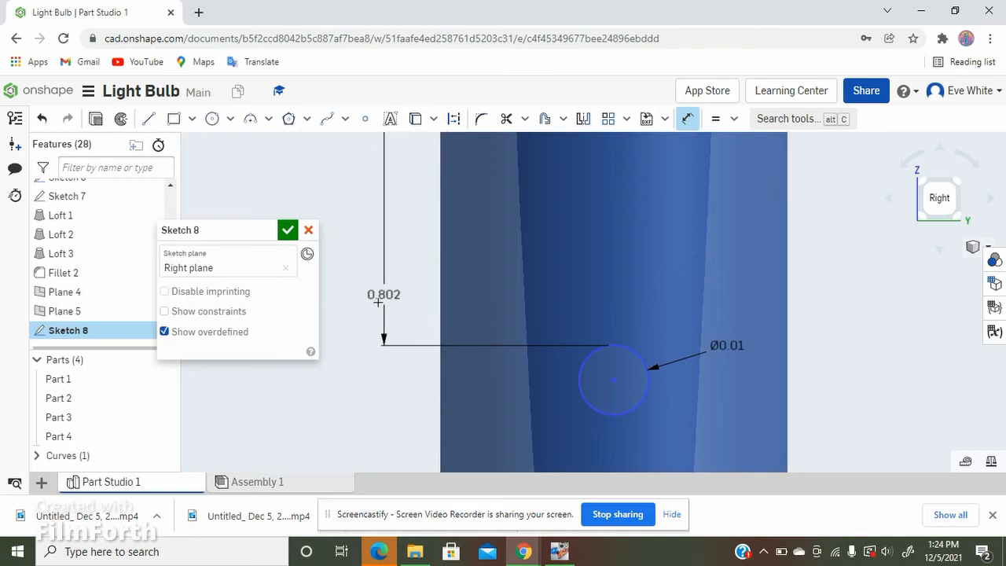
{"action": "scroll", "coordinate": [348, 362], "scroll_direction": "down", "scroll_amount": 5}
{"action": "scroll", "coordinate": [327, 391], "scroll_direction": "down", "scroll_amount": 5}
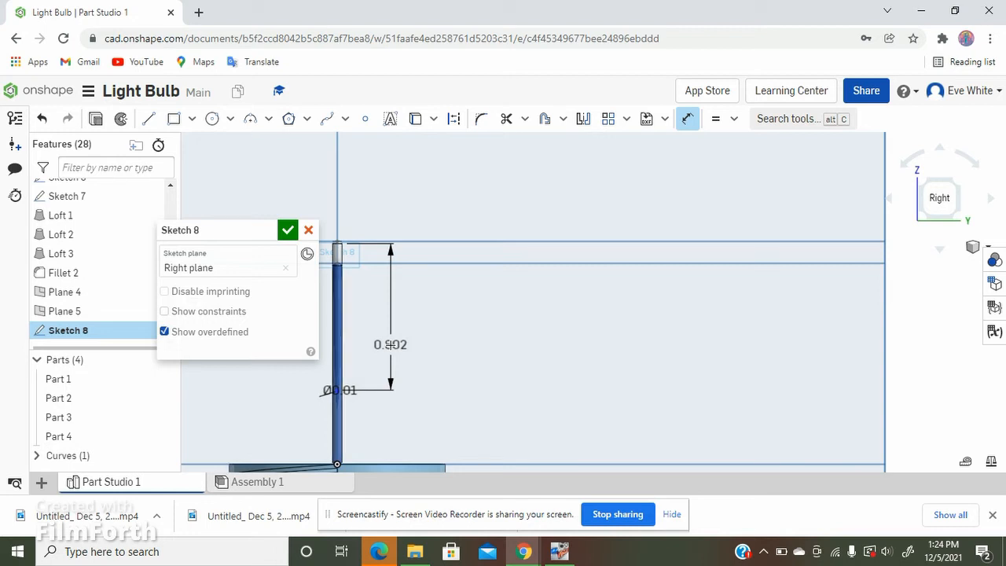
{"action": "left_click", "coordinate": [393, 346]}
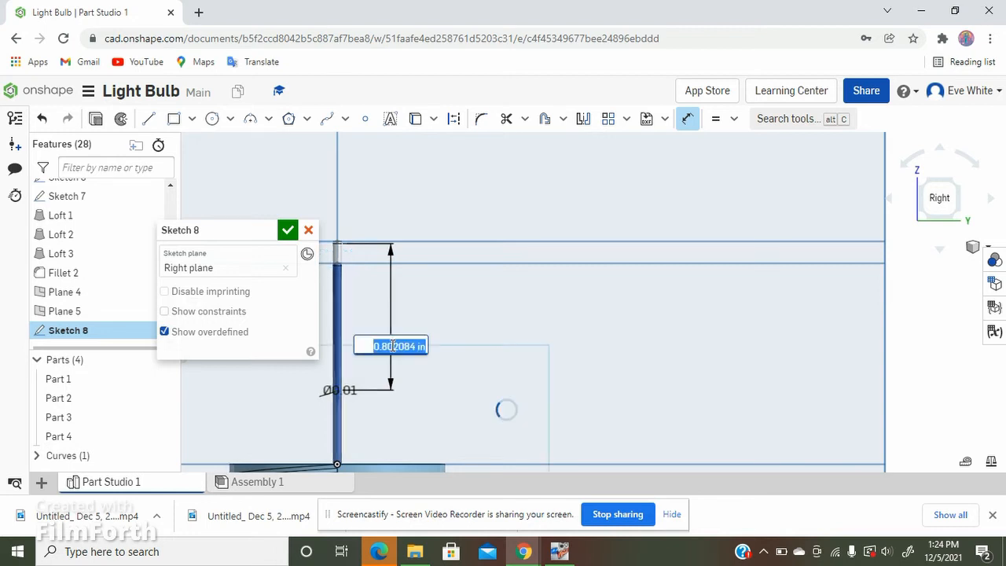
{"action": "key", "text": "BackSpace"}
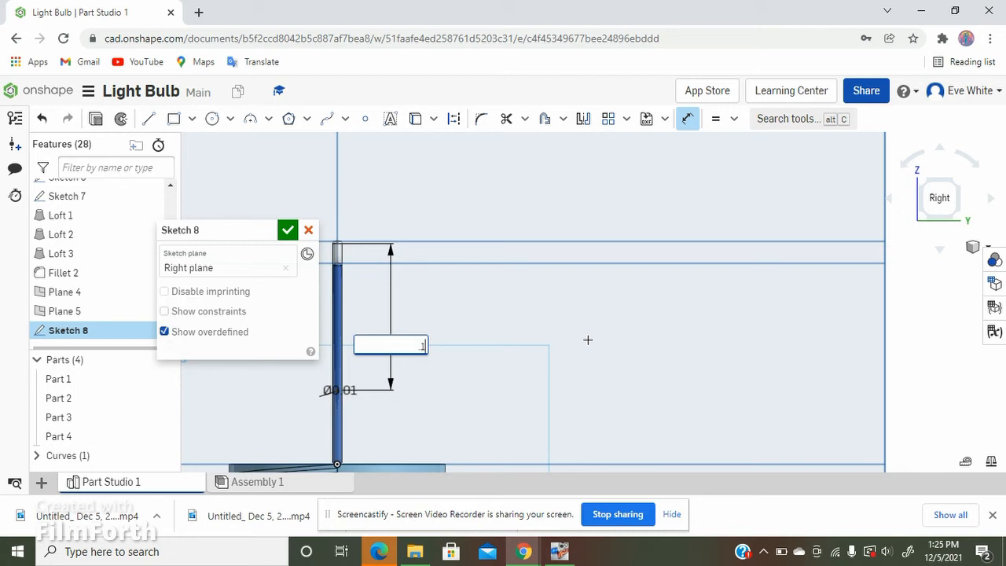
{"action": "key", "text": "Return"}
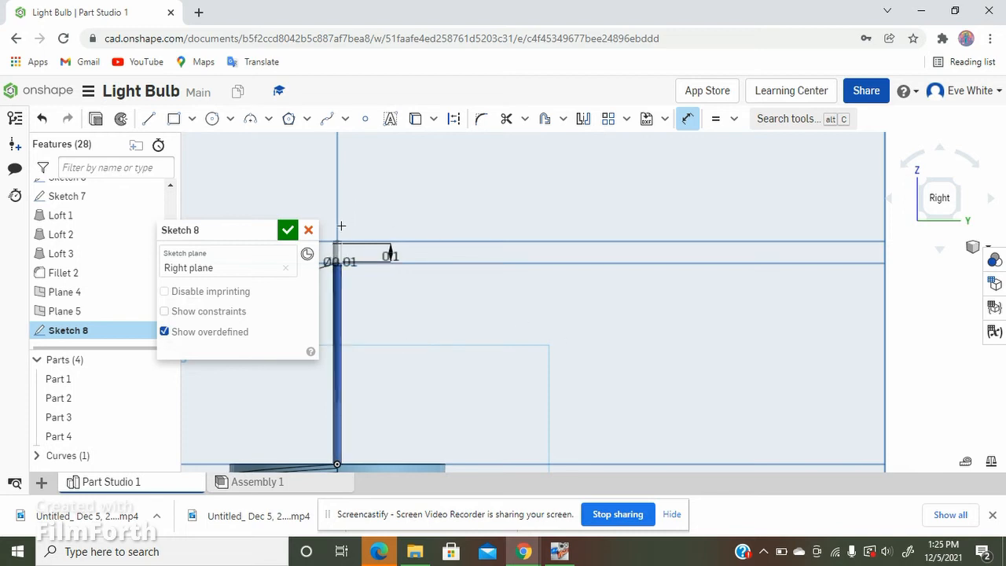
Set the circle's distance below the middle rod's fillet edge to 0.025 in and finish the sketch.
{"action": "scroll", "coordinate": [333, 254], "scroll_direction": "up", "scroll_amount": 5}
{"action": "scroll", "coordinate": [333, 254], "scroll_direction": "up", "scroll_amount": 2}
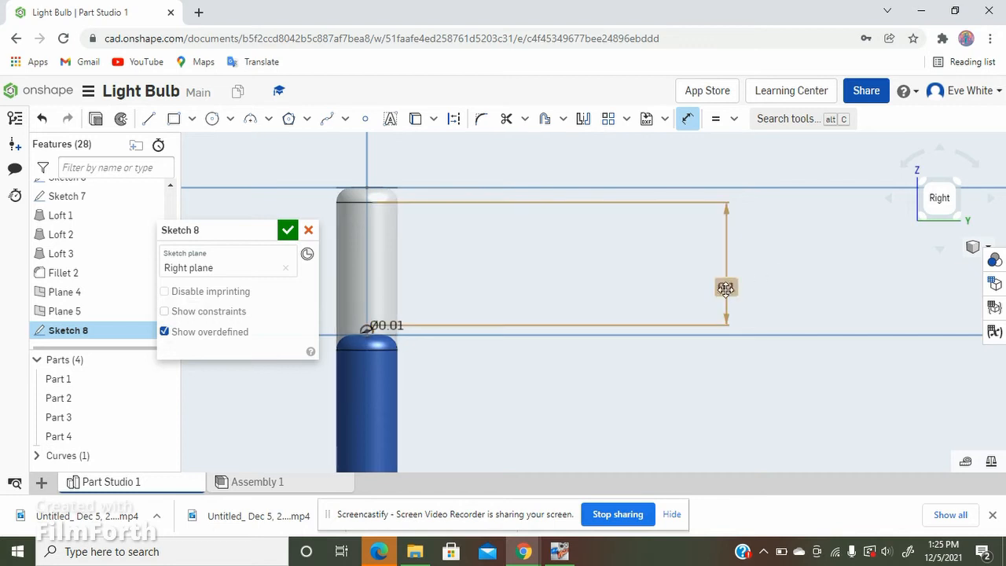
{"action": "double_click", "coordinate": [726, 289]}
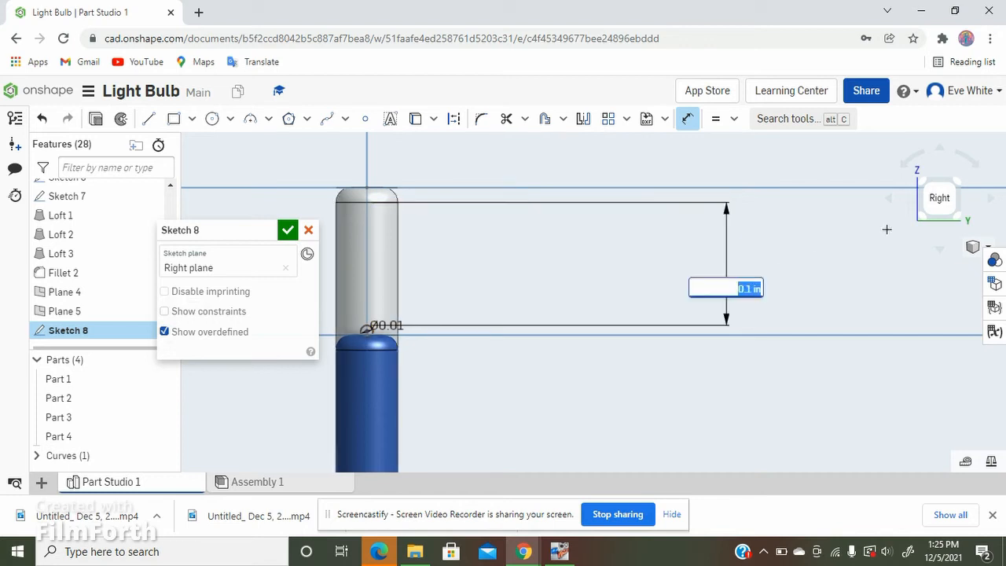
{"action": "key", "text": "BackSpace"}
{"action": "key", "text": "Return"}
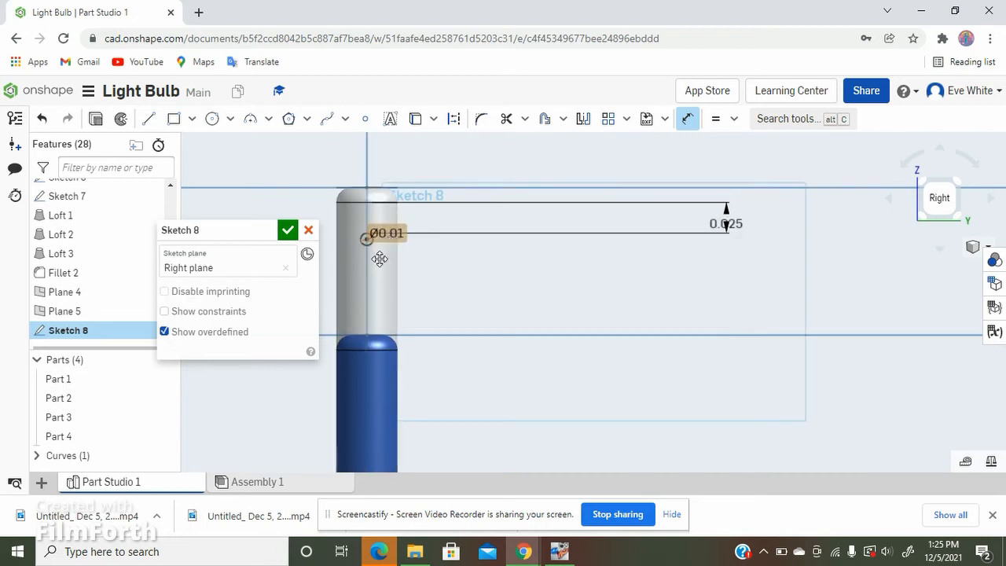
{"action": "scroll", "coordinate": [346, 247], "scroll_direction": "up", "scroll_amount": 1}
{"action": "scroll", "coordinate": [348, 235], "scroll_direction": "up", "scroll_amount": 3}
{"action": "scroll", "coordinate": [350, 228], "scroll_direction": "down", "scroll_amount": 2}
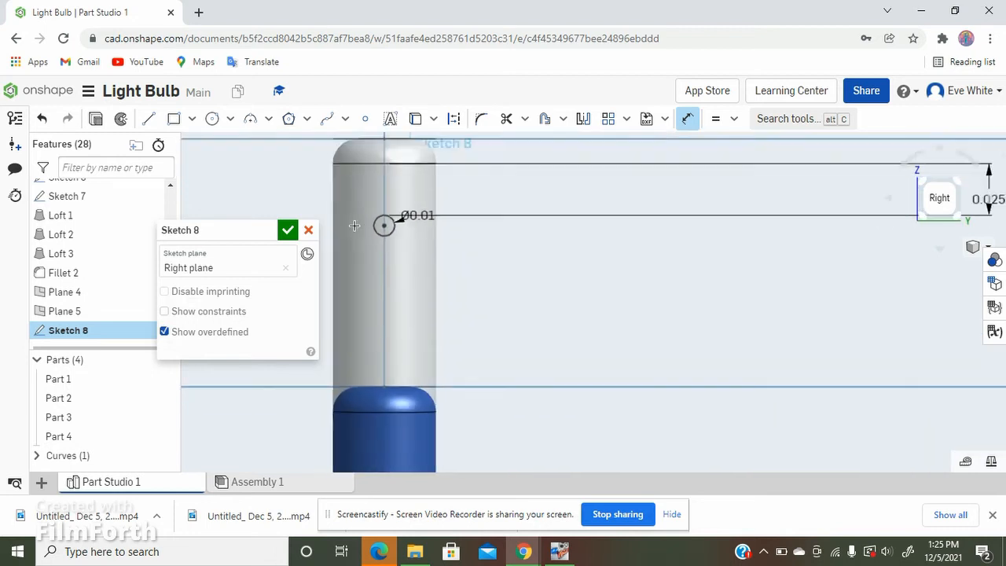
{"action": "left_click", "coordinate": [288, 230]}
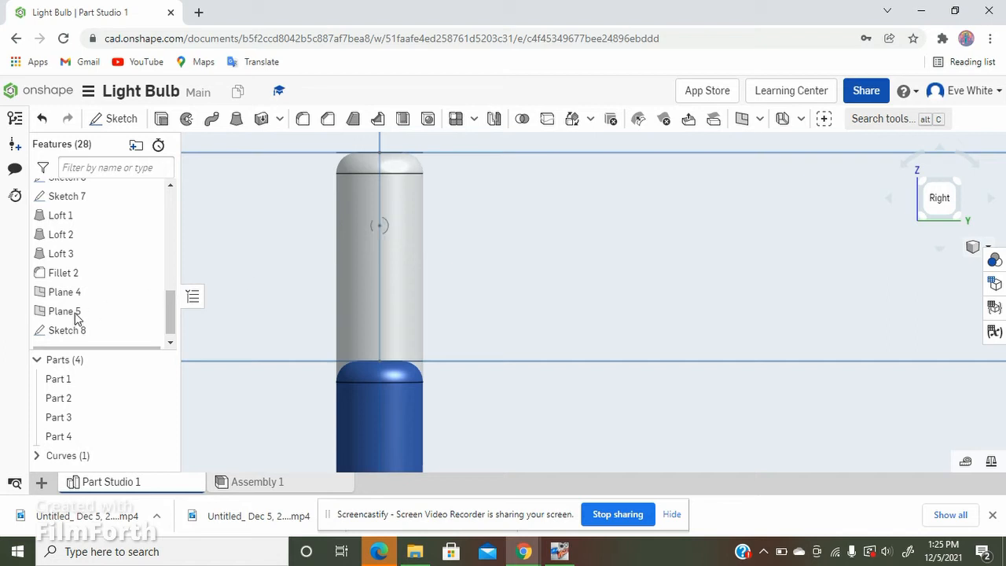
Start a new sketch on Plane 4 and view it from the right side.
{"action": "scroll", "coordinate": [75, 311], "scroll_direction": "down", "scroll_amount": 1}
{"action": "scroll", "coordinate": [399, 181], "scroll_direction": "down", "scroll_amount": 5}
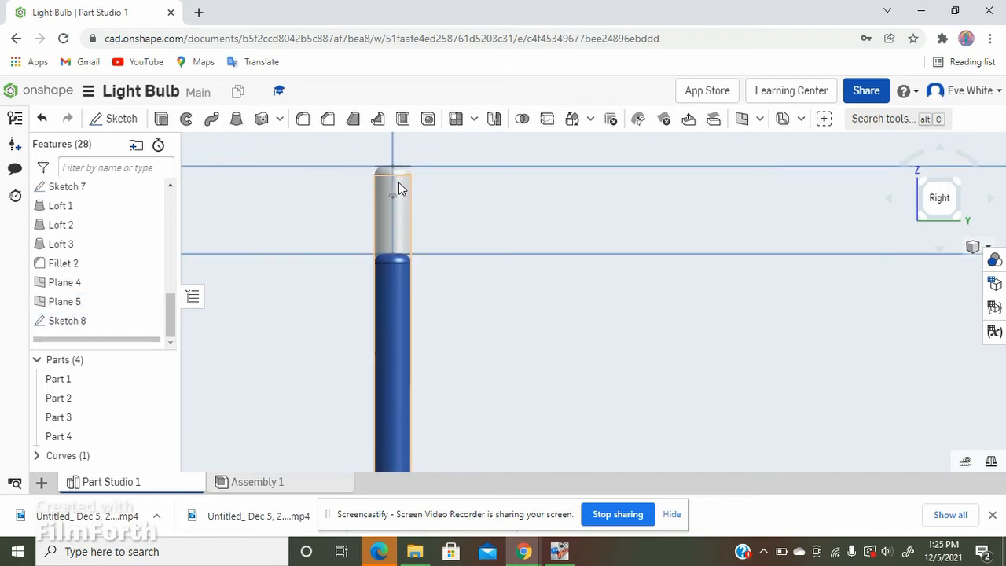
{"action": "scroll", "coordinate": [495, 260], "scroll_direction": "down", "scroll_amount": 5}
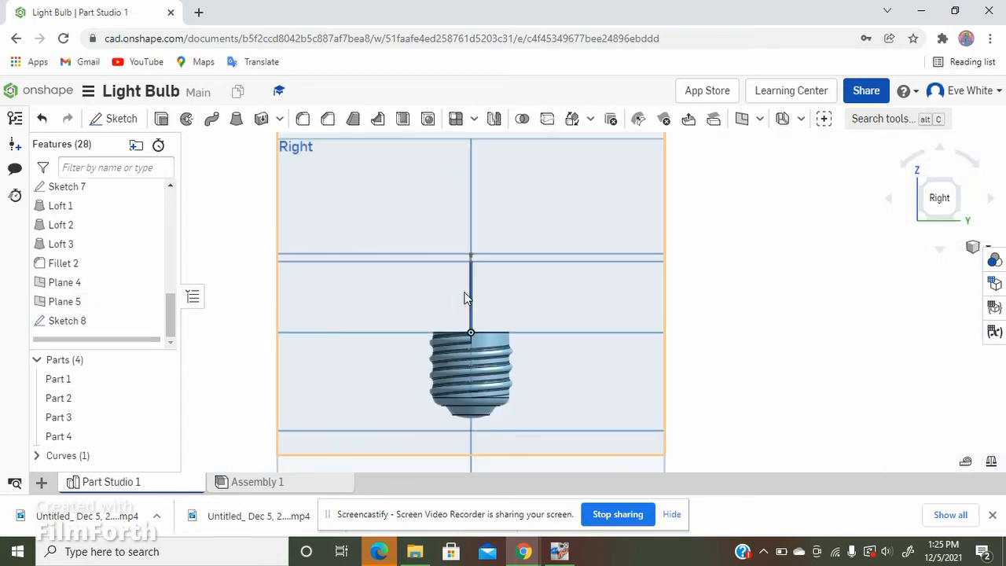
{"action": "right_click_drag", "start_coordinate": [470, 290], "coordinate": [535, 304]}
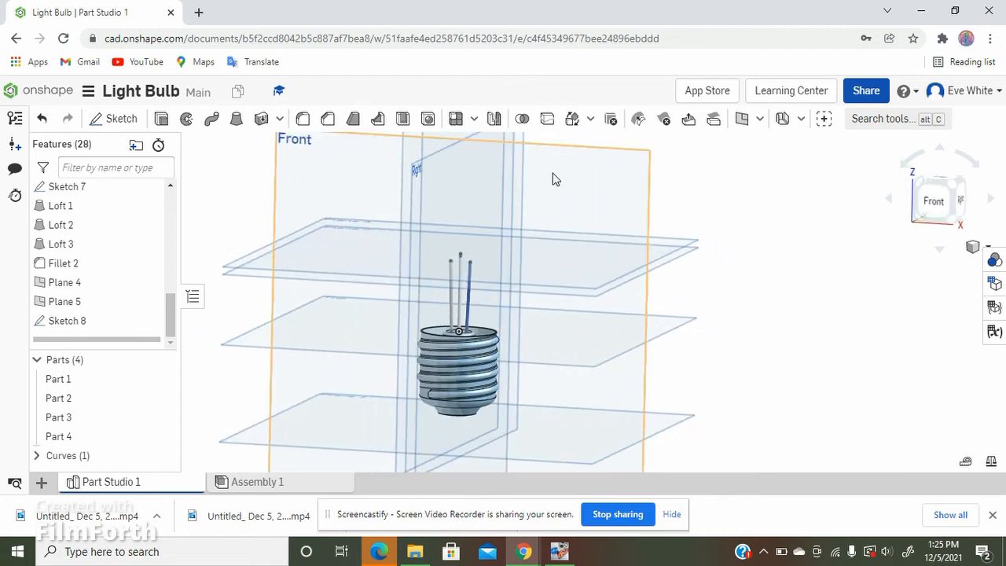
{"action": "left_click", "coordinate": [525, 141]}
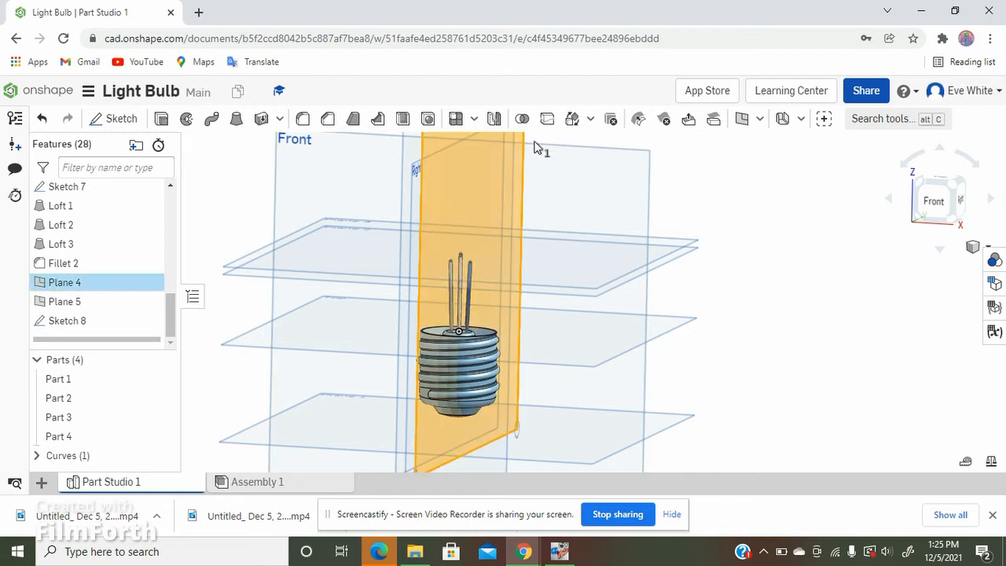
{"action": "scroll", "coordinate": [755, 272], "scroll_direction": "down", "scroll_amount": 3}
{"action": "right_click_drag", "start_coordinate": [681, 169], "coordinate": [690, 170]}
{"action": "key", "text": "n"}
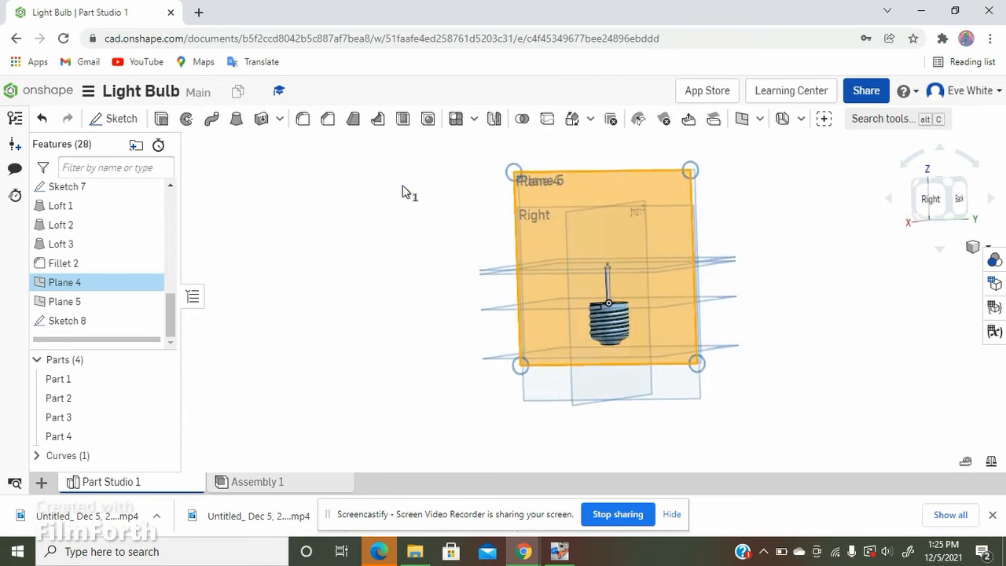
{"action": "left_click", "coordinate": [930, 202]}
{"action": "scroll", "coordinate": [613, 287], "scroll_direction": "up", "scroll_amount": 6}
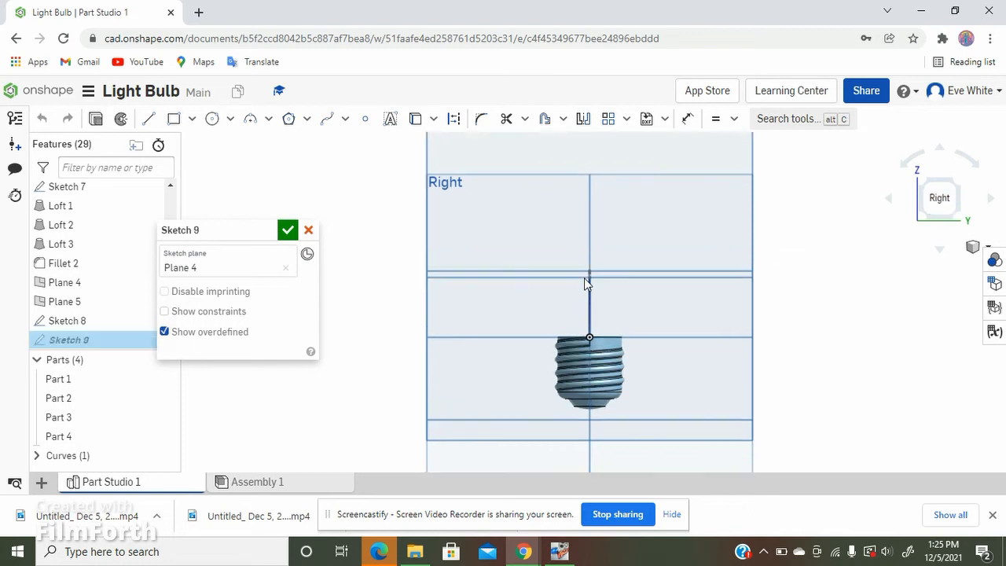
Sketch a centre-point circle about 0.014 in in diameter on the shorter outer rod's centreline, just below its rounded top.
{"action": "scroll", "coordinate": [543, 282], "scroll_direction": "up", "scroll_amount": 5}
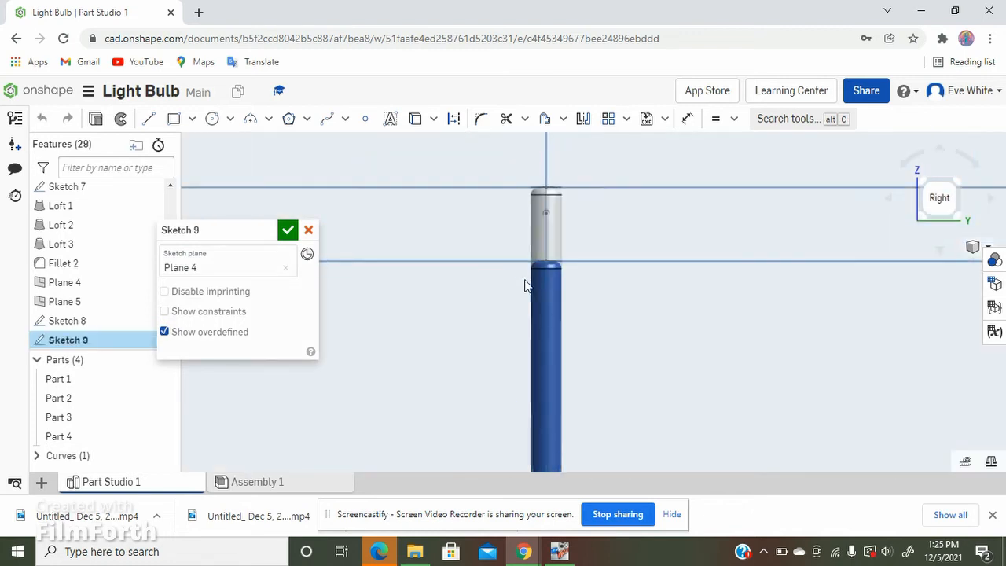
{"action": "left_click", "coordinate": [211, 119]}
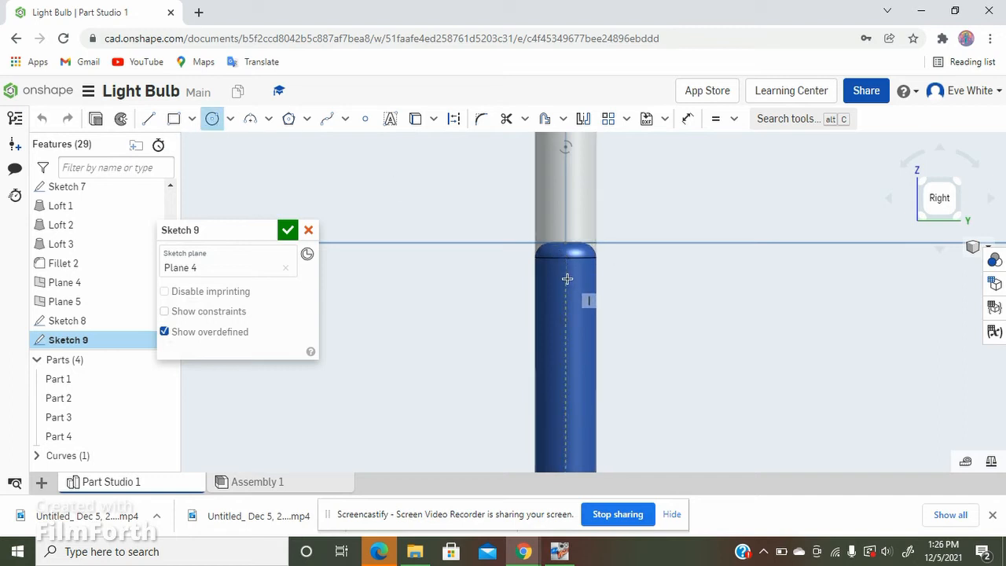
{"action": "left_click", "coordinate": [565, 283]}
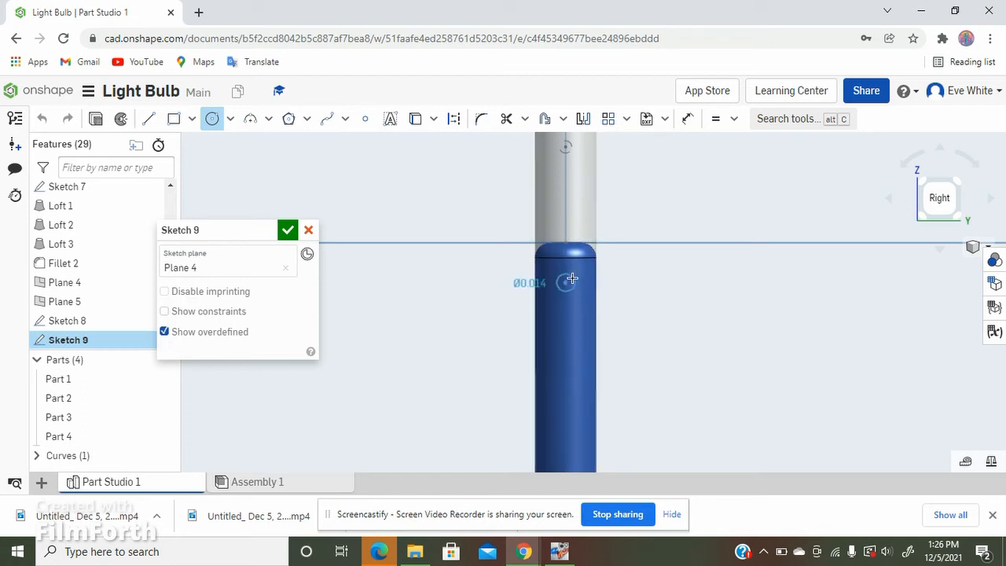
{"action": "left_click", "coordinate": [572, 278]}
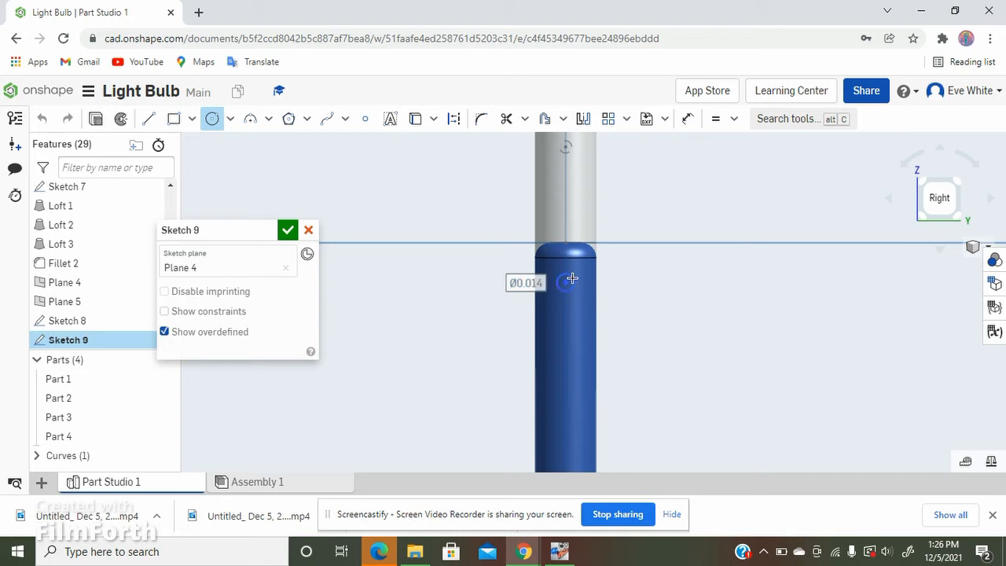
Dimension the new circle's diameter and set it to 0.01 in.
{"action": "left_click", "coordinate": [689, 120]}
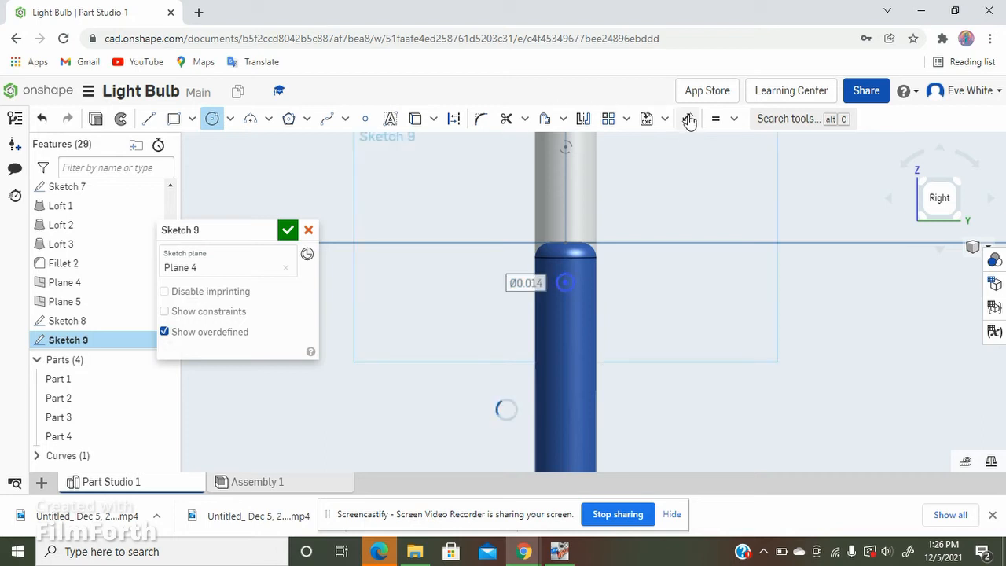
{"action": "left_click", "coordinate": [566, 282]}
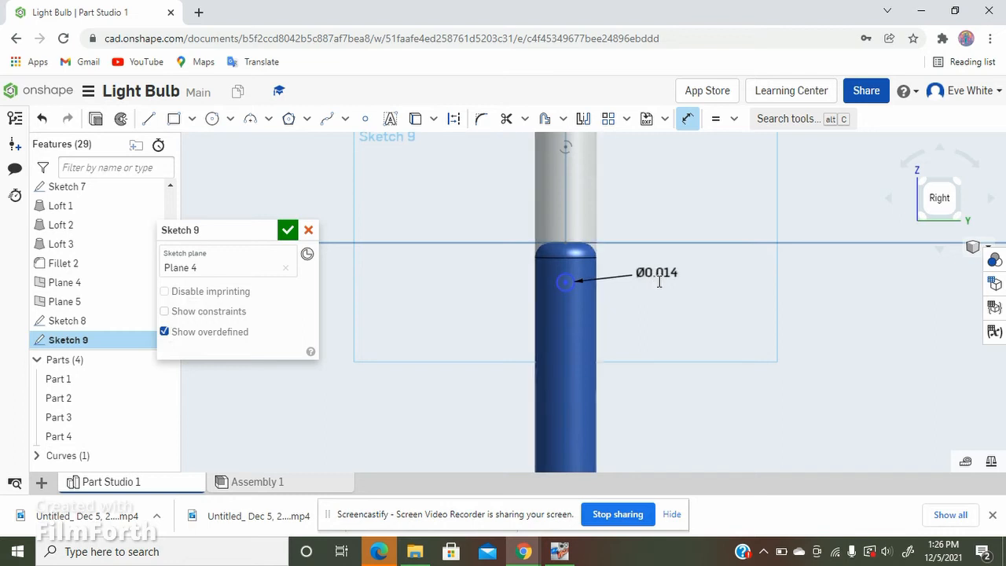
{"action": "left_click", "coordinate": [658, 279]}
{"action": "key", "text": "BackSpace"}
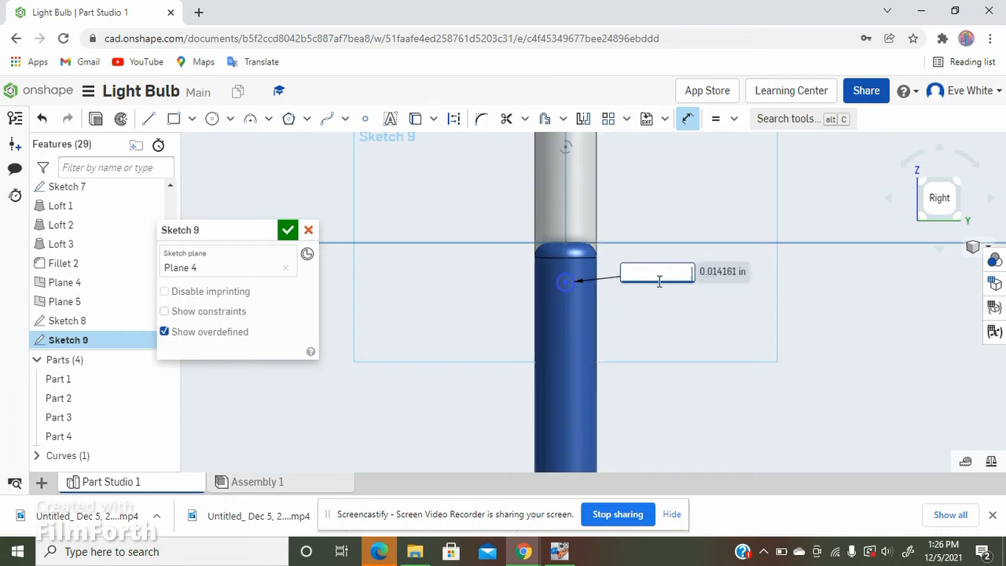
{"action": "key", "text": "Return"}
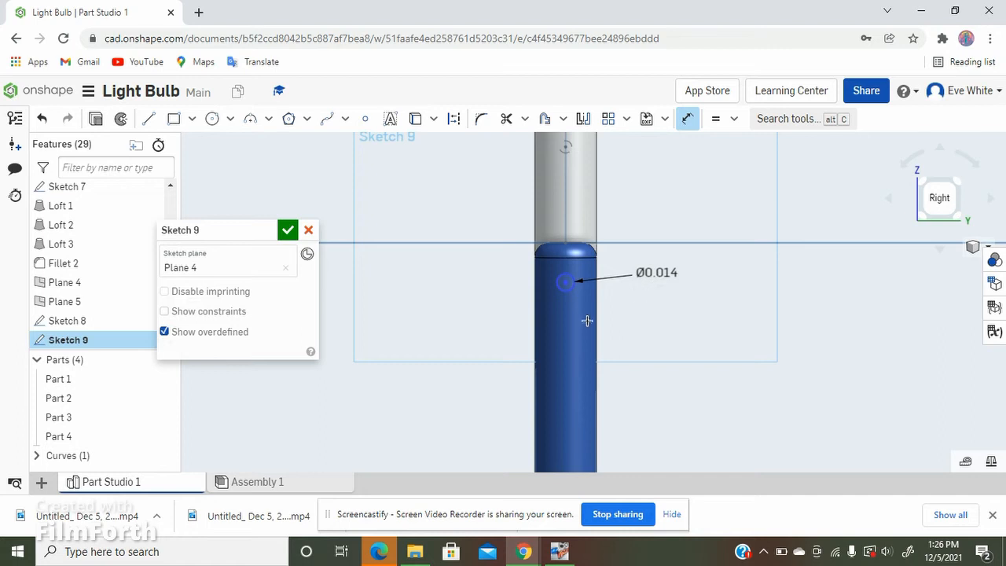
Try to dimension the circle's distance from the shorter outer rod's fillet edge.
{"action": "key", "text": "ctrl+z"}
{"action": "scroll", "coordinate": [403, 212], "scroll_direction": "down", "scroll_amount": 4}
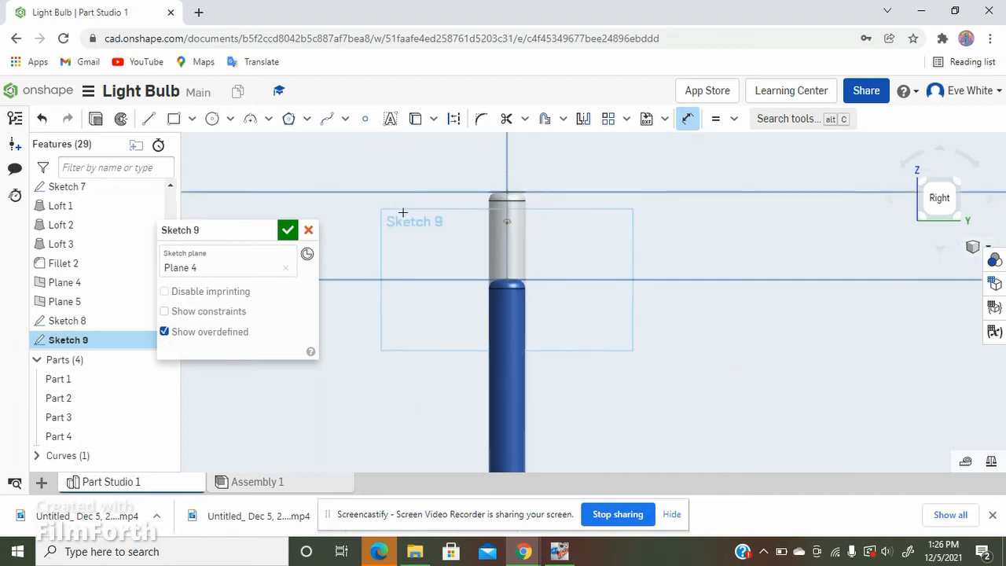
{"action": "scroll", "coordinate": [403, 211], "scroll_direction": "down", "scroll_amount": 6}
{"action": "scroll", "coordinate": [425, 264], "scroll_direction": "up", "scroll_amount": 4}
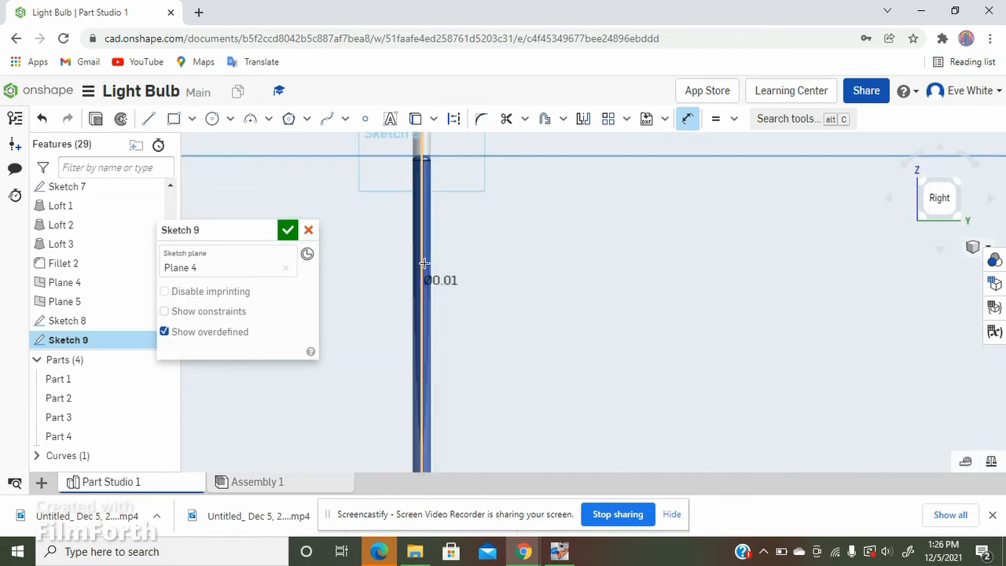
{"action": "scroll", "coordinate": [424, 263], "scroll_direction": "up", "scroll_amount": 5}
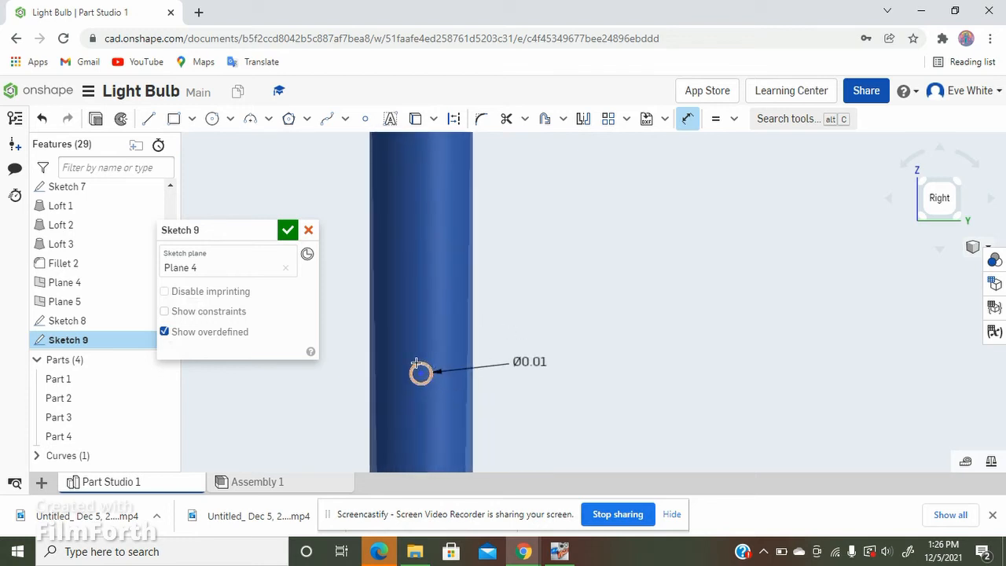
{"action": "left_click", "coordinate": [417, 365]}
{"action": "scroll", "coordinate": [669, 367], "scroll_direction": "down", "scroll_amount": 3}
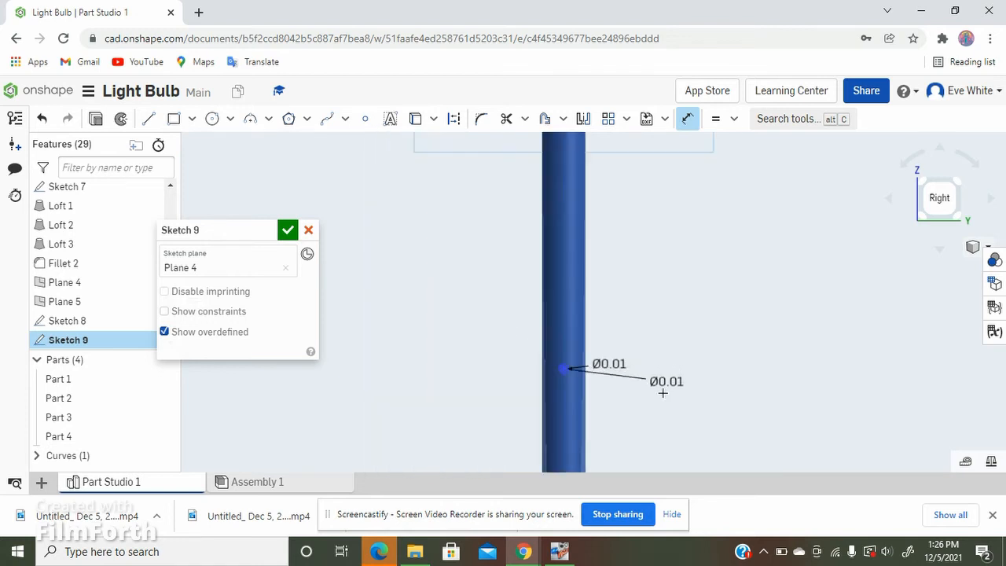
{"action": "scroll", "coordinate": [663, 393], "scroll_direction": "down", "scroll_amount": 5}
{"action": "scroll", "coordinate": [629, 264], "scroll_direction": "up", "scroll_amount": 8}
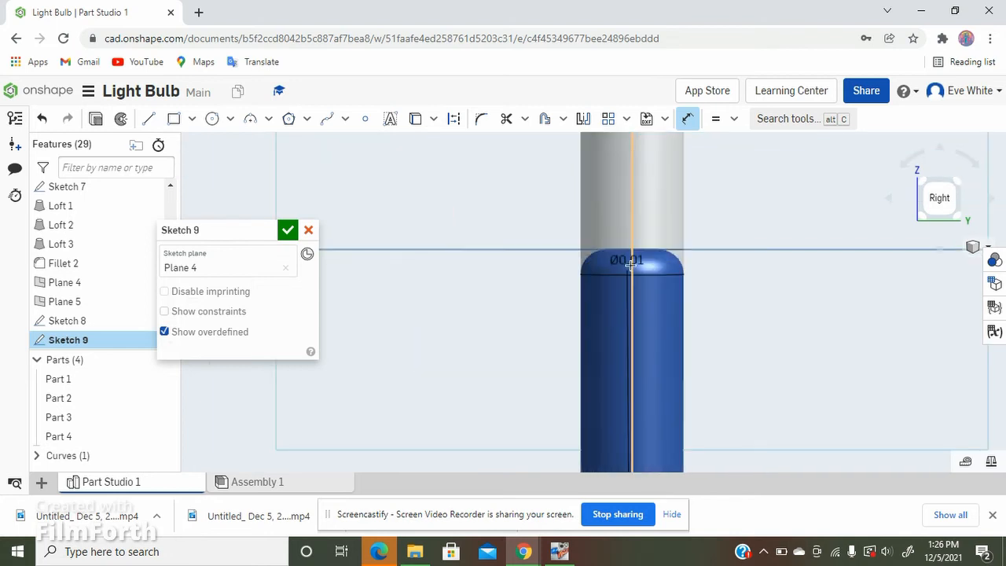
{"action": "scroll", "coordinate": [630, 266], "scroll_direction": "up", "scroll_amount": 1}
{"action": "left_click", "coordinate": [583, 285]}
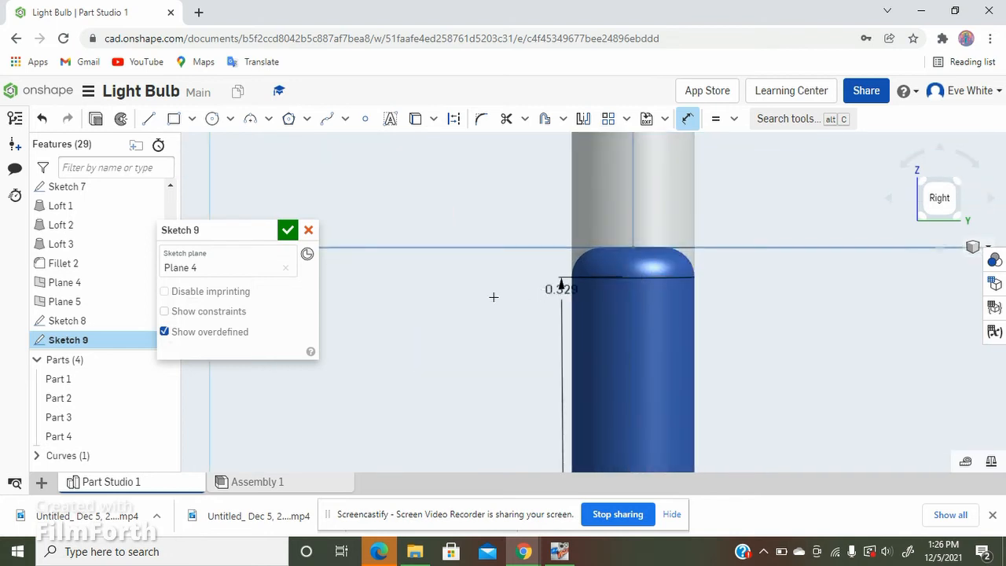
{"action": "scroll", "coordinate": [342, 226], "scroll_direction": "down", "scroll_amount": 3}
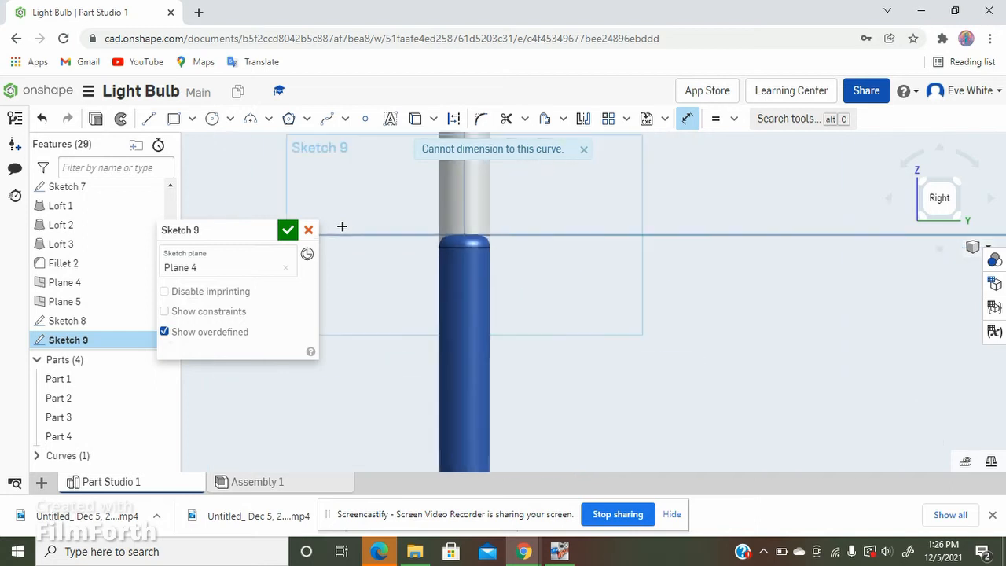
Dimension the circle 0.035 in below the horizontal plane at the outer rod's top and finish the sketch.
{"action": "scroll", "coordinate": [551, 197], "scroll_direction": "down", "scroll_amount": 2}
{"action": "scroll", "coordinate": [535, 202], "scroll_direction": "up", "scroll_amount": 3}
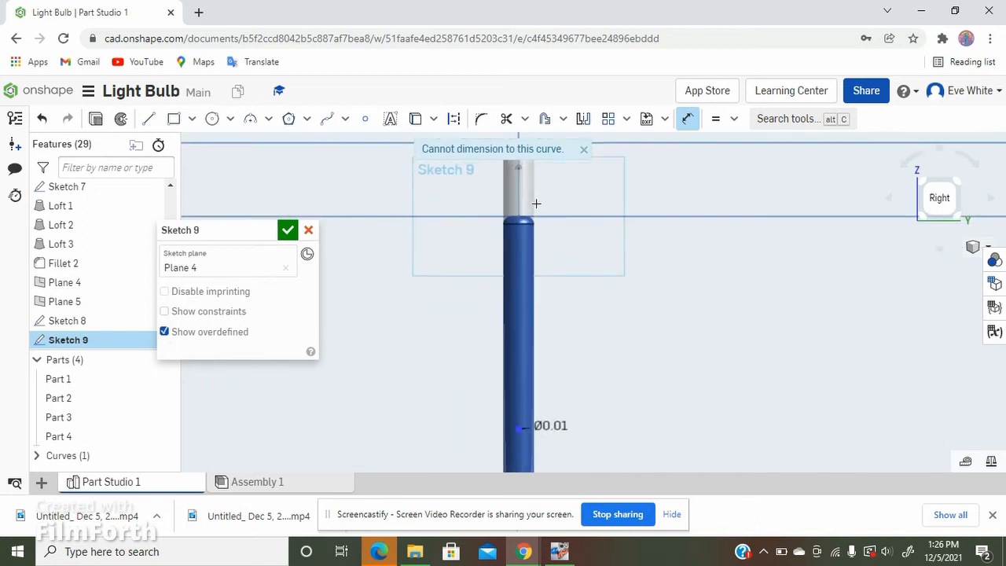
{"action": "scroll", "coordinate": [517, 210], "scroll_direction": "down", "scroll_amount": 3}
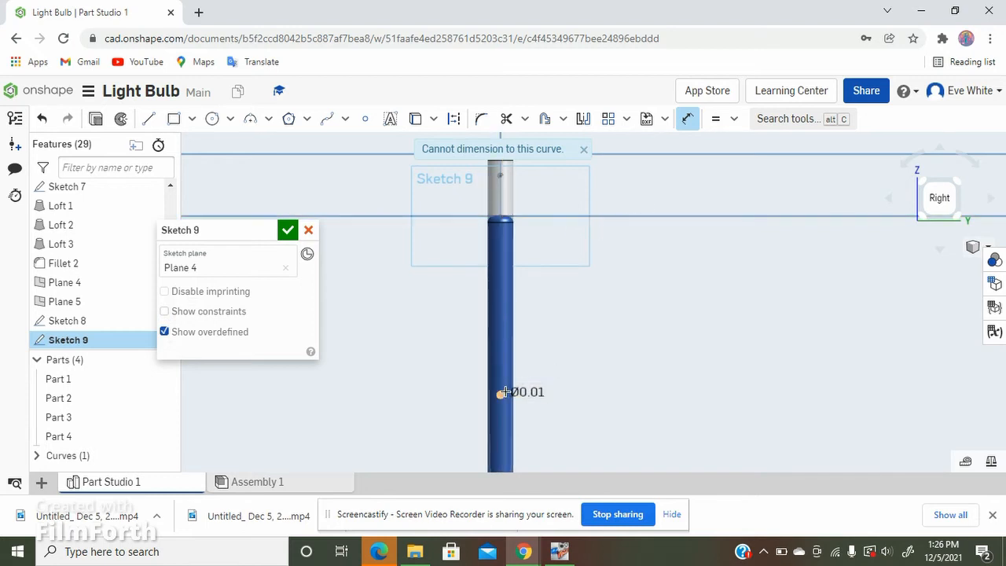
{"action": "scroll", "coordinate": [503, 393], "scroll_direction": "up", "scroll_amount": 5}
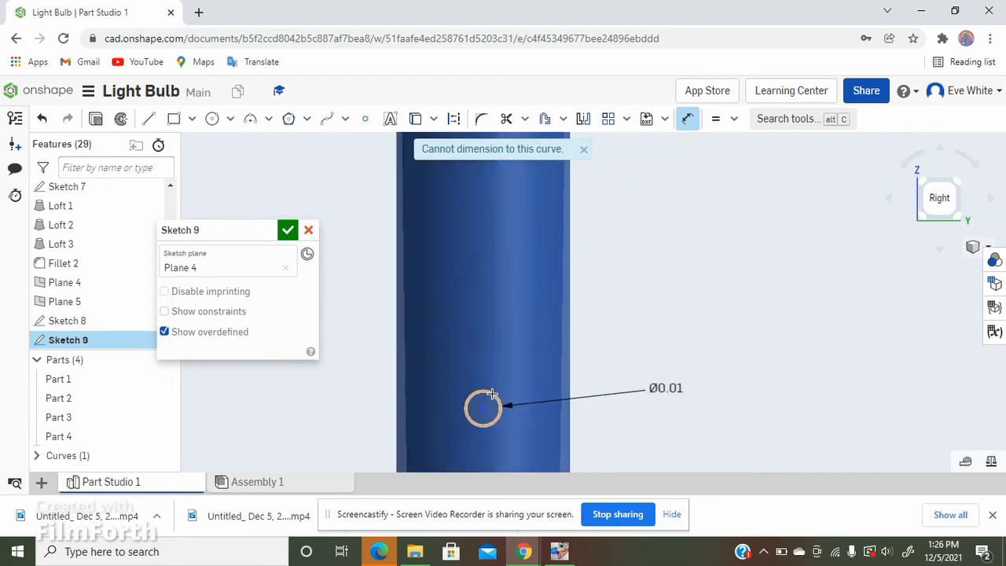
{"action": "left_click", "coordinate": [492, 393]}
{"action": "scroll", "coordinate": [322, 346], "scroll_direction": "down", "scroll_amount": 4}
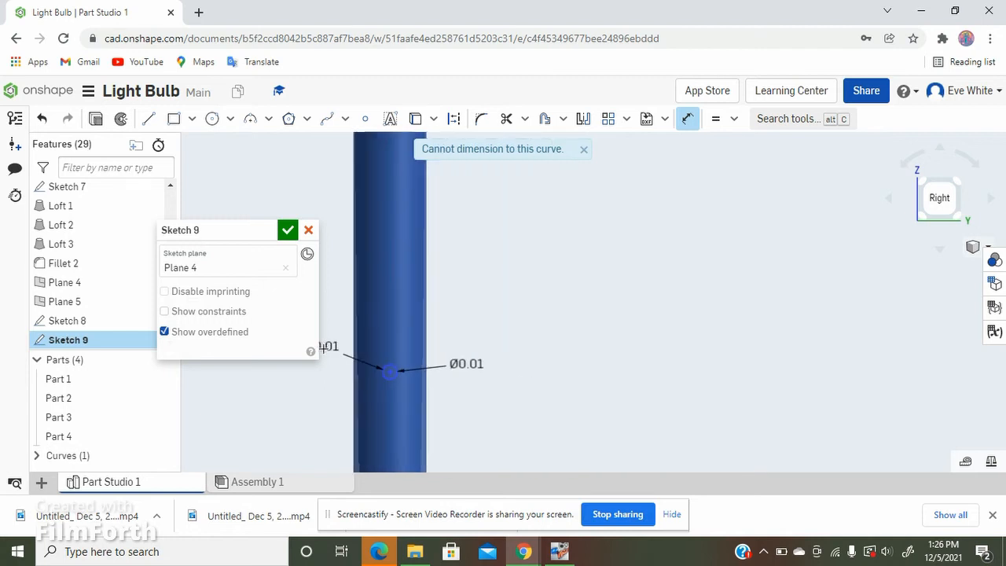
{"action": "scroll", "coordinate": [314, 376], "scroll_direction": "down", "scroll_amount": 3}
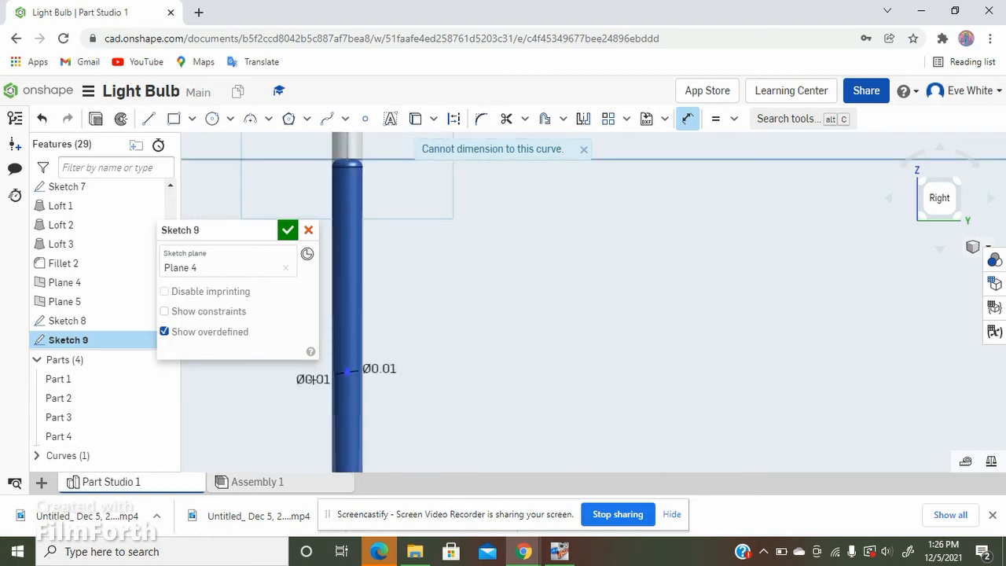
{"action": "left_click", "coordinate": [410, 163]}
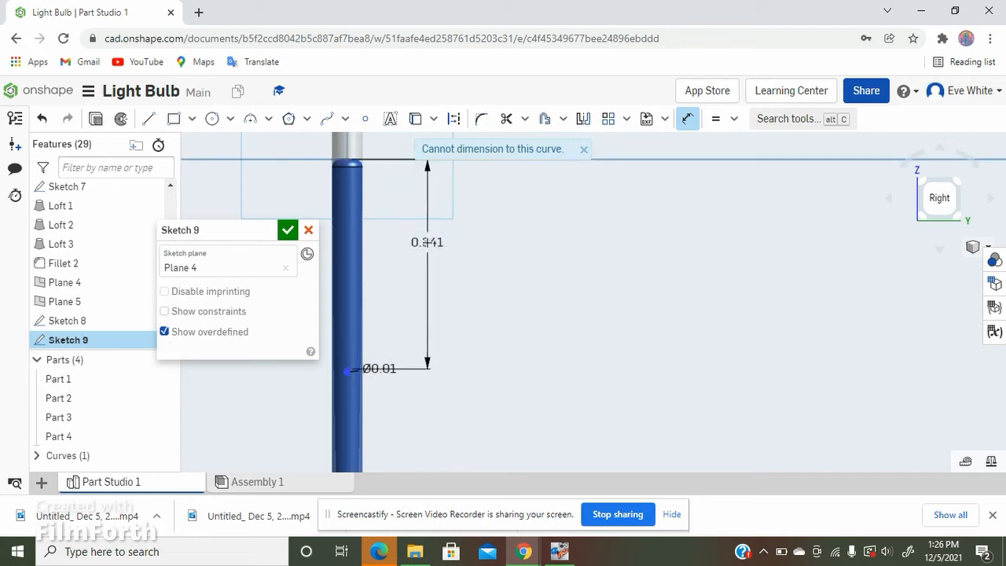
{"action": "left_click", "coordinate": [427, 243]}
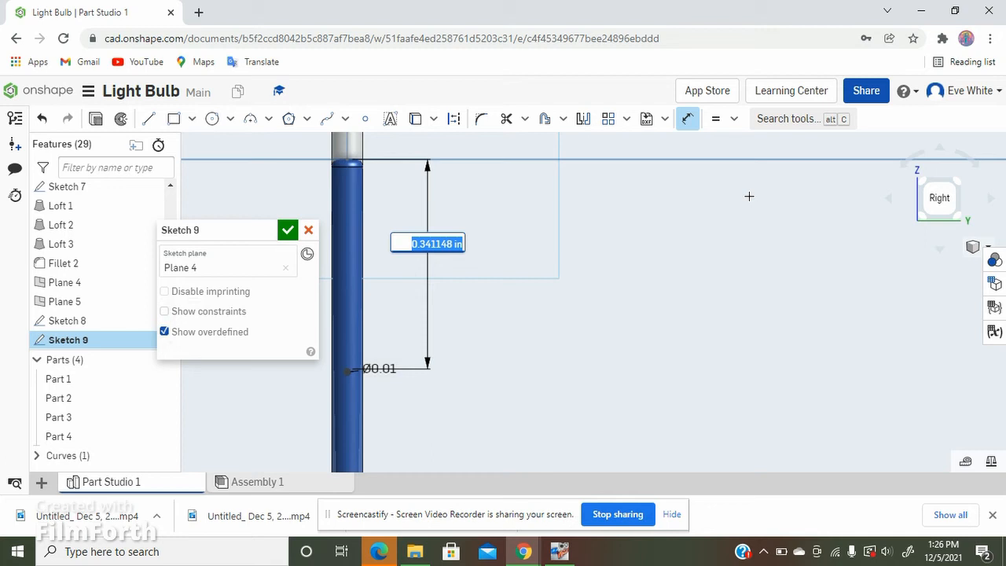
{"action": "key", "text": "BackSpace"}
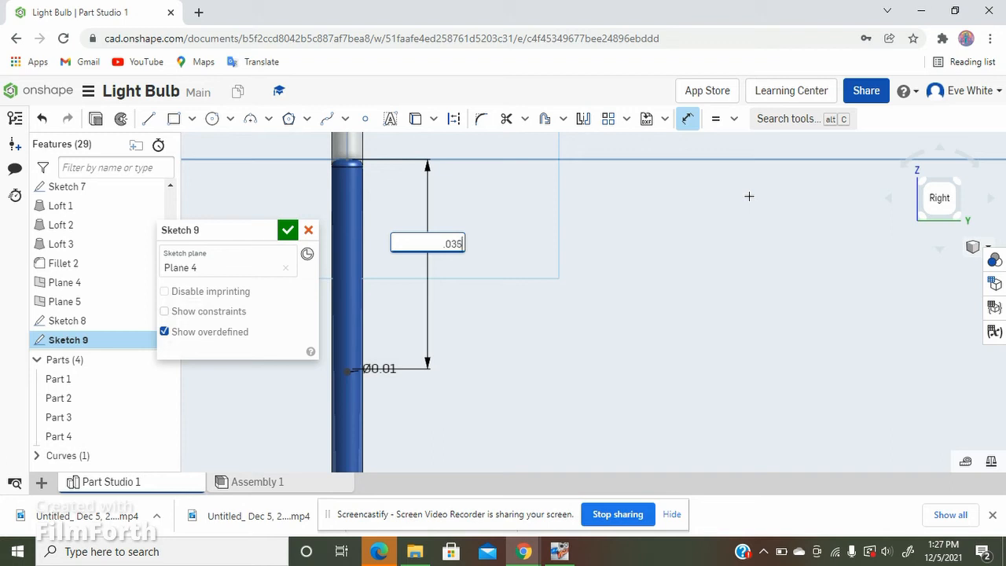
{"action": "key", "text": "Escape"}
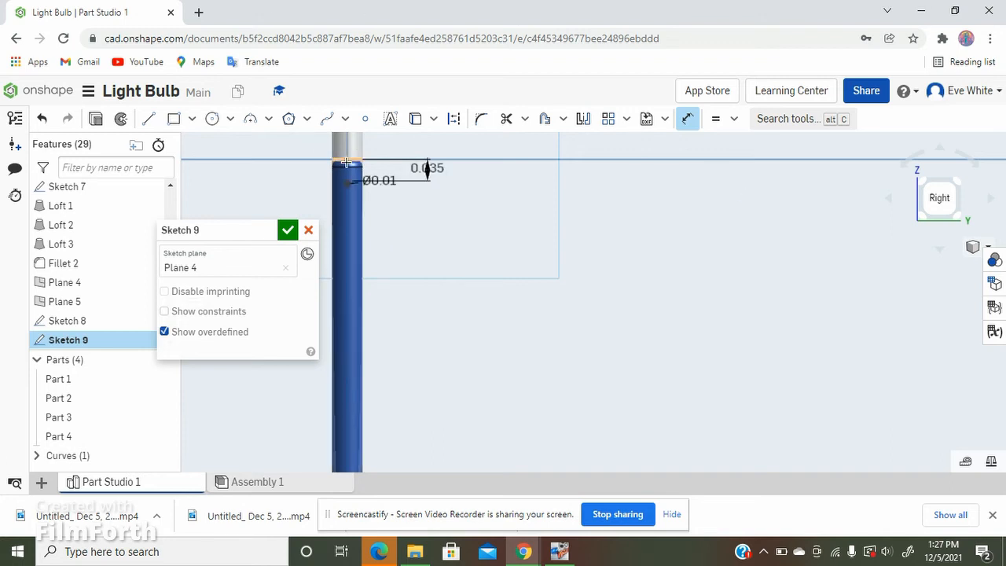
{"action": "scroll", "coordinate": [346, 166], "scroll_direction": "up", "scroll_amount": 5}
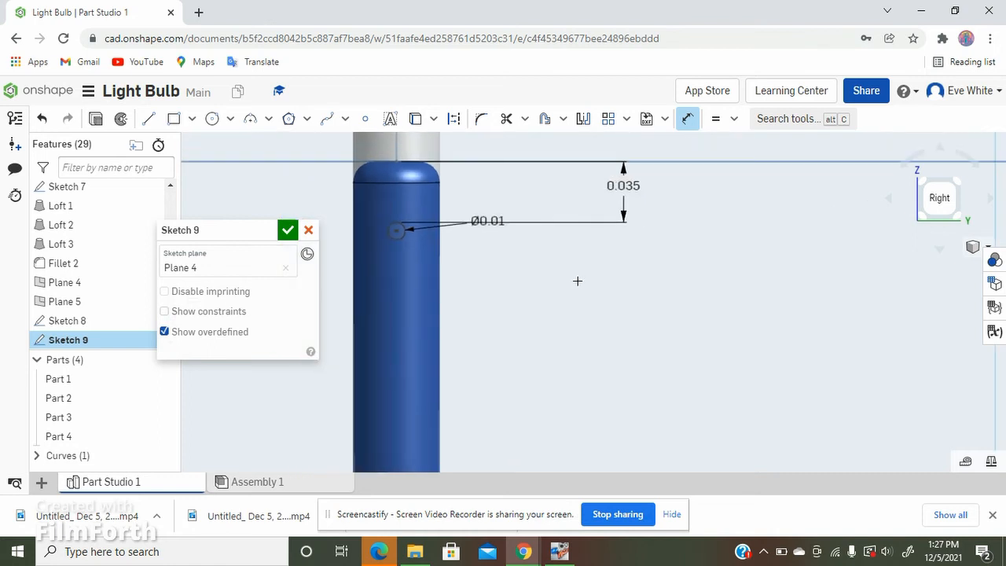
{"action": "scroll", "coordinate": [578, 281], "scroll_direction": "down", "scroll_amount": 3}
{"action": "scroll", "coordinate": [578, 281], "scroll_direction": "up", "scroll_amount": 5}
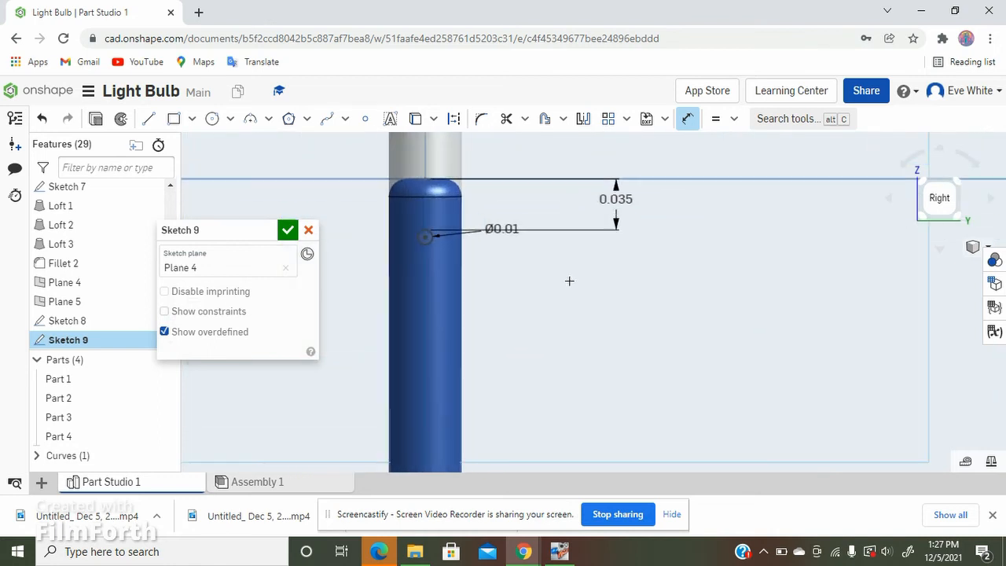
{"action": "left_click", "coordinate": [287, 232]}
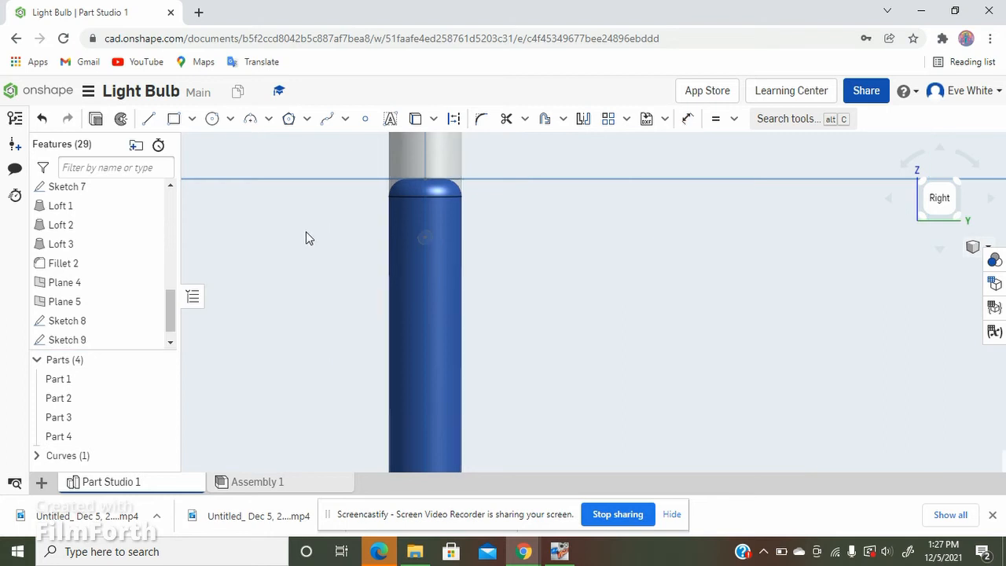
Start a new sketch on Plane 5, through the opposite outer rod.
{"action": "mouse_move", "coordinate": [306, 231]}
{"action": "right_mouse_down"}
{"action": "mouse_move", "coordinate": [343, 238]}
{"action": "mouse_move", "coordinate": [335, 241]}
{"action": "mouse_move", "coordinate": [339, 223]}
{"action": "right_mouse_up"}
{"action": "right_click", "coordinate": [330, 230]}
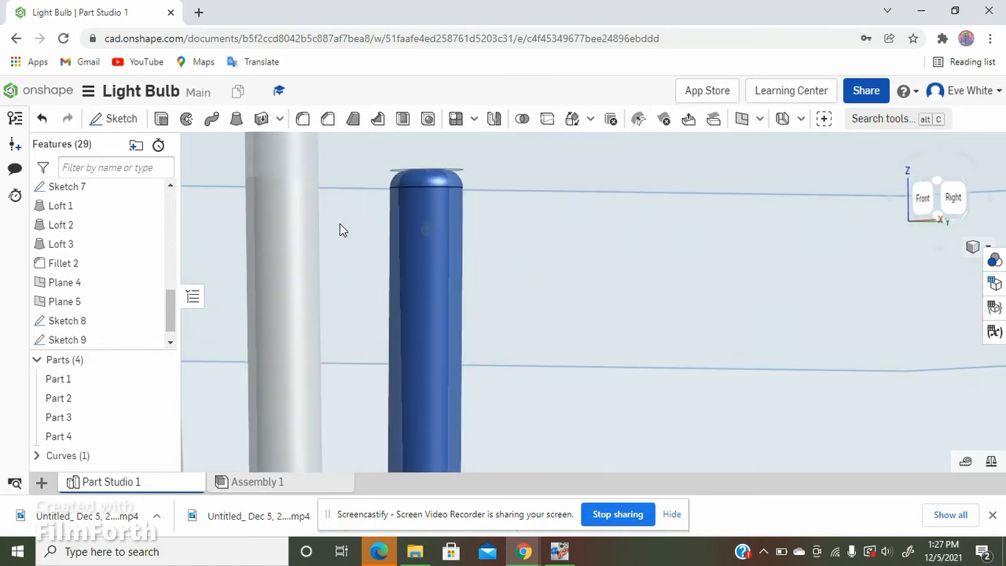
{"action": "scroll", "coordinate": [428, 210], "scroll_direction": "up", "scroll_amount": 3}
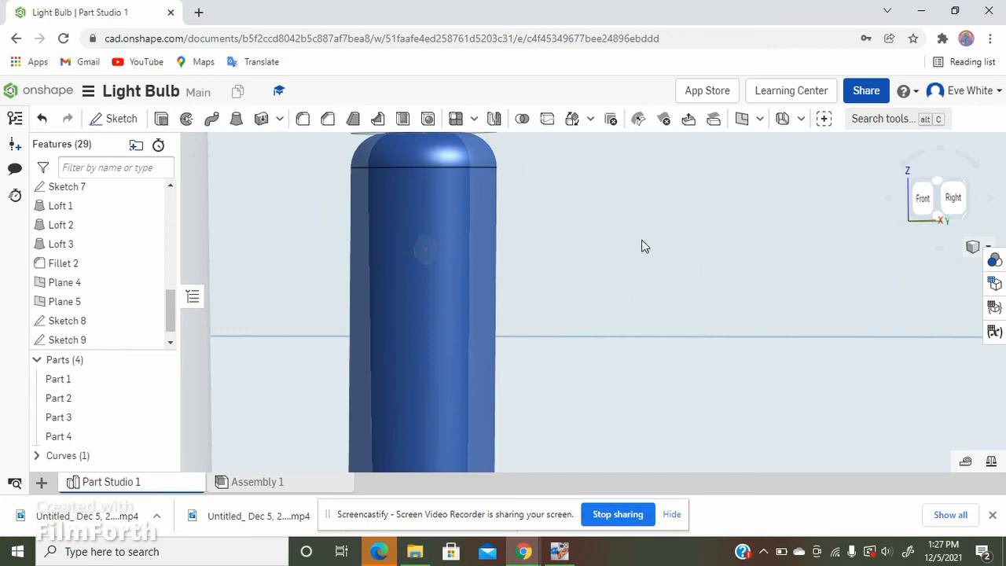
{"action": "scroll", "coordinate": [615, 280], "scroll_direction": "down", "scroll_amount": 6}
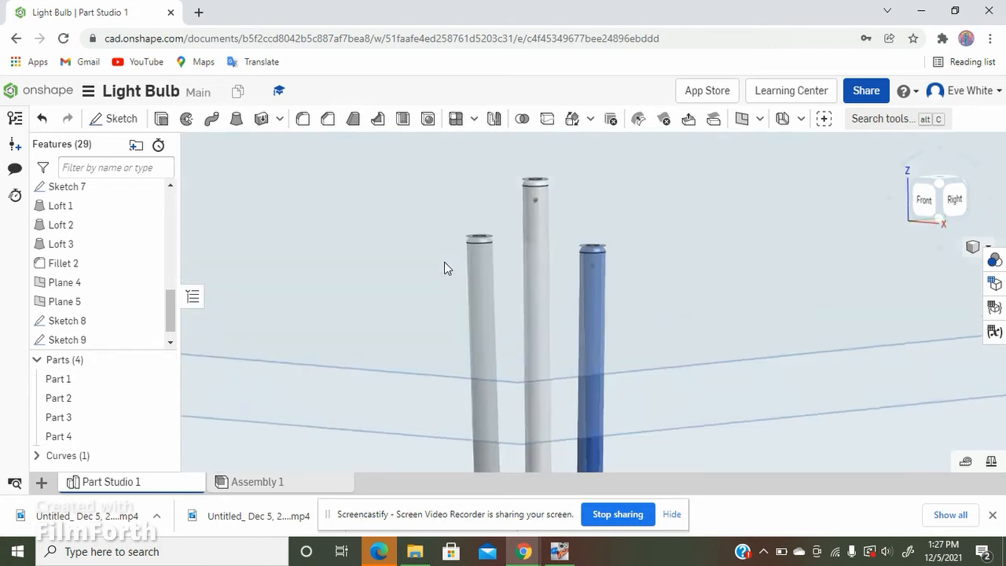
{"action": "right_click_drag", "start_coordinate": [445, 268], "coordinate": [481, 270]}
{"action": "right_click", "coordinate": [475, 250]}
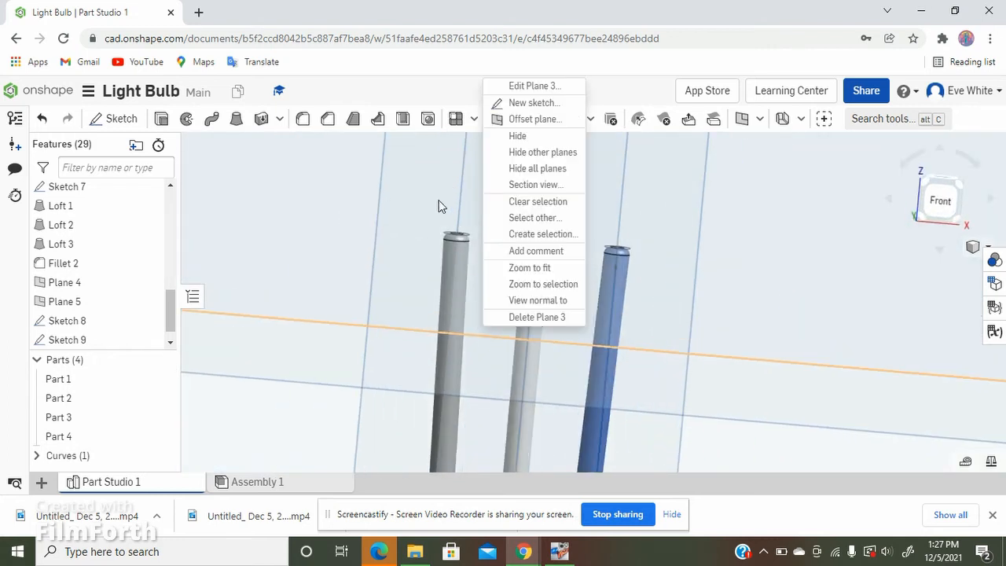
{"action": "right_click_drag", "start_coordinate": [403, 296], "coordinate": [386, 313]}
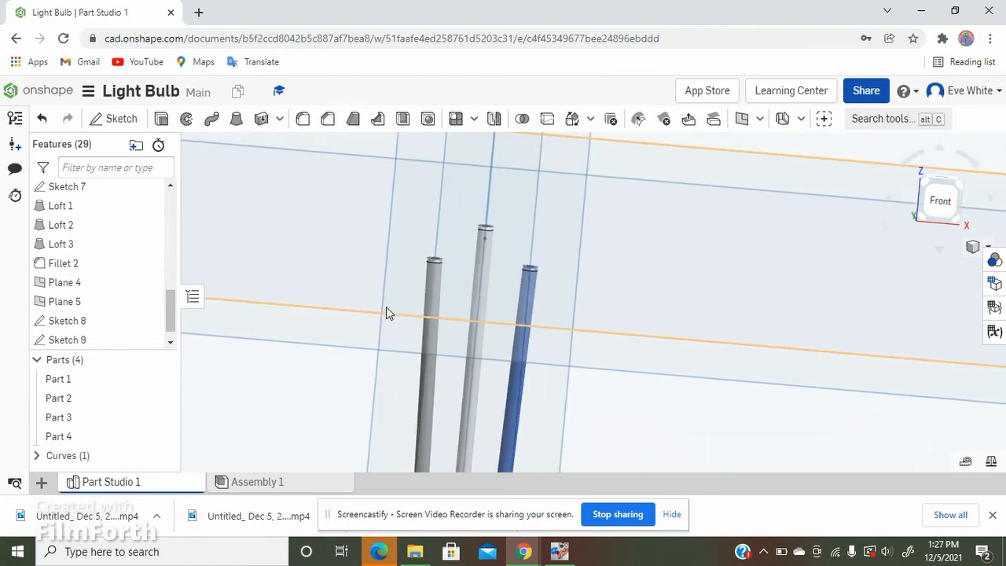
{"action": "scroll", "coordinate": [386, 307], "scroll_direction": "down", "scroll_amount": 3}
{"action": "scroll", "coordinate": [468, 291], "scroll_direction": "down", "scroll_amount": 5}
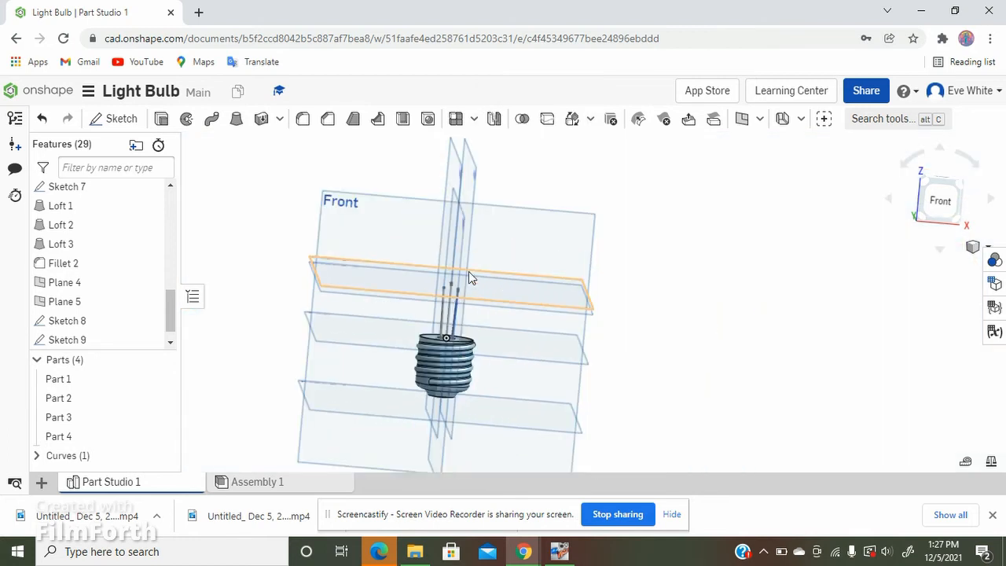
{"action": "left_click", "coordinate": [455, 172]}
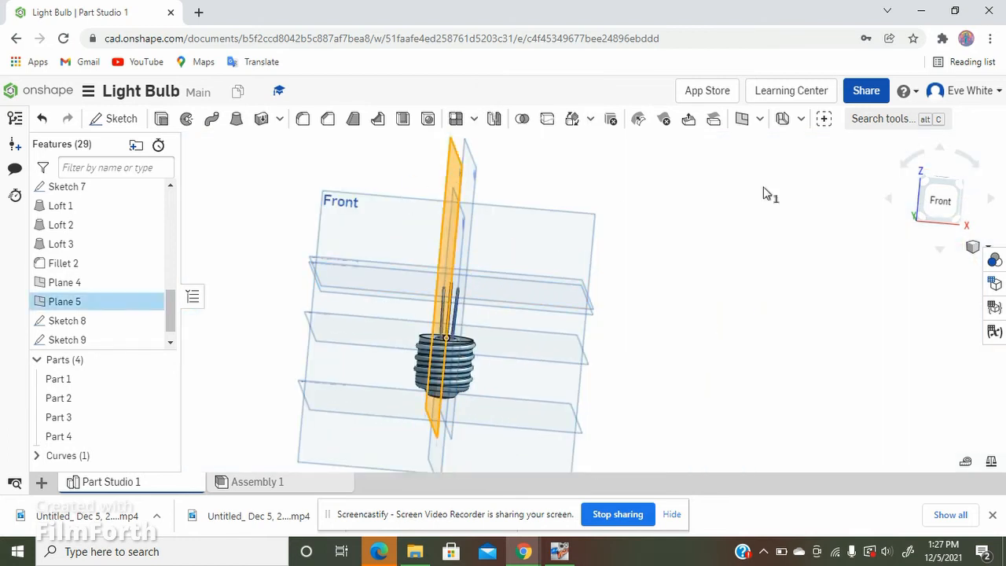
{"action": "left_click", "coordinate": [941, 206]}
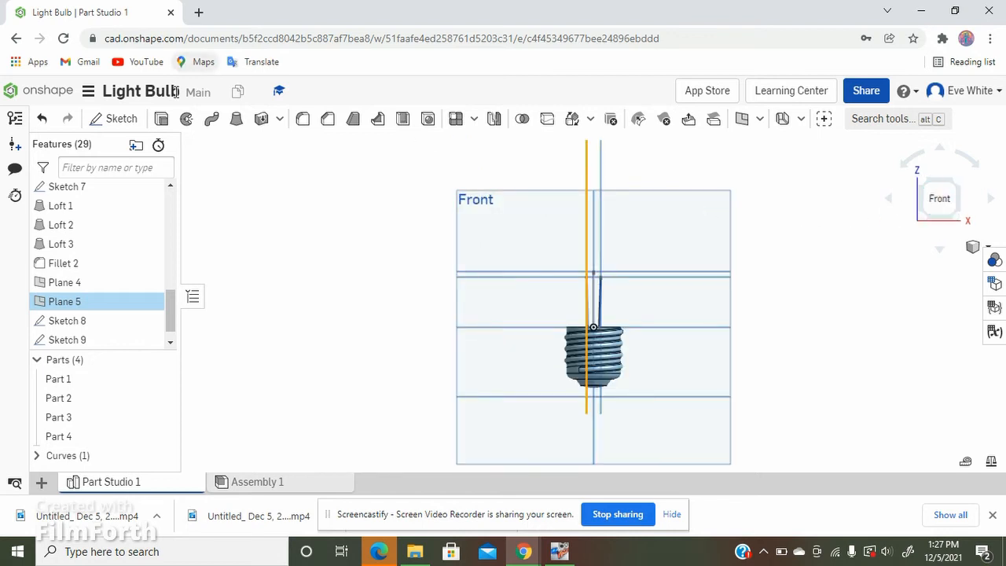
{"action": "left_click", "coordinate": [128, 124]}
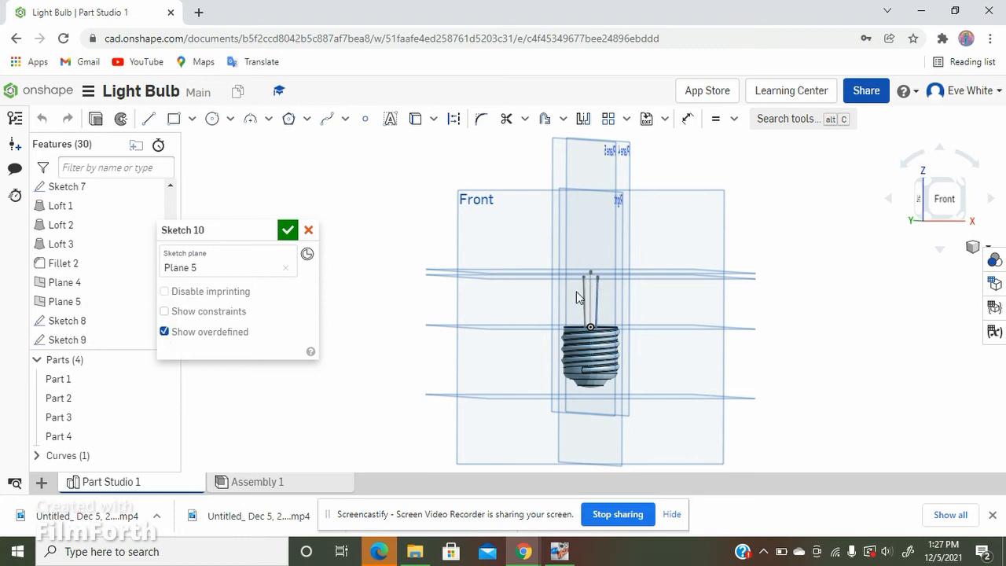
Project the Plane 4 circle onto the Plane 5 sketch with the Use tool and view the result normal to the sketch.
{"action": "scroll", "coordinate": [587, 283], "scroll_direction": "up", "scroll_amount": 6}
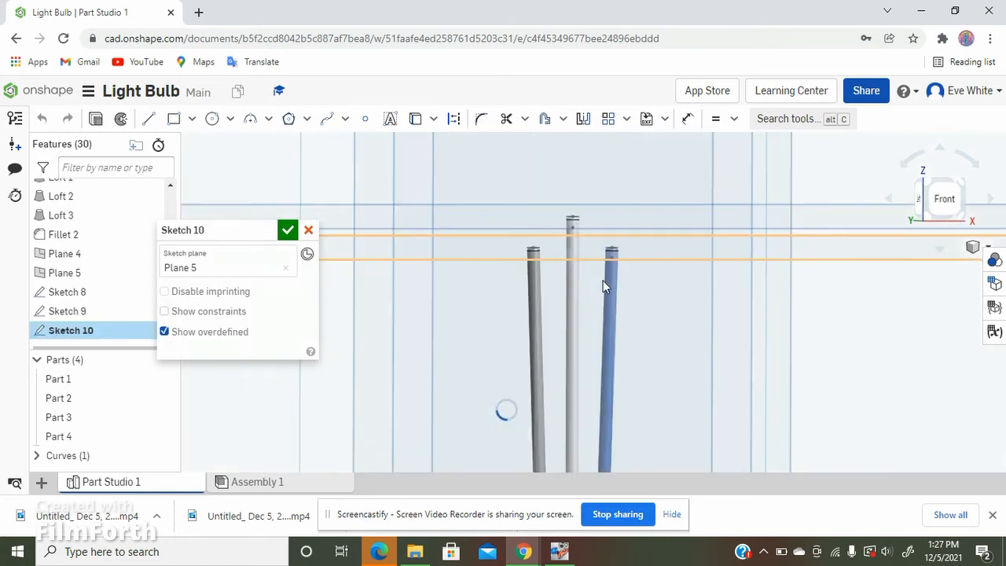
{"action": "scroll", "coordinate": [603, 281], "scroll_direction": "up", "scroll_amount": 5}
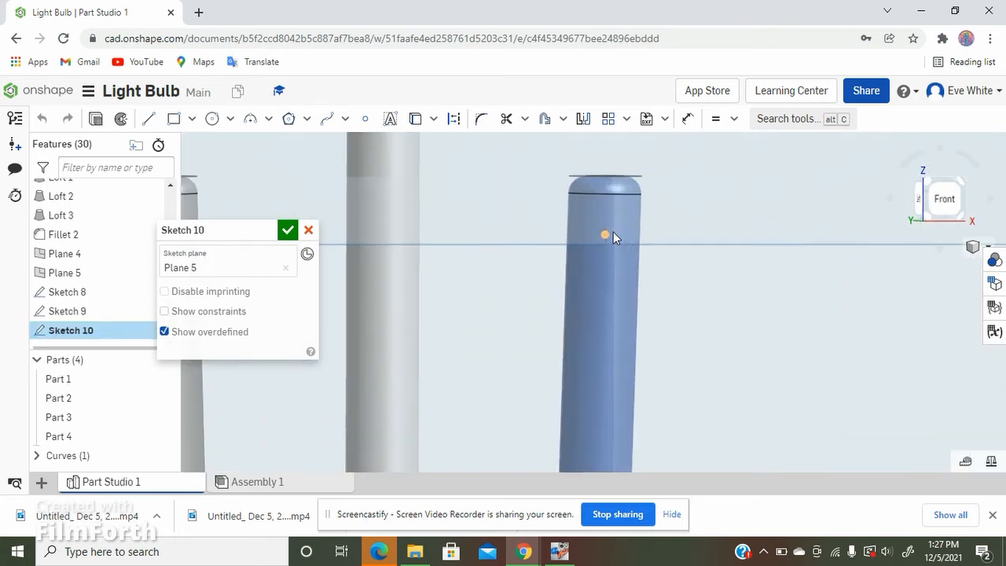
{"action": "scroll", "coordinate": [610, 236], "scroll_direction": "up", "scroll_amount": 3}
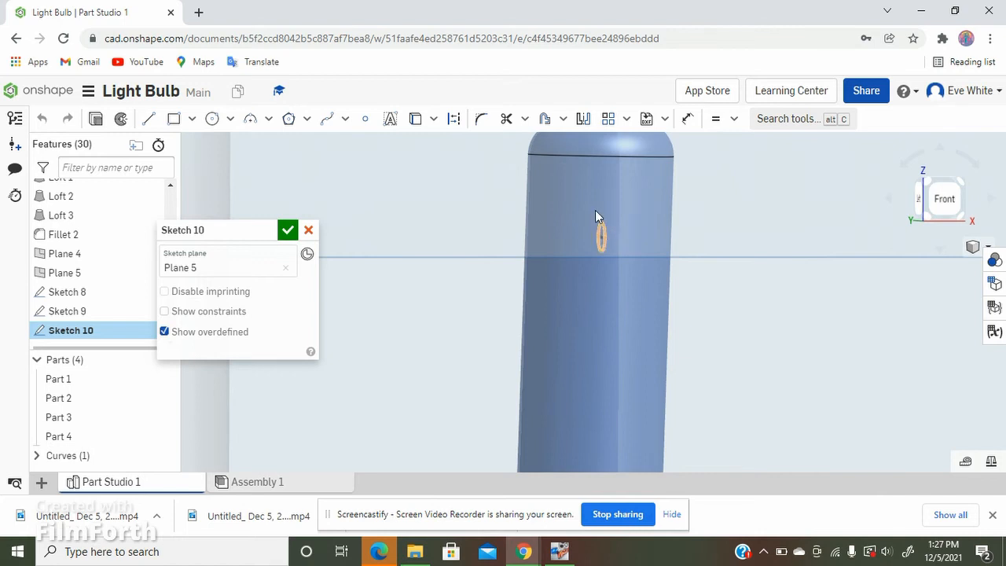
{"action": "left_click", "coordinate": [415, 118]}
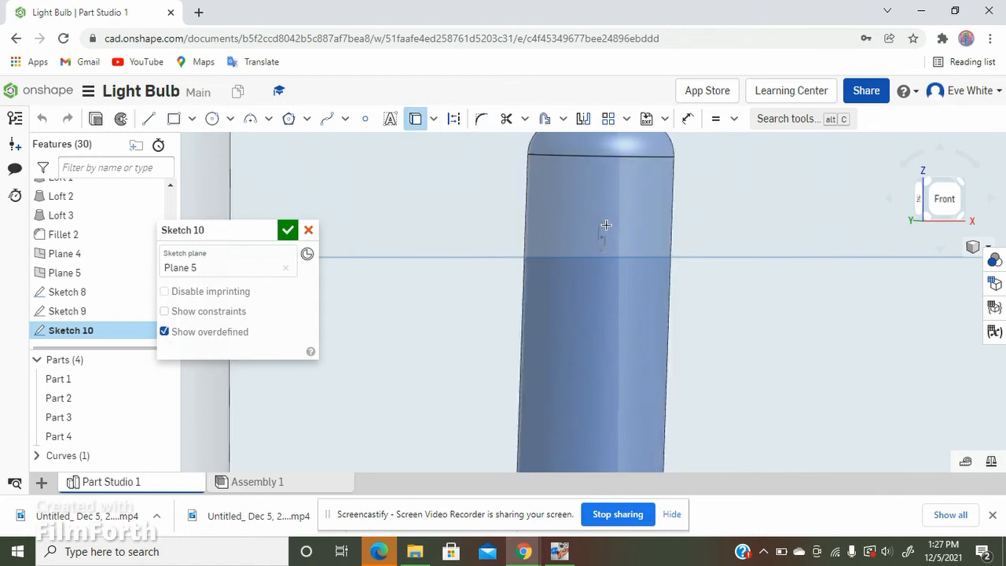
{"action": "scroll", "coordinate": [785, 209], "scroll_direction": "down", "scroll_amount": 5}
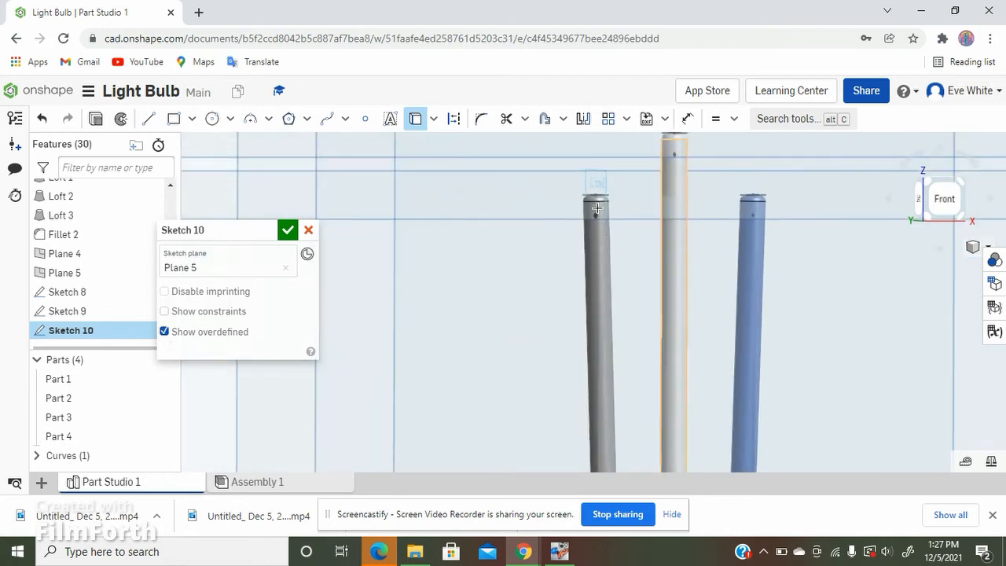
{"action": "scroll", "coordinate": [615, 211], "scroll_direction": "up", "scroll_amount": 8}
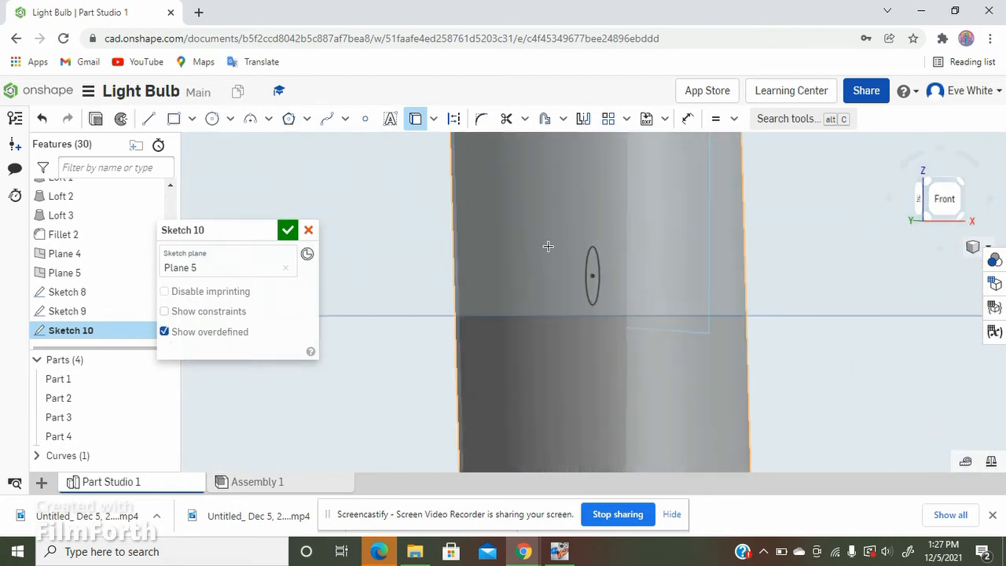
{"action": "key", "text": "n"}
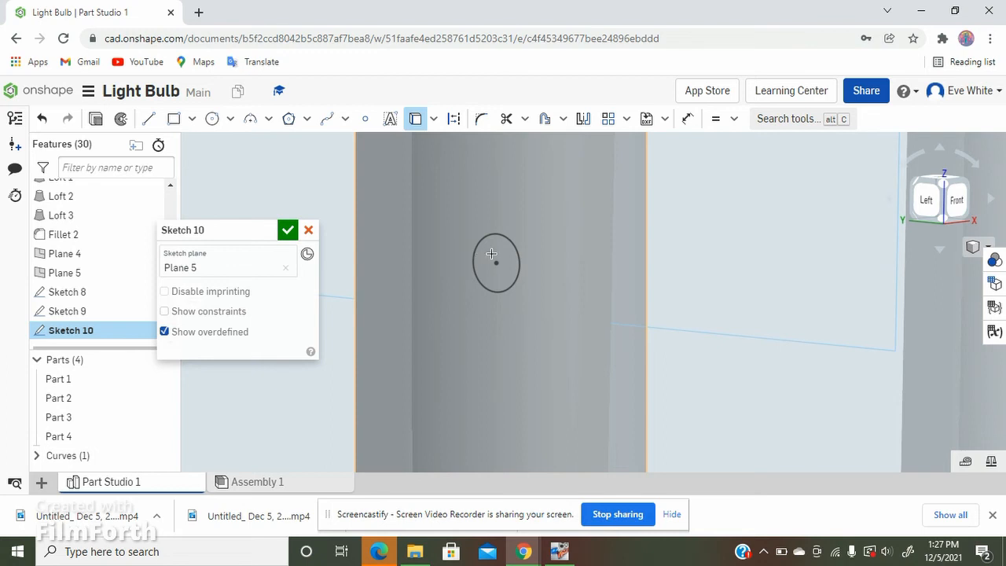
Finish the Plane 5 sketch containing the projected circle on the outer rod.
{"action": "scroll", "coordinate": [491, 253], "scroll_direction": "down", "scroll_amount": 6}
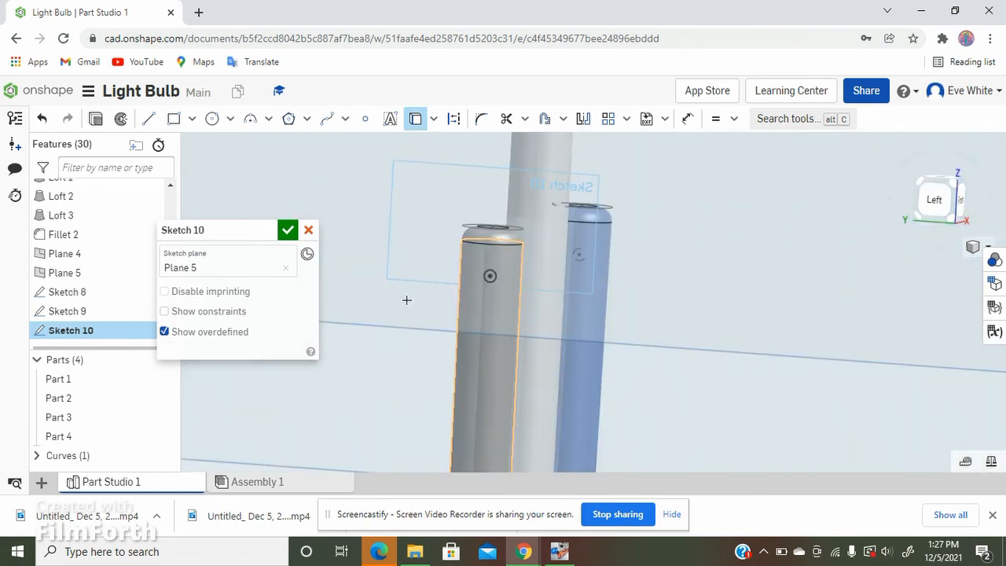
{"action": "scroll", "coordinate": [593, 260], "scroll_direction": "down", "scroll_amount": 3}
{"action": "right_click_drag", "start_coordinate": [594, 244], "coordinate": [491, 265]}
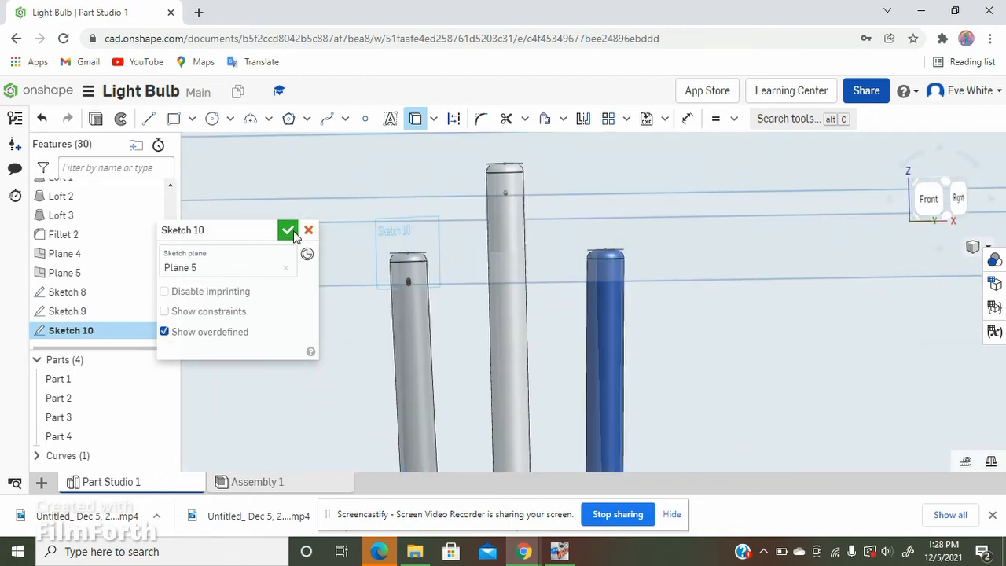
{"action": "left_click", "coordinate": [287, 230]}
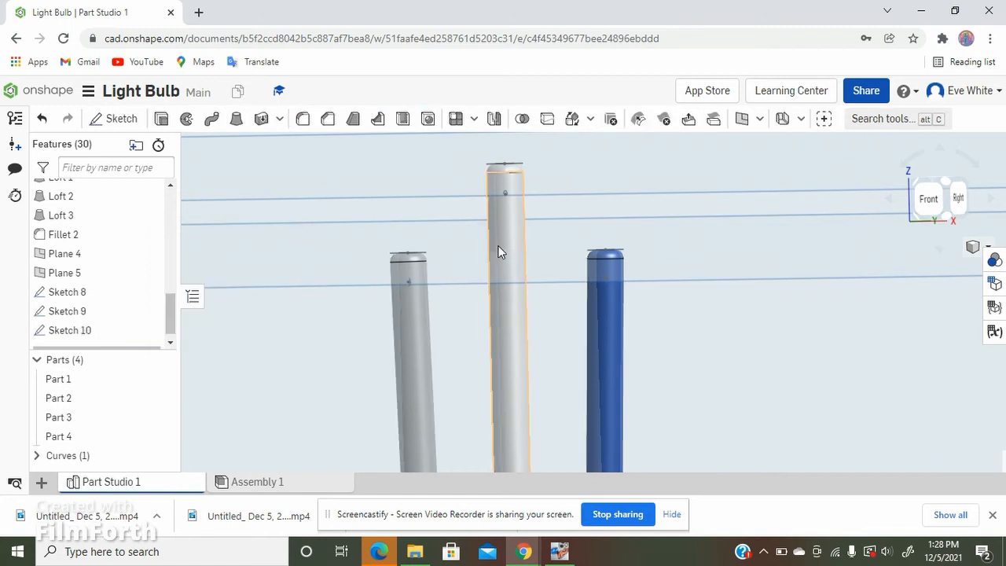
{"action": "scroll", "coordinate": [104, 297], "scroll_direction": "down", "scroll_amount": 1}
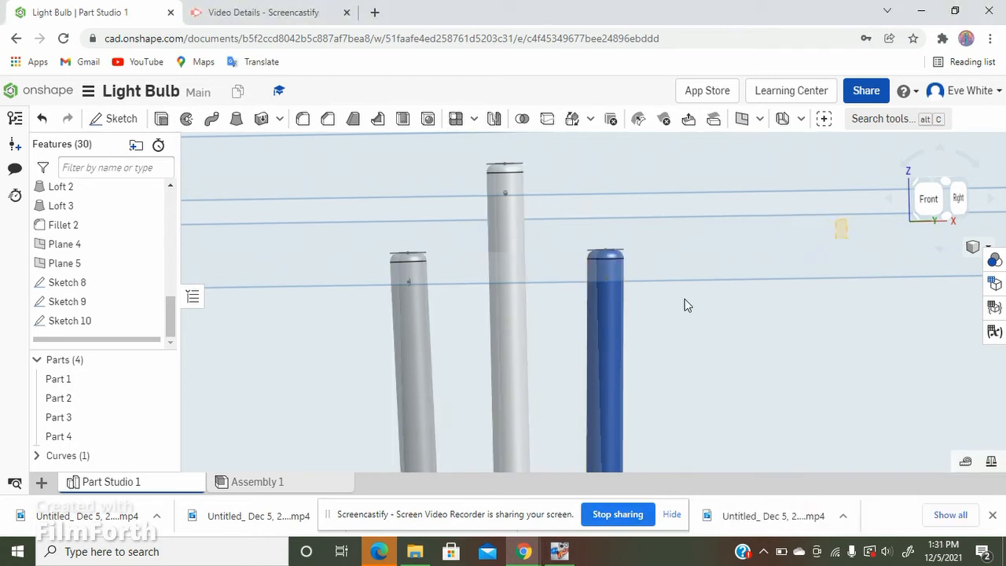
Loft a new solid wire from the Sketch 10 circle on the outer rod to the Sketch 8 circle on the middle rod.
{"action": "right_click_drag", "start_coordinate": [666, 303], "coordinate": [811, 305]}
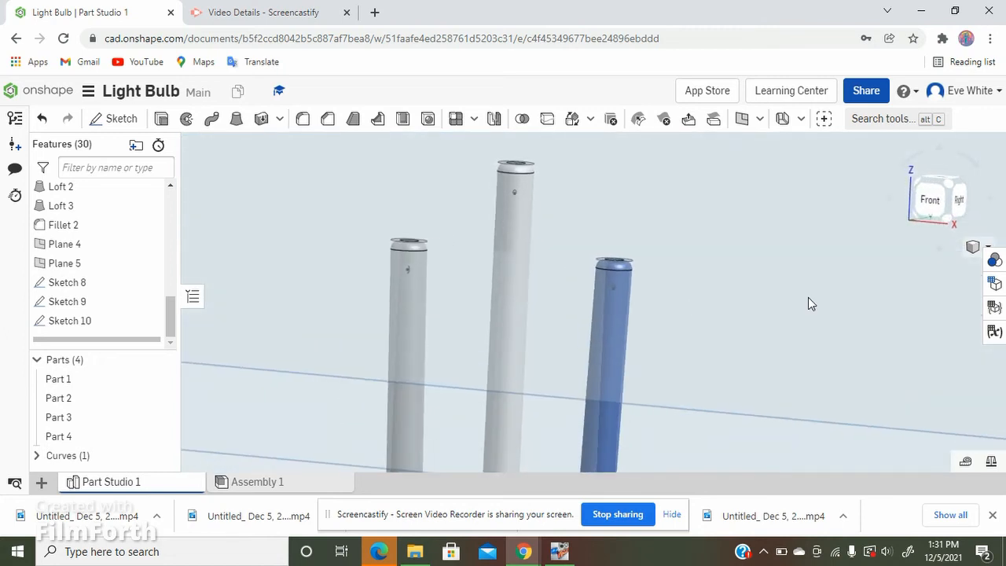
{"action": "left_click", "coordinate": [933, 206]}
{"action": "scroll", "coordinate": [609, 259], "scroll_direction": "up", "scroll_amount": 5}
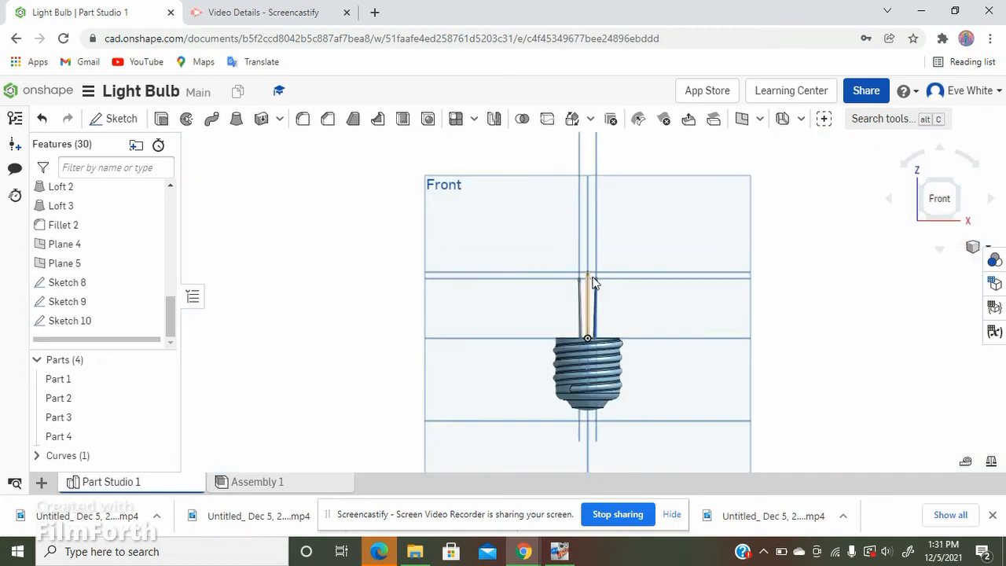
{"action": "scroll", "coordinate": [555, 224], "scroll_direction": "up", "scroll_amount": 5}
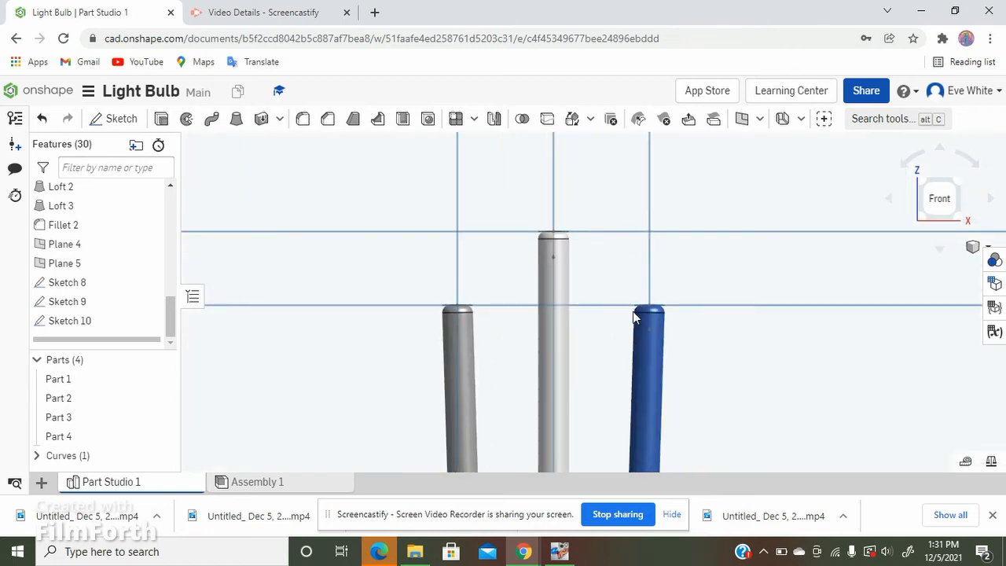
{"action": "scroll", "coordinate": [574, 246], "scroll_direction": "up", "scroll_amount": 5}
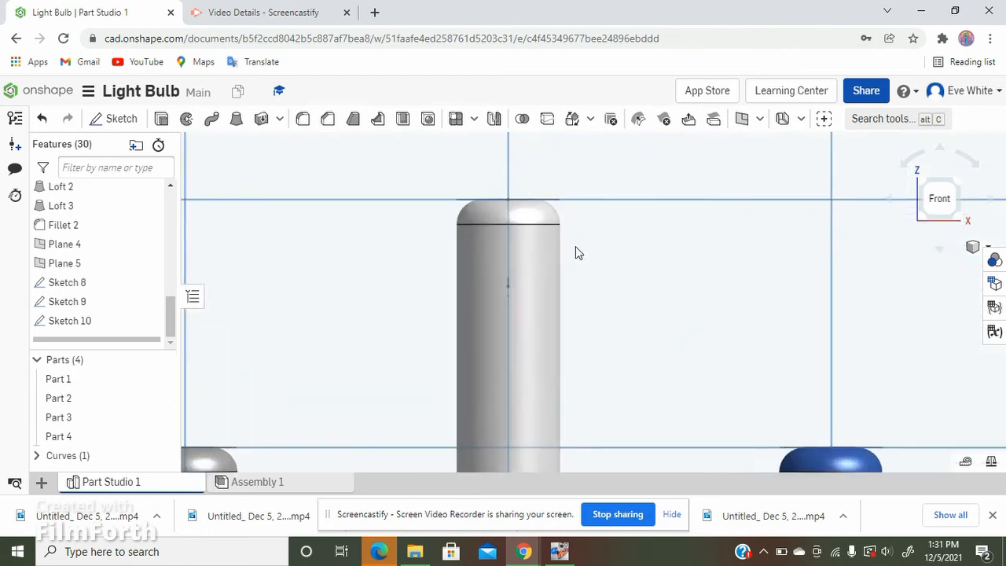
{"action": "scroll", "coordinate": [576, 247], "scroll_direction": "down", "scroll_amount": 5}
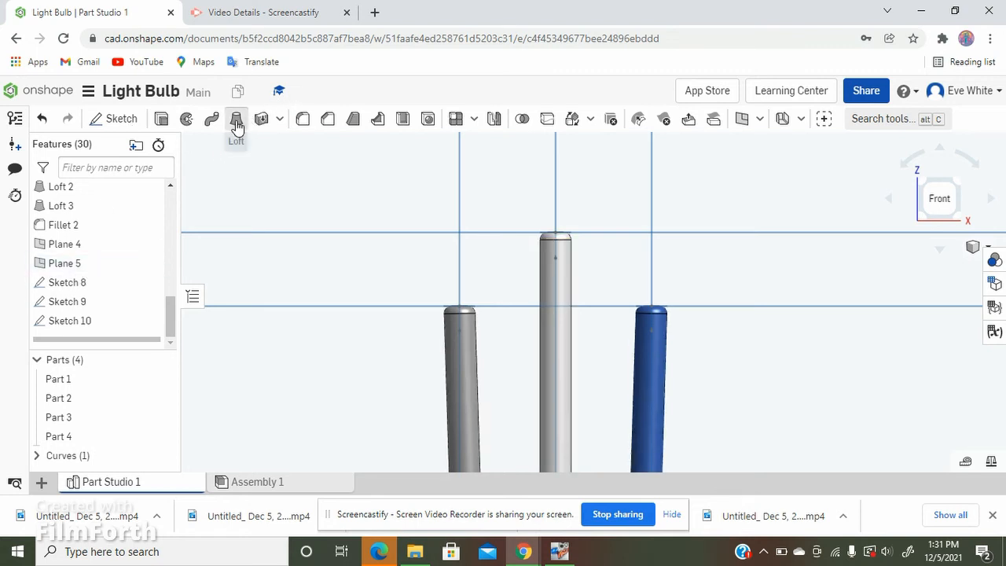
{"action": "left_click", "coordinate": [236, 124]}
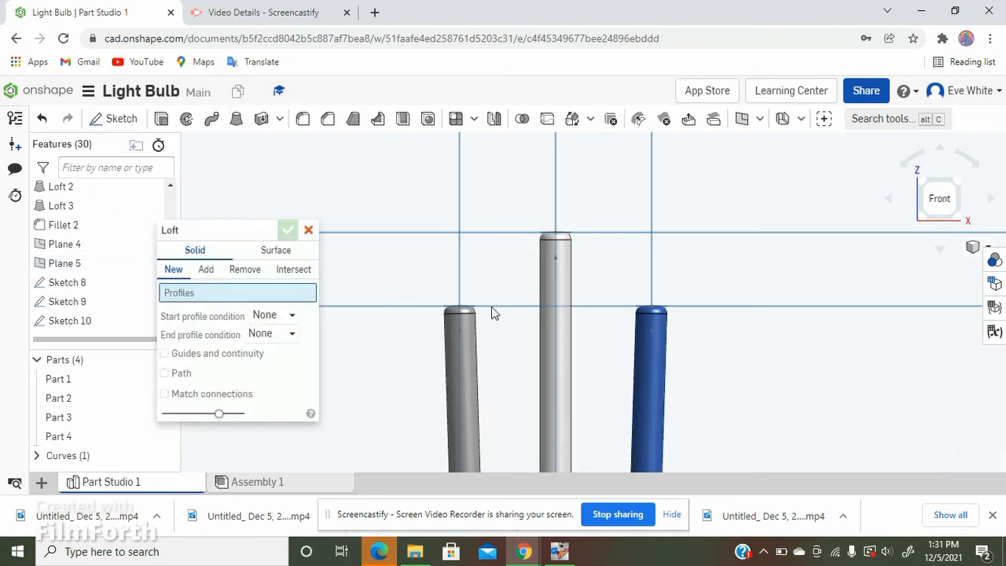
{"action": "scroll", "coordinate": [494, 319], "scroll_direction": "up", "scroll_amount": 3}
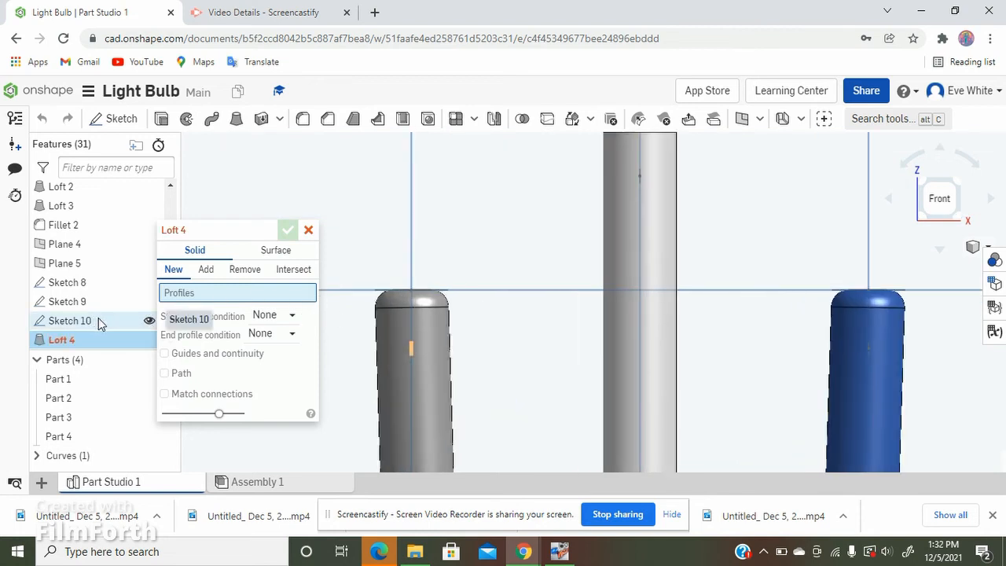
{"action": "left_click", "coordinate": [97, 319]}
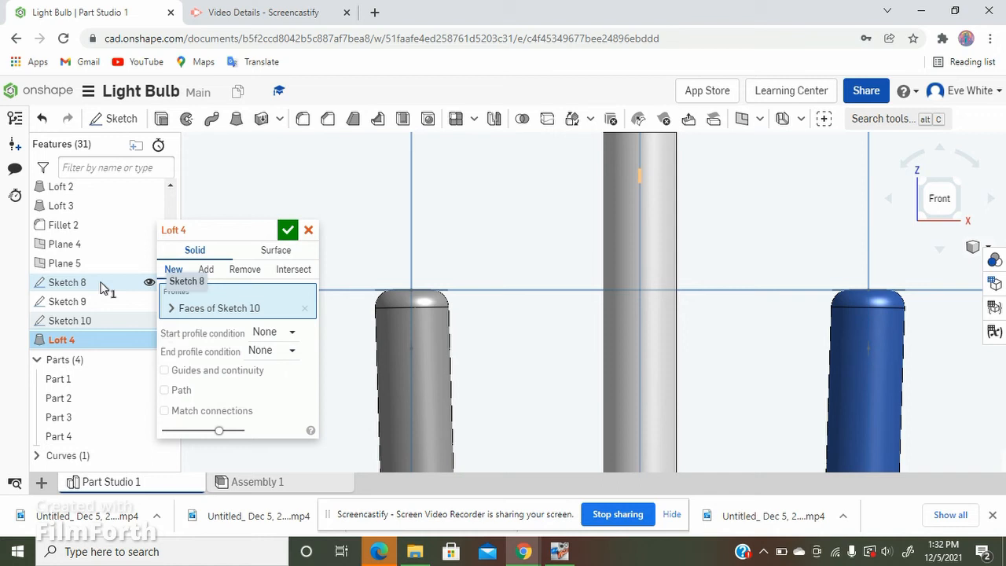
{"action": "left_click", "coordinate": [101, 288]}
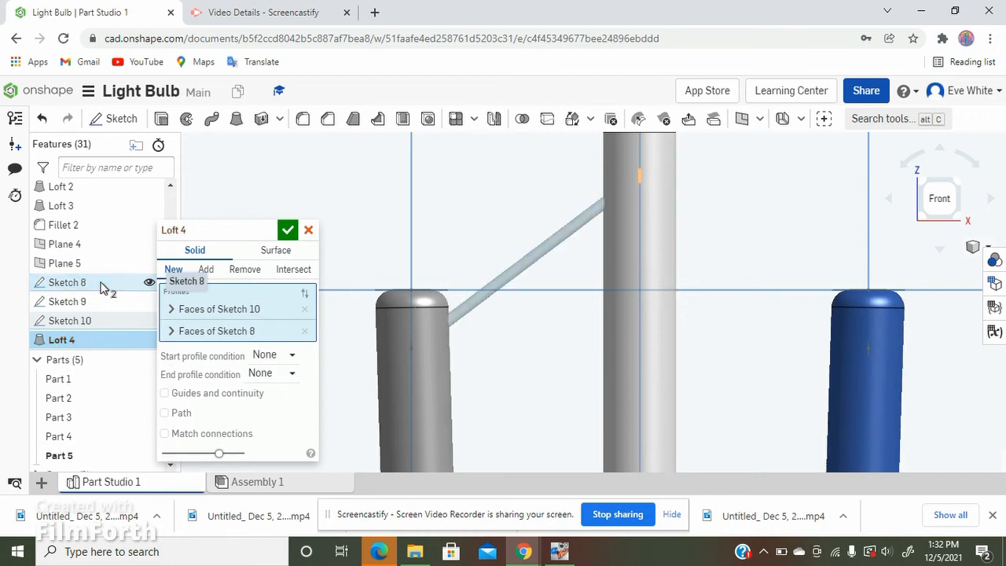
Check the lofted wire between the outer and middle rods from several angles and accept the loft.
{"action": "mouse_move", "coordinate": [560, 278]}
{"action": "right_mouse_down"}
{"action": "mouse_move", "coordinate": [582, 277]}
{"action": "mouse_move", "coordinate": [585, 250]}
{"action": "mouse_move", "coordinate": [559, 285]}
{"action": "mouse_move", "coordinate": [549, 283]}
{"action": "right_mouse_up"}
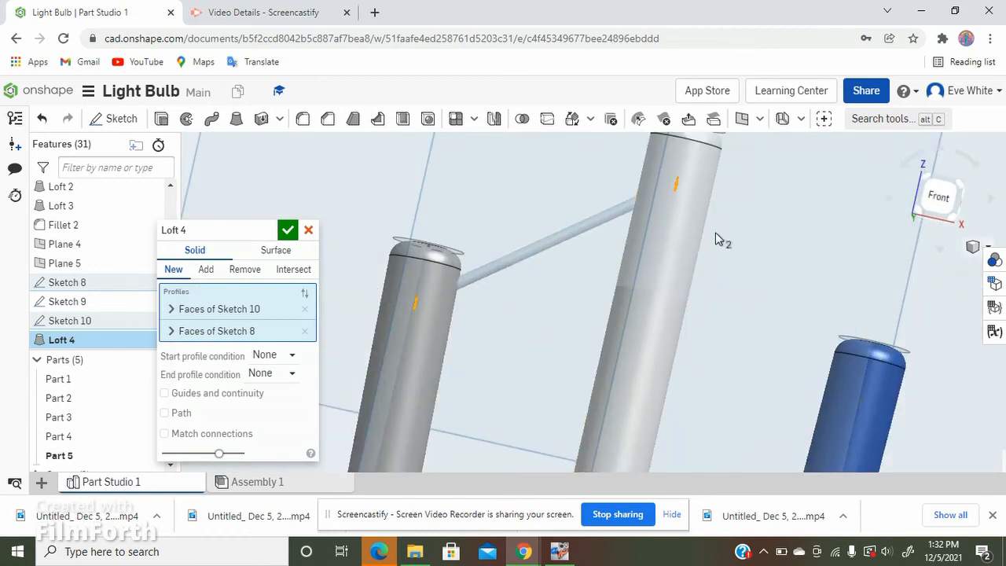
{"action": "right_click_drag", "start_coordinate": [830, 198], "coordinate": [528, 253]}
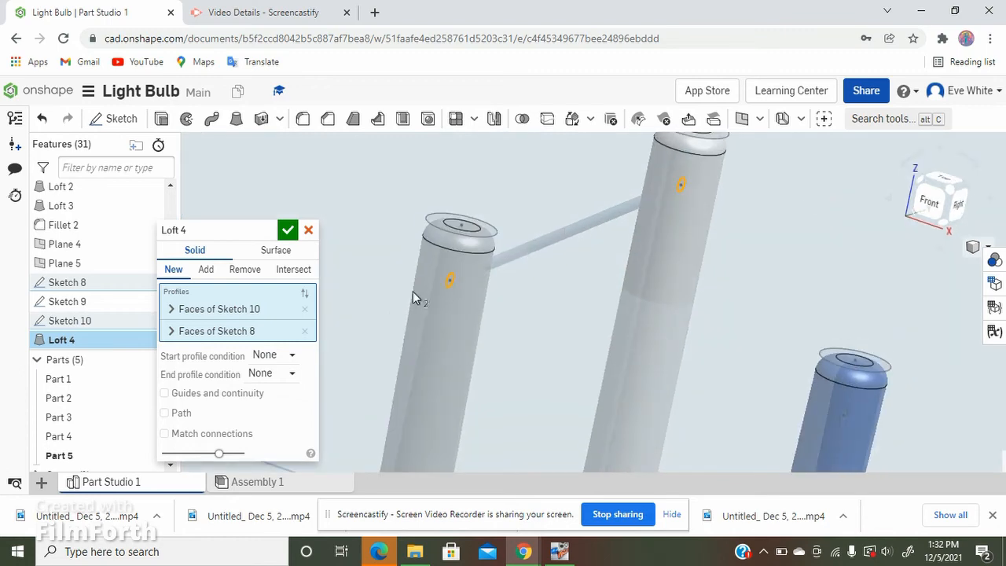
{"action": "scroll", "coordinate": [378, 243], "scroll_direction": "down", "scroll_amount": 10}
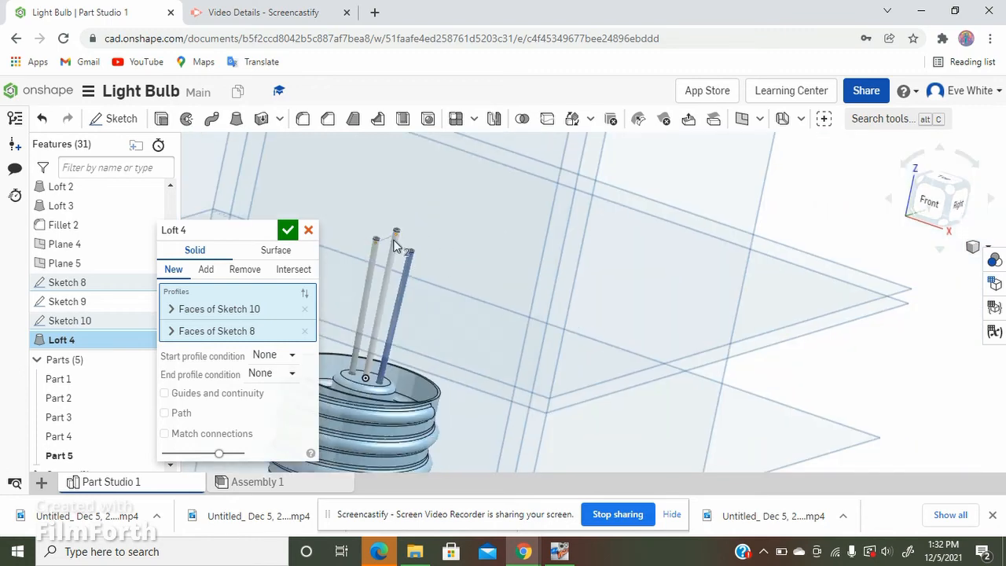
{"action": "scroll", "coordinate": [378, 243], "scroll_direction": "up", "scroll_amount": 10}
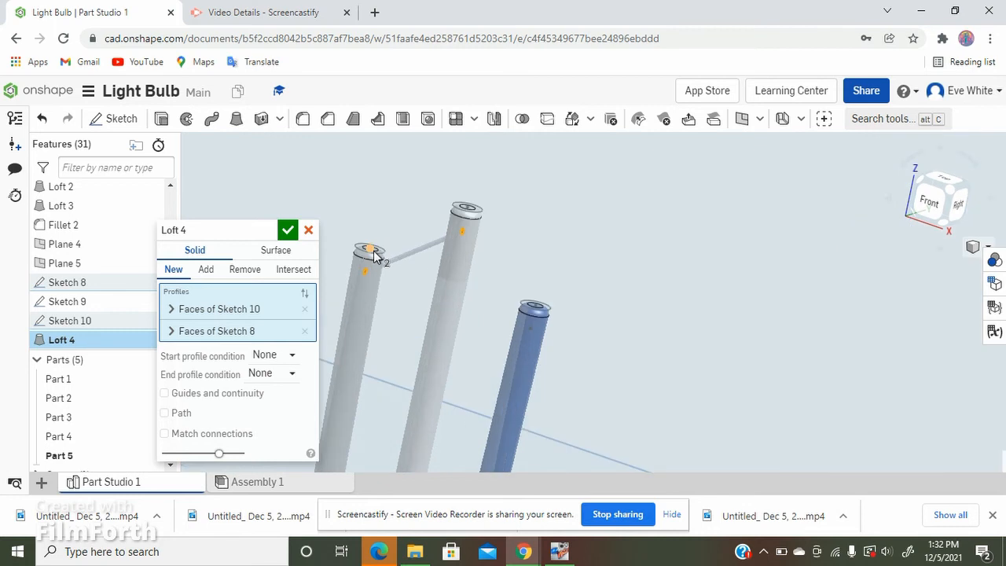
{"action": "scroll", "coordinate": [374, 253], "scroll_direction": "up", "scroll_amount": 3}
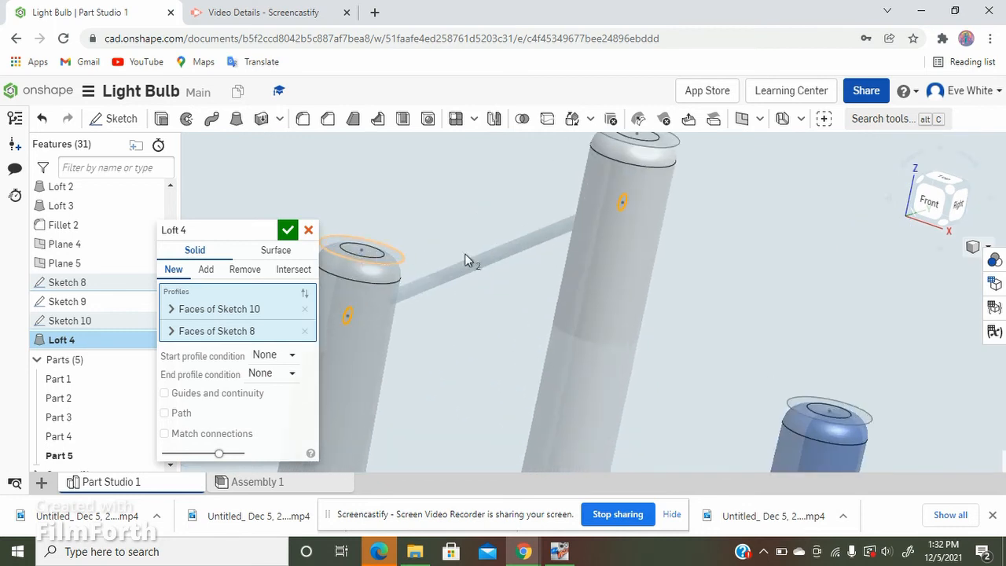
{"action": "left_click", "coordinate": [930, 206]}
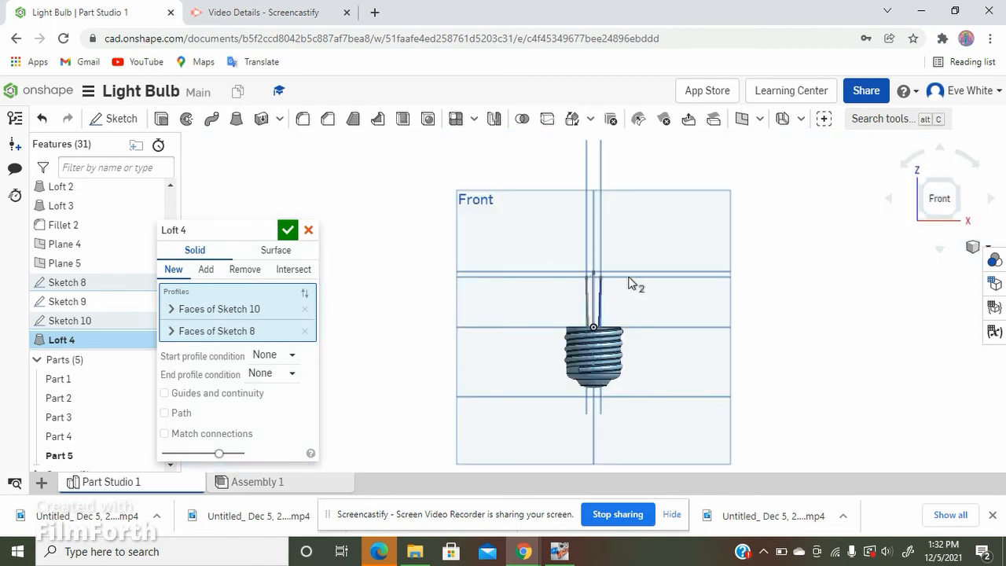
{"action": "scroll", "coordinate": [606, 274], "scroll_direction": "up", "scroll_amount": 5}
{"action": "scroll", "coordinate": [586, 277], "scroll_direction": "up", "scroll_amount": 5}
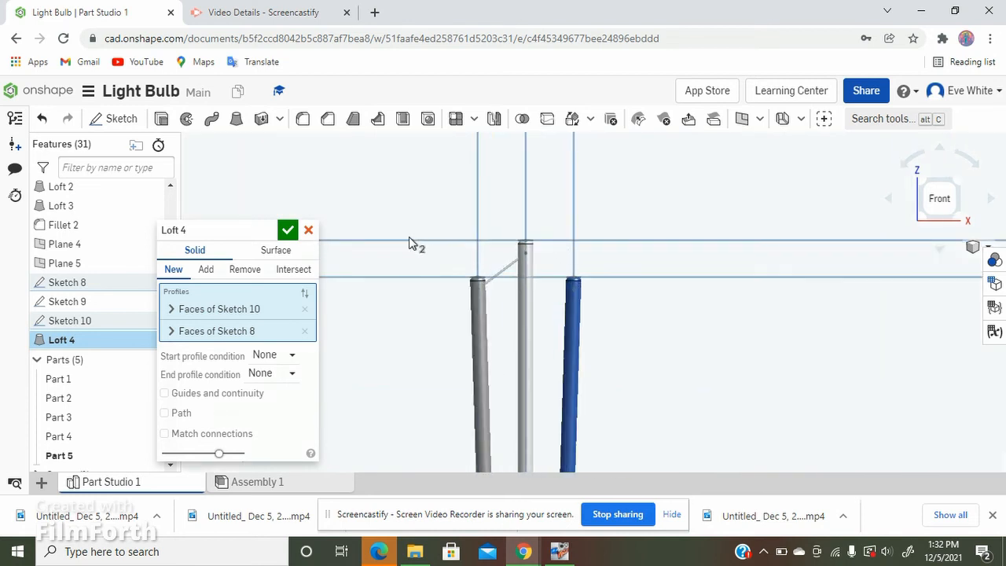
{"action": "left_click", "coordinate": [283, 233]}
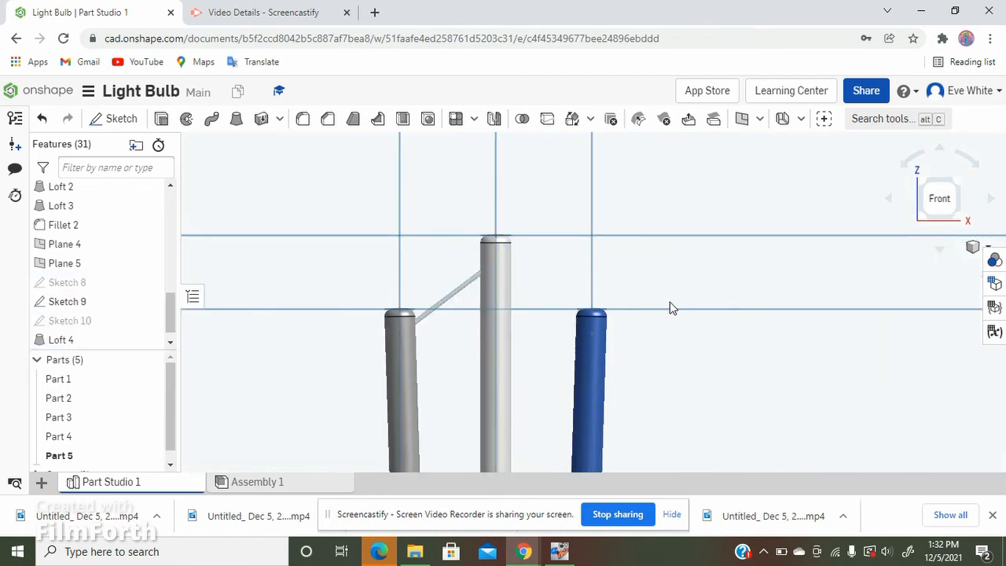
Show Sketch 8 again and set up a new solid loft between the Sketch 8 and Sketch 9 circles.
{"action": "right_click_drag", "start_coordinate": [671, 302], "coordinate": [666, 299]}
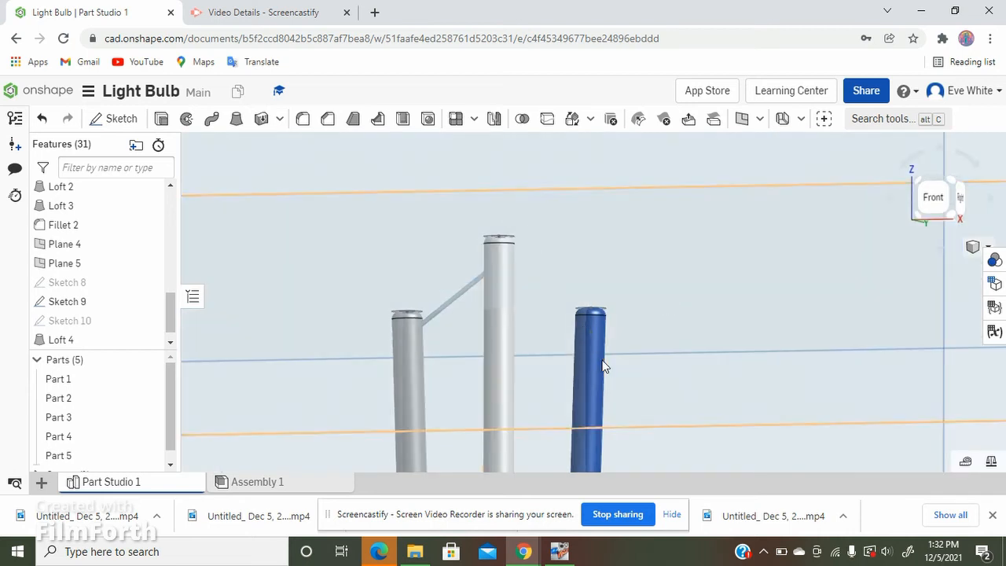
{"action": "left_click", "coordinate": [149, 285]}
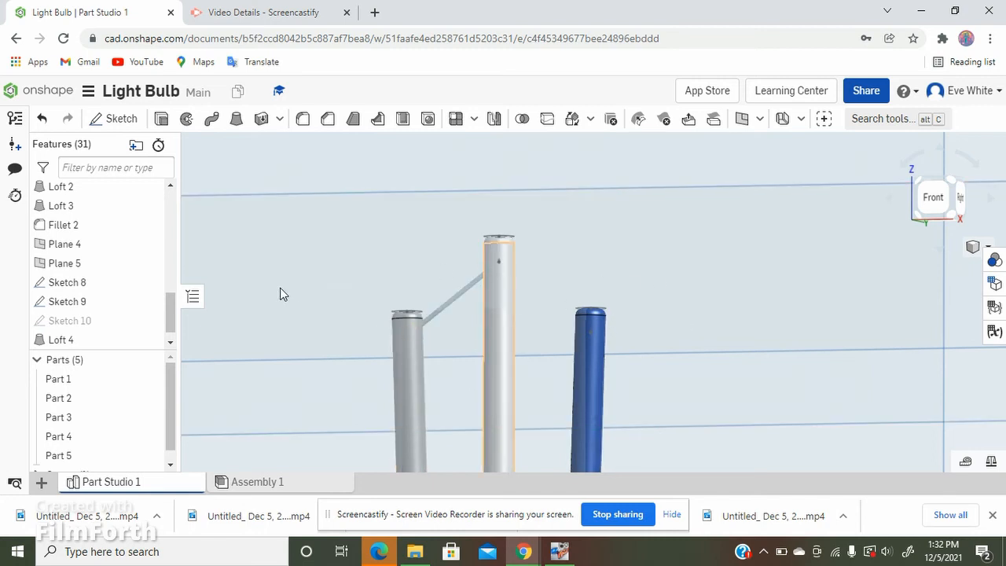
{"action": "left_click", "coordinate": [122, 284]}
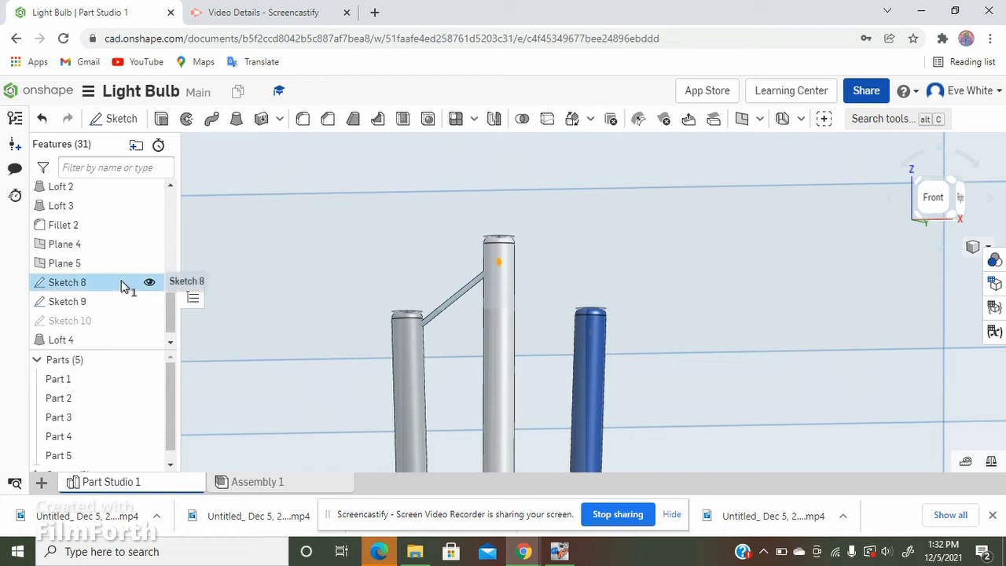
{"action": "left_click", "coordinate": [124, 302], "text": "shift"}
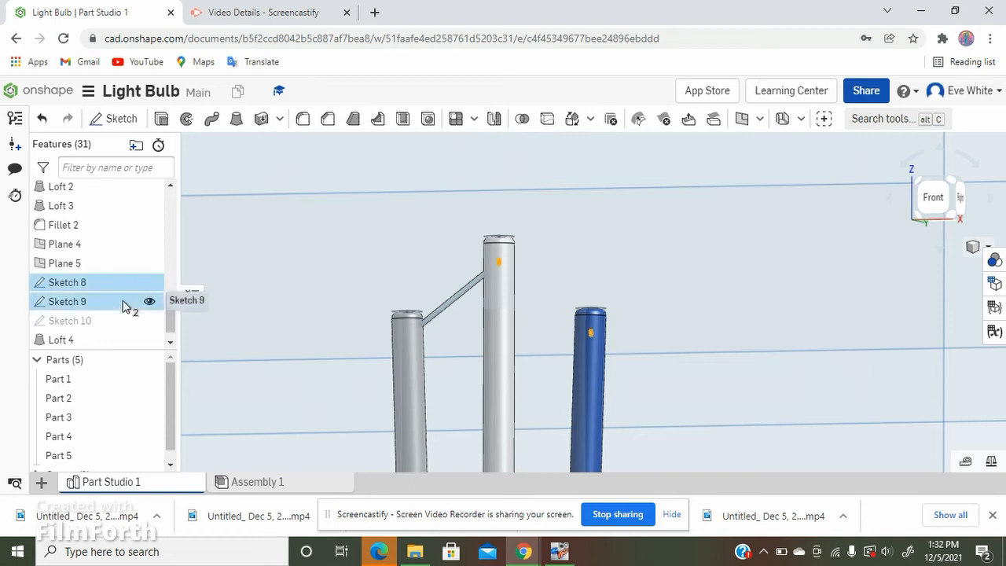
{"action": "left_click", "coordinate": [236, 120]}
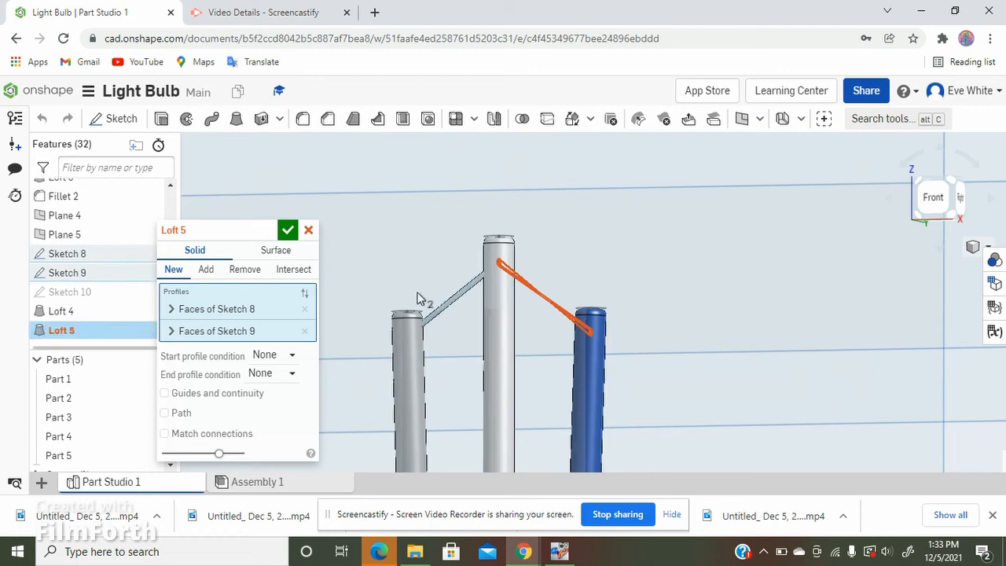
Reorder the loft profiles so that Sketch 9 comes before Sketch 8.
{"action": "right_click_drag", "start_coordinate": [418, 299], "coordinate": [344, 317]}
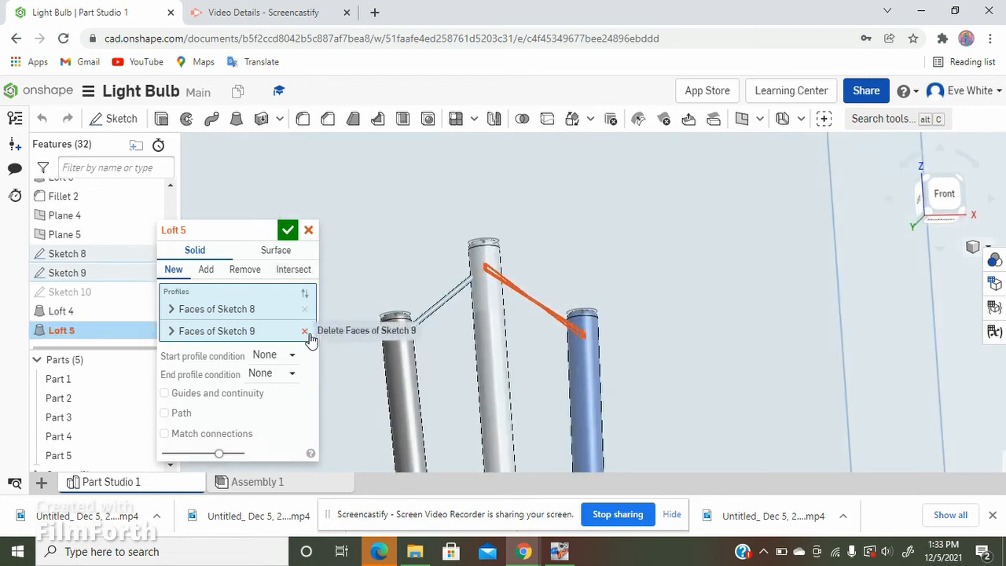
{"action": "left_click", "coordinate": [305, 292]}
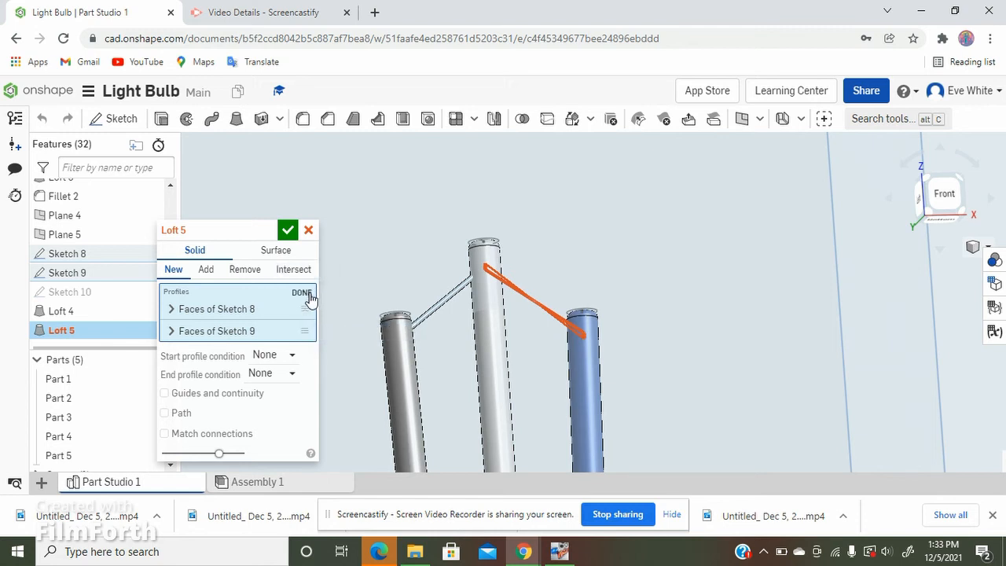
{"action": "left_click_drag", "start_coordinate": [305, 309], "coordinate": [306, 332]}
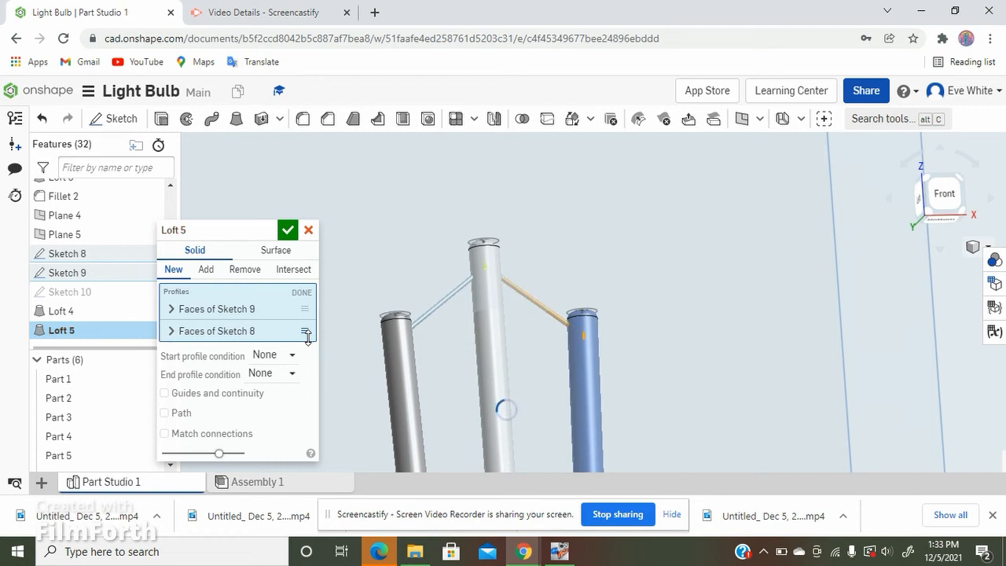
Examine the Sketch 9 to Sketch 8 wire loft up close from the front and accept it.
{"action": "scroll", "coordinate": [574, 287], "scroll_direction": "up", "scroll_amount": 5}
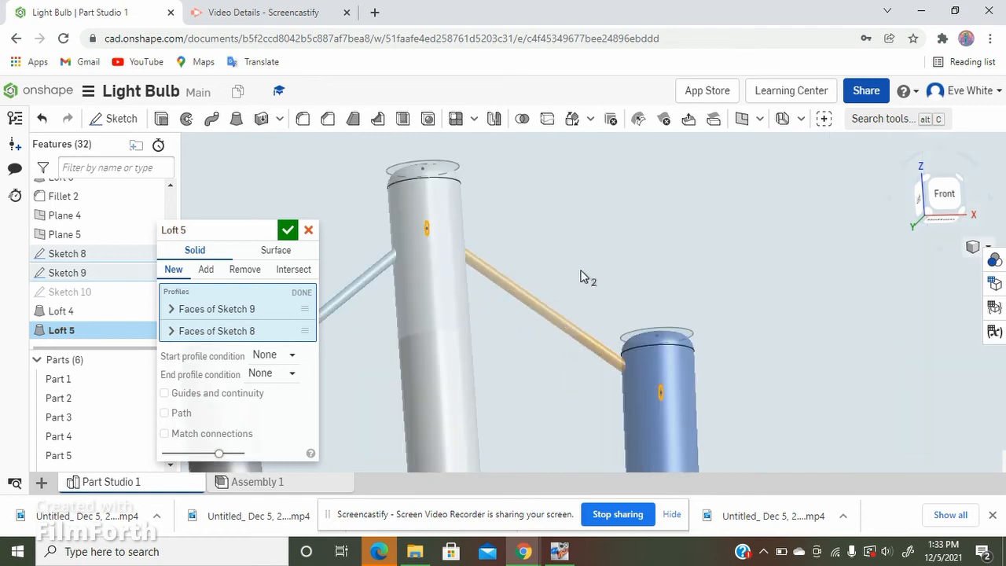
{"action": "left_click", "coordinate": [935, 207]}
{"action": "scroll", "coordinate": [591, 274], "scroll_direction": "up", "scroll_amount": 10}
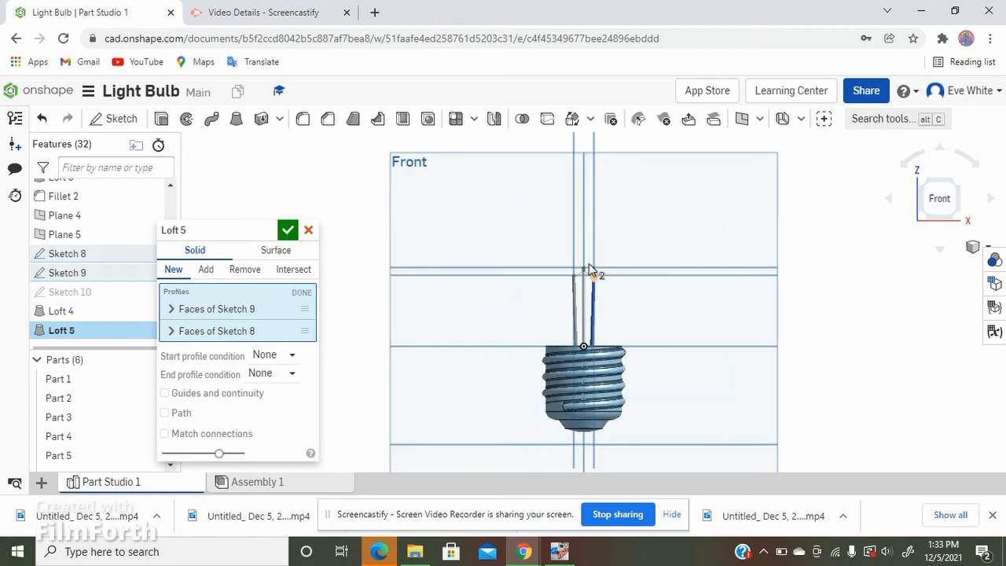
{"action": "scroll", "coordinate": [540, 264], "scroll_direction": "up", "scroll_amount": 4}
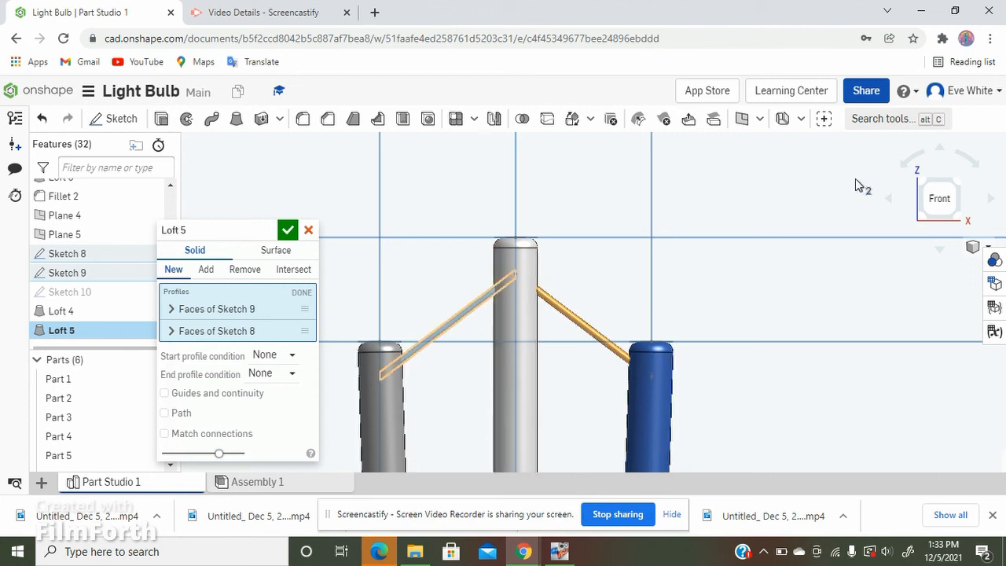
{"action": "left_click", "coordinate": [946, 202]}
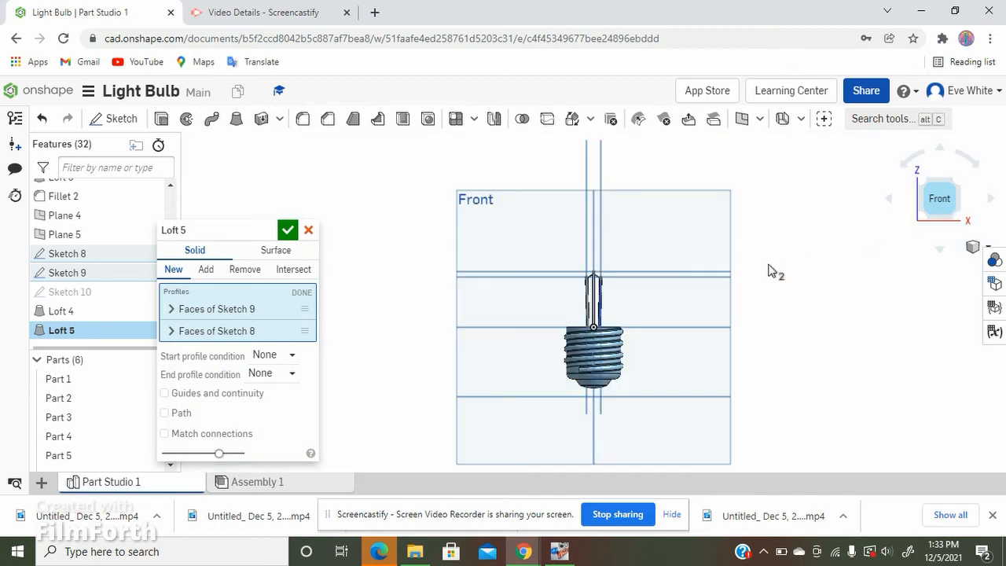
{"action": "scroll", "coordinate": [607, 286], "scroll_direction": "up", "scroll_amount": 5}
{"action": "scroll", "coordinate": [607, 284], "scroll_direction": "up", "scroll_amount": 3}
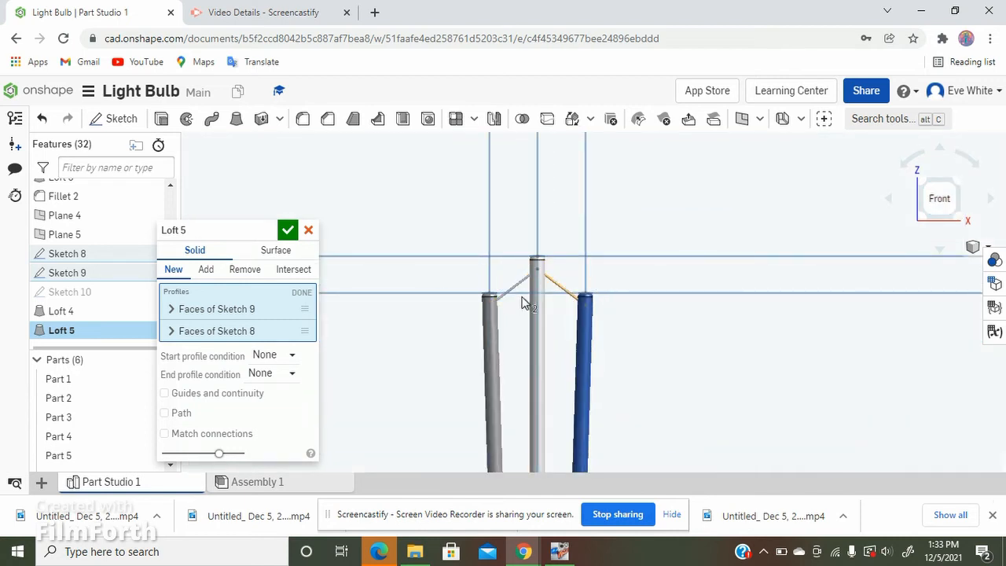
{"action": "scroll", "coordinate": [525, 302], "scroll_direction": "up", "scroll_amount": 5}
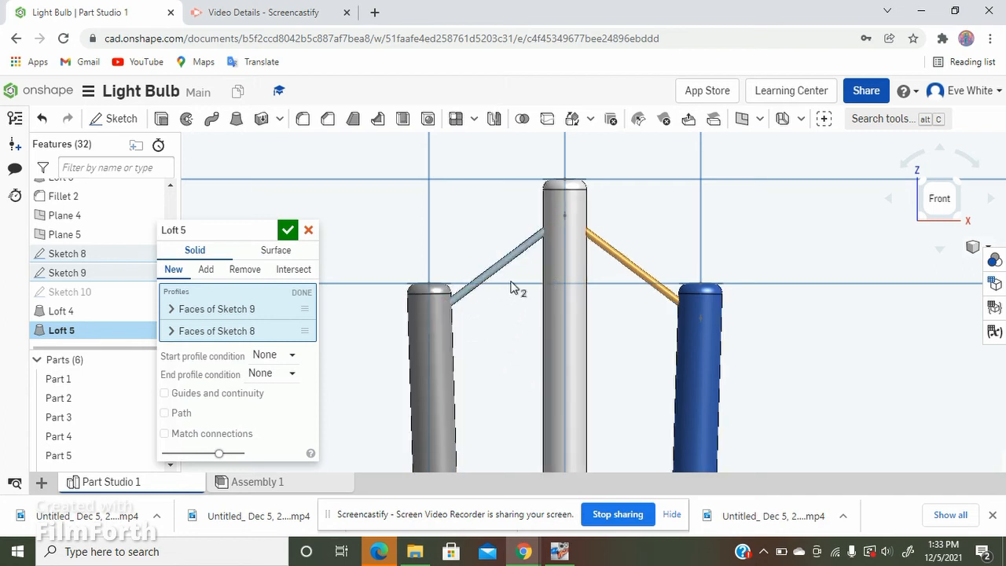
{"action": "left_click", "coordinate": [287, 232]}
Start a new sketch on the Front plane and show Sketch 9 and Sketch 10.
{"action": "scroll", "coordinate": [285, 238], "scroll_direction": "down", "scroll_amount": 6}
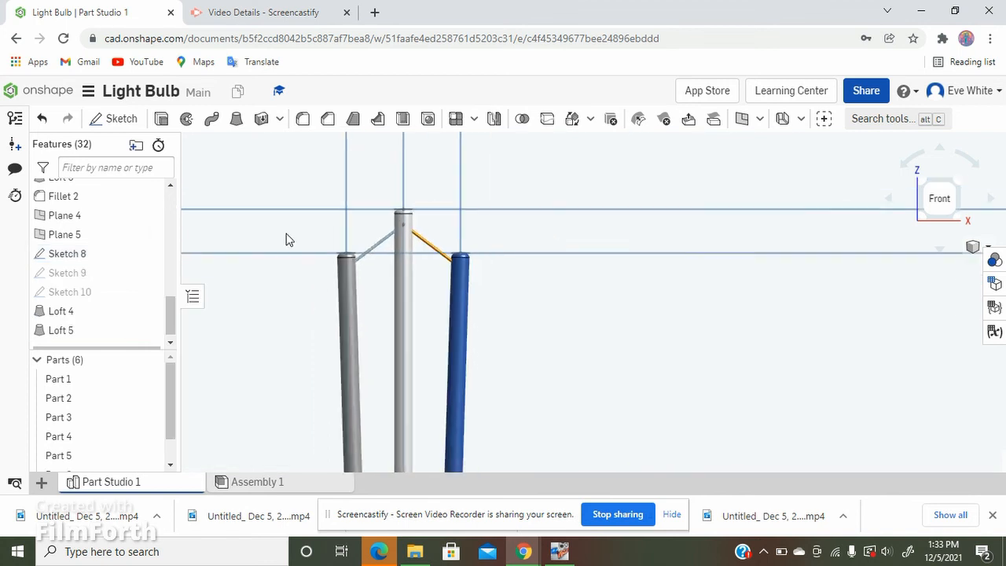
{"action": "scroll", "coordinate": [818, 295], "scroll_direction": "down", "scroll_amount": 3}
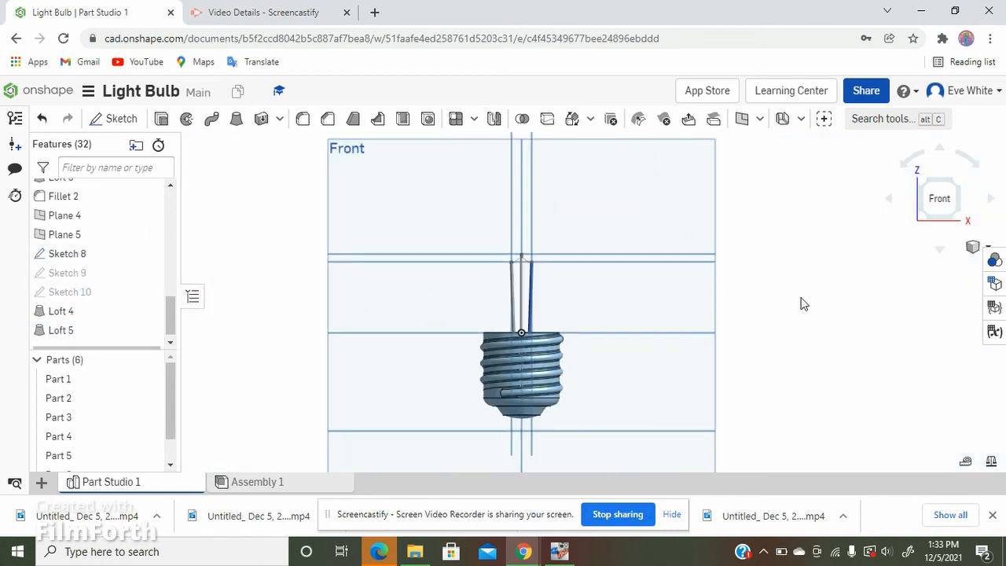
{"action": "right_click_drag", "start_coordinate": [806, 280], "coordinate": [789, 290]}
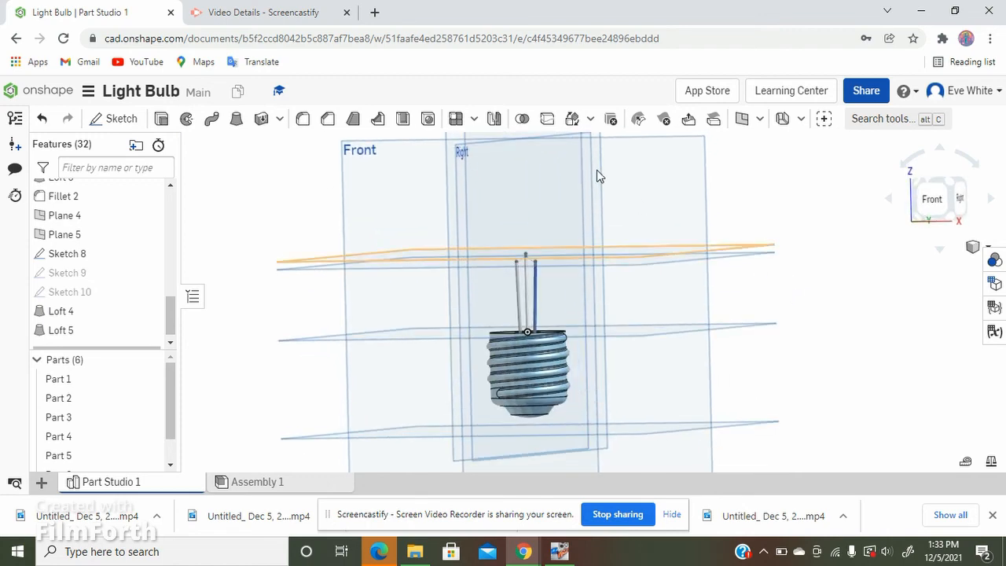
{"action": "left_click", "coordinate": [657, 195]}
{"action": "right_click_drag", "start_coordinate": [659, 198], "coordinate": [674, 269]}
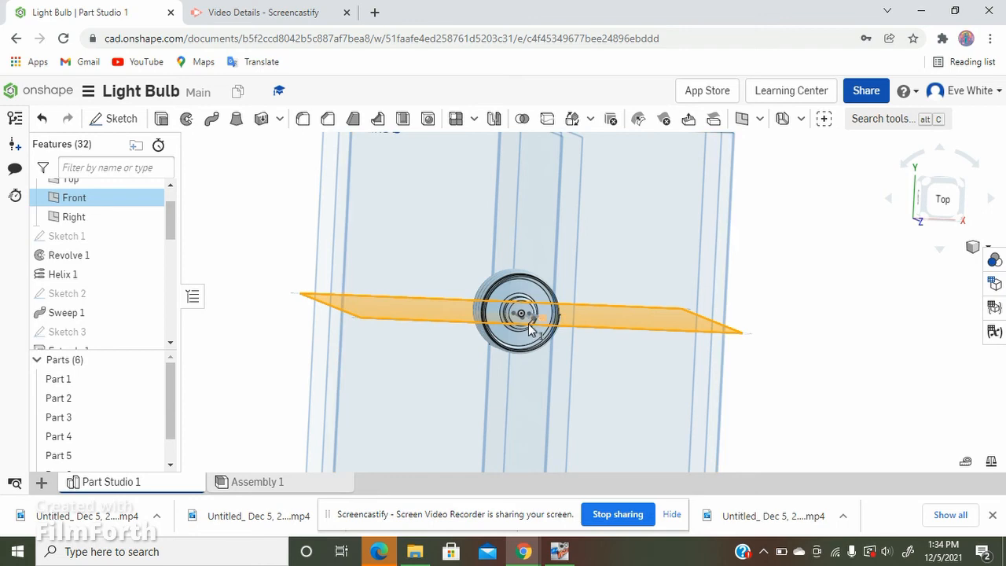
{"action": "scroll", "coordinate": [519, 331], "scroll_direction": "up", "scroll_amount": 3}
{"action": "right_click_drag", "start_coordinate": [550, 312], "coordinate": [558, 292]}
{"action": "scroll", "coordinate": [535, 311], "scroll_direction": "up", "scroll_amount": 4}
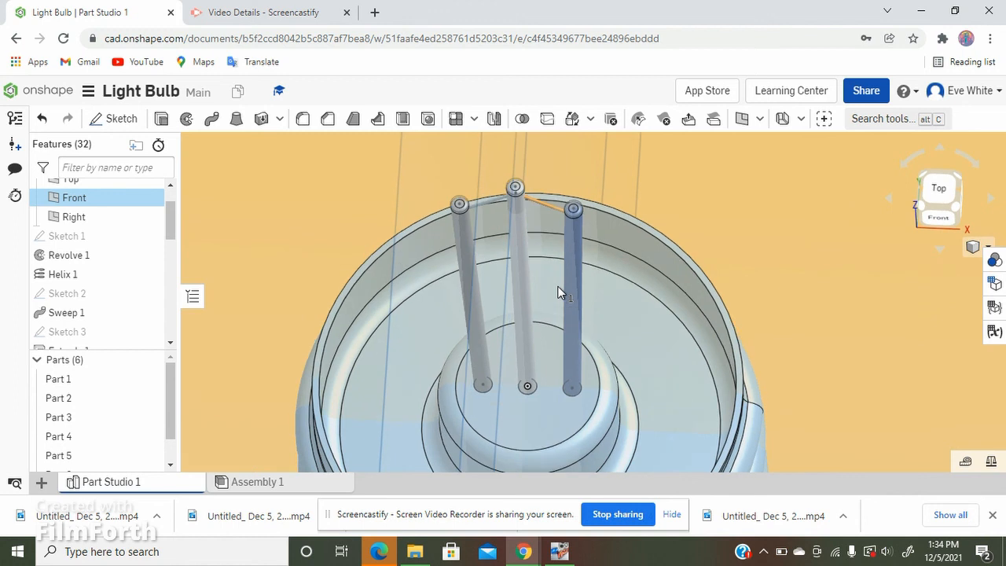
{"action": "left_click", "coordinate": [946, 221]}
{"action": "scroll", "coordinate": [607, 279], "scroll_direction": "up", "scroll_amount": 4}
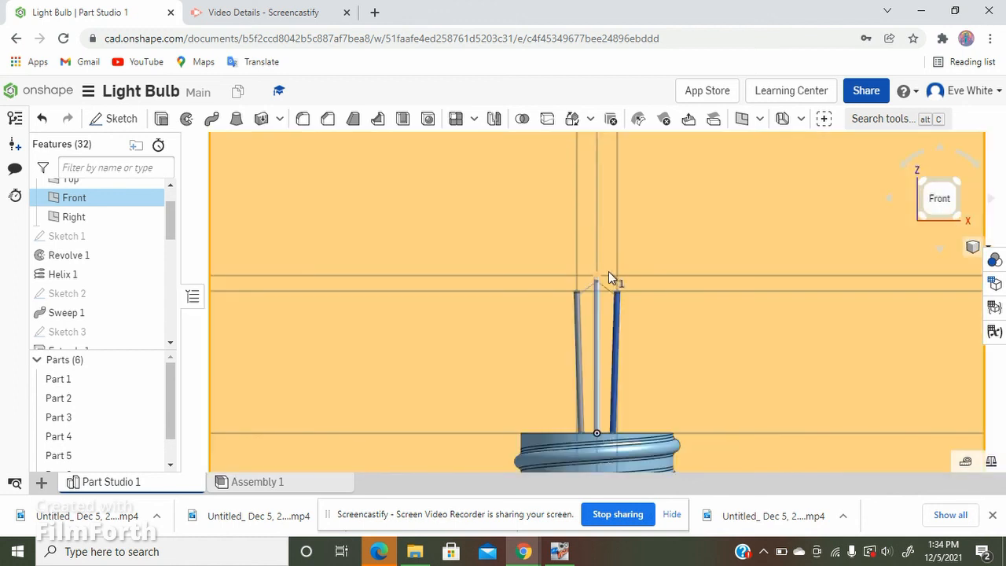
{"action": "scroll", "coordinate": [602, 298], "scroll_direction": "up", "scroll_amount": 5}
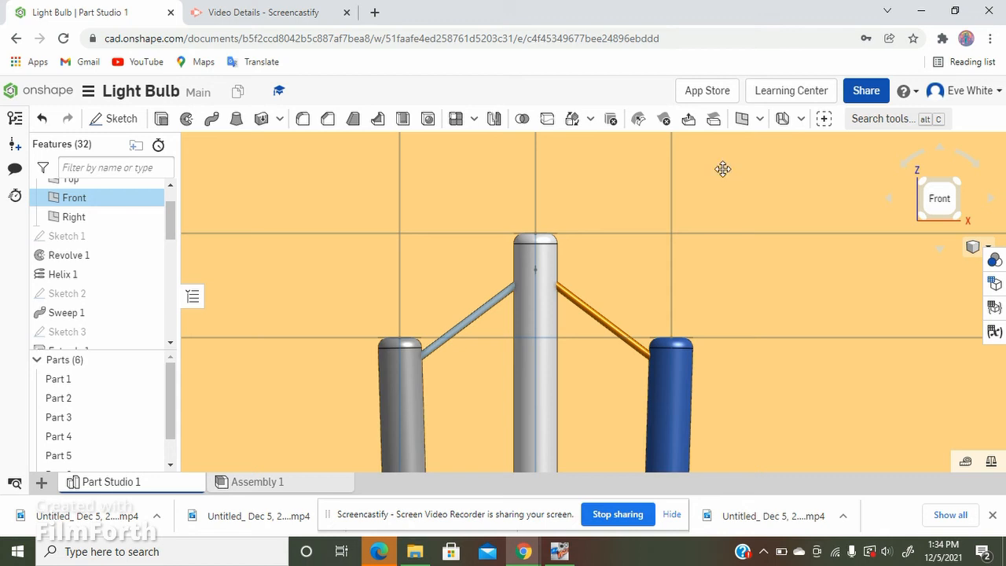
{"action": "left_click", "coordinate": [116, 119]}
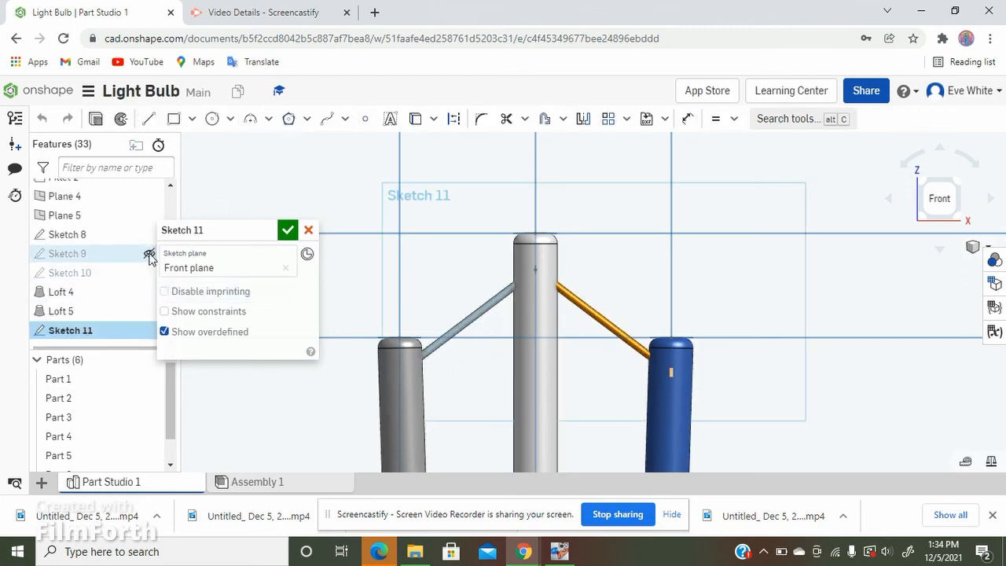
{"action": "left_click", "coordinate": [149, 253]}
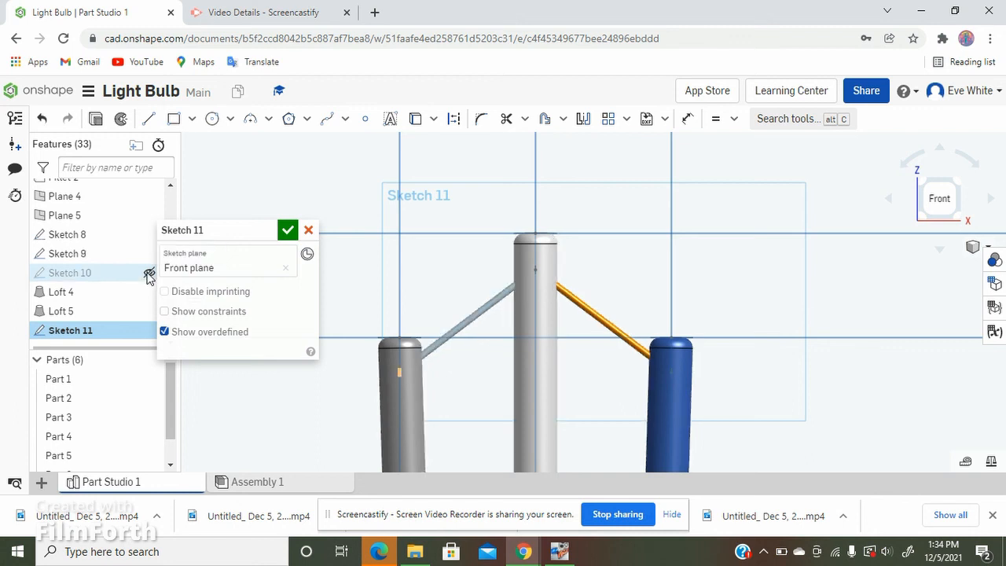
{"action": "scroll", "coordinate": [499, 391], "scroll_direction": "up", "scroll_amount": 3}
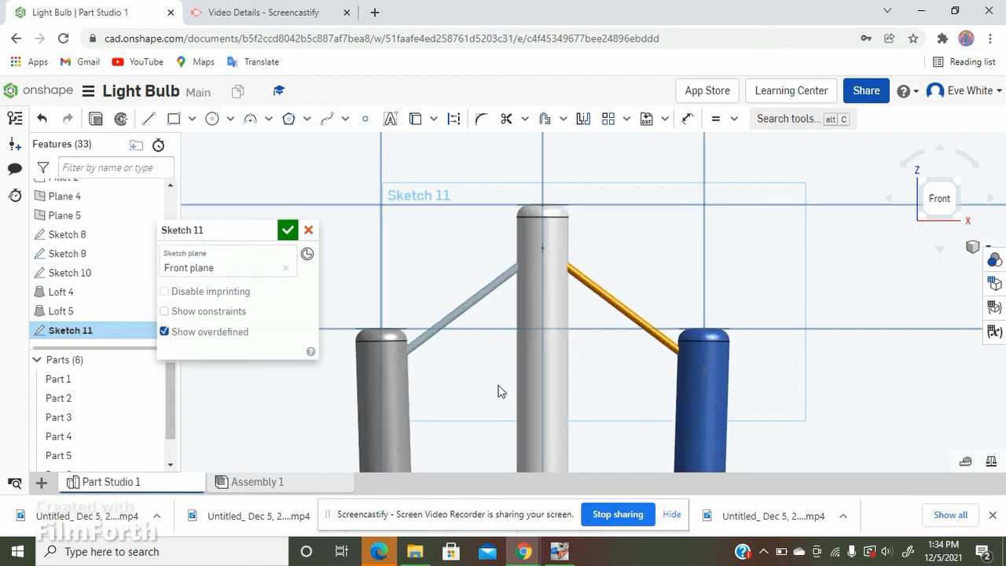
Draw a sagging spline from the Sketch 10 circle on the grey outer rod through three intermediate points to the Sketch 8 circle on the middle rod.
{"action": "left_click", "coordinate": [327, 119]}
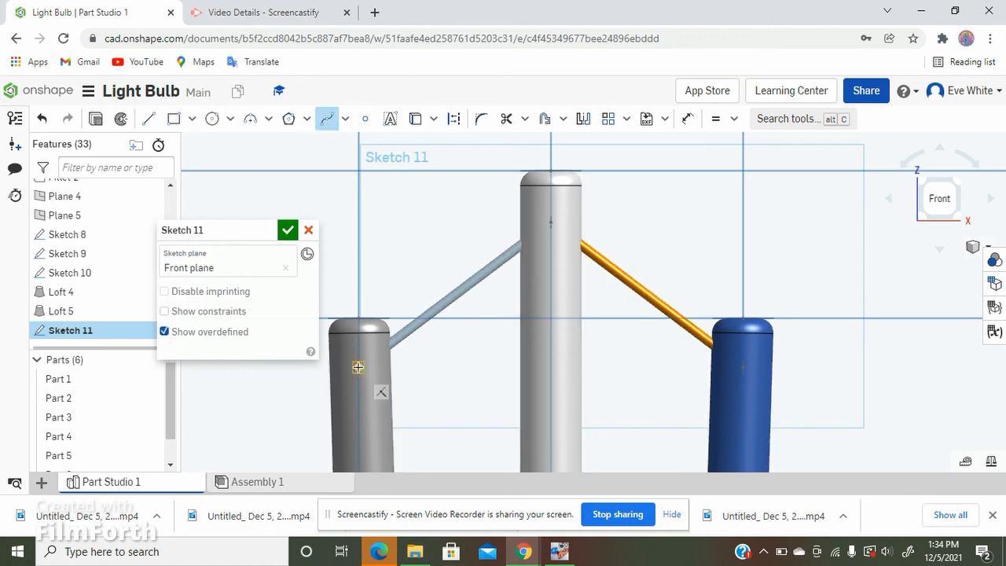
{"action": "left_click", "coordinate": [358, 367]}
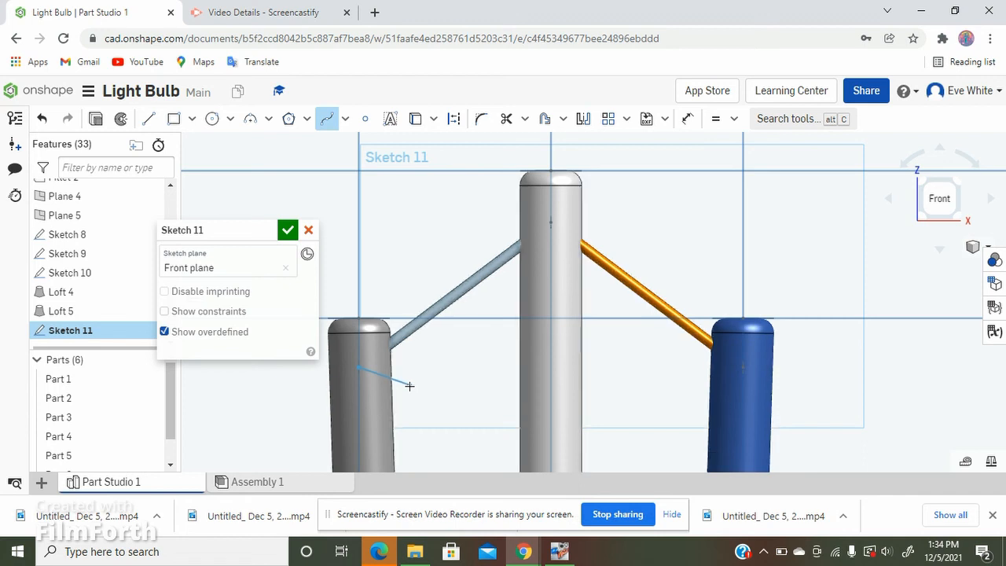
{"action": "left_click", "coordinate": [438, 392]}
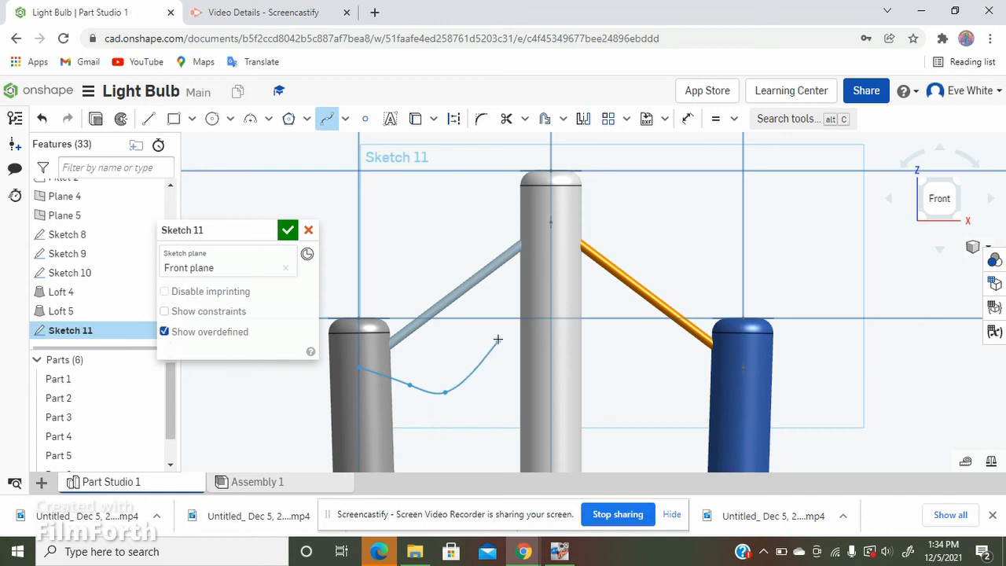
{"action": "double_click", "coordinate": [551, 221]}
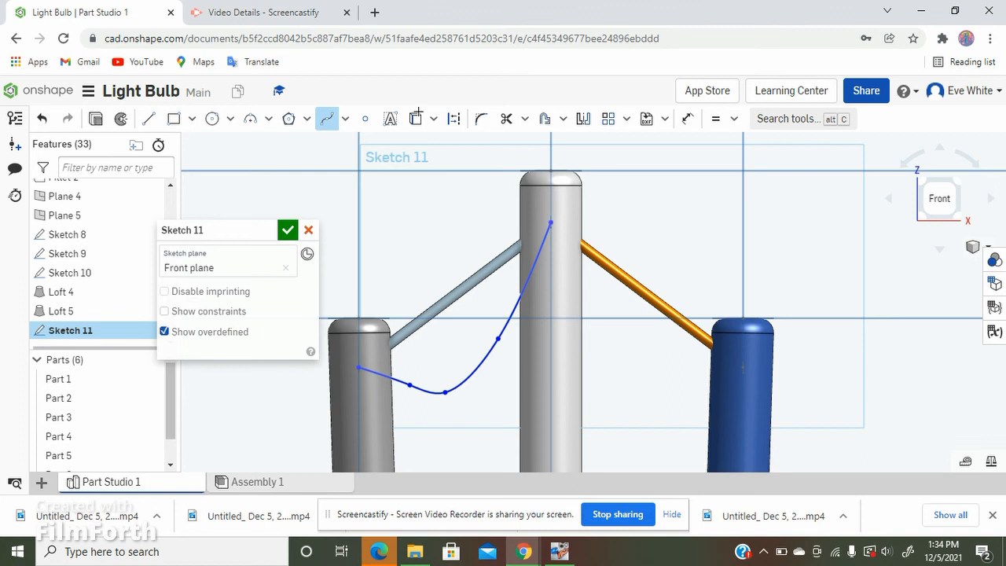
{"action": "left_click", "coordinate": [327, 118]}
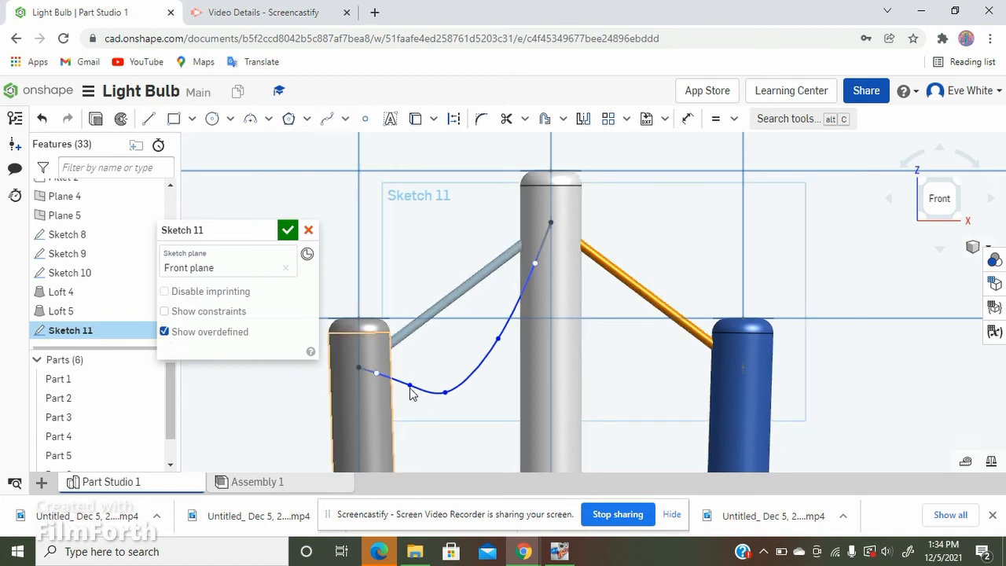
Smooth the spline near the grey outer rod by shifting its first intermediate point outward and lowering its end tangent handle.
{"action": "left_click_drag", "start_coordinate": [407, 386], "coordinate": [401, 386]}
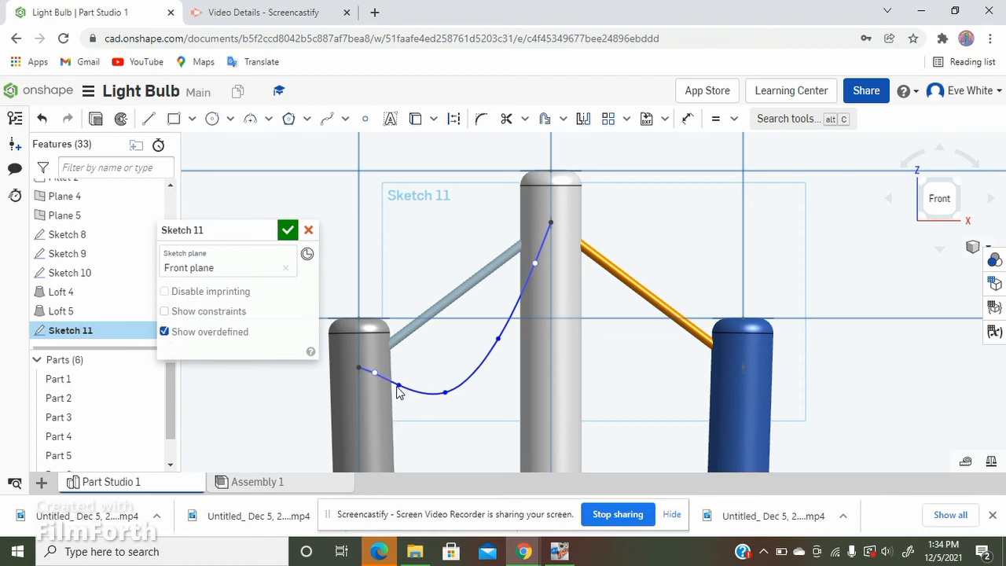
{"action": "scroll", "coordinate": [385, 387], "scroll_direction": "up", "scroll_amount": 3}
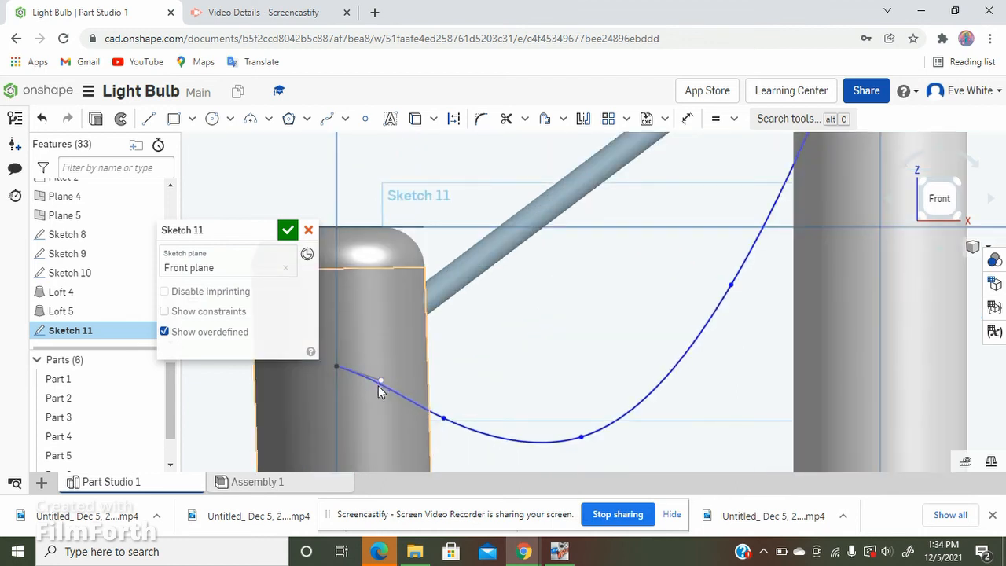
{"action": "left_click_drag", "start_coordinate": [379, 385], "coordinate": [377, 387]}
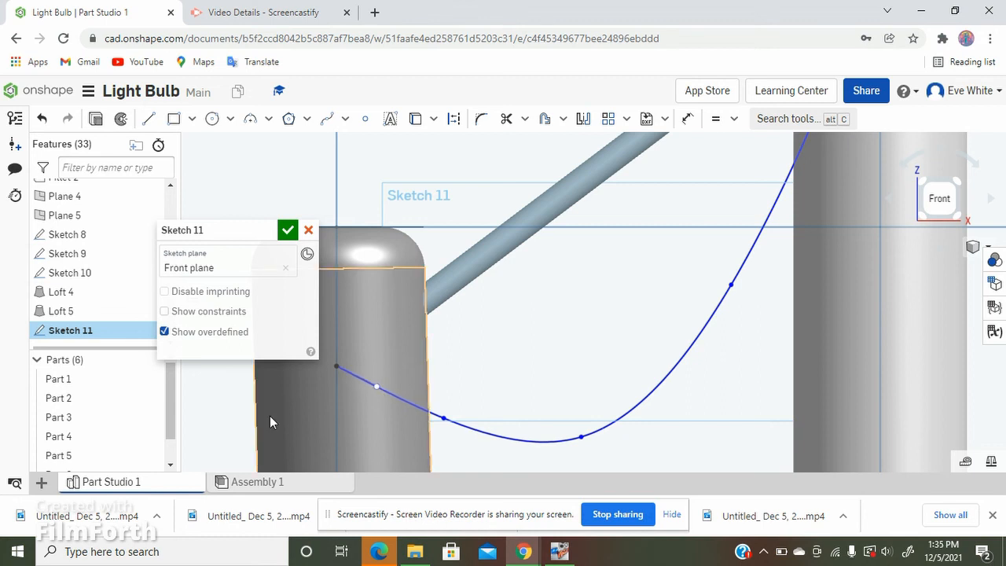
Mirror the spline about the Right plane onto the blue rod's side and accept the sketch.
{"action": "scroll", "coordinate": [288, 414], "scroll_direction": "down", "scroll_amount": 5}
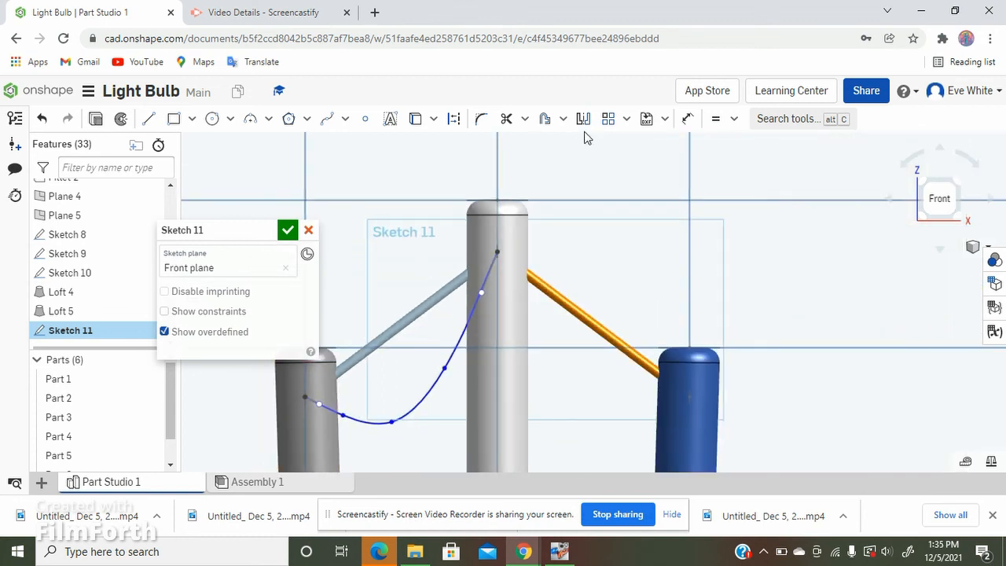
{"action": "left_click", "coordinate": [583, 121]}
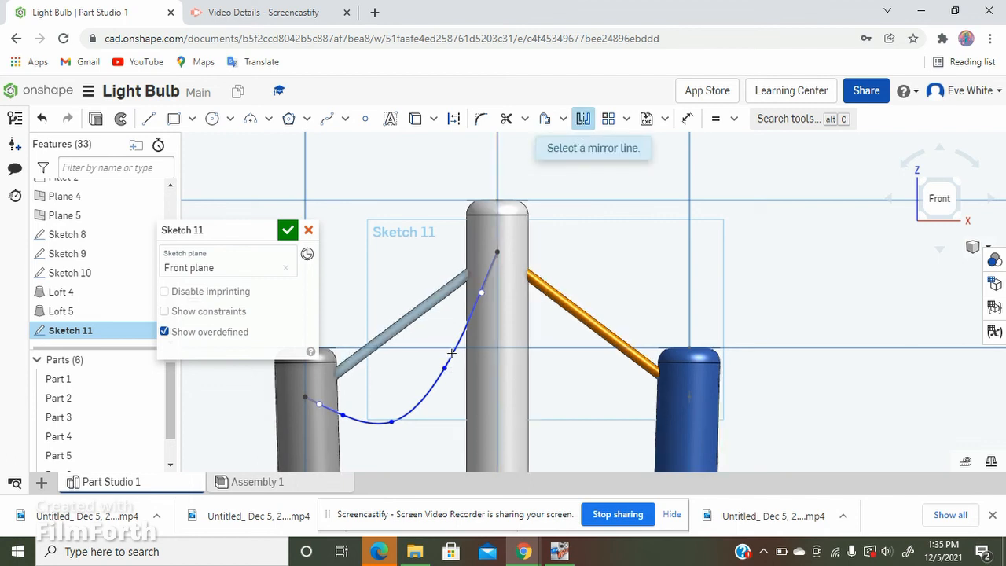
{"action": "left_click", "coordinate": [499, 178]}
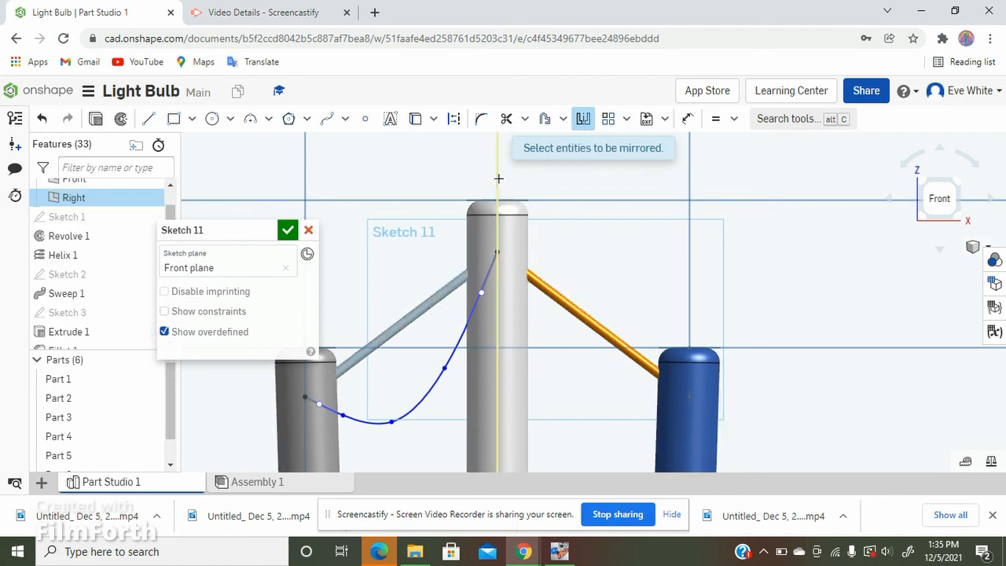
{"action": "left_click", "coordinate": [449, 357]}
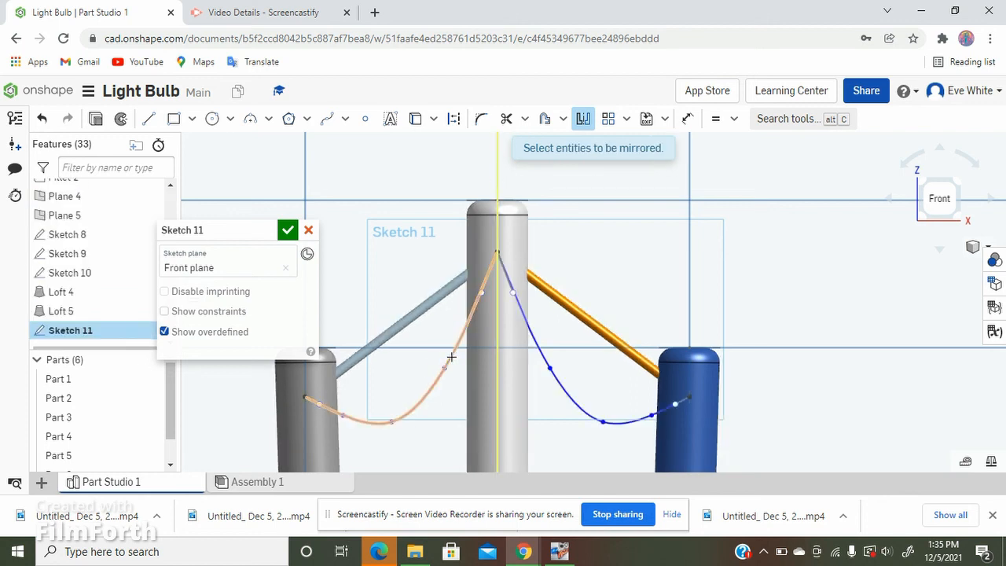
{"action": "scroll", "coordinate": [618, 280], "scroll_direction": "down", "scroll_amount": 5}
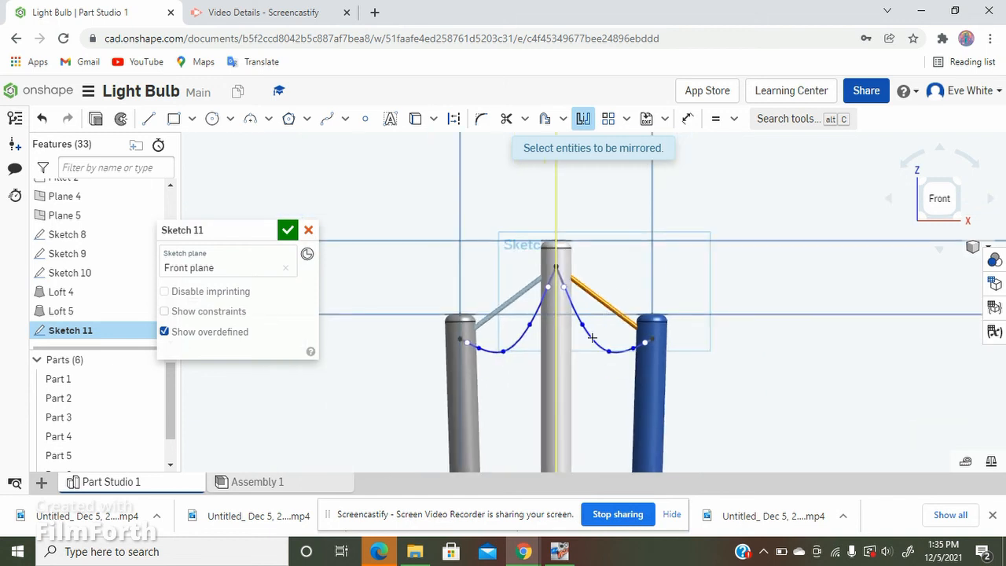
{"action": "scroll", "coordinate": [621, 250], "scroll_direction": "up", "scroll_amount": 1}
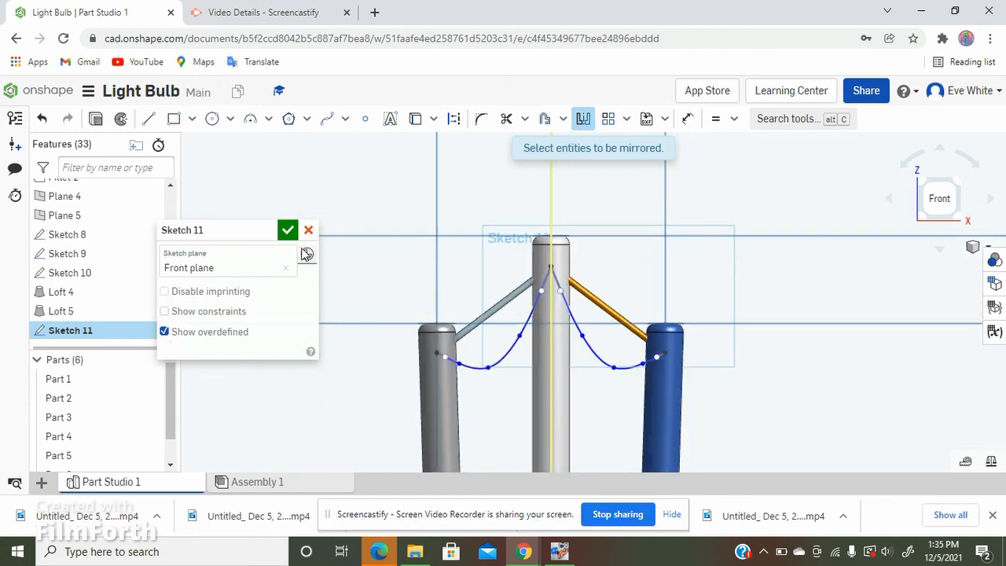
{"action": "left_click", "coordinate": [288, 230]}
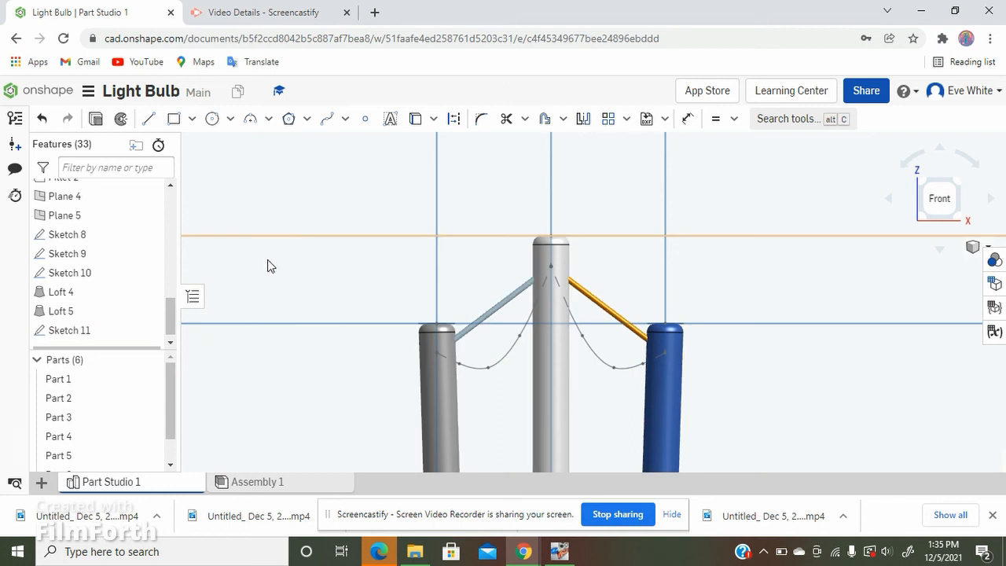
{"action": "double_click", "coordinate": [99, 299]}
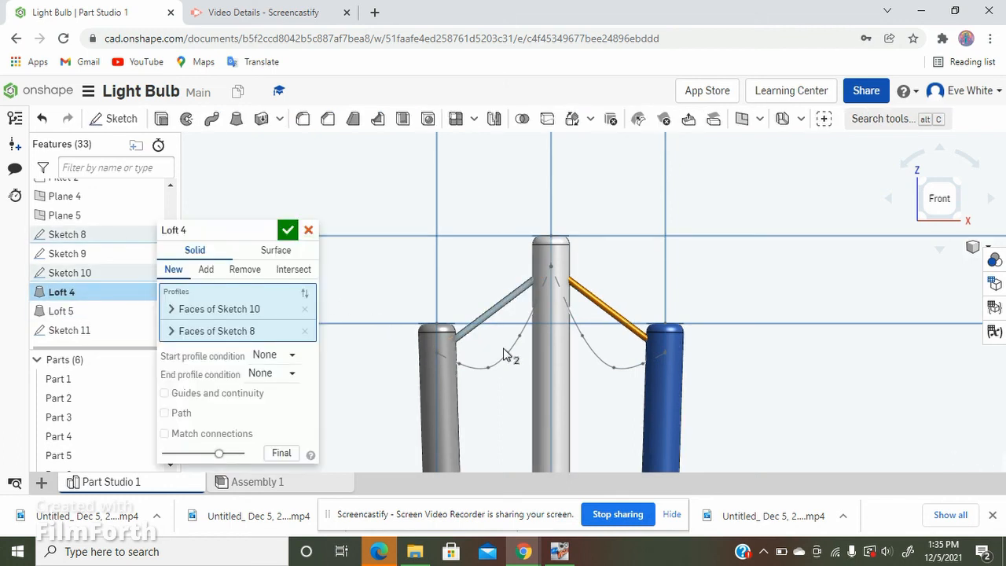
{"action": "scroll", "coordinate": [507, 355], "scroll_direction": "up", "scroll_amount": 5}
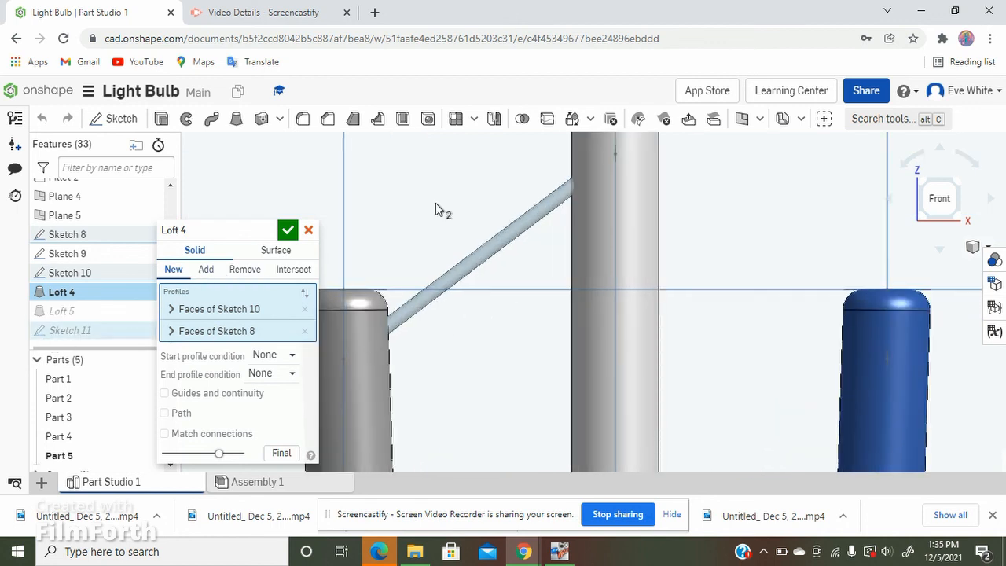
{"action": "key", "text": "Return"}
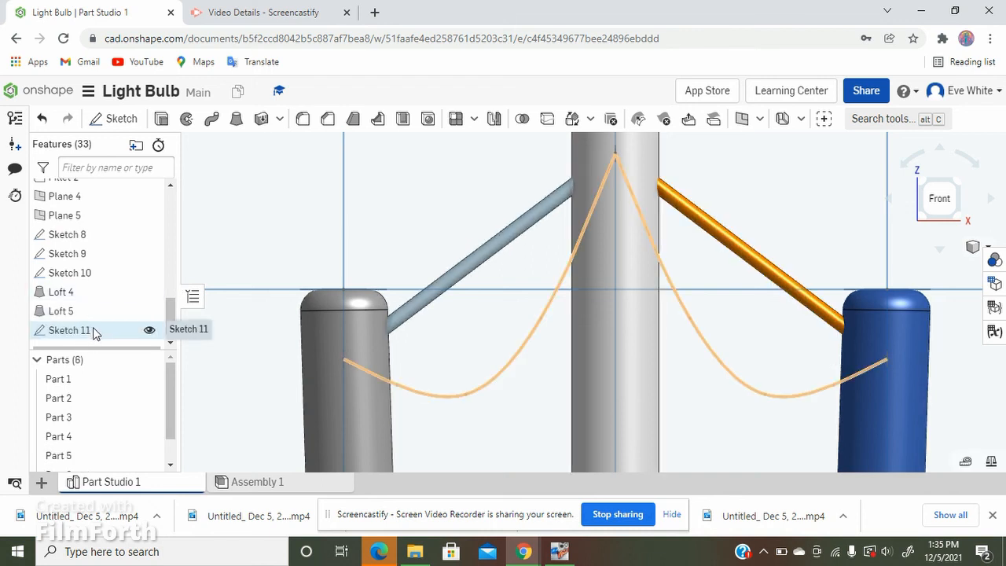
Move Sketch 11 ahead of Loft 4 in the feature order.
{"action": "left_click_drag", "start_coordinate": [93, 331], "coordinate": [94, 285]}
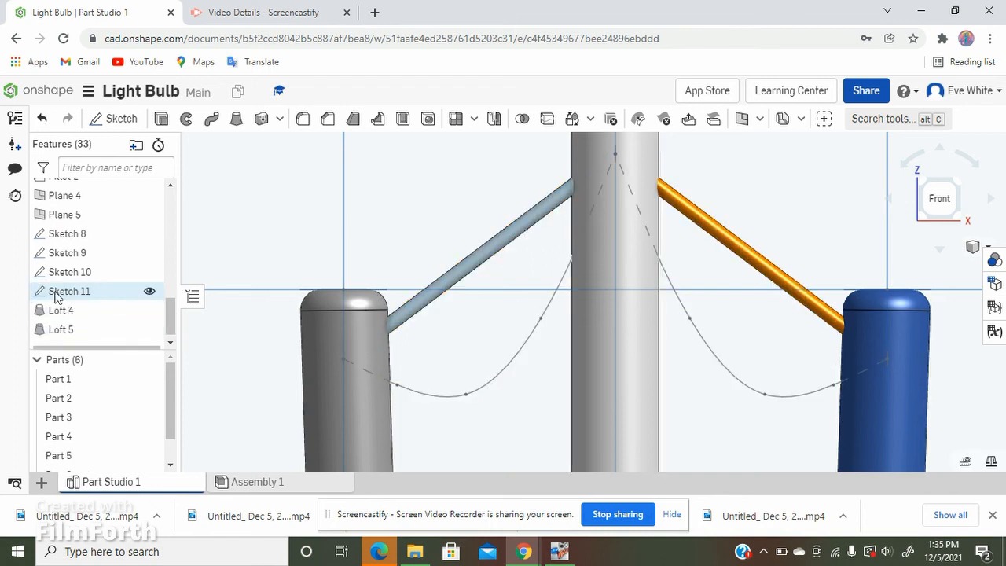
Edit Loft 4 to follow a path, using the Sketch 11 spline between the grey outer rod and the middle rod.
{"action": "left_click", "coordinate": [68, 313]}
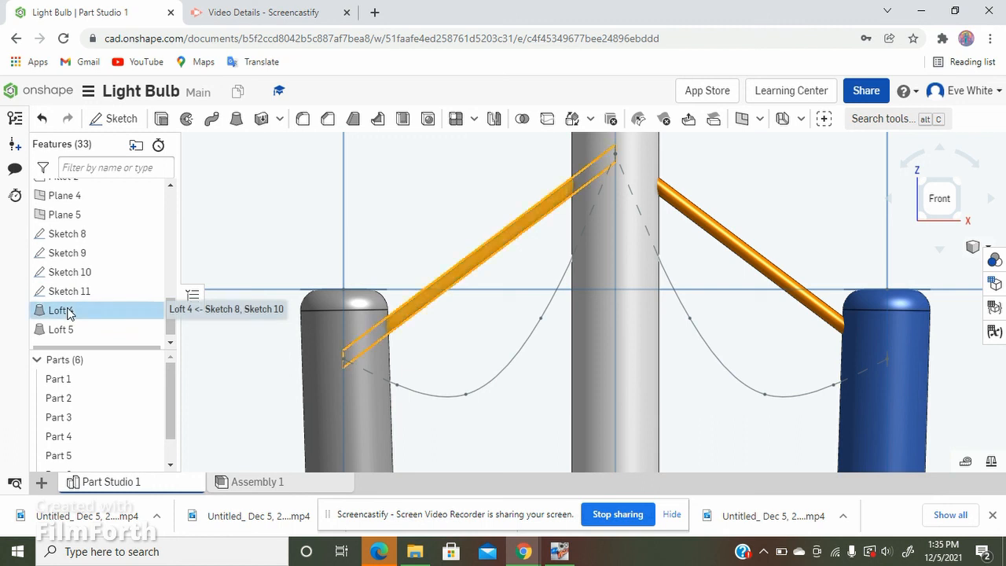
{"action": "left_click", "coordinate": [67, 309]}
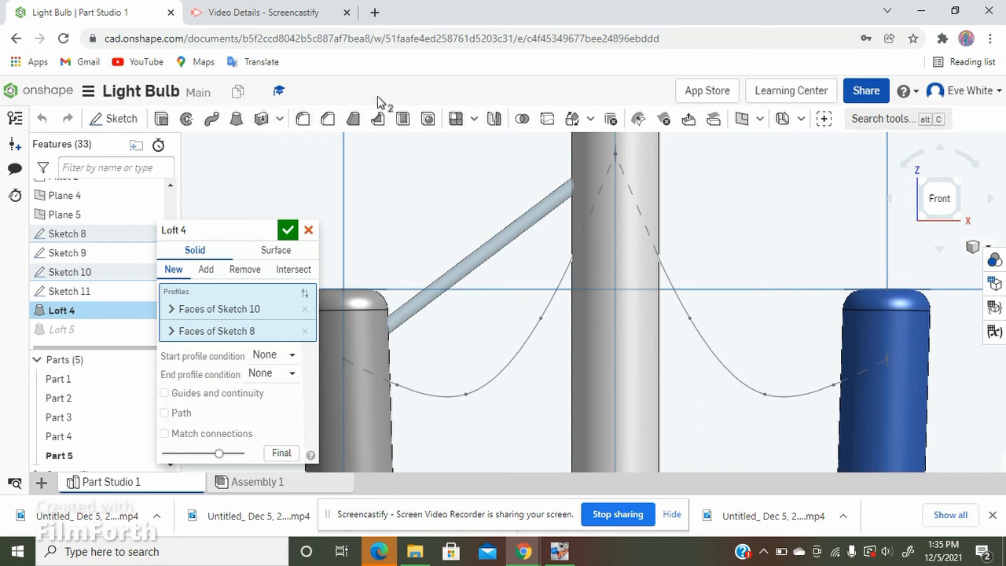
{"action": "left_click", "coordinate": [165, 413]}
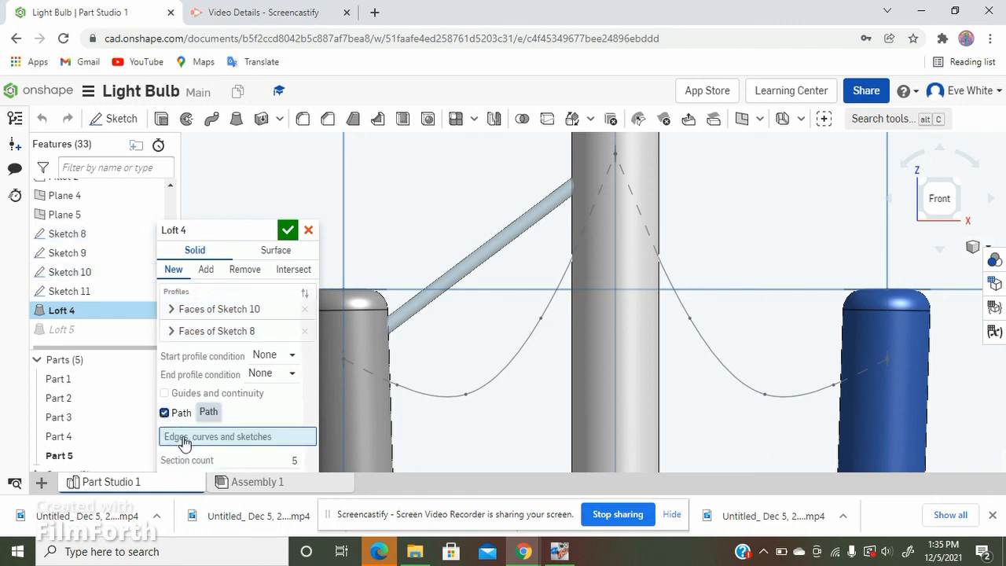
{"action": "left_click", "coordinate": [452, 397]}
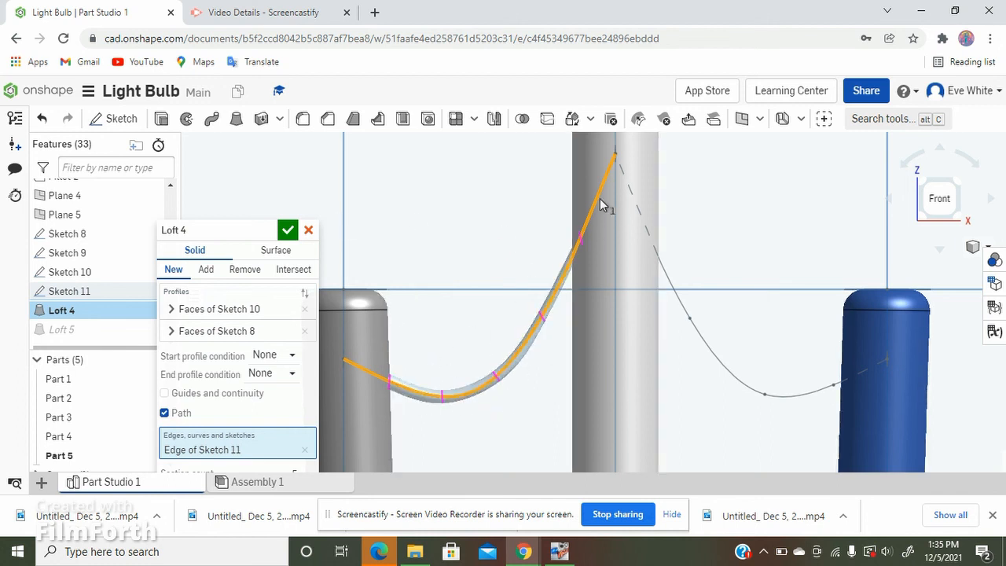
{"action": "left_click", "coordinate": [288, 231]}
Show Sketch 11 again and make Loft 5 follow its mirrored spline between the middle rod and the blue rod as a path.
{"action": "scroll", "coordinate": [365, 312], "scroll_direction": "down", "scroll_amount": 3}
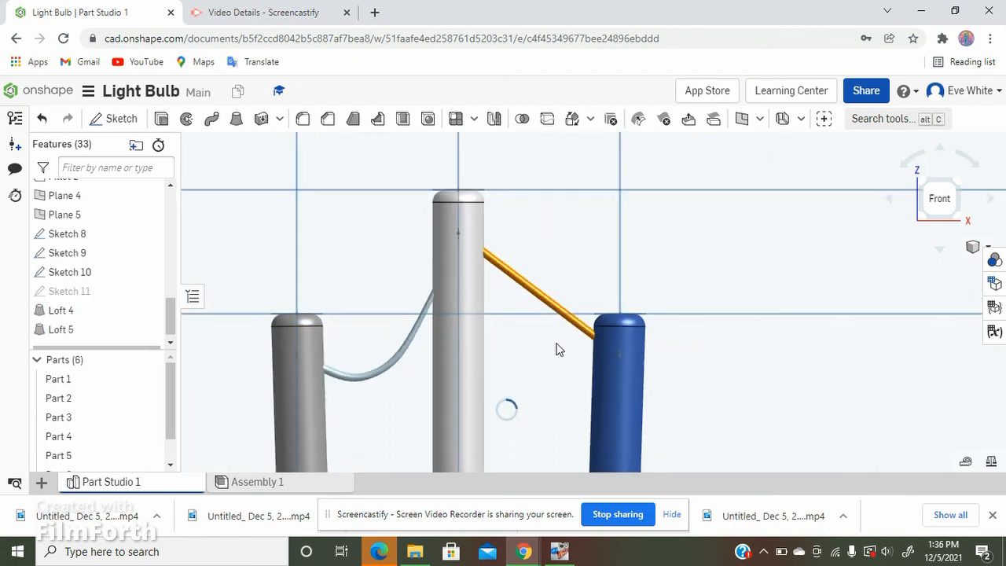
{"action": "double_click", "coordinate": [90, 330]}
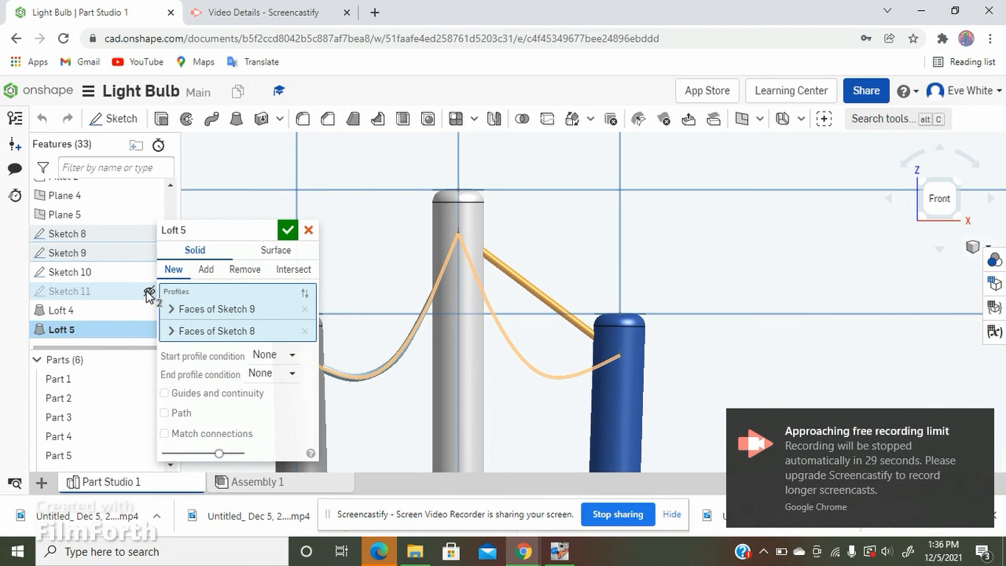
{"action": "left_click", "coordinate": [148, 292]}
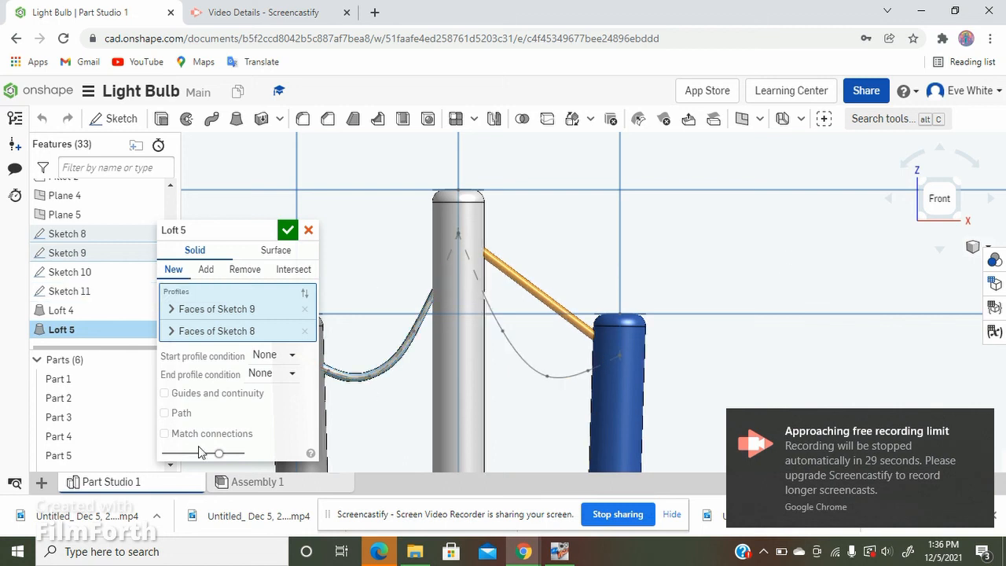
{"action": "left_click", "coordinate": [175, 417]}
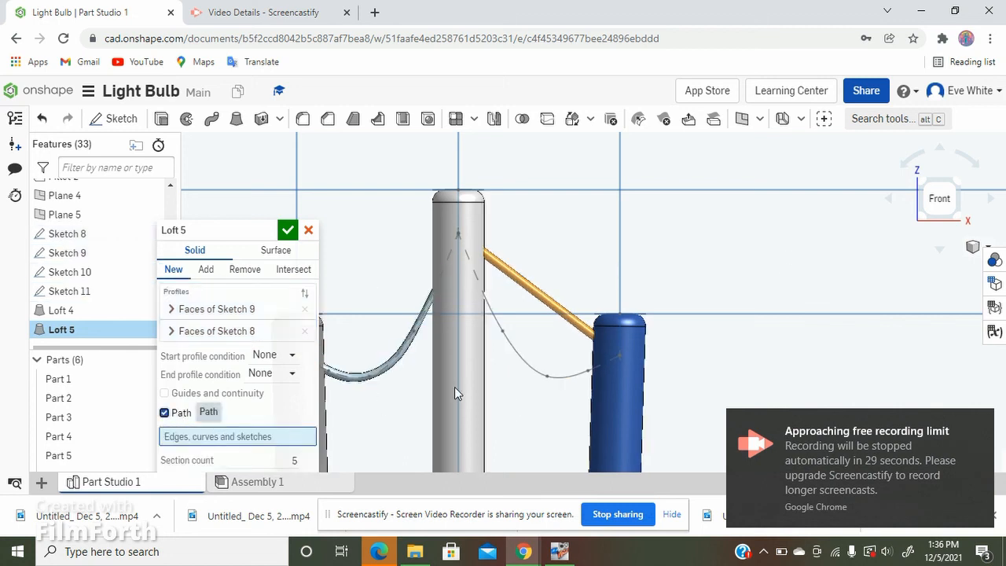
{"action": "left_click", "coordinate": [525, 368]}
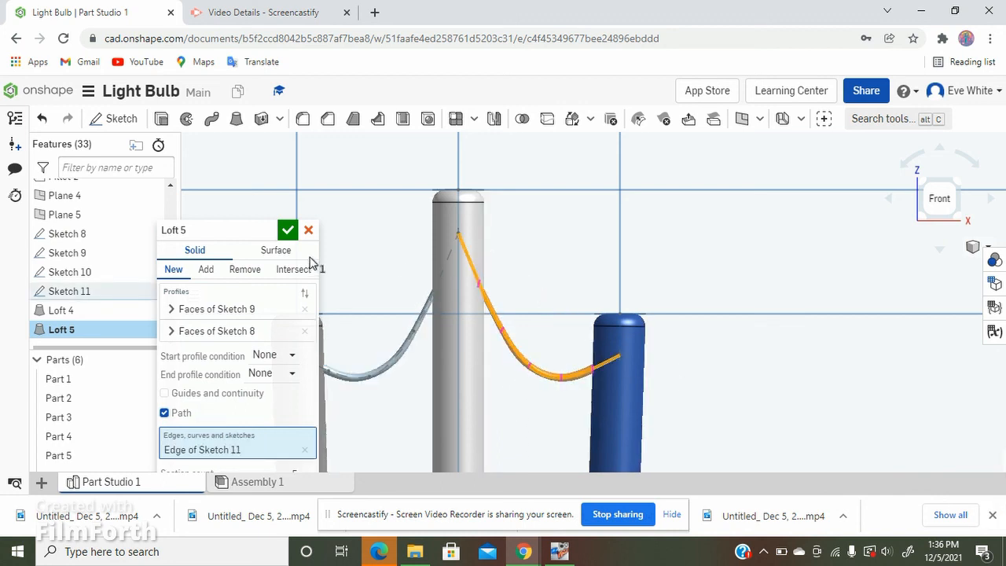
{"action": "left_click", "coordinate": [286, 231]}
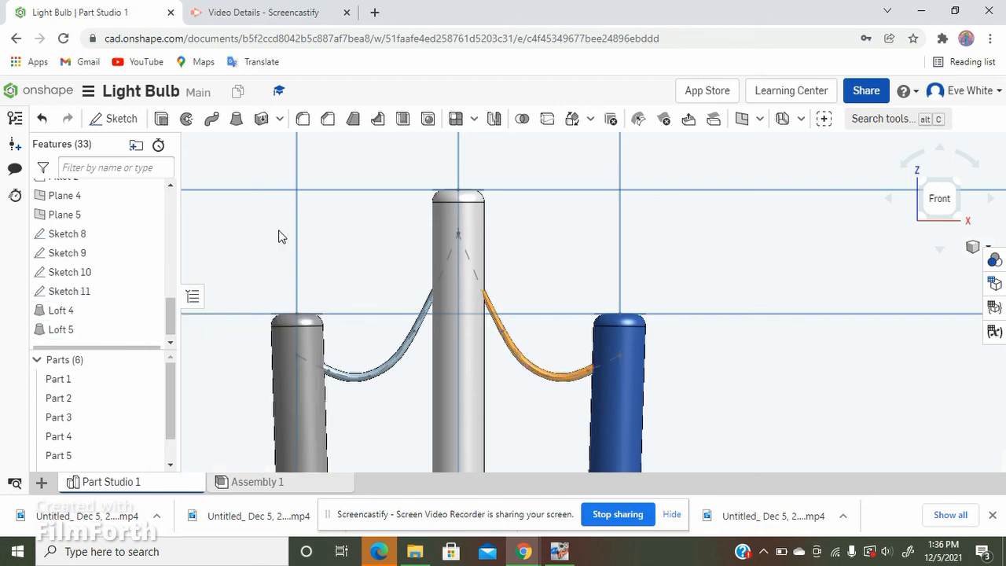
Examine the curved filament wires, the rounded rod tops and the rods' seating in the threaded bulb base.
{"action": "scroll", "coordinate": [395, 225], "scroll_direction": "down", "scroll_amount": 3}
{"action": "scroll", "coordinate": [538, 225], "scroll_direction": "down", "scroll_amount": 5}
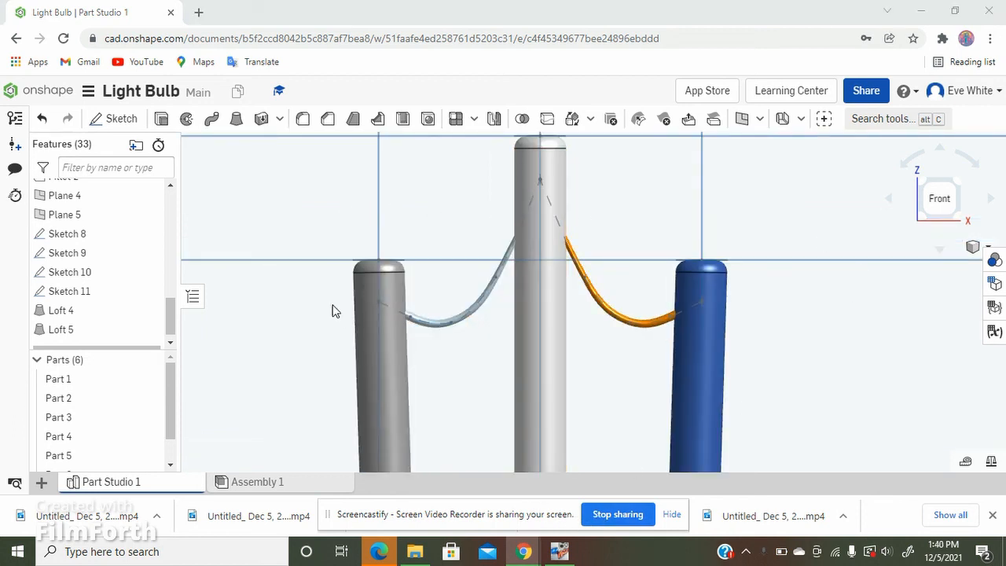
{"action": "scroll", "coordinate": [655, 223], "scroll_direction": "down", "scroll_amount": 5}
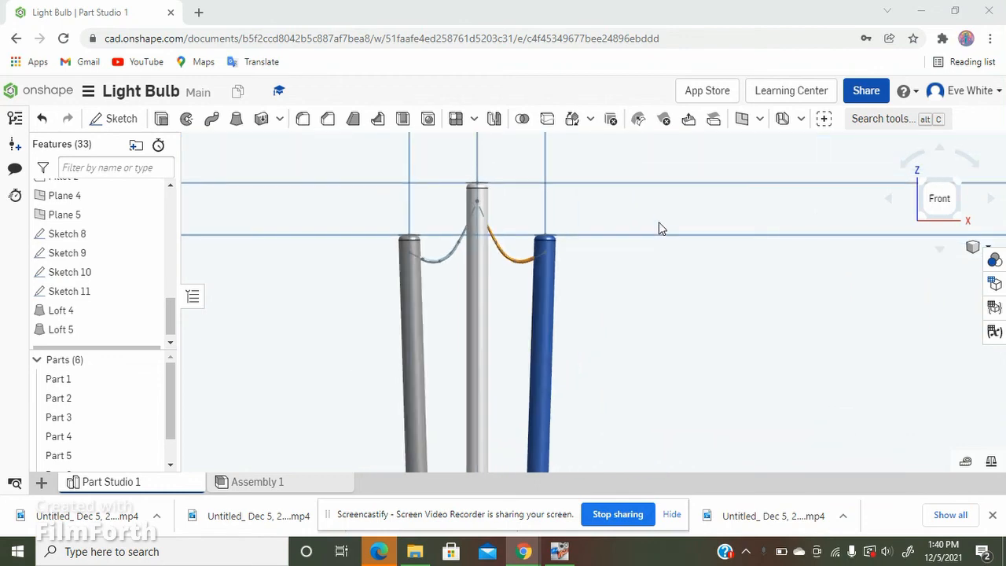
{"action": "scroll", "coordinate": [659, 225], "scroll_direction": "down", "scroll_amount": 5}
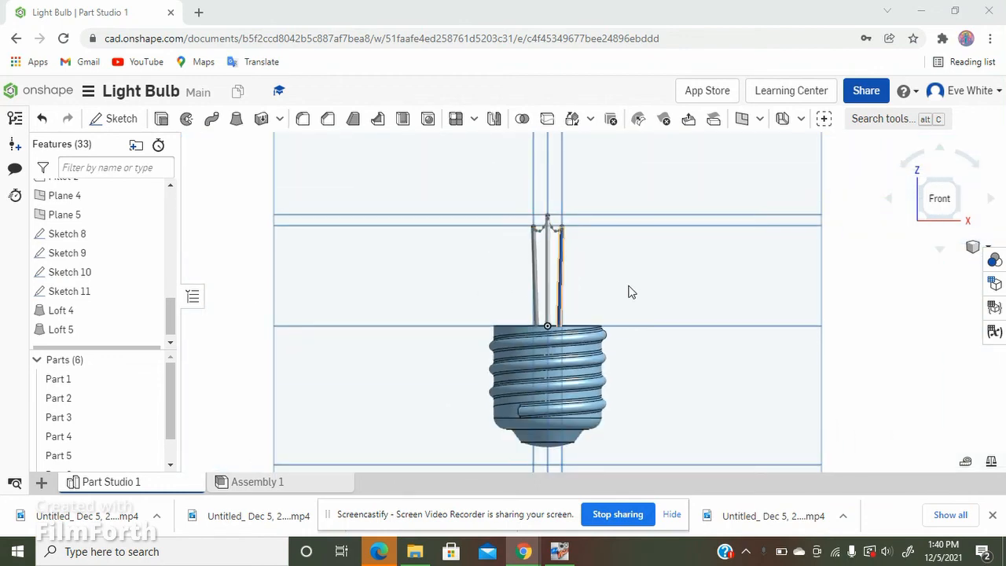
{"action": "right_click_drag", "start_coordinate": [627, 290], "coordinate": [621, 327]}
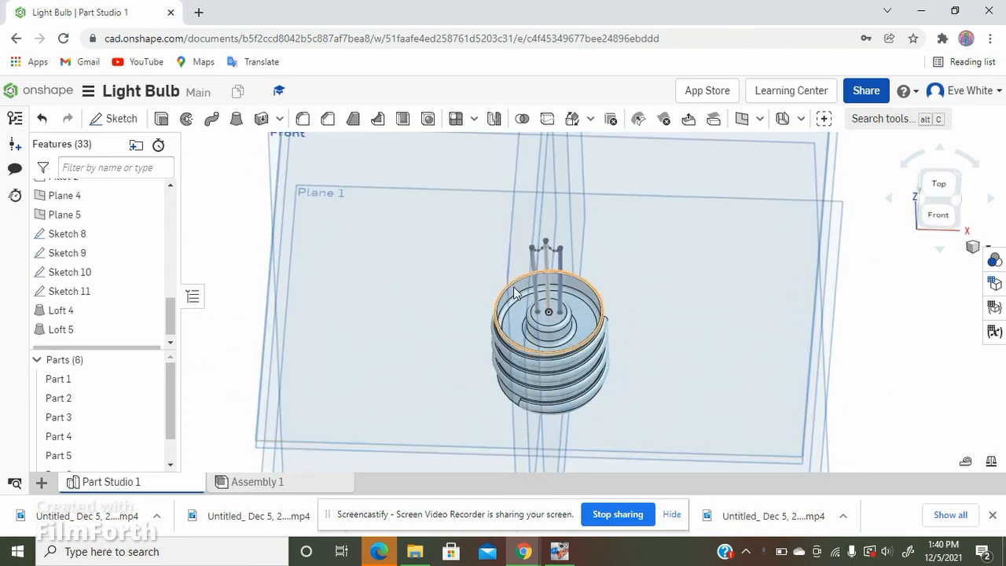
{"action": "scroll", "coordinate": [570, 309], "scroll_direction": "up", "scroll_amount": 2}
{"action": "scroll", "coordinate": [569, 309], "scroll_direction": "up", "scroll_amount": 5}
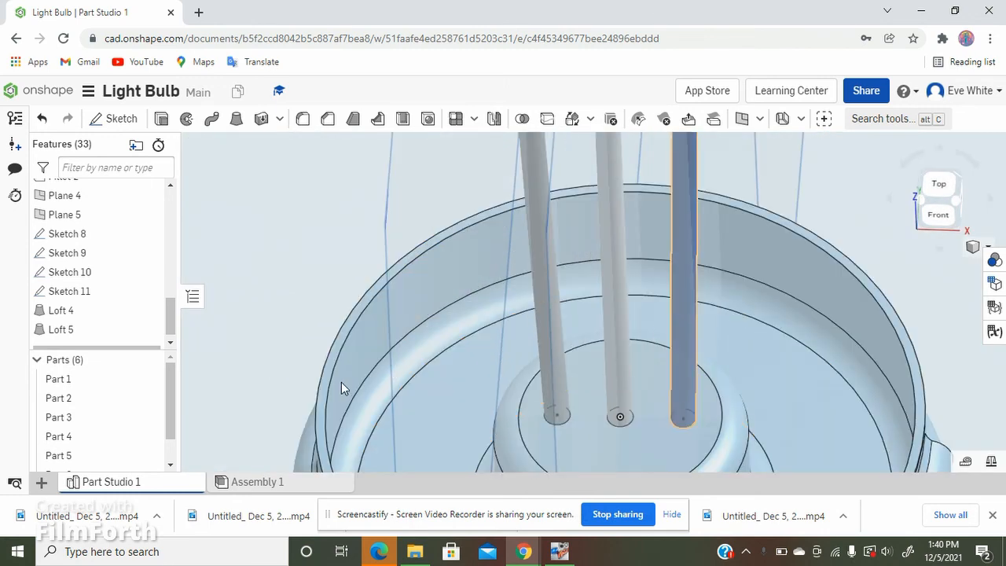
{"action": "scroll", "coordinate": [363, 290], "scroll_direction": "down", "scroll_amount": 4}
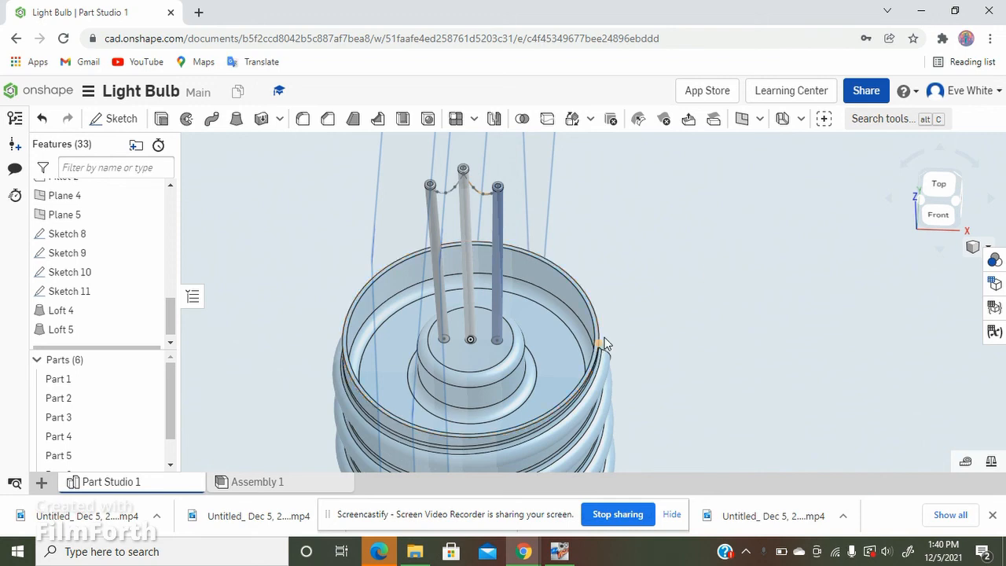
{"action": "right_click_drag", "start_coordinate": [613, 325], "coordinate": [603, 339]}
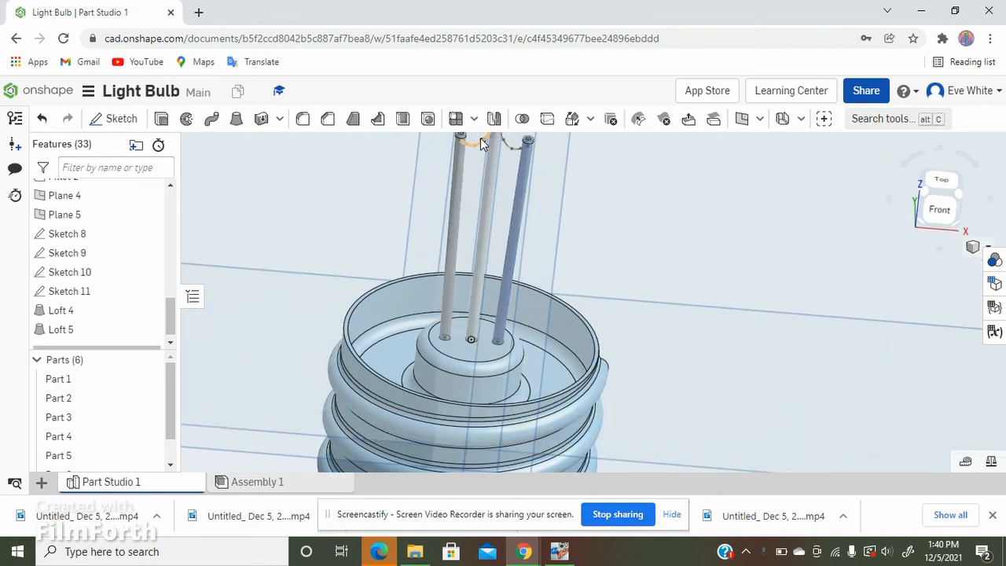
{"action": "scroll", "coordinate": [480, 138], "scroll_direction": "up", "scroll_amount": 3}
{"action": "scroll", "coordinate": [481, 139], "scroll_direction": "up", "scroll_amount": 2}
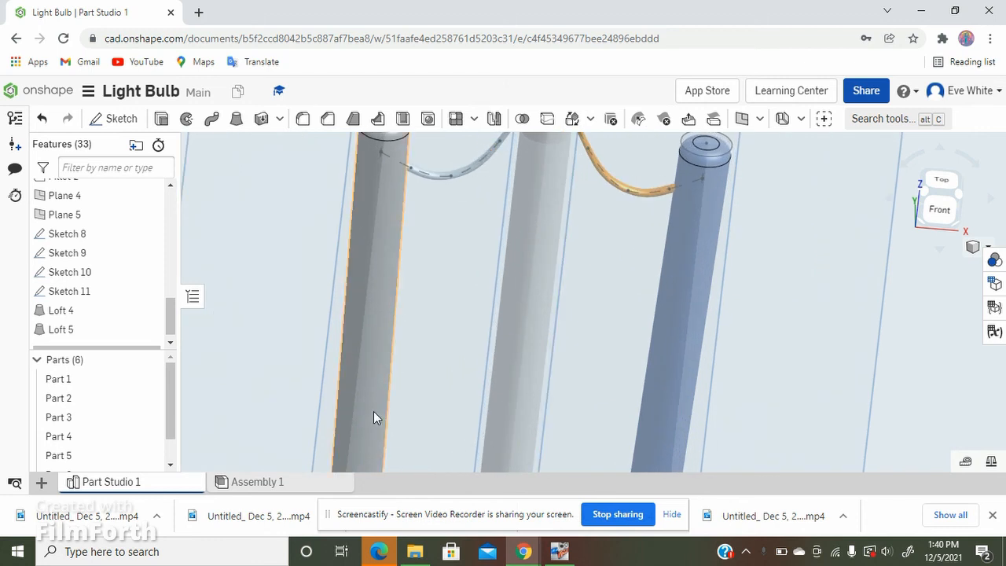
{"action": "scroll", "coordinate": [378, 387], "scroll_direction": "down", "scroll_amount": 3}
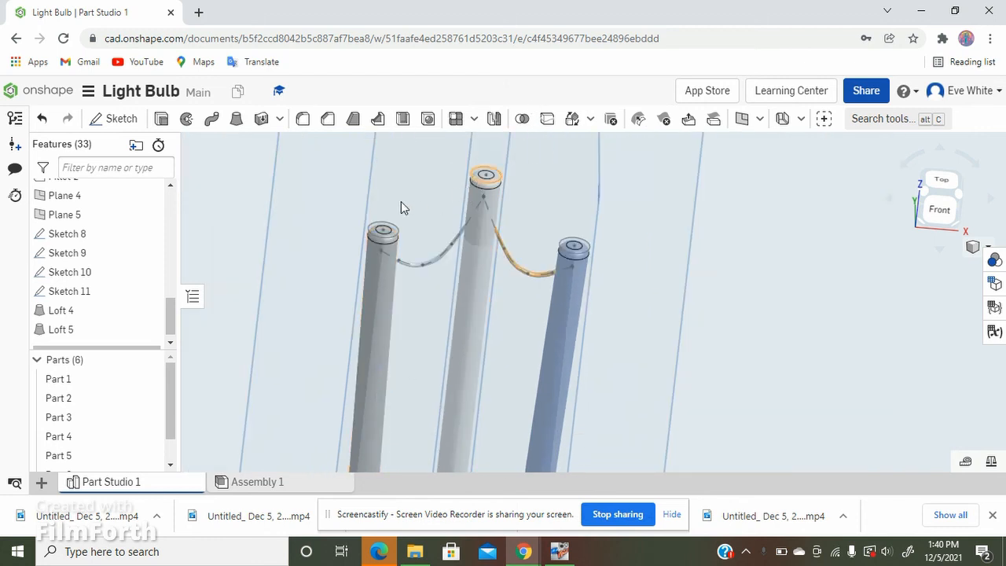
{"action": "scroll", "coordinate": [380, 212], "scroll_direction": "up", "scroll_amount": 3}
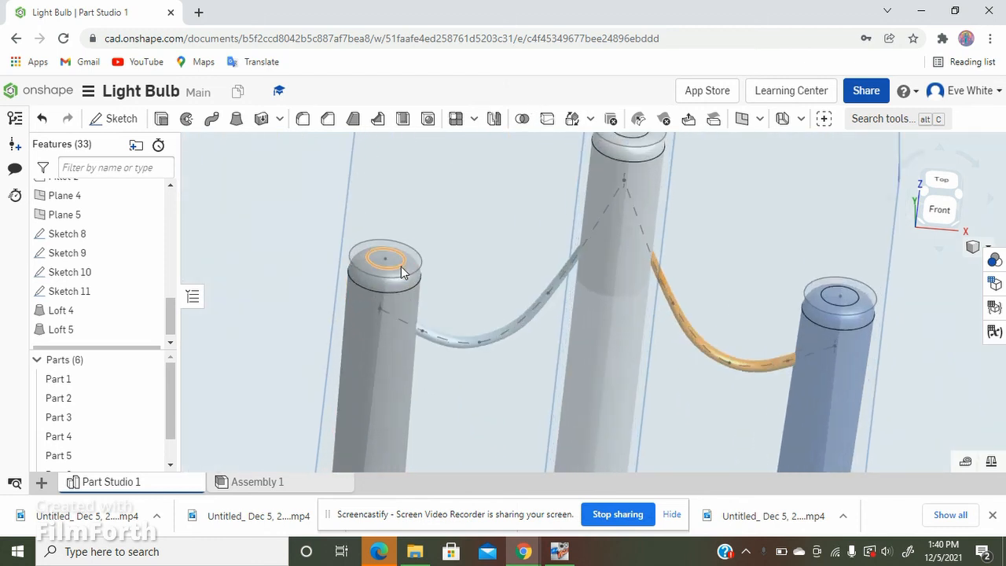
{"action": "scroll", "coordinate": [398, 266], "scroll_direction": "up", "scroll_amount": 3}
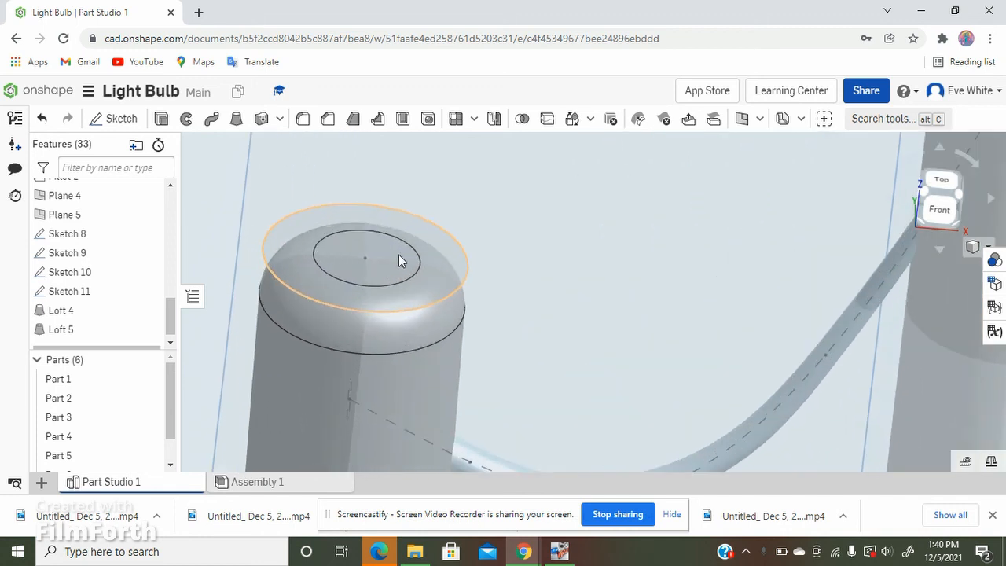
{"action": "scroll", "coordinate": [286, 207], "scroll_direction": "down", "scroll_amount": 4}
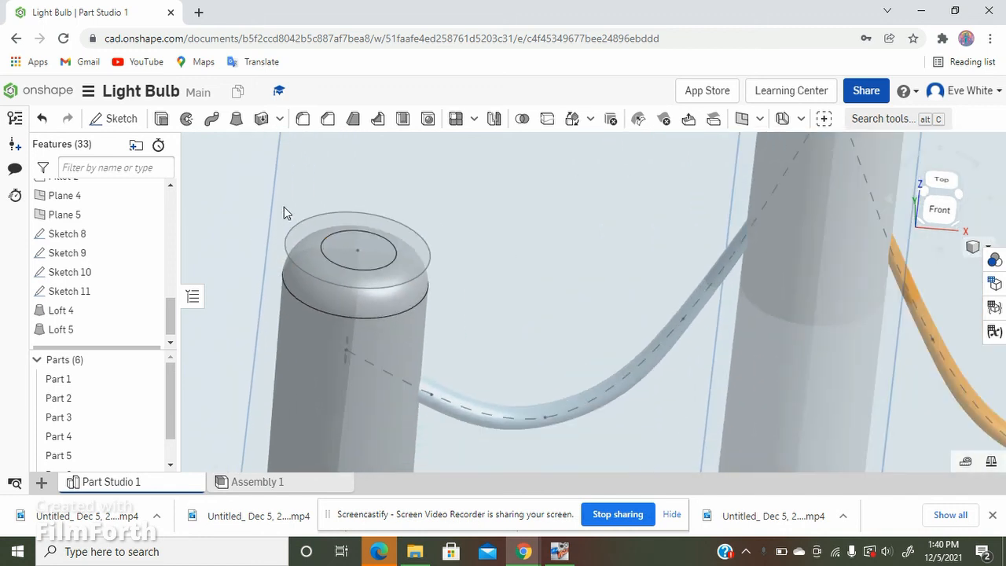
{"action": "scroll", "coordinate": [284, 207], "scroll_direction": "down", "scroll_amount": 8}
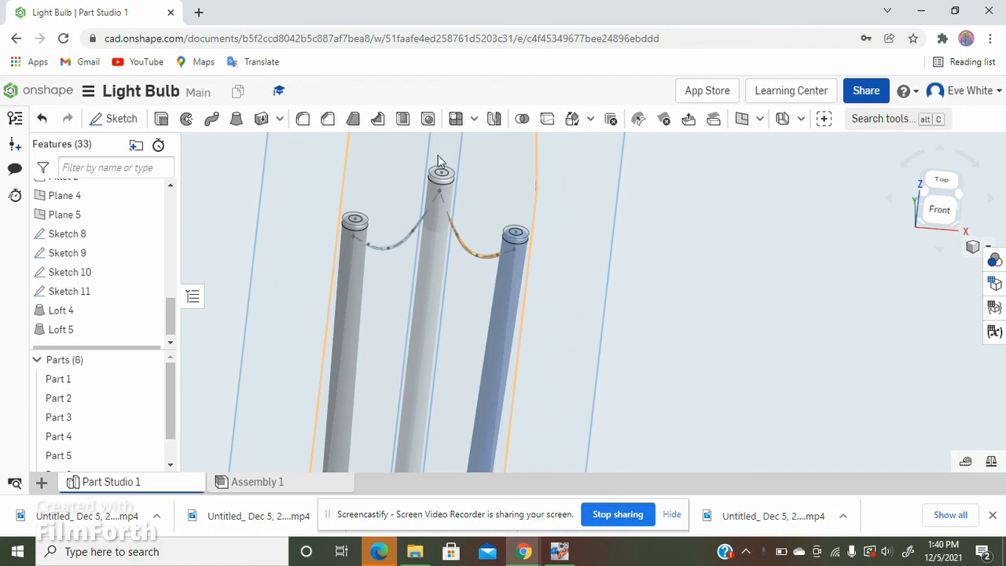
{"action": "scroll", "coordinate": [438, 157], "scroll_direction": "up", "scroll_amount": 2}
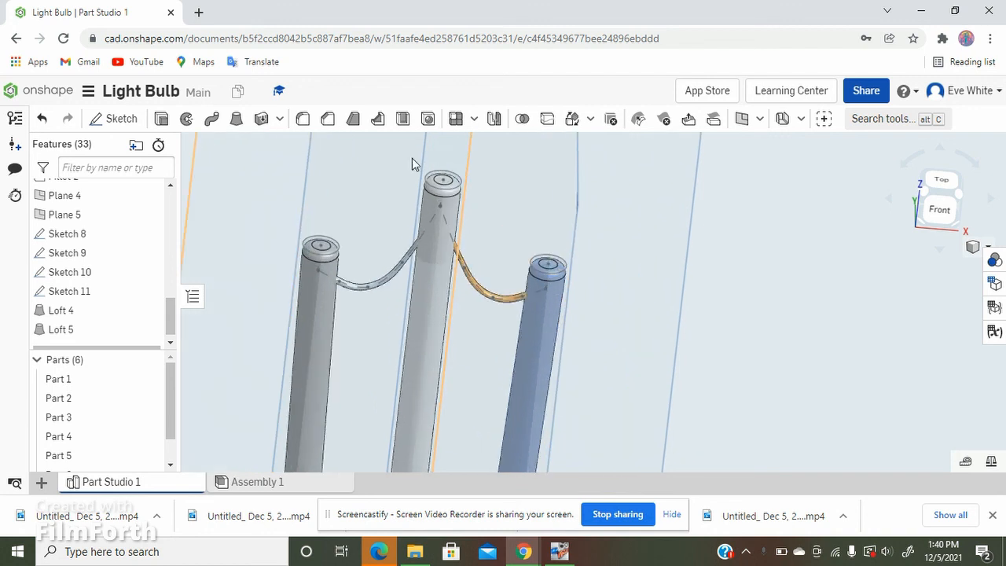